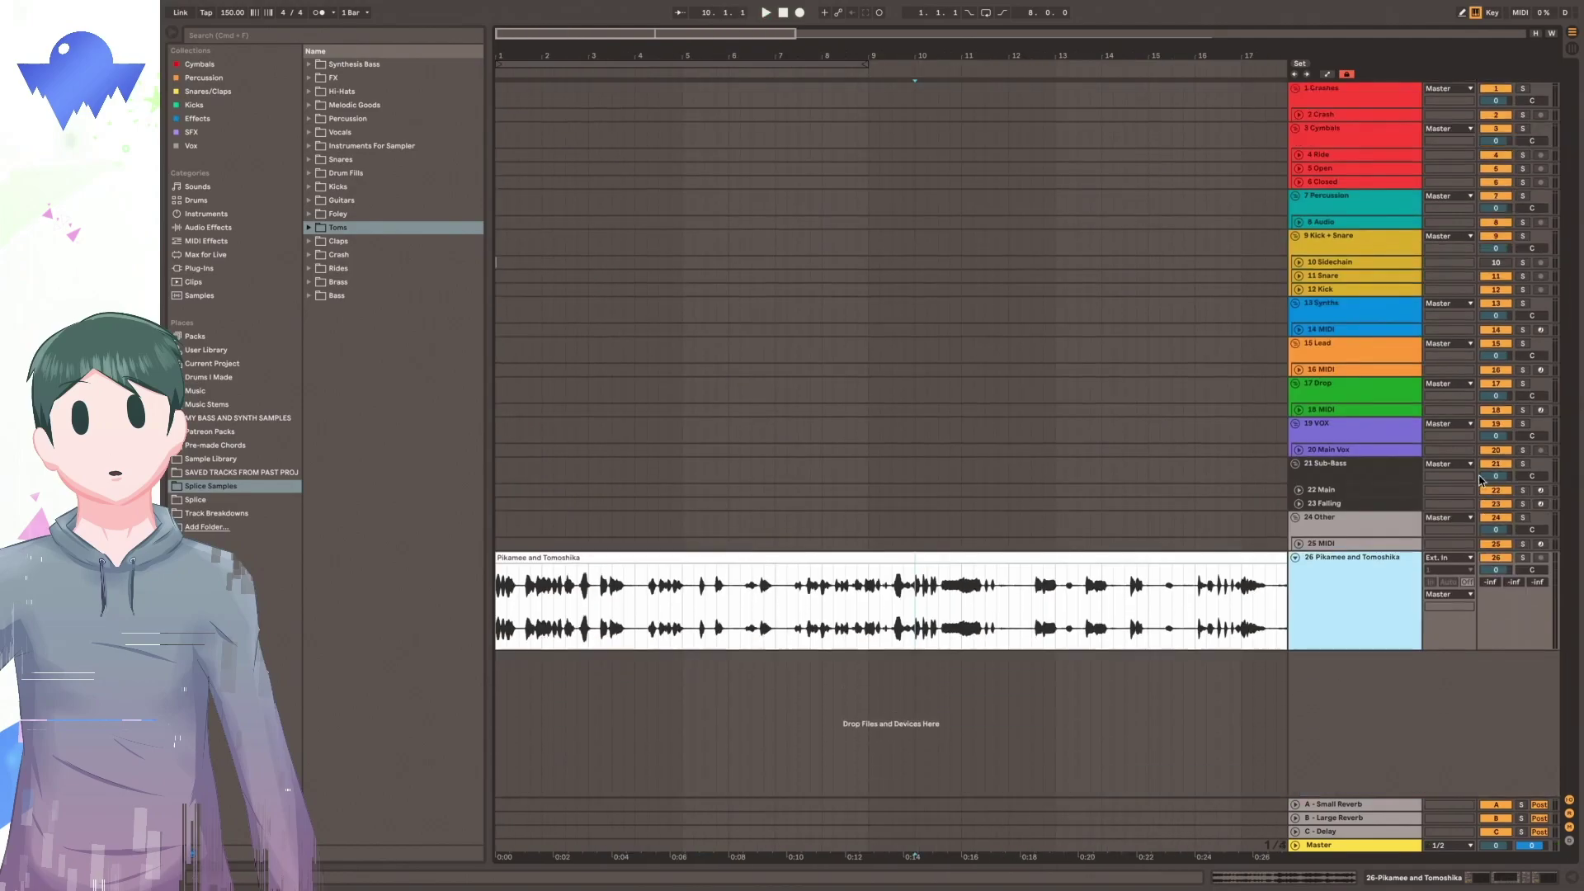
# Place the SAMPLIFIRE_kick_sharp.wav sample at bar 2 on the Kick track and play it back.
pyautogui.click(1296, 558)
pyautogui.click(1298, 290)
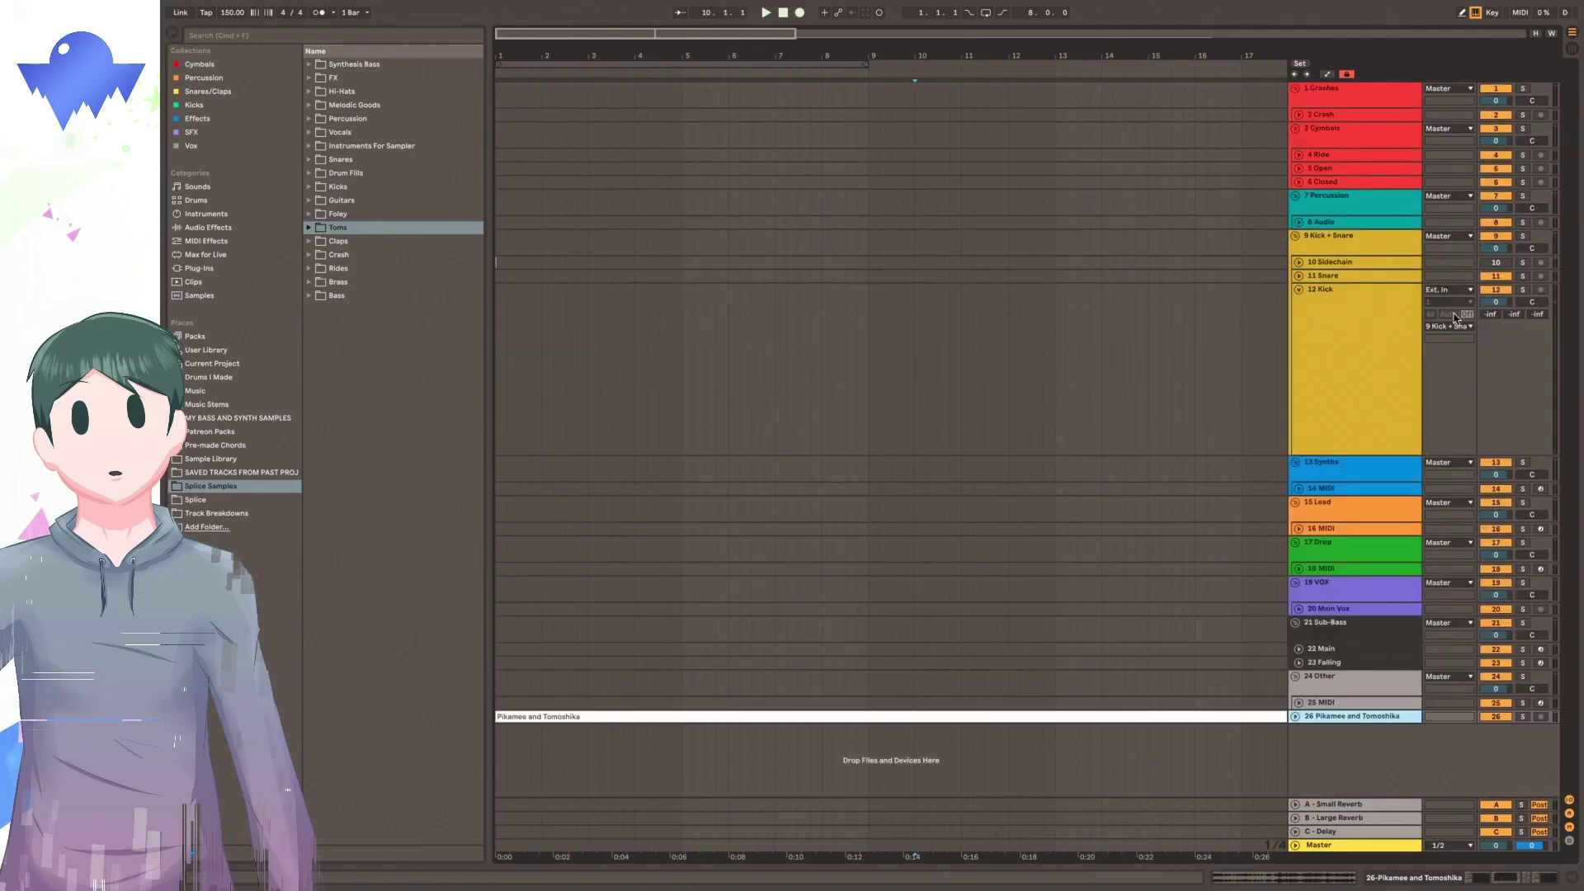
pyautogui.click(1498, 412)
pyautogui.moveTo(552, 65); pyautogui.dragTo(552, 99)
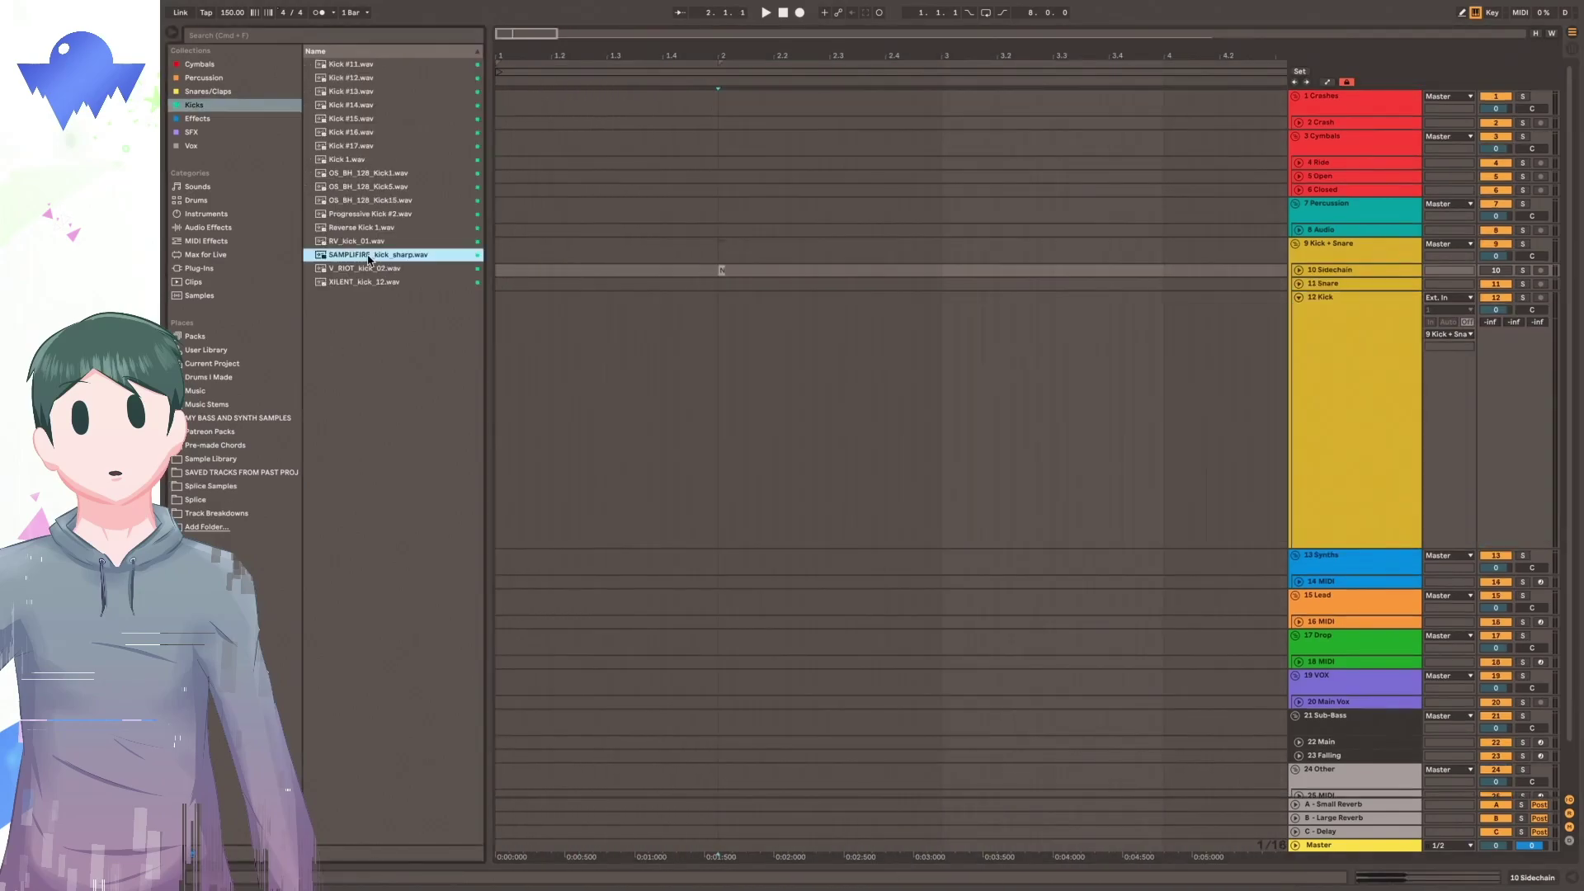
pyautogui.moveTo(500, 291); pyautogui.dragTo(720, 359)
pyautogui.moveTo(759, 54); pyautogui.dragTo(843, 130)
pyautogui.click(767, 387)
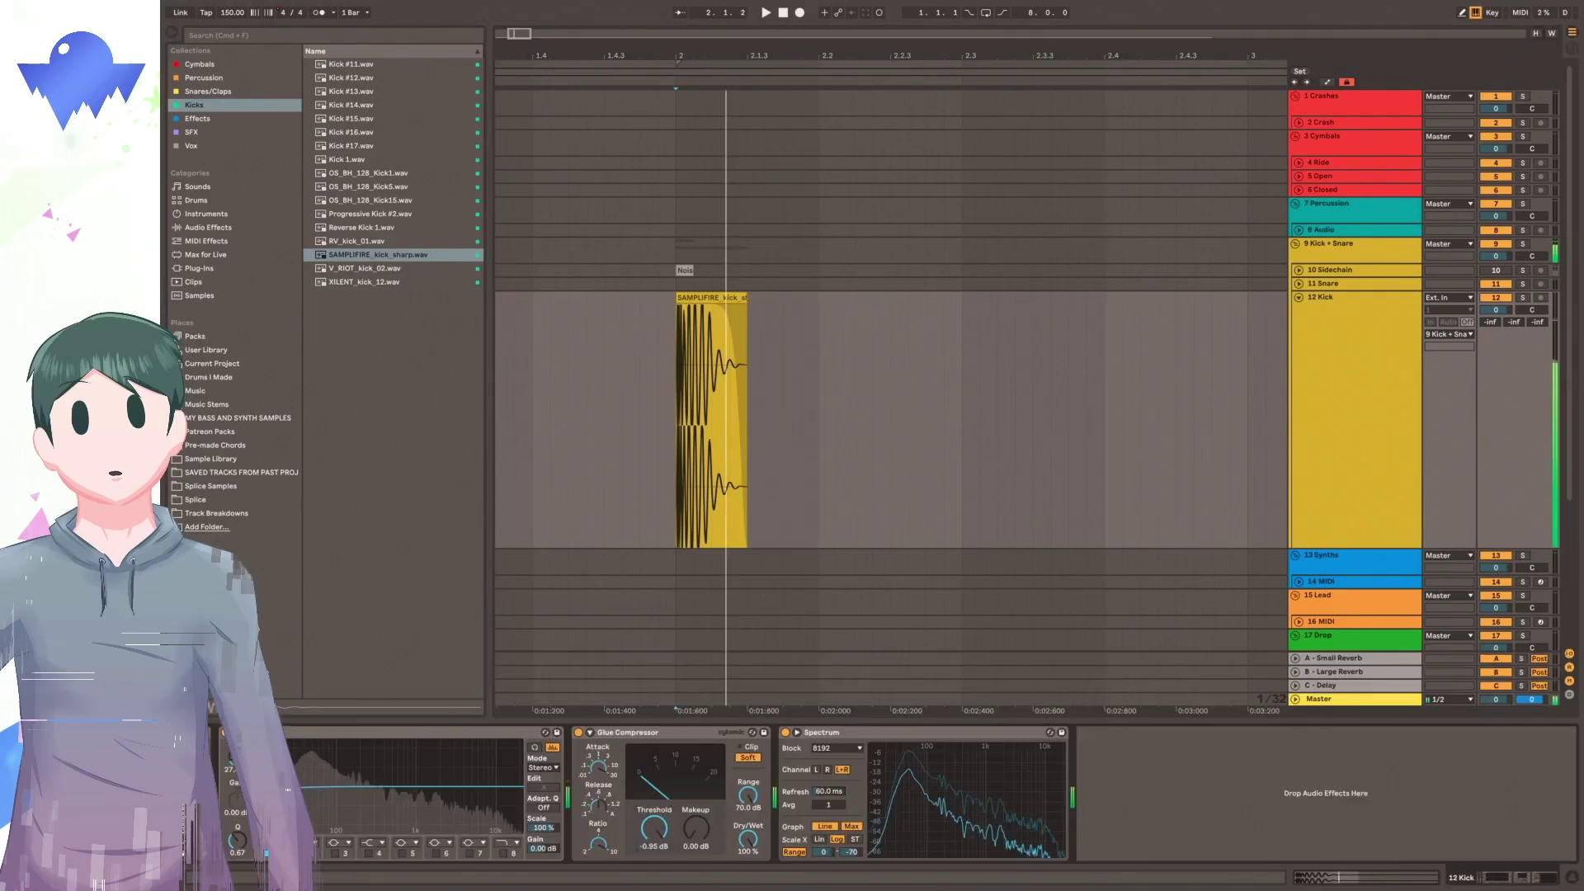
pyautogui.press('space')
pyautogui.press('space')
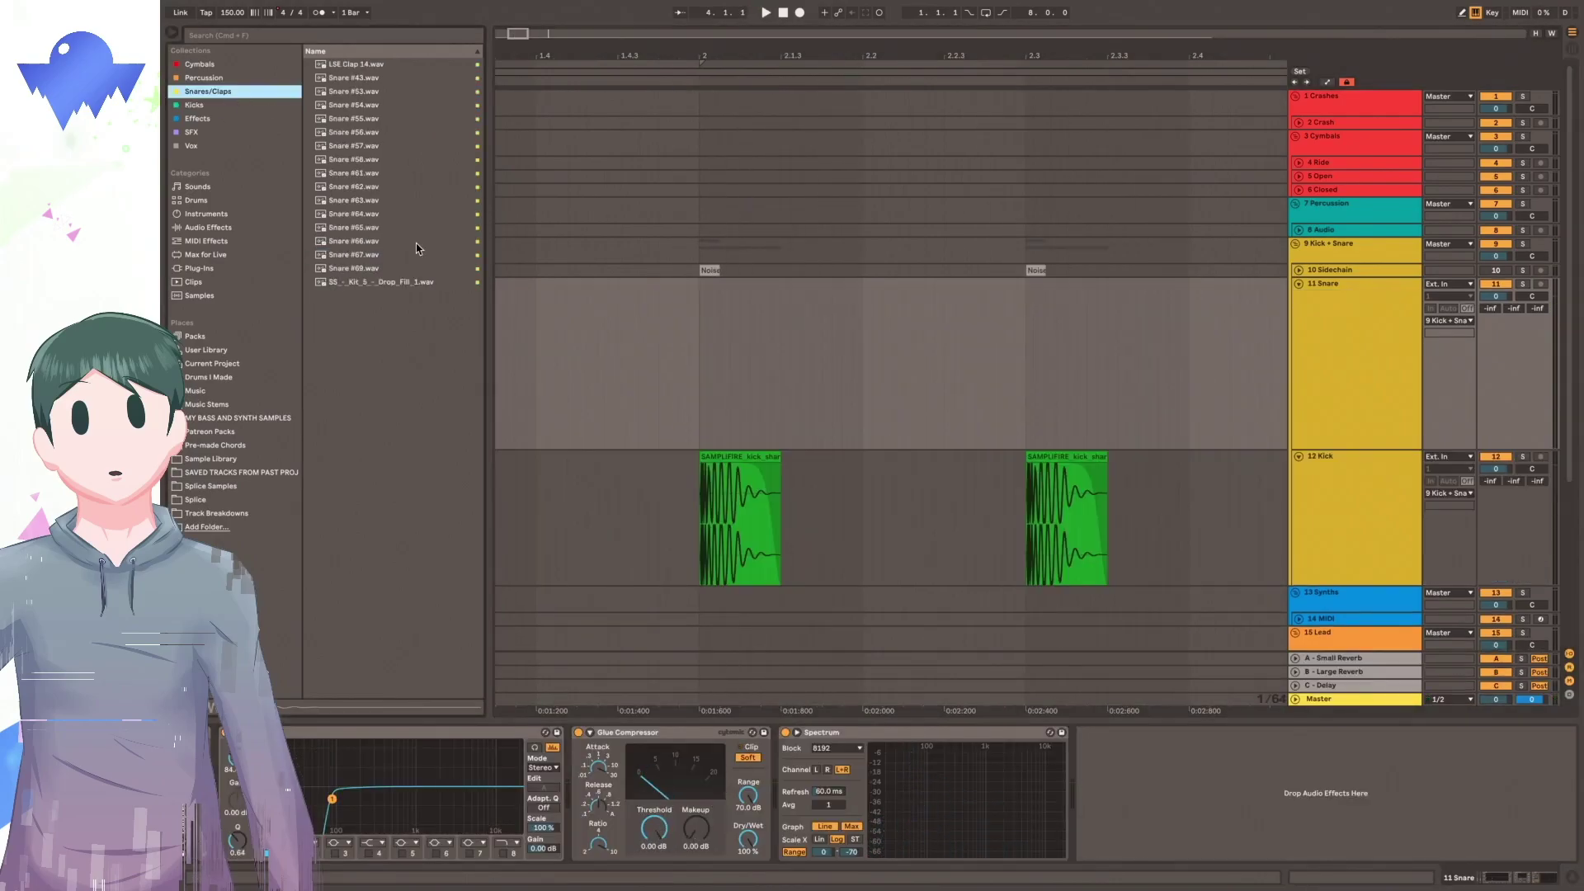
# Place the Snare #69 sample at 2.3 on the Snare track and raise its EQ low-cut frequency during playback.
pyautogui.moveTo(487, 295); pyautogui.dragTo(1034, 363)
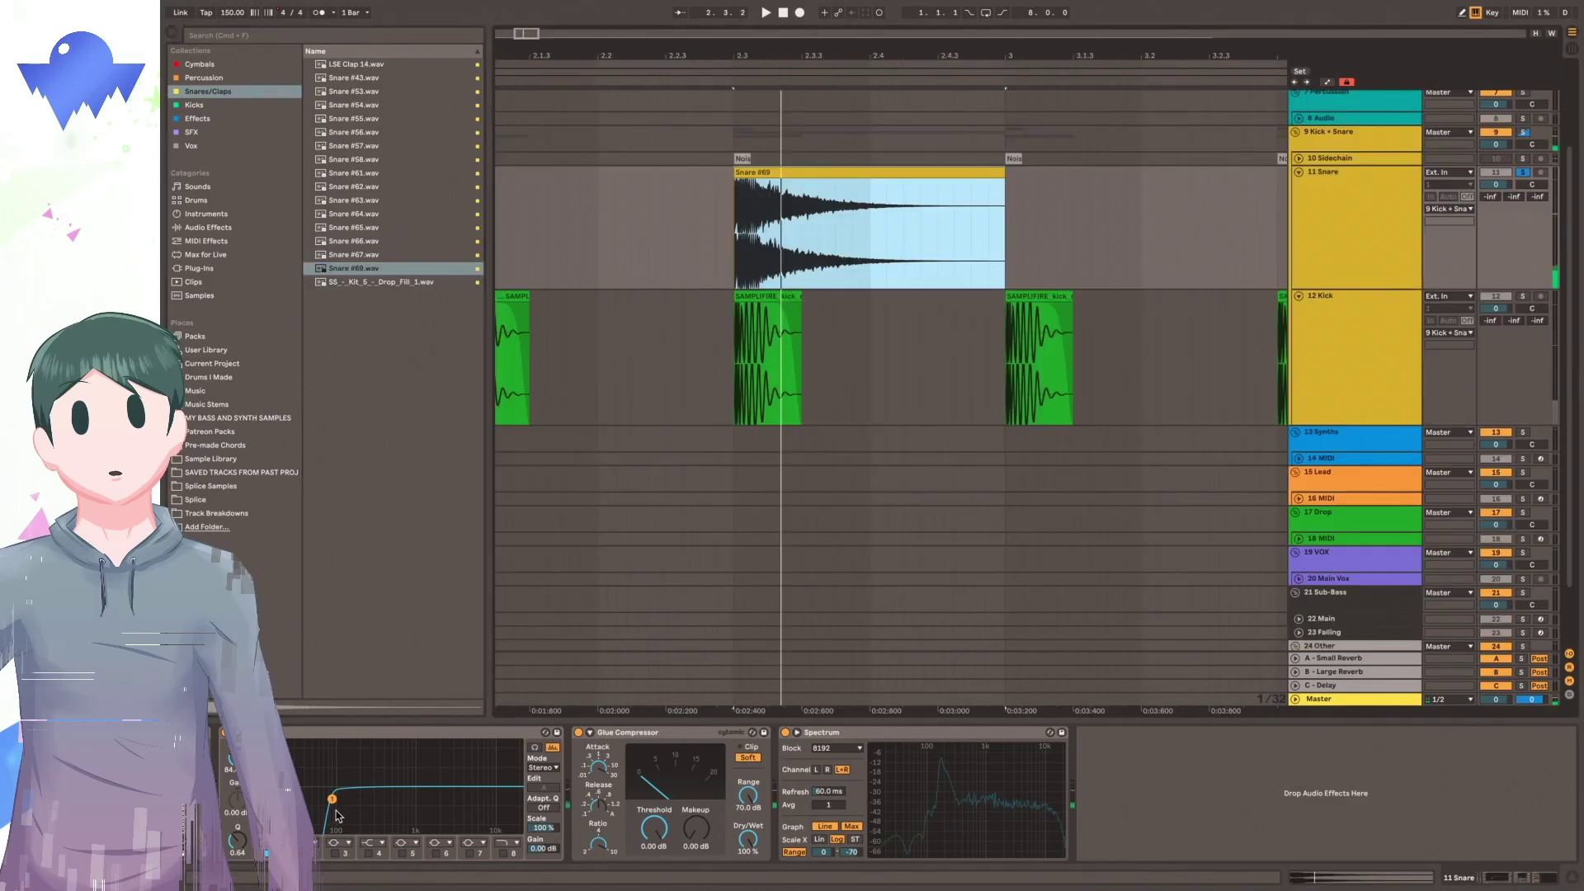
pyautogui.press('space')
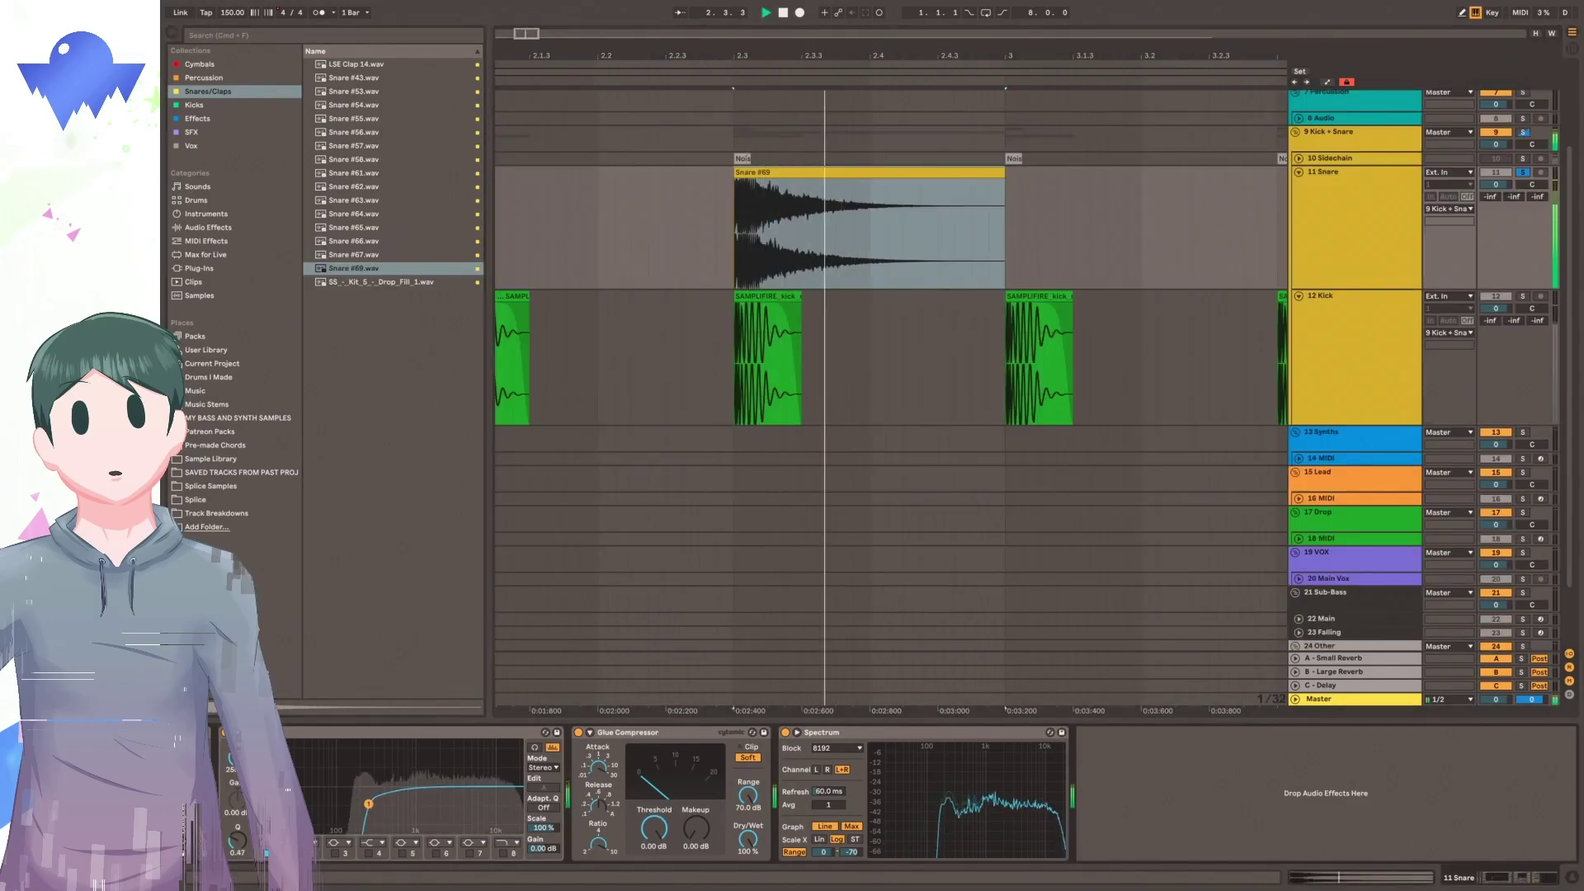
pyautogui.press('space')
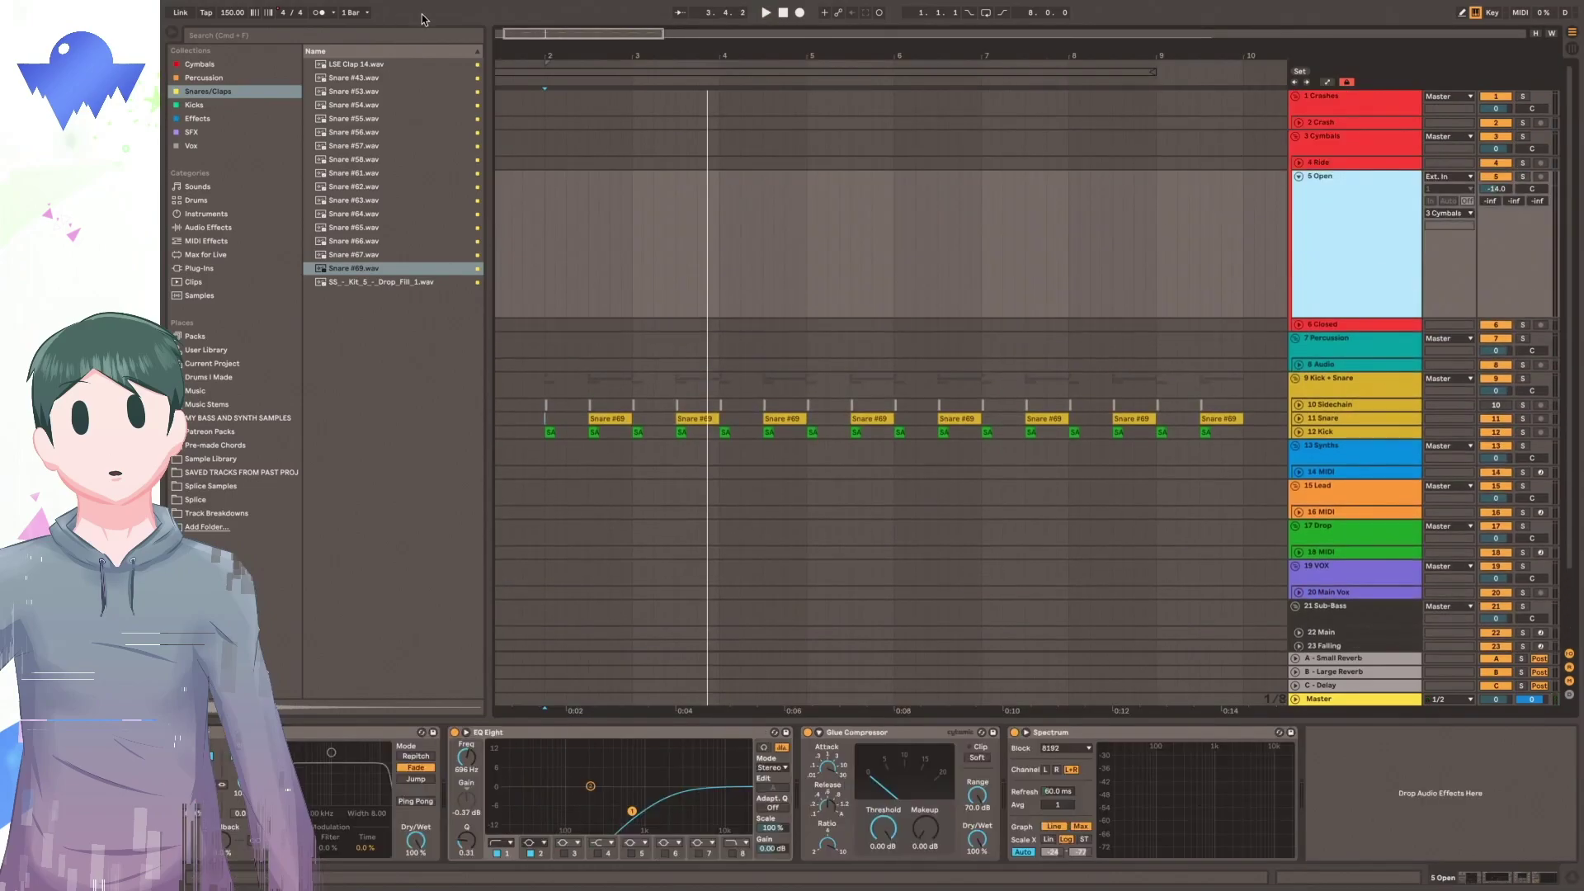
# Place the V_RIOT_MDSTP roomy open hi-hat sample at bar 2 on the Open track.
pyautogui.moveTo(549, 57); pyautogui.dragTo(639, 82)
pyautogui.click(646, 195)
pyautogui.click(201, 66)
pyautogui.click(379, 472)
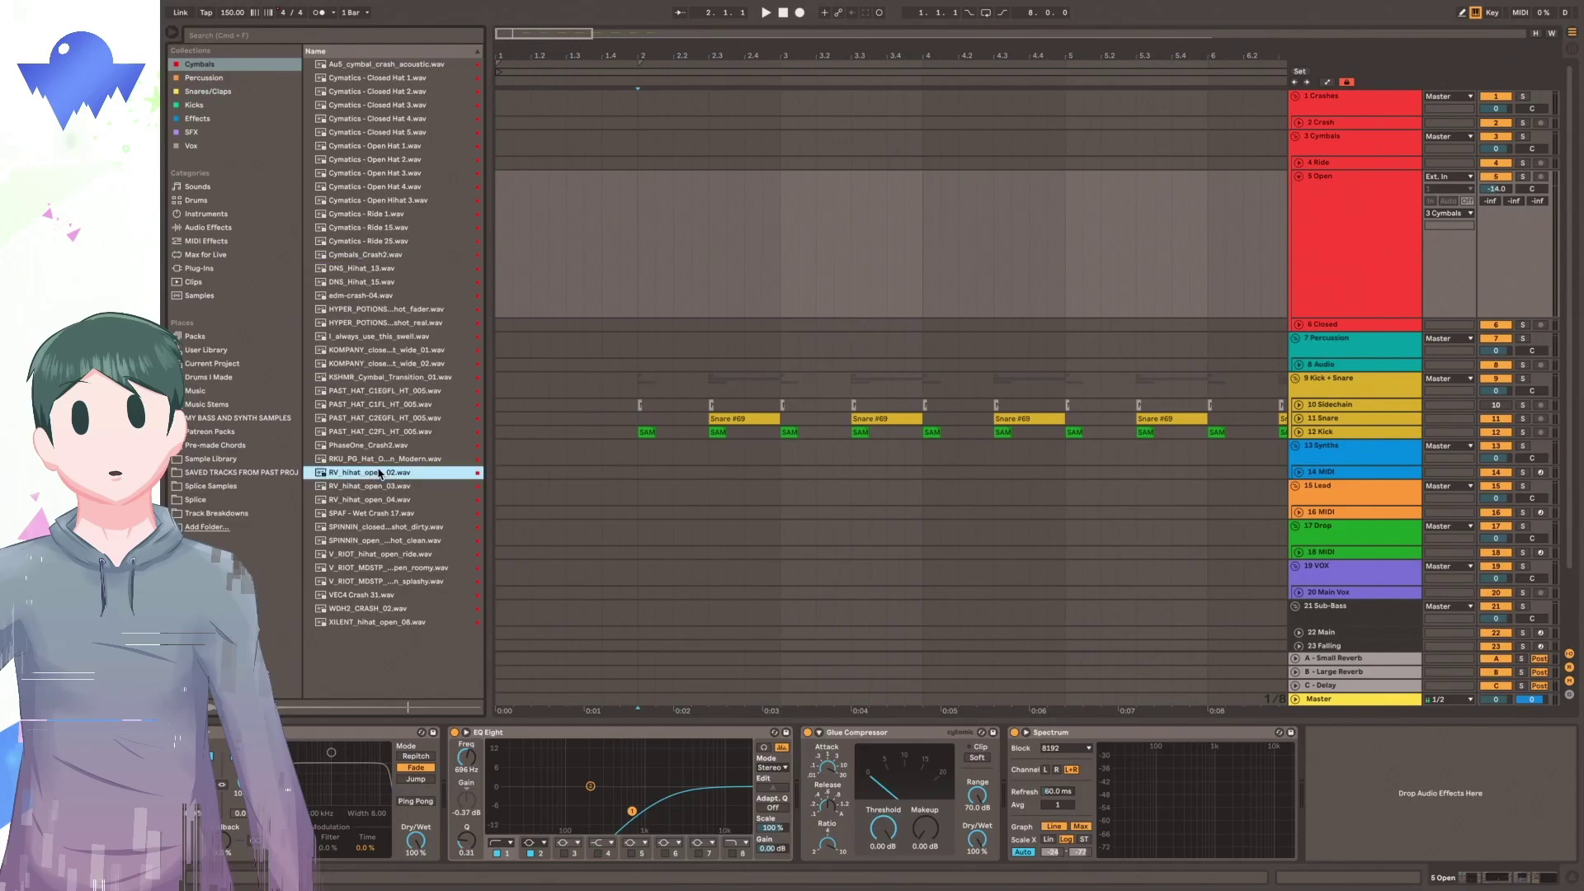
pyautogui.moveTo(644, 229); pyautogui.dragTo(638, 214)
# Duplicate the open hi-hat hits continuously from bar 2 to bar 10 and show the Open track's effect devices during playback.
pyautogui.press('super+d')
pyautogui.press('super+d')
pyautogui.press('super+d')
pyautogui.moveTo(779, 214); pyautogui.dragTo(638, 215)
pyautogui.moveTo(752, 60); pyautogui.dragTo(616, 53)
pyautogui.press('super+d')
pyautogui.press('super+d')
pyautogui.press('super+d')
pyautogui.press('super+d')
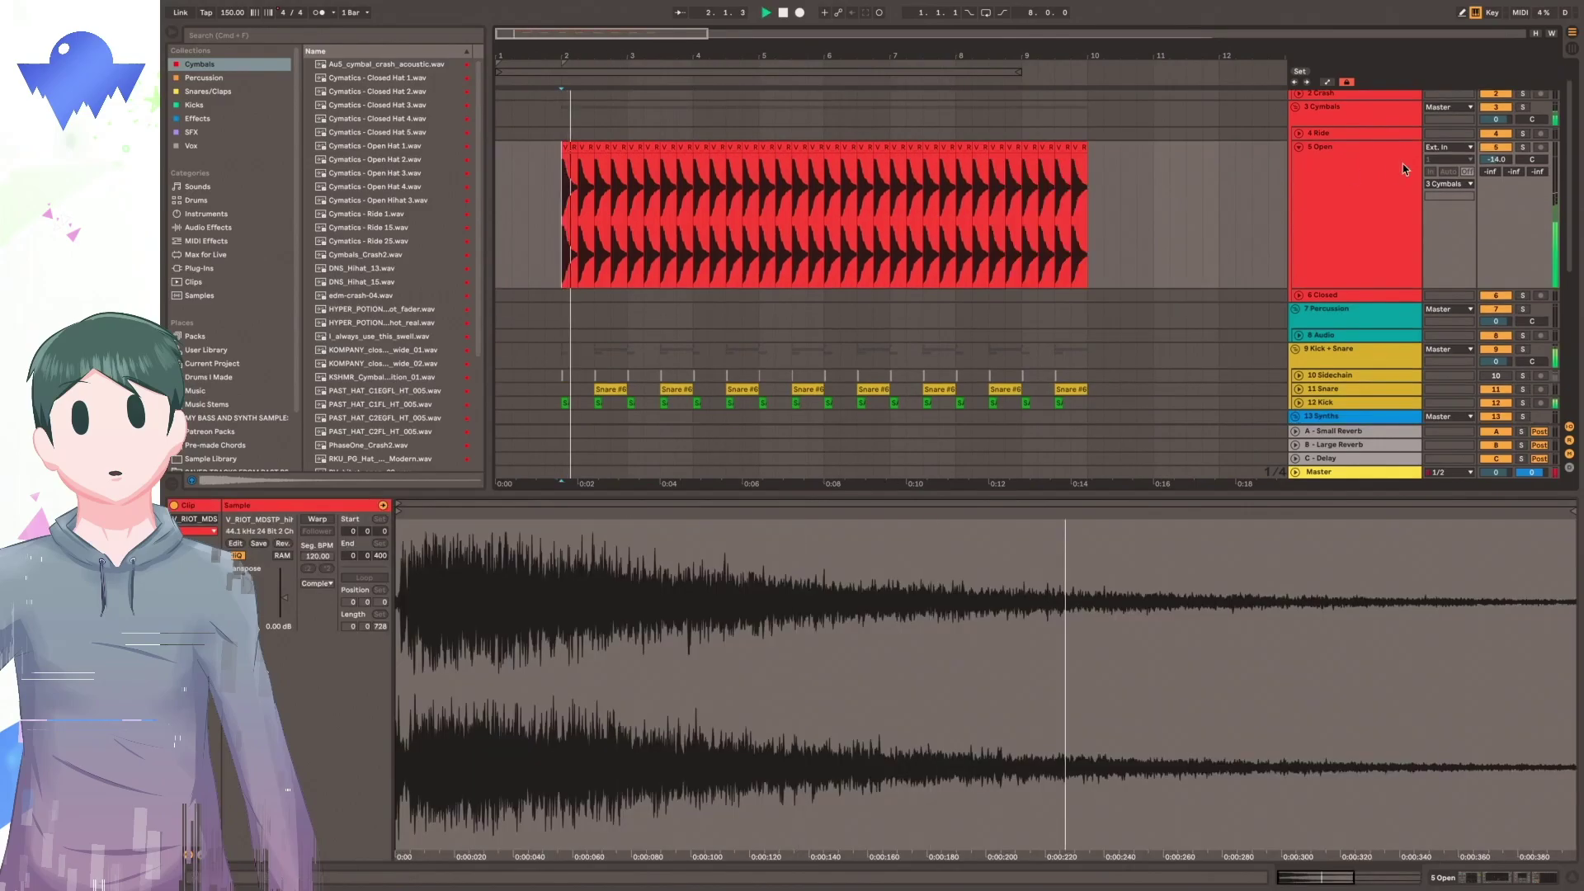
pyautogui.doubleClick(1401, 194)
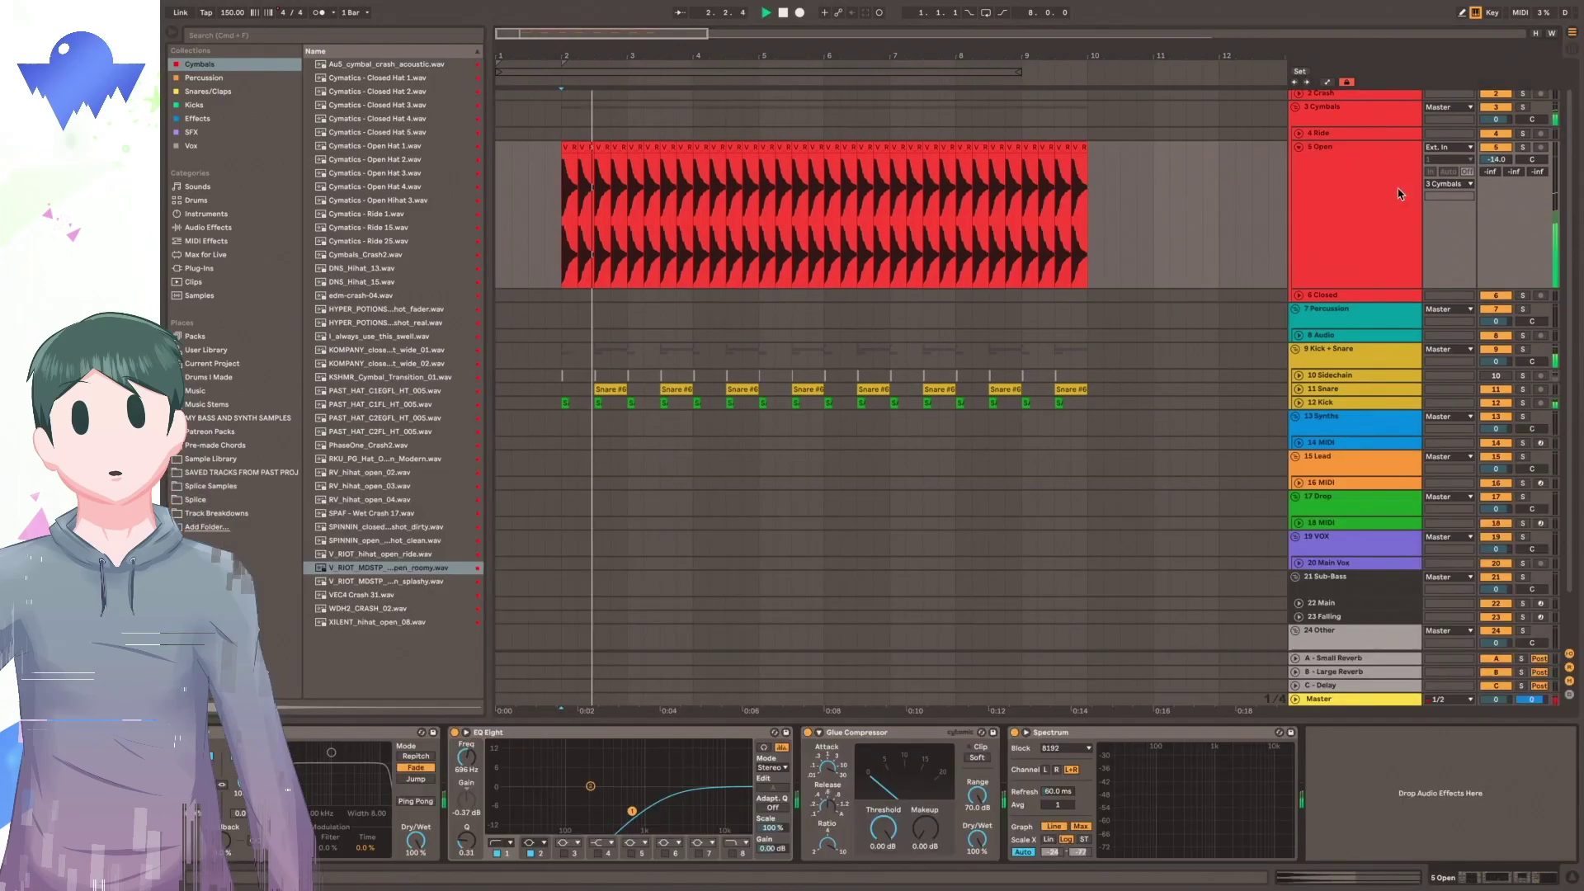
# Place the SPINNIN closed dirty hi-hat sample on the Closed track, on the offbeat of bar 2's first beat.
pyautogui.scroll(-2, 1042, 675)
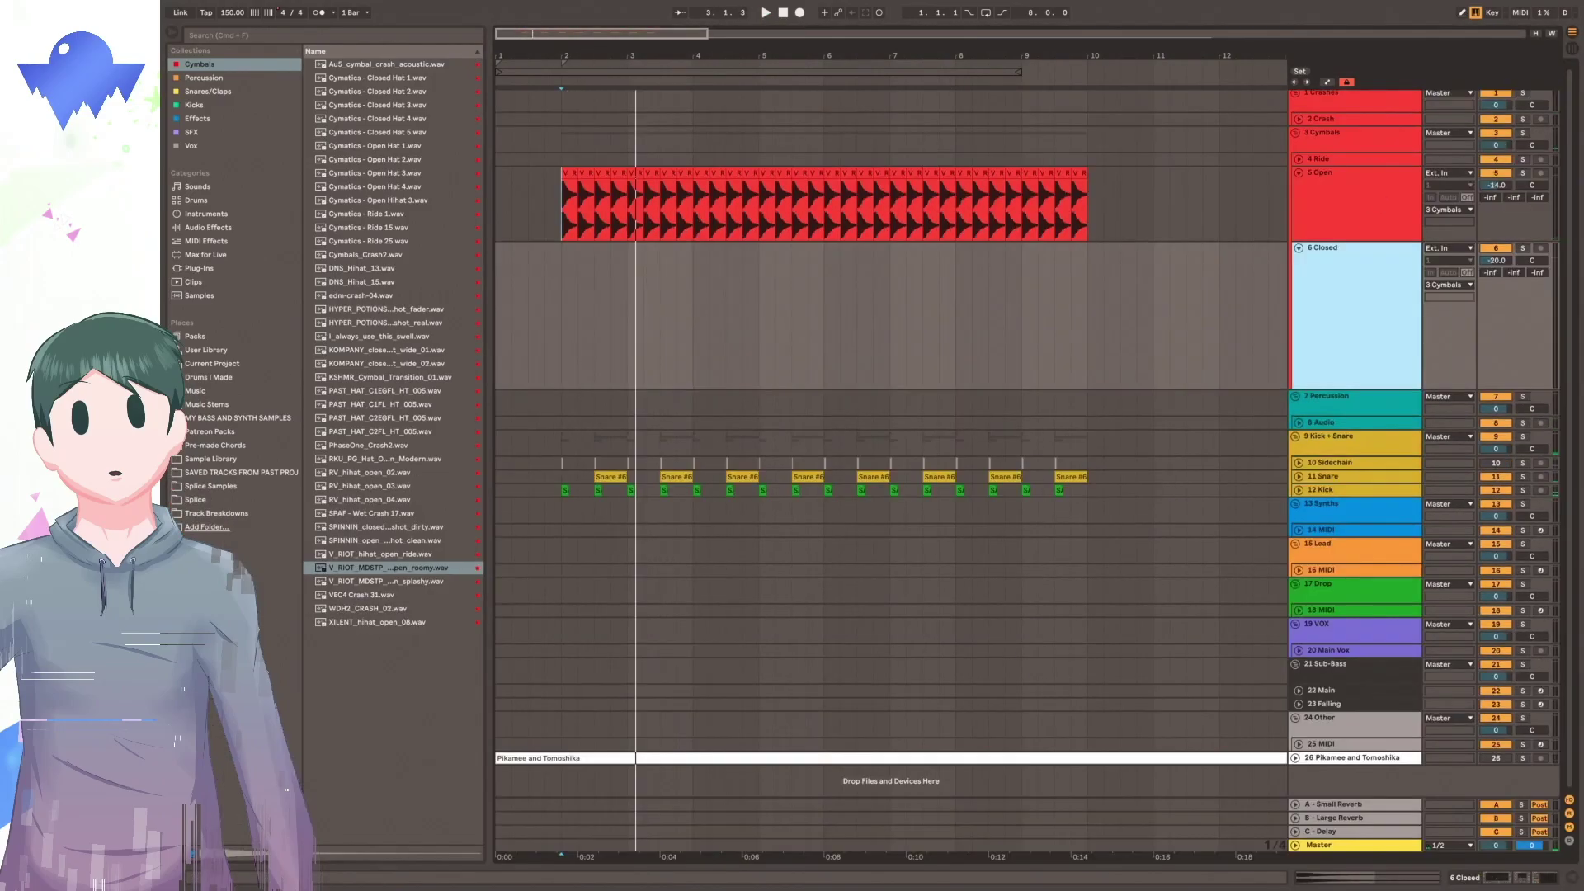
pyautogui.press('+')
pyautogui.press('+')
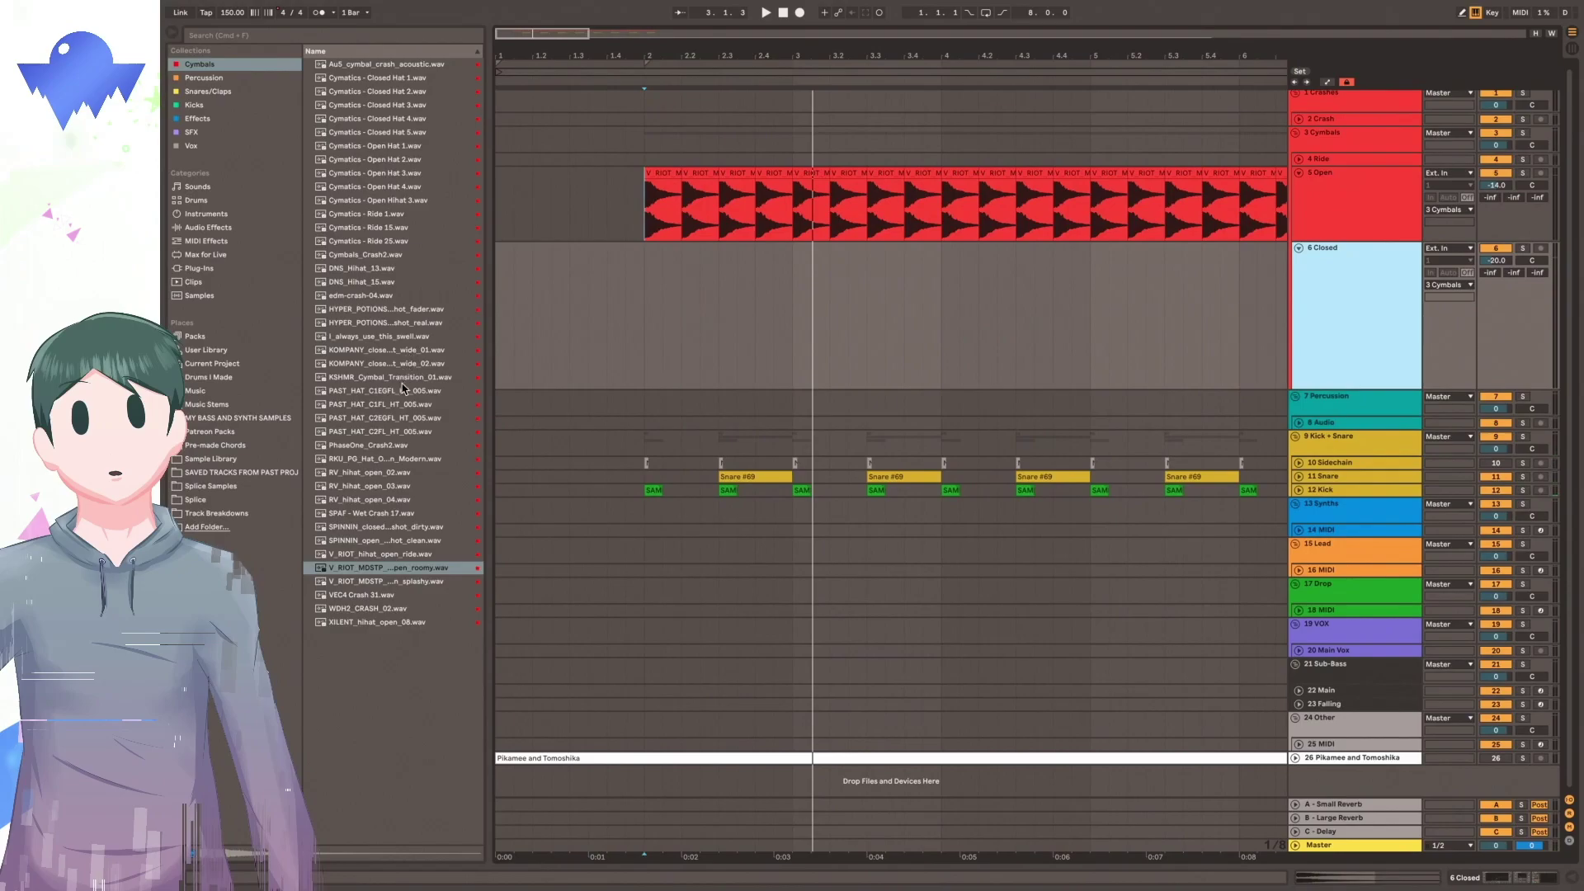
pyautogui.click(364, 578)
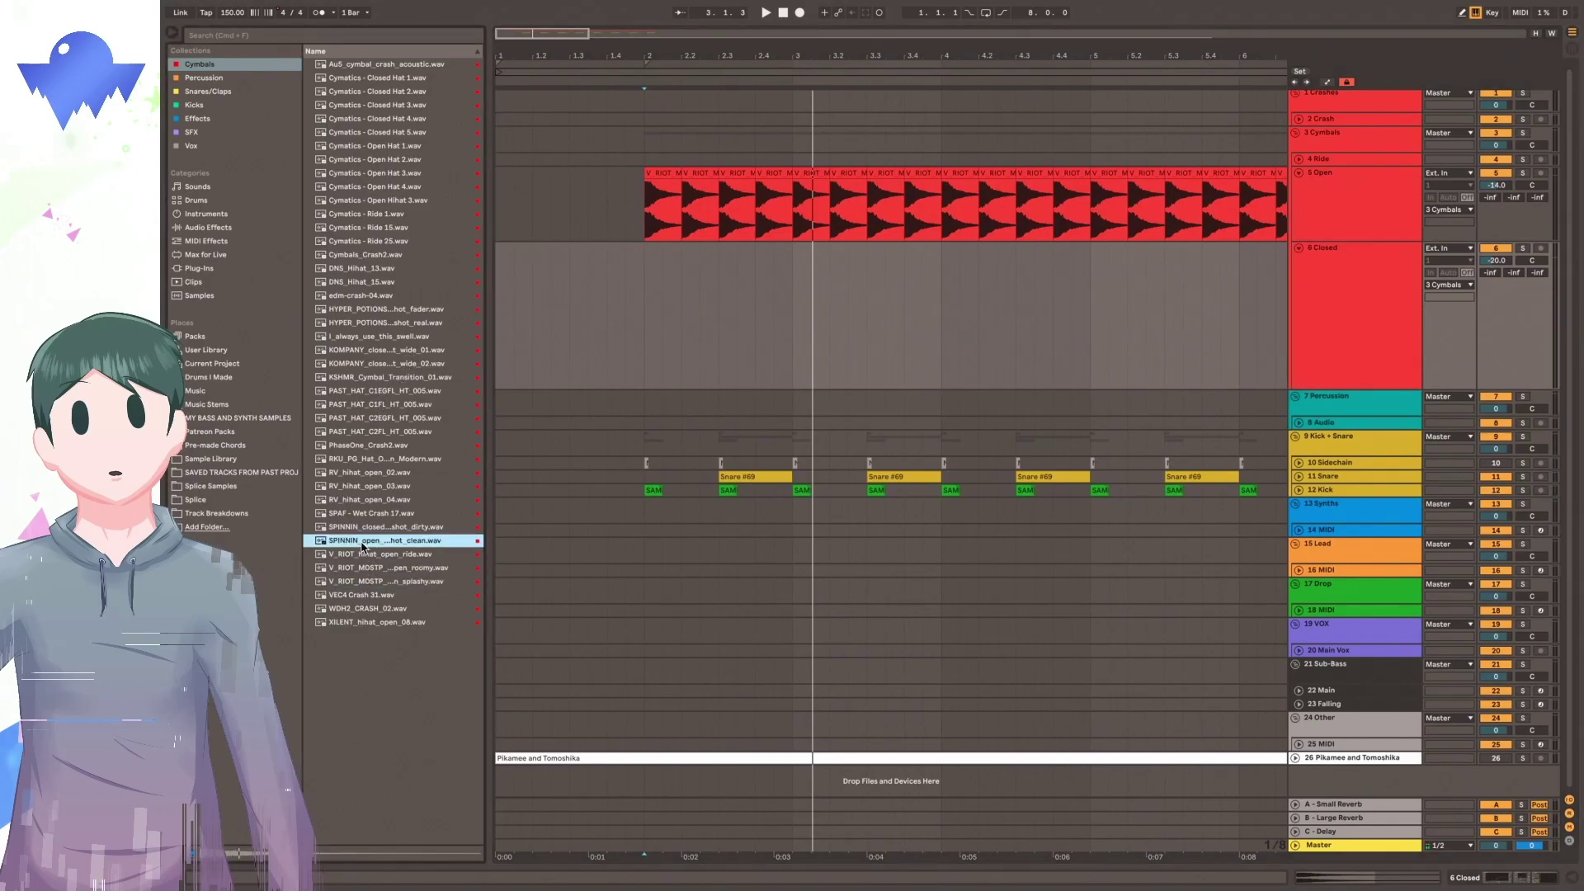
pyautogui.moveTo(372, 542); pyautogui.dragTo(648, 314)
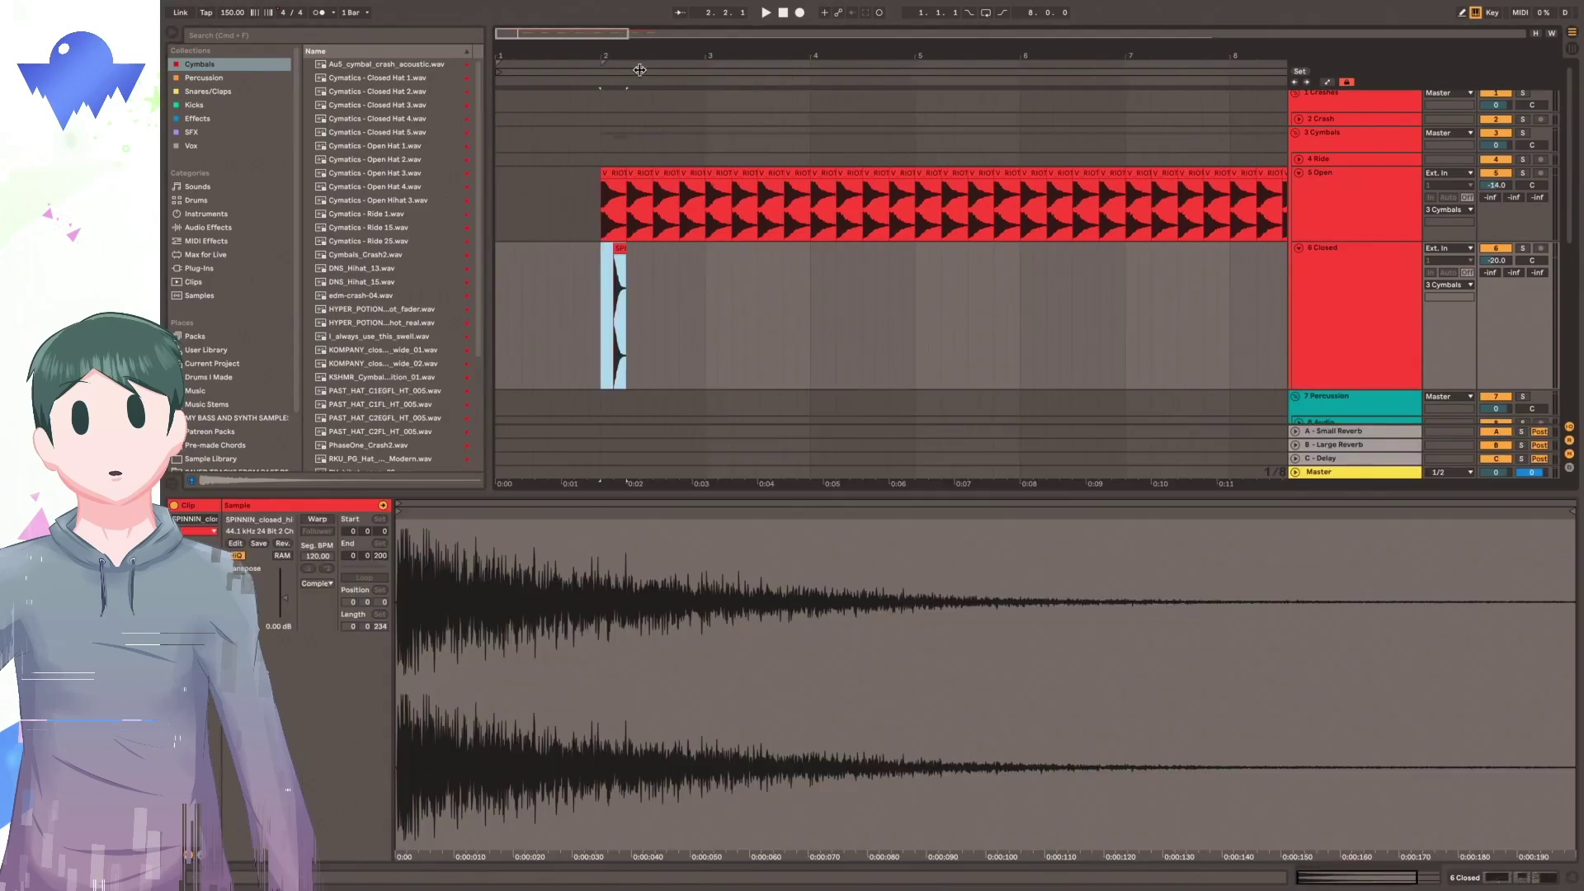
# Duplicate the closed hi-hat onto every offbeat up to bar 10 and play the pattern back.
pyautogui.press('-')
pyautogui.scroll(-1, 700, 246)
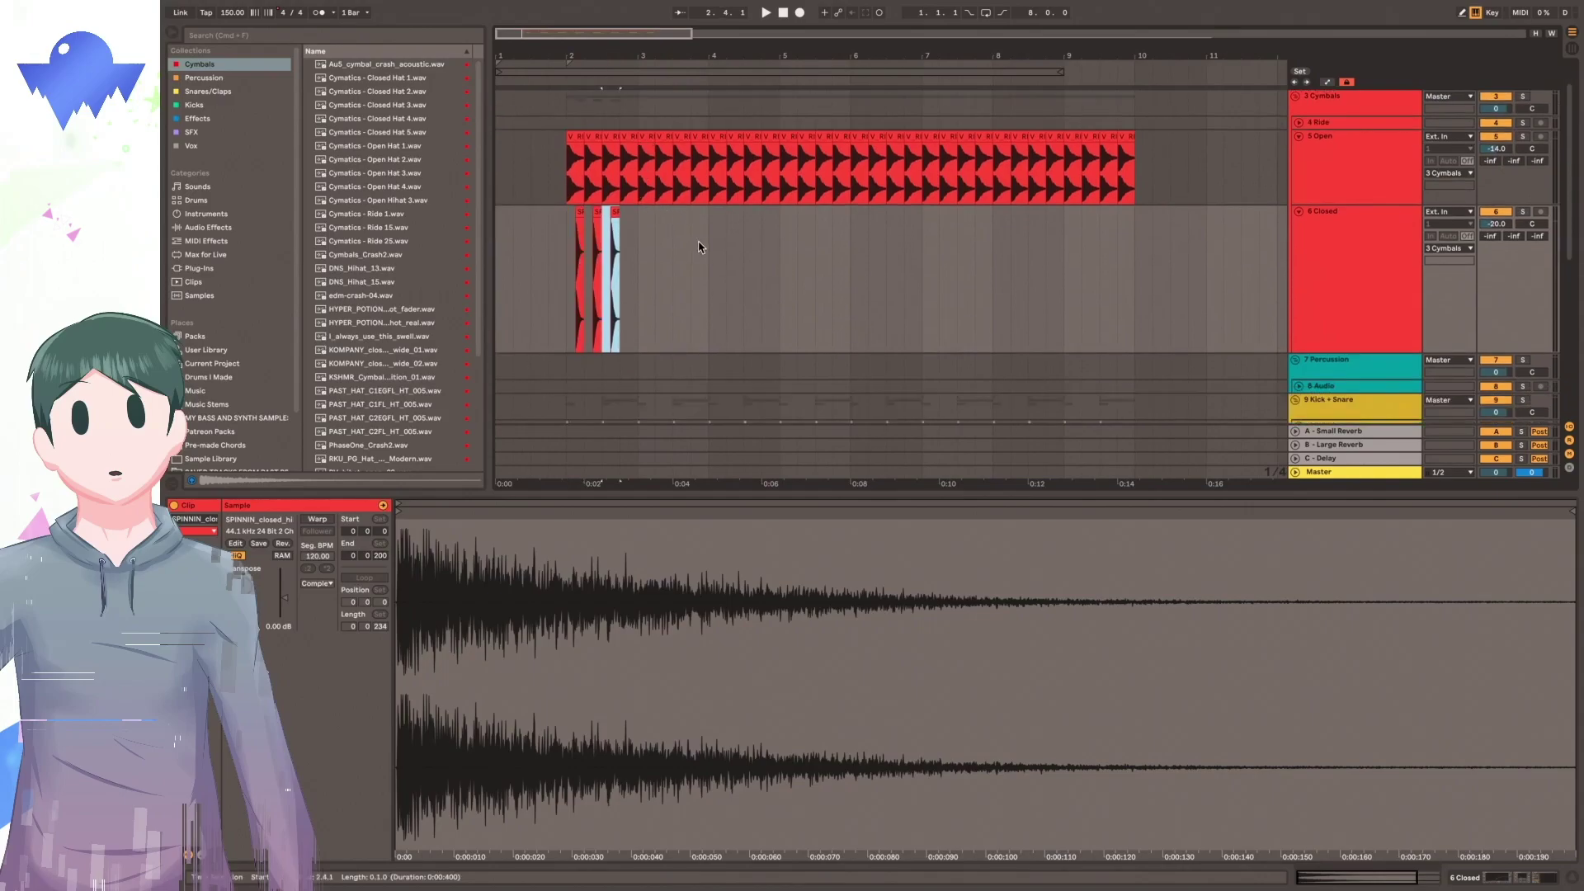
pyautogui.press('space')
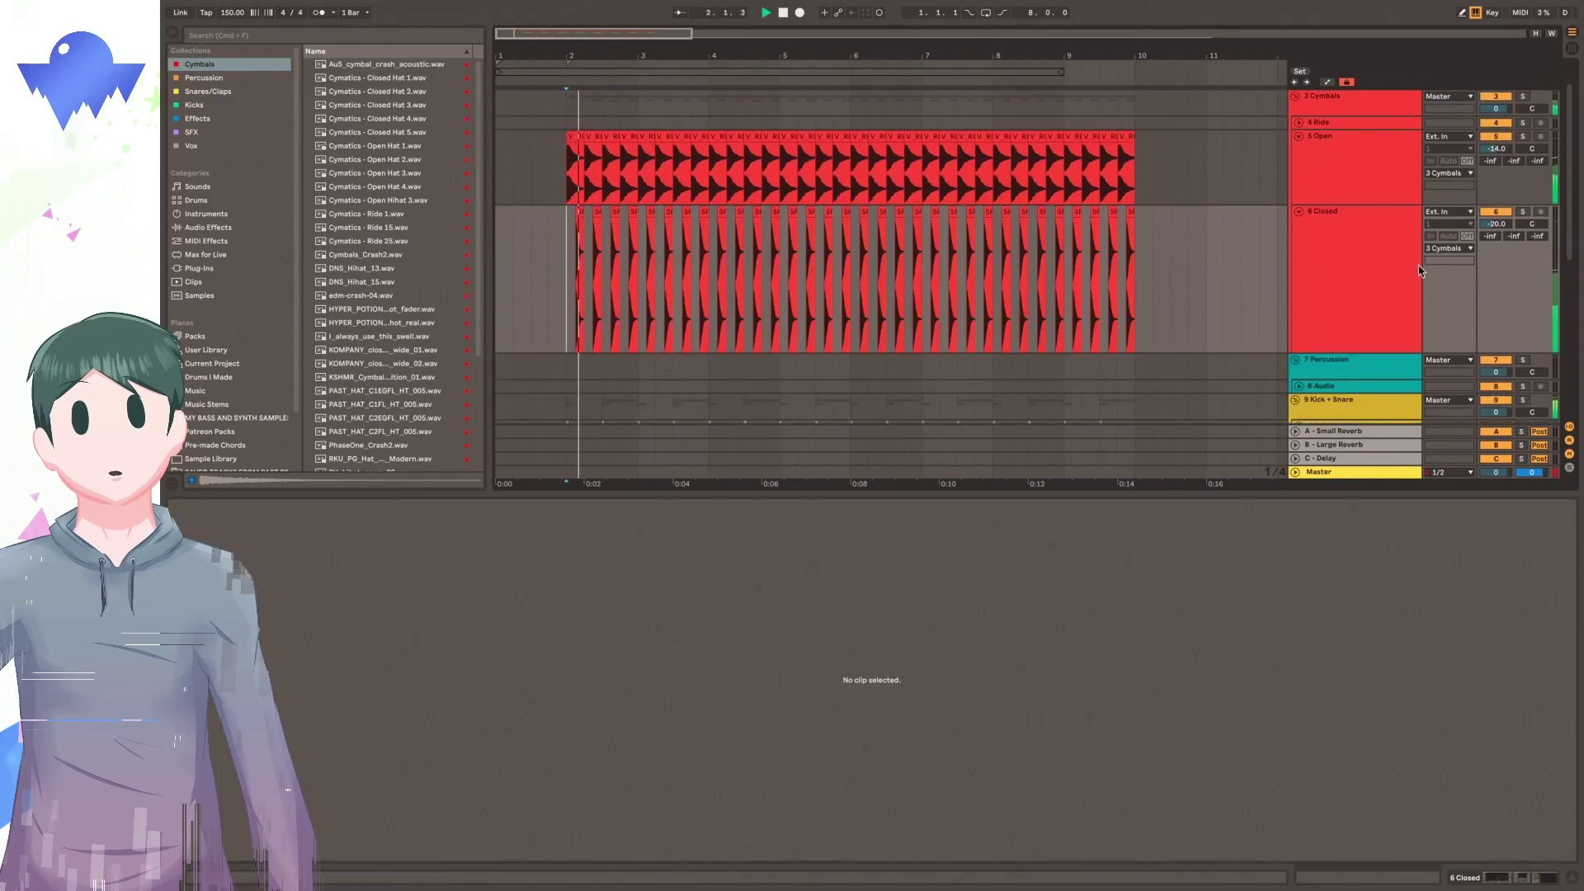
pyautogui.click(1353, 248)
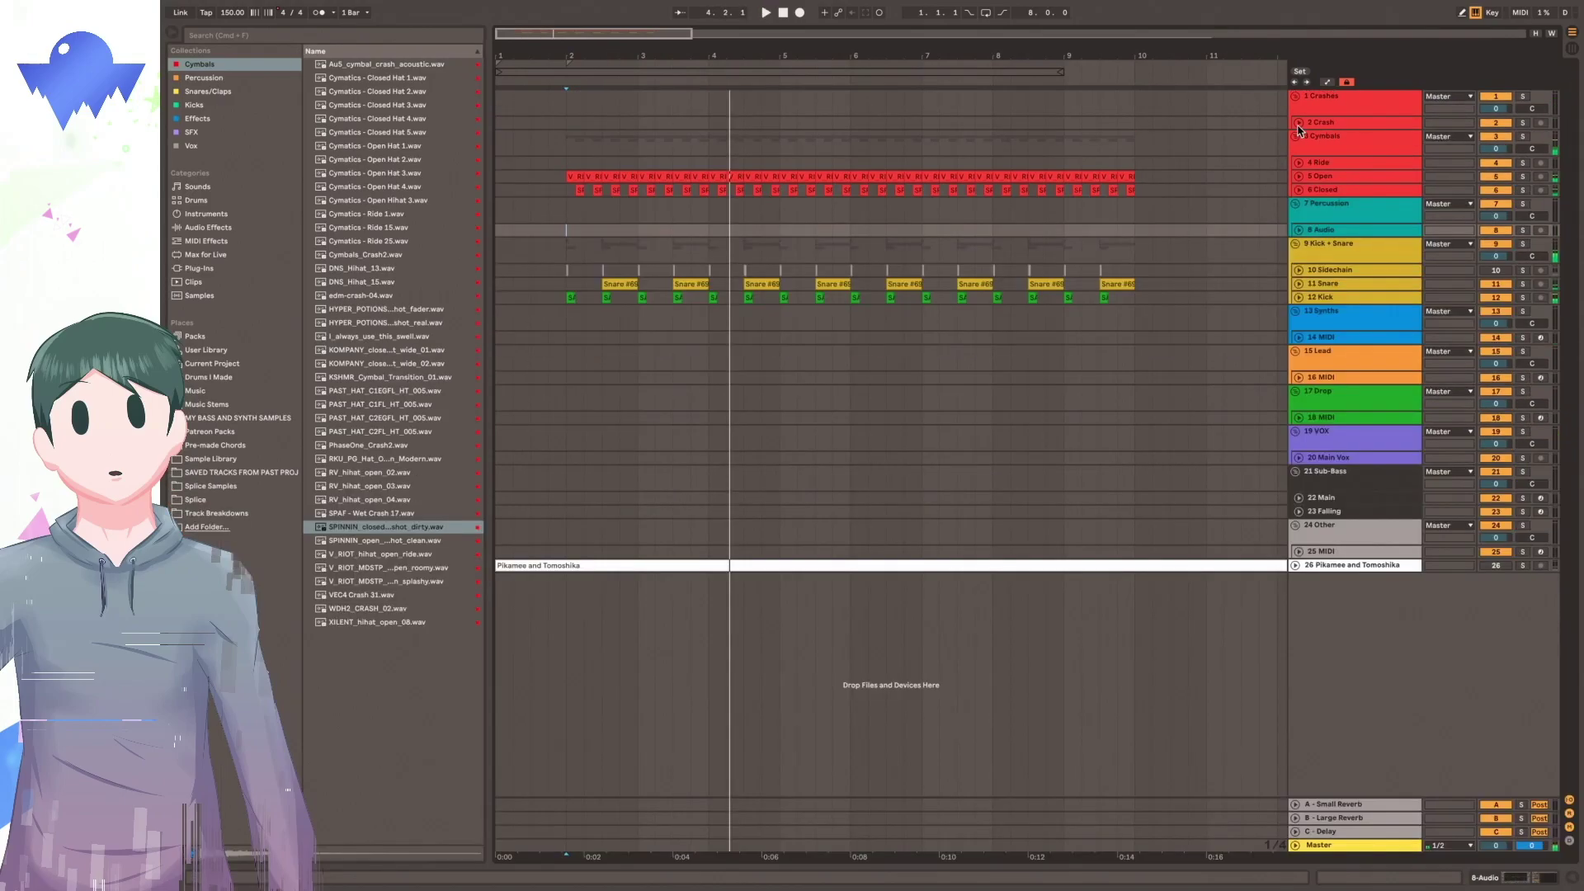
# Place the HYPER_POTIONS crash one-shot fader sample at bar 2 on the Crash track and play it back.
pyautogui.click(1299, 126)
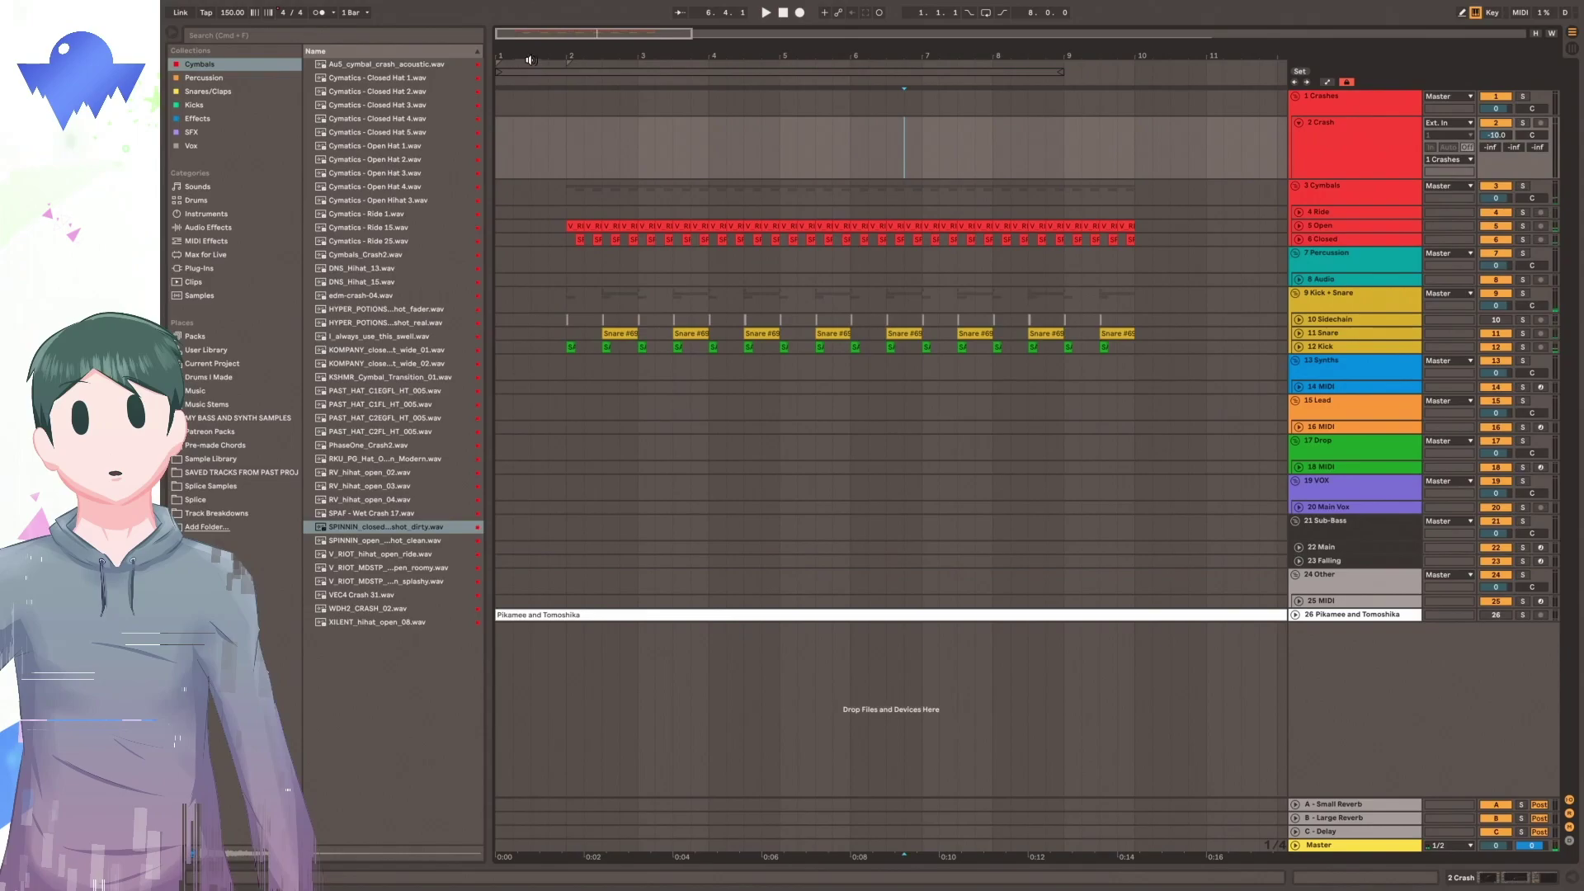
pyautogui.press('+')
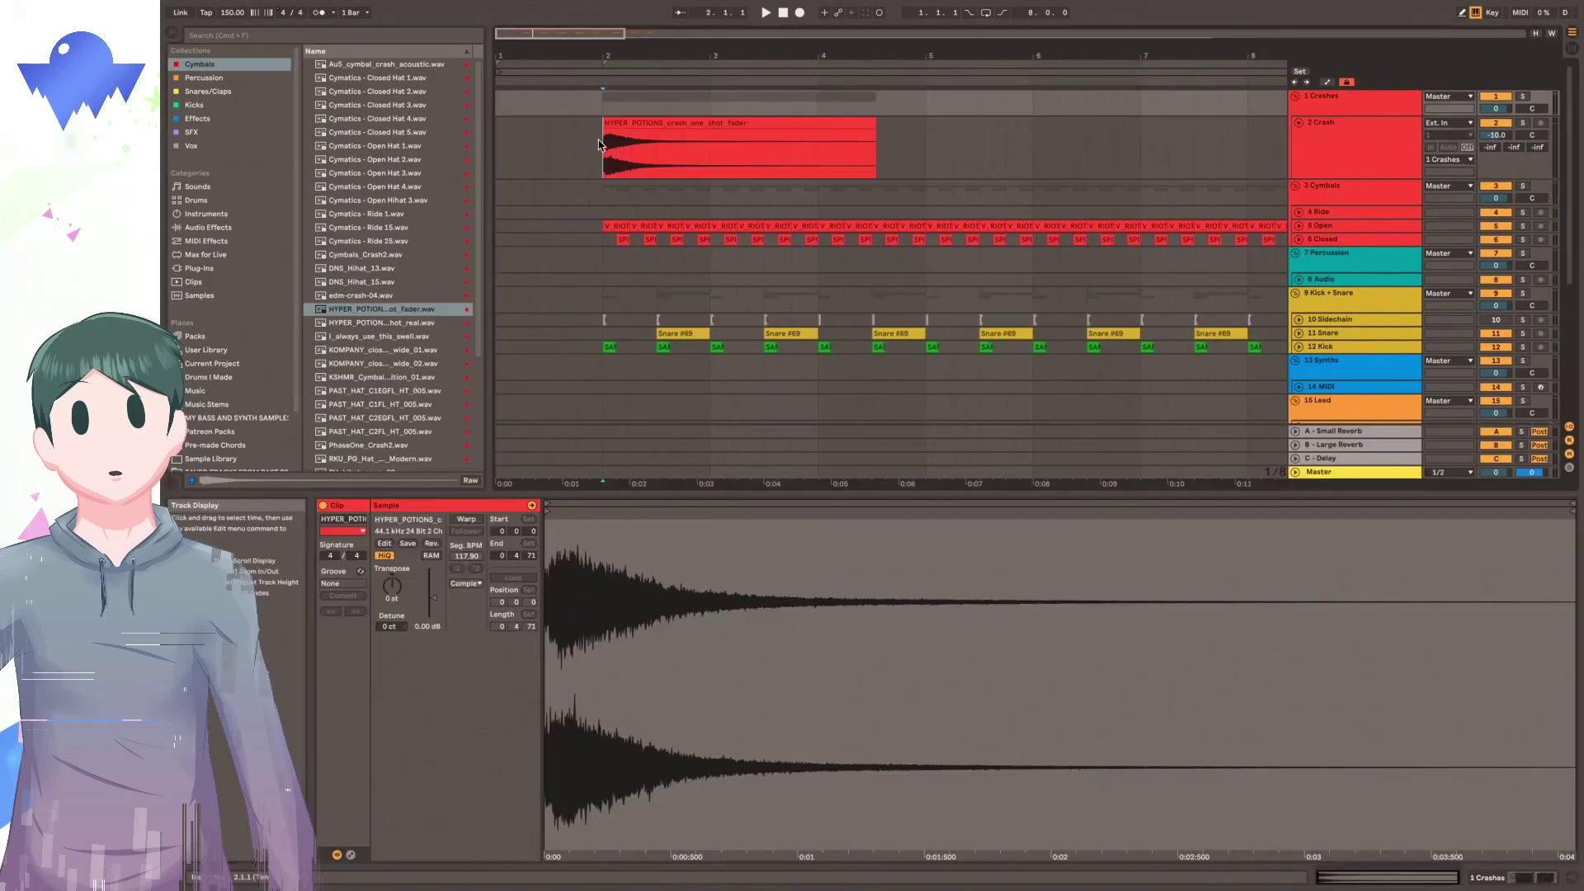
pyautogui.press('space')
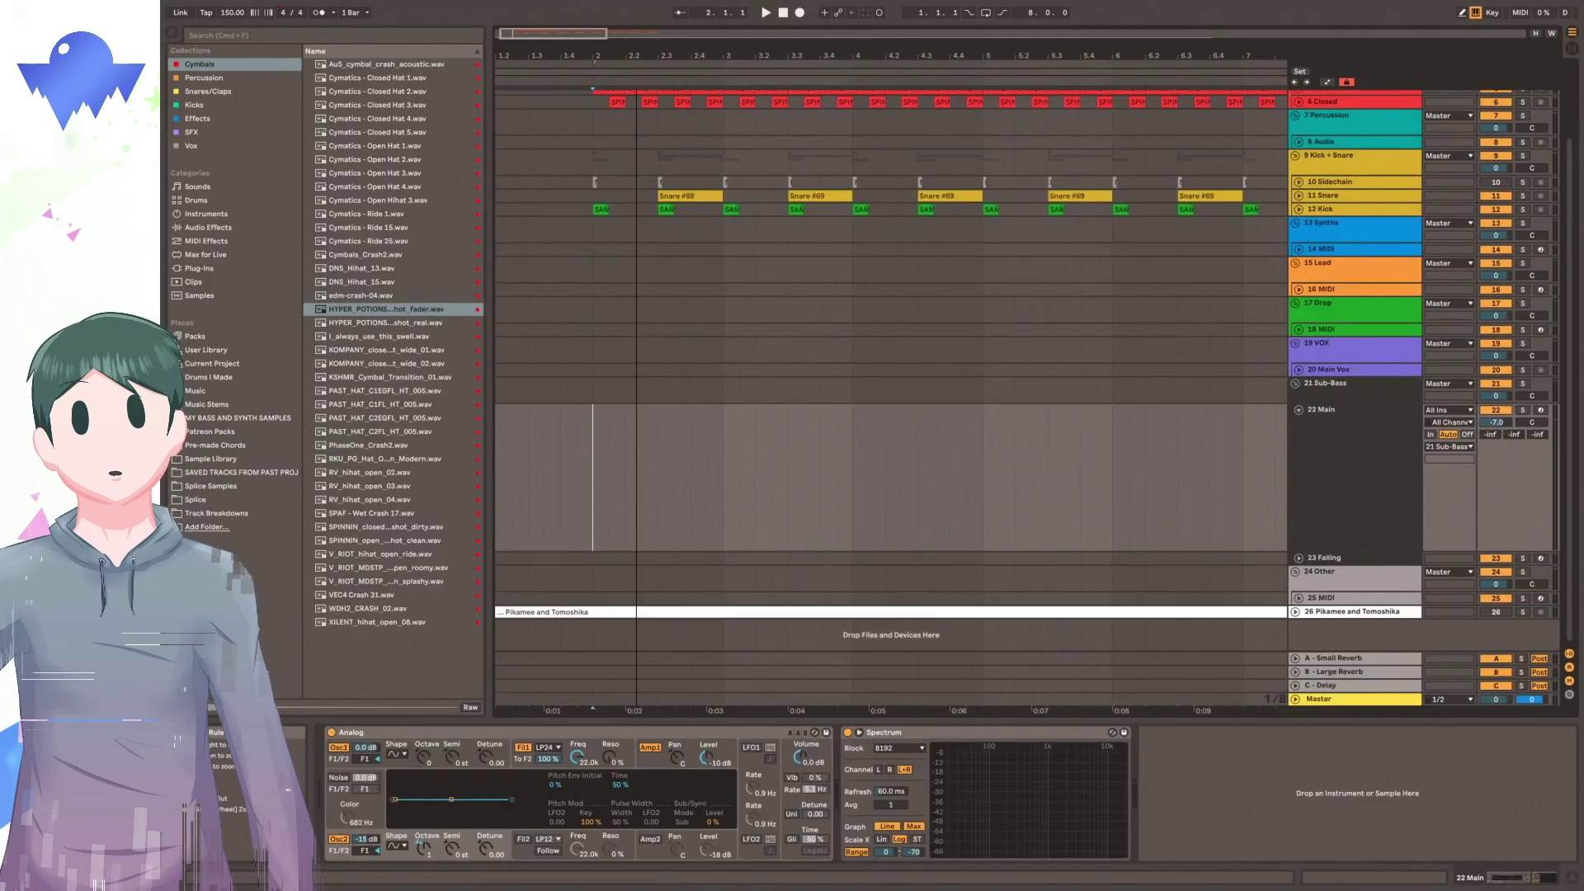
# Create an empty two-bar MIDI clip from bar 2 to bar 4 on the sub-bass Main track.
pyautogui.moveTo(606, 466); pyautogui.dragTo(820, 474)
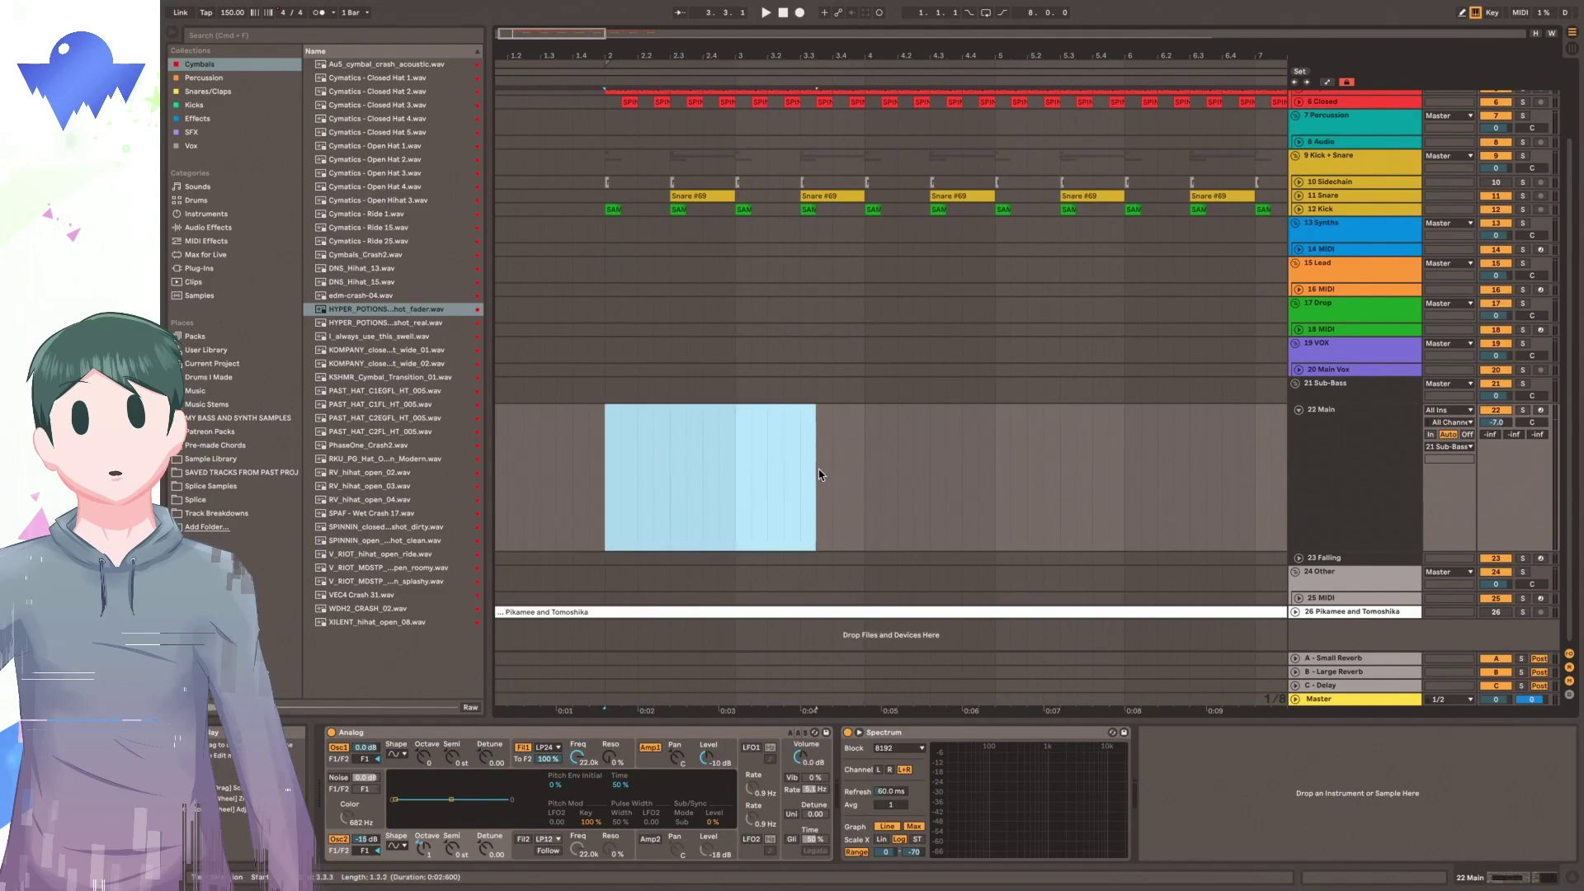
pyautogui.press('super+shift+m')
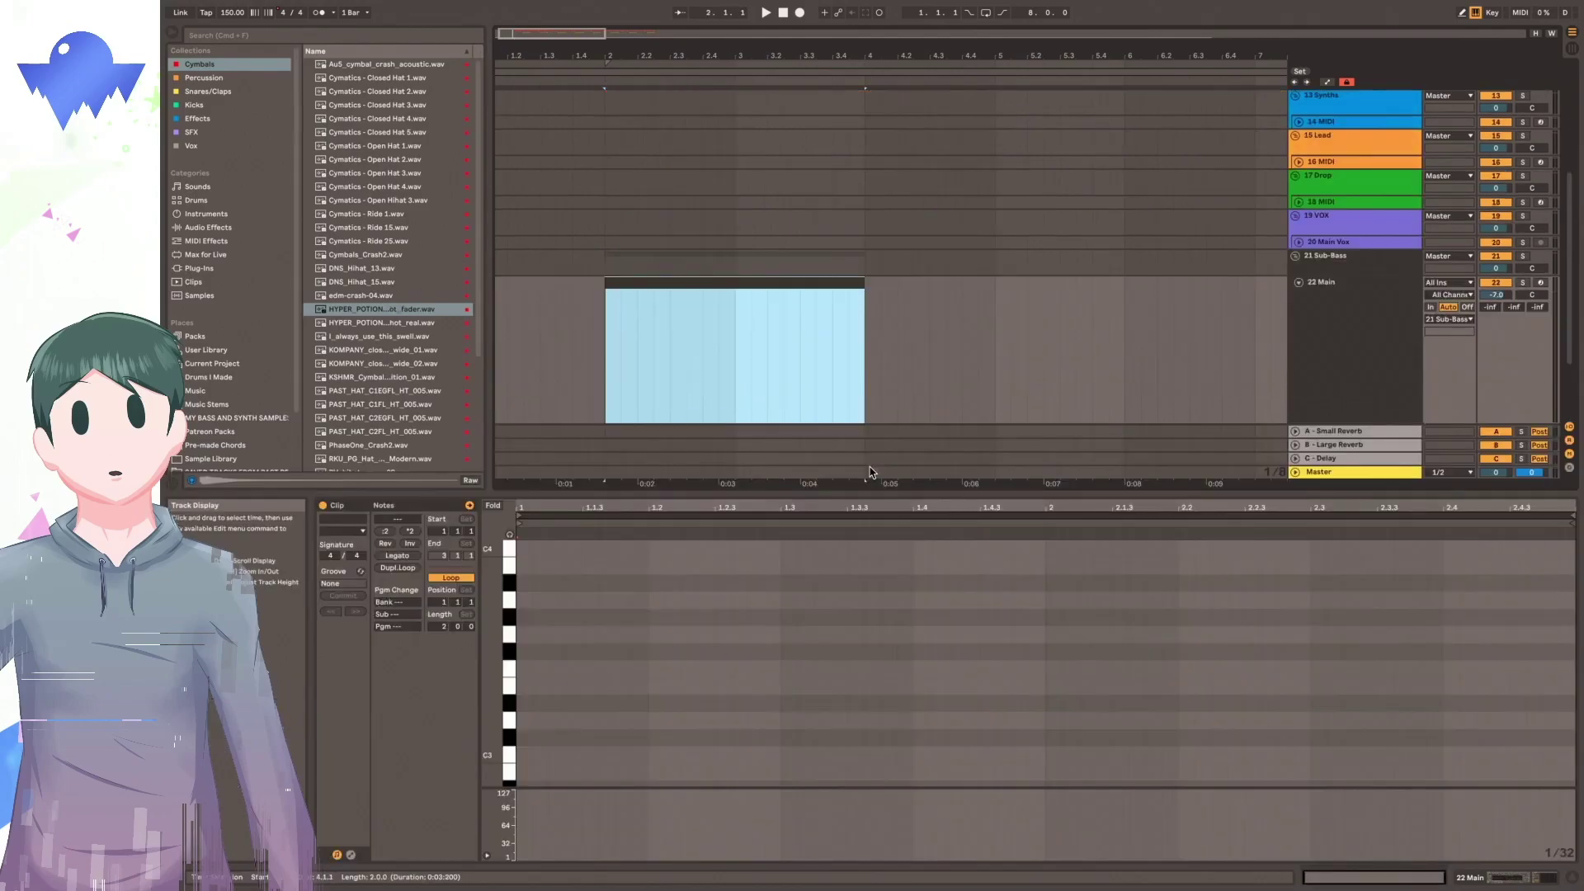
pyautogui.click(1351, 331)
# Fill the sub-bass clip with D#0 notes, one long note followed by six shorter ones, and play it back.
pyautogui.scroll(-2, 1061, 566)
pyautogui.click(731, 716)
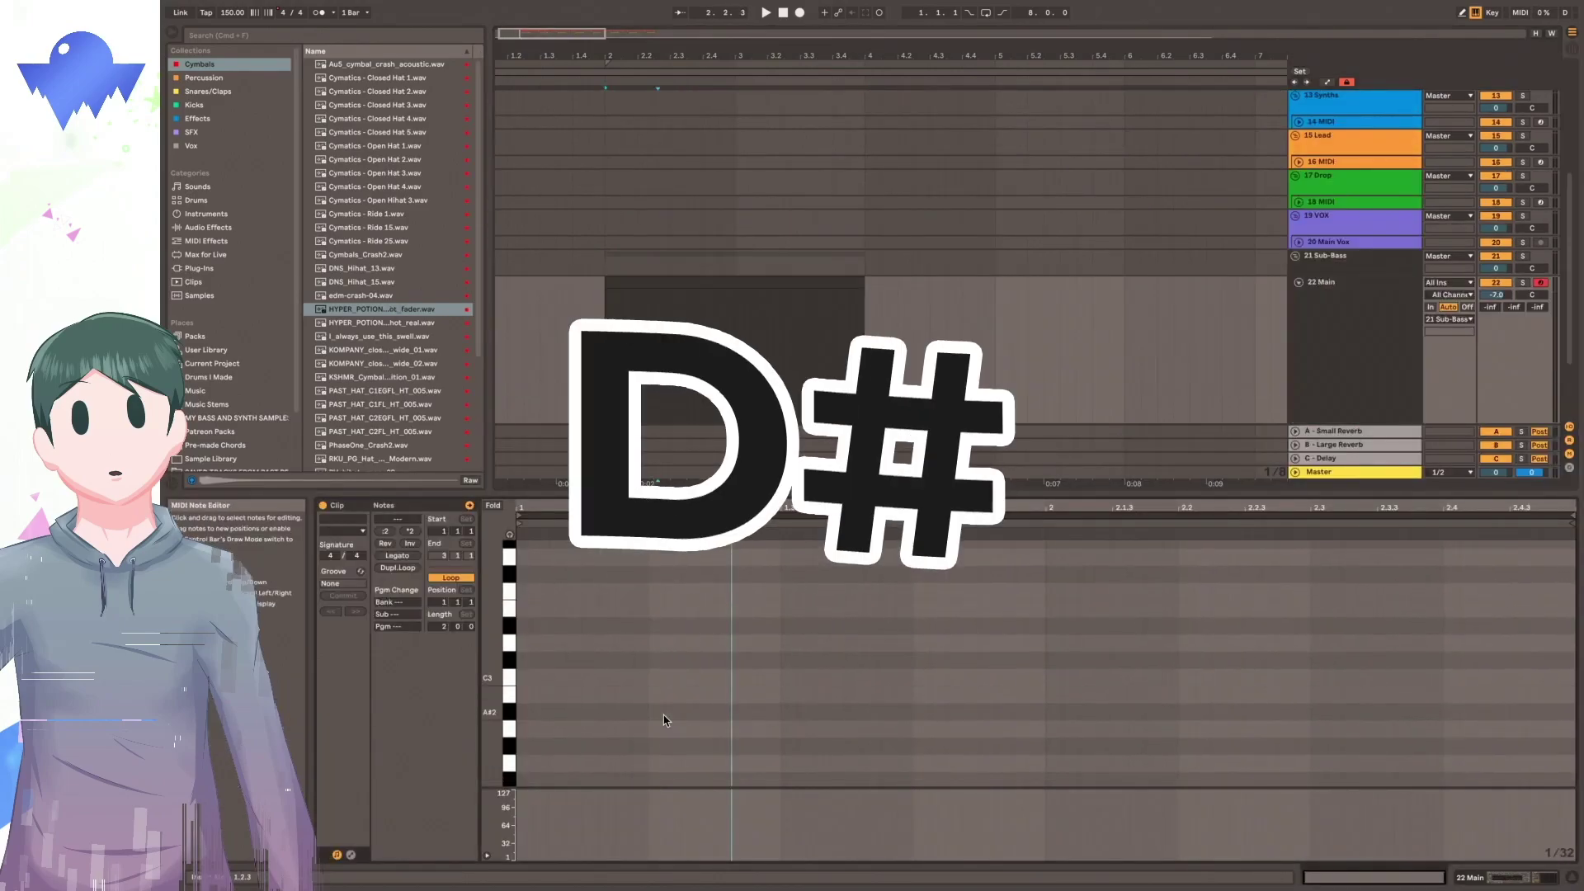
pyautogui.press('e')
pyautogui.scroll(-5, 670, 689)
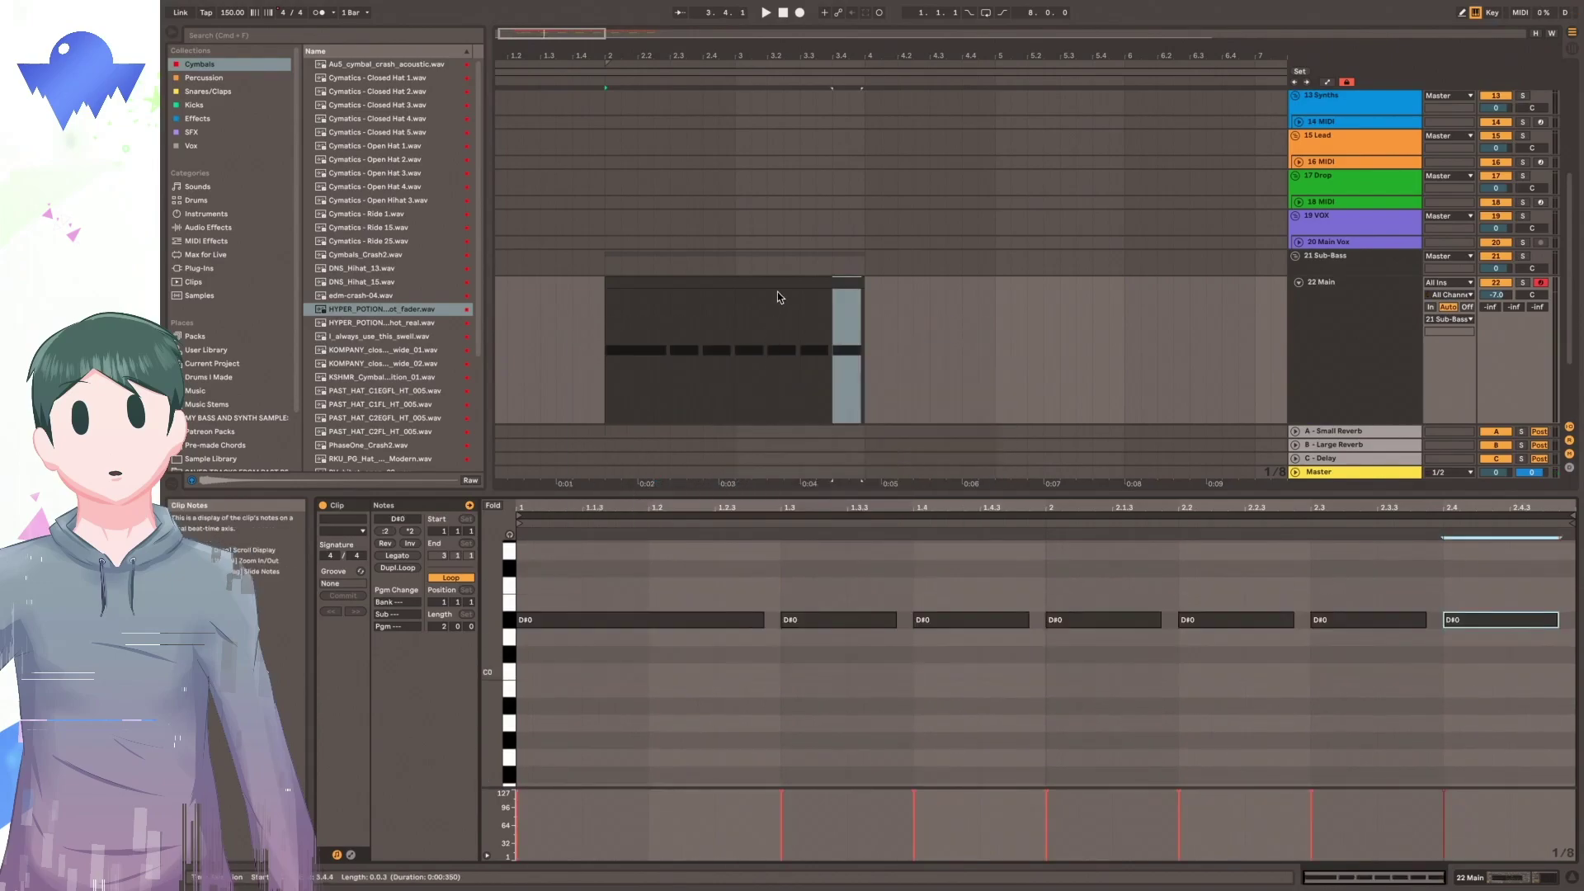
pyautogui.click(780, 278)
pyautogui.press('space')
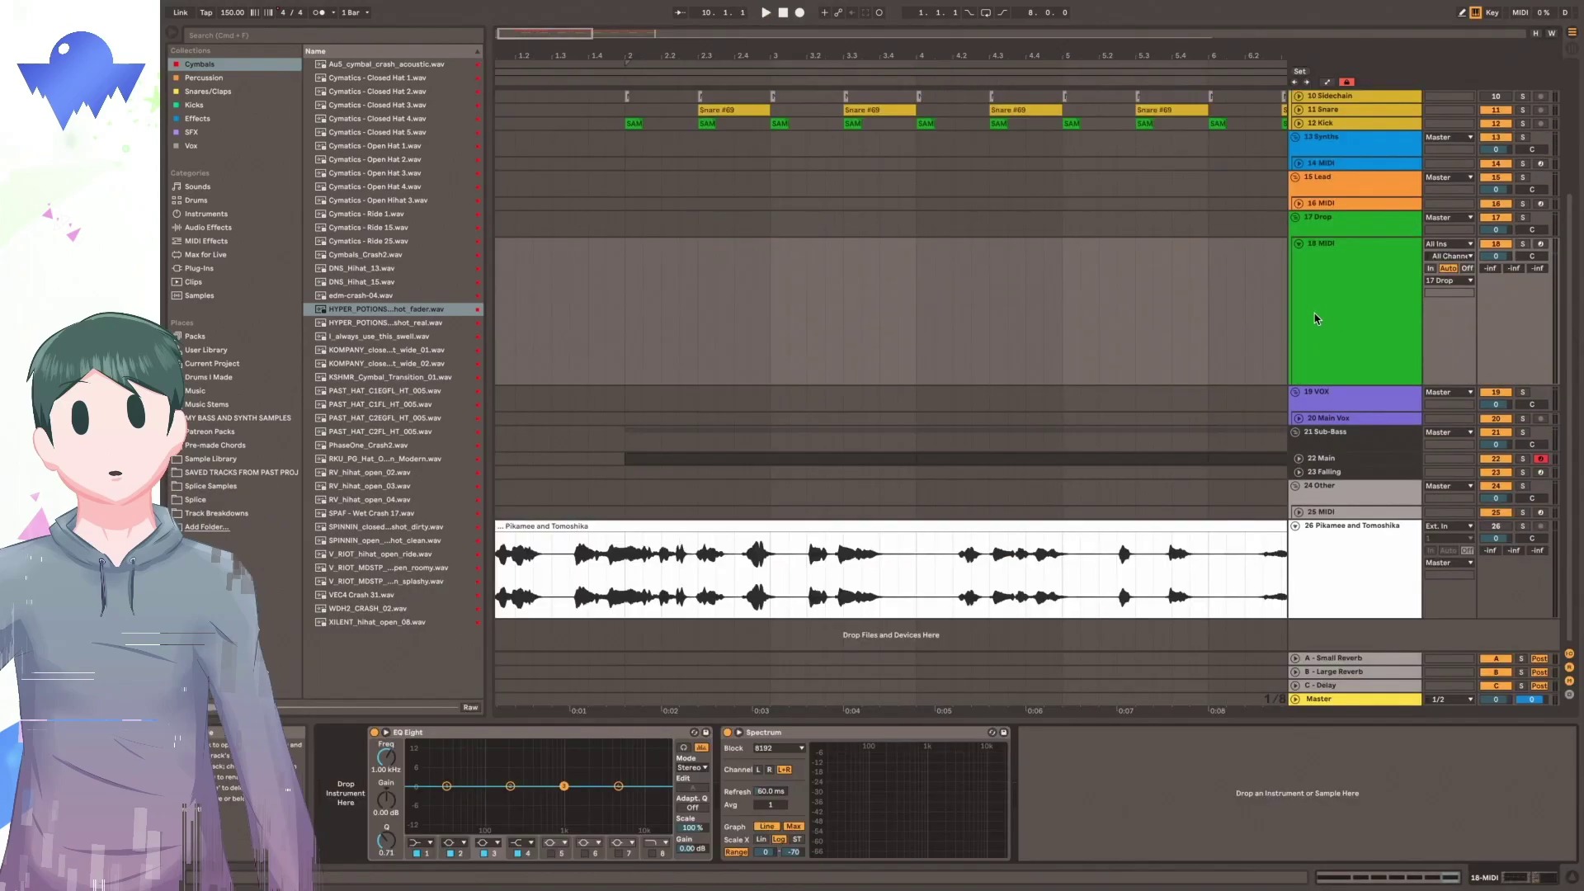
# Search the browser for "serum vst" and load Serum onto the Drop group's MIDI track.
pyautogui.click(1316, 318)
pyautogui.press('super+f')
pyautogui.write('serum vst')
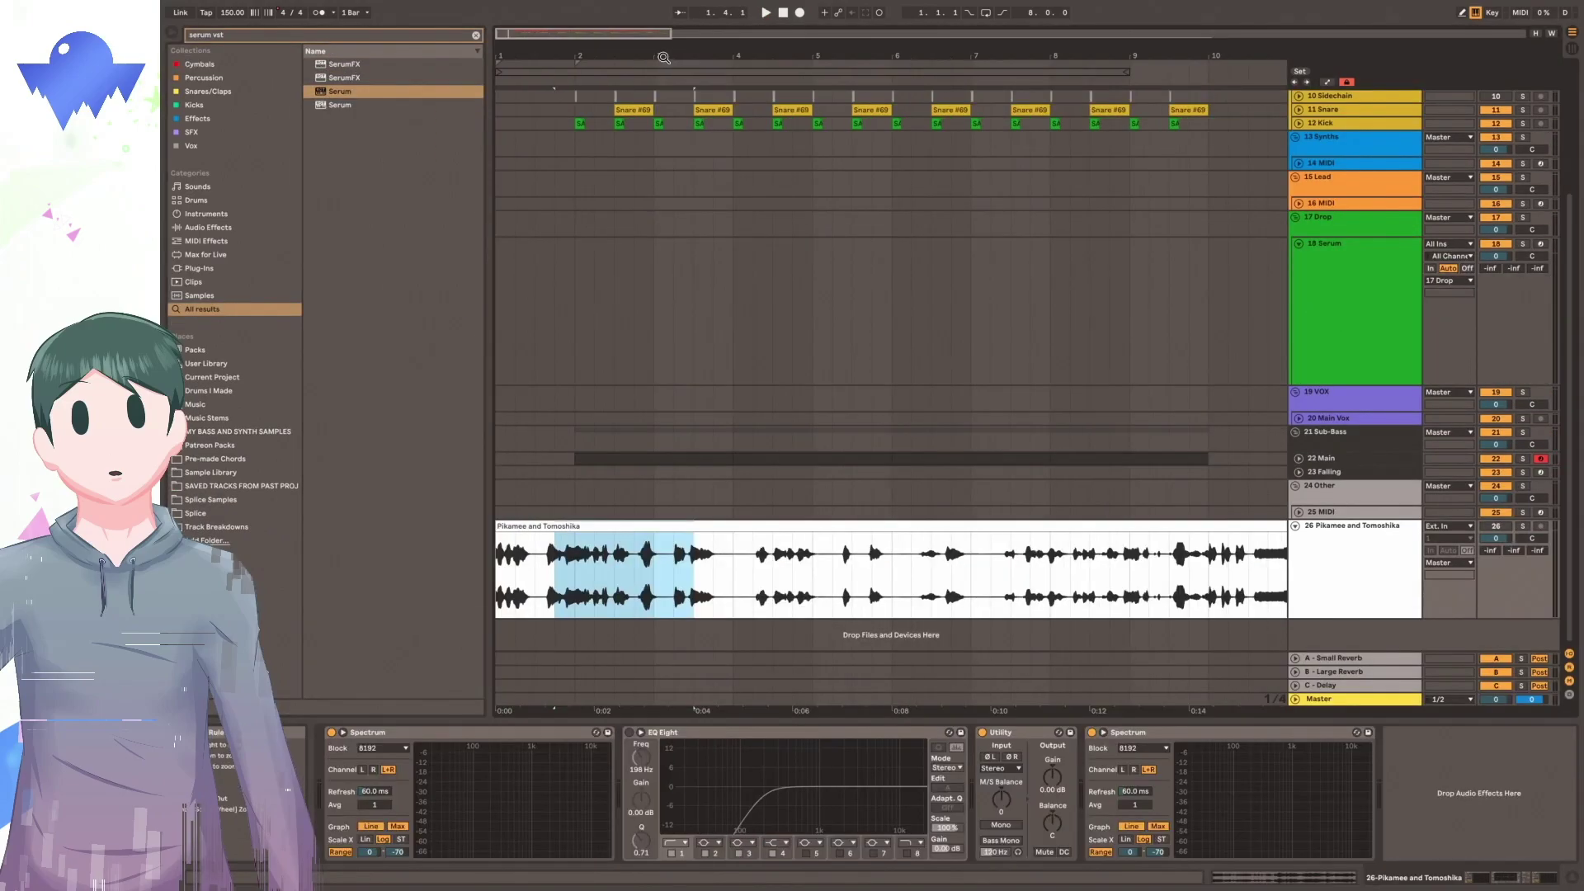
# Listen to several spots in the Pikamee and Tomoshika recording, including the long sustained sound after bar 10.
pyautogui.moveTo(665, 56); pyautogui.dragTo(751, 277)
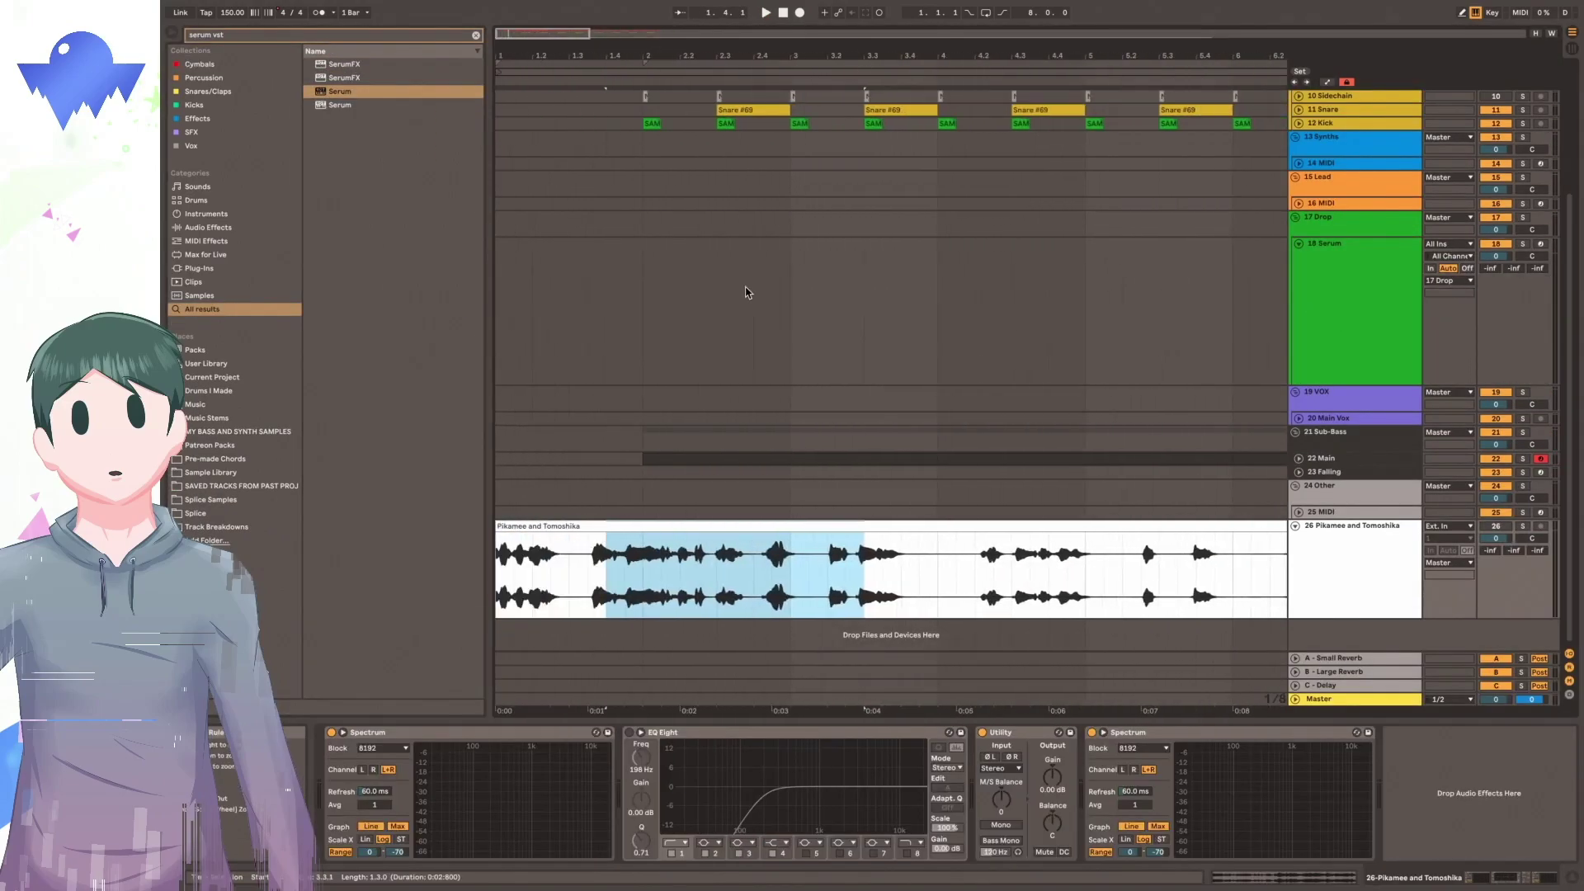
pyautogui.click(587, 576)
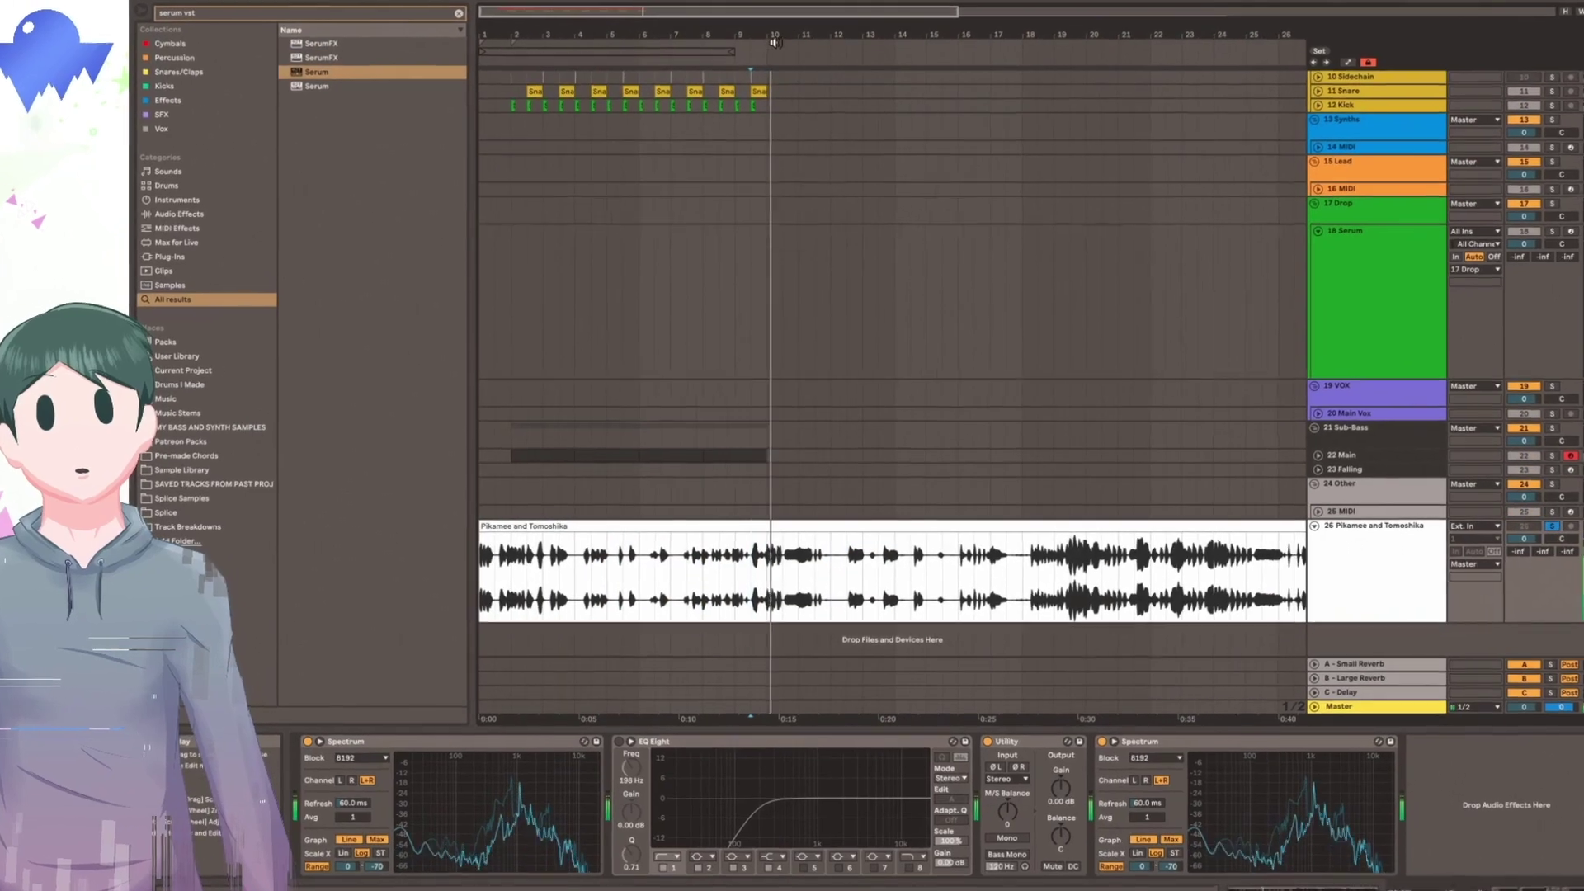
pyautogui.moveTo(787, 57); pyautogui.dragTo(757, 479)
pyautogui.press('space')
pyautogui.press('space')
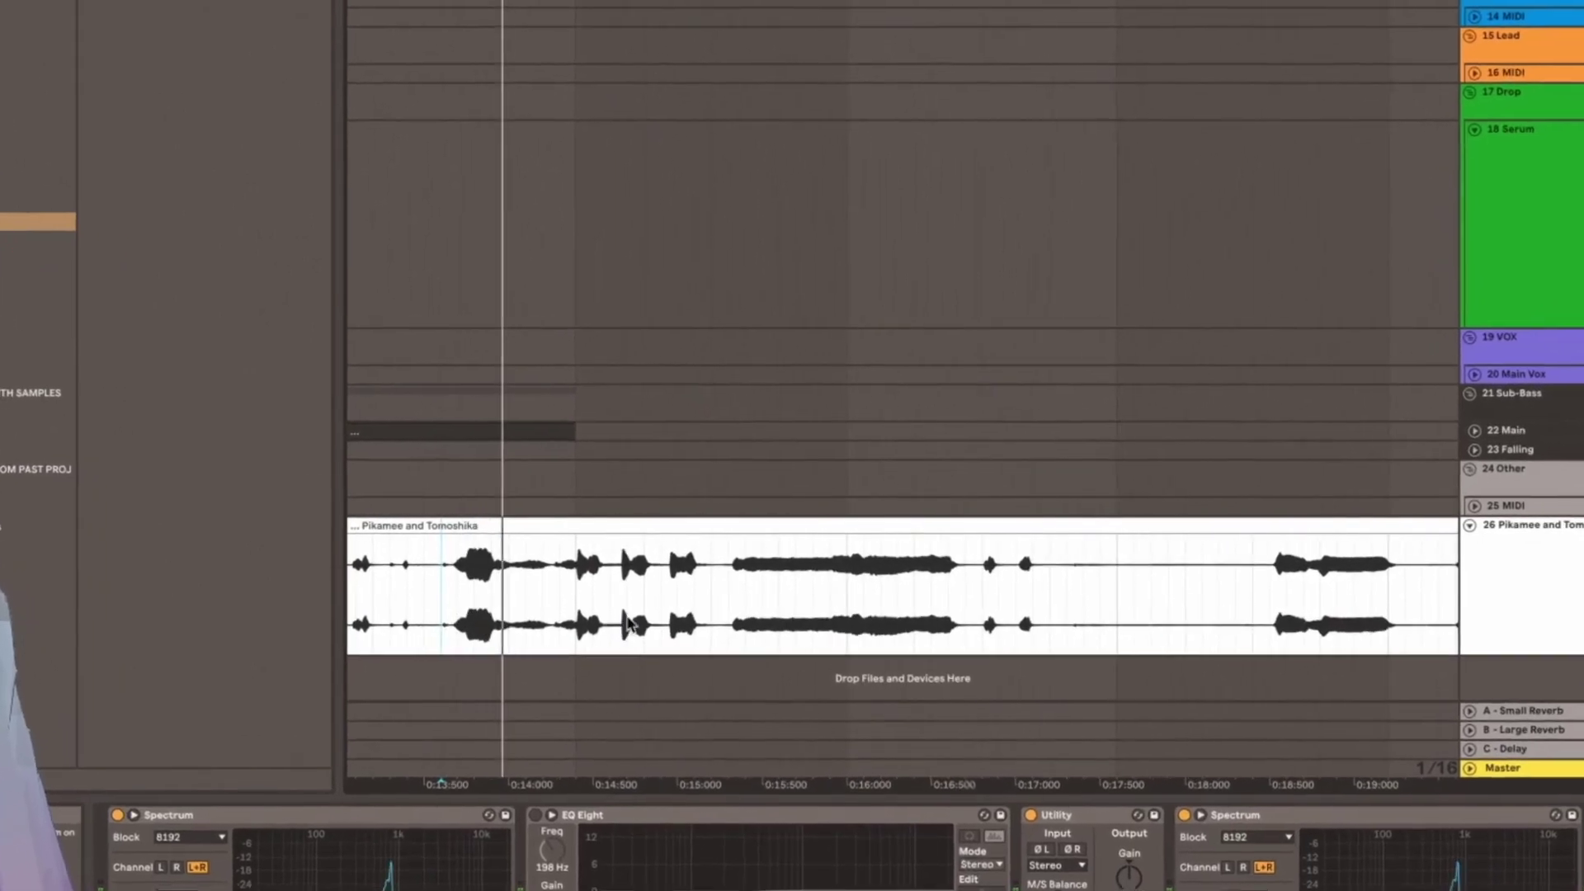
pyautogui.click(690, 614)
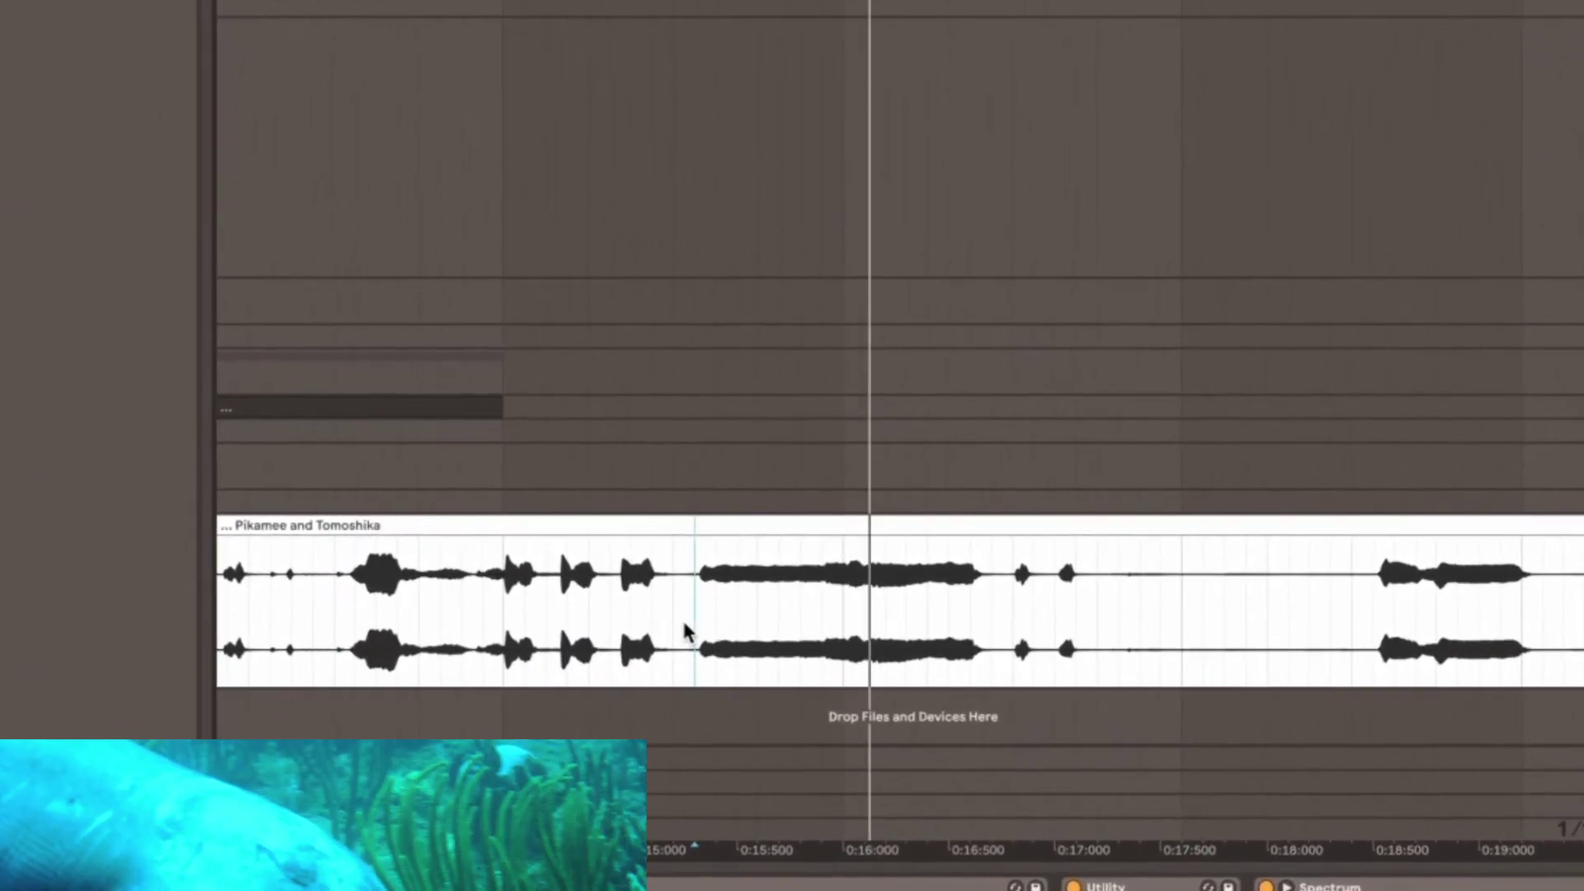
pyautogui.press('space')
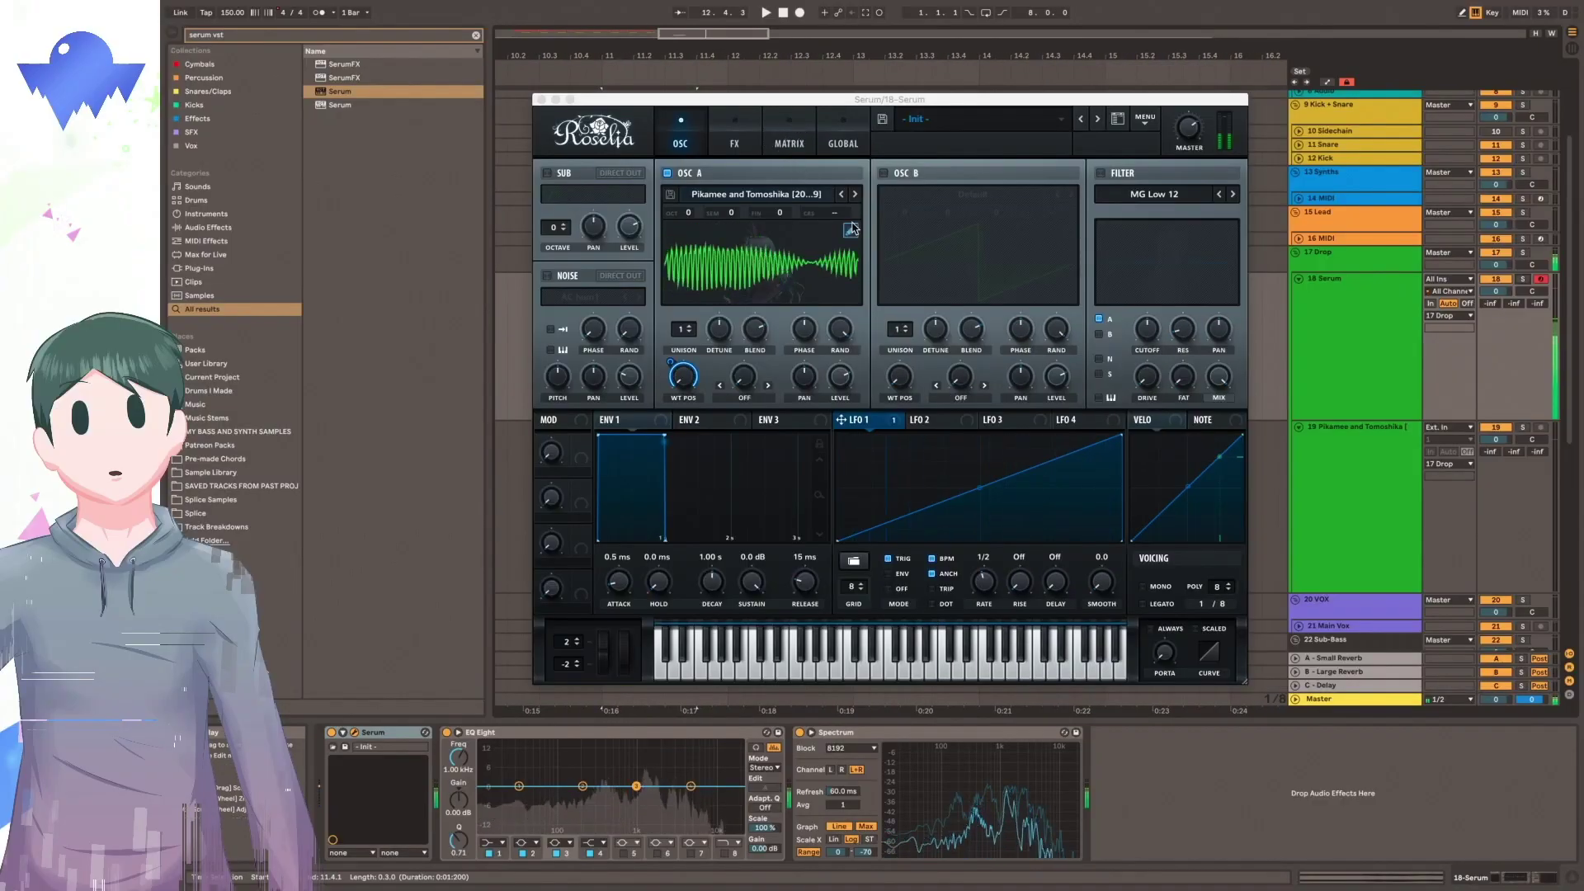
# Open oscillator A's wavetable in Serum's table editor, normalize the frames and fade their edges.
pyautogui.click(851, 231)
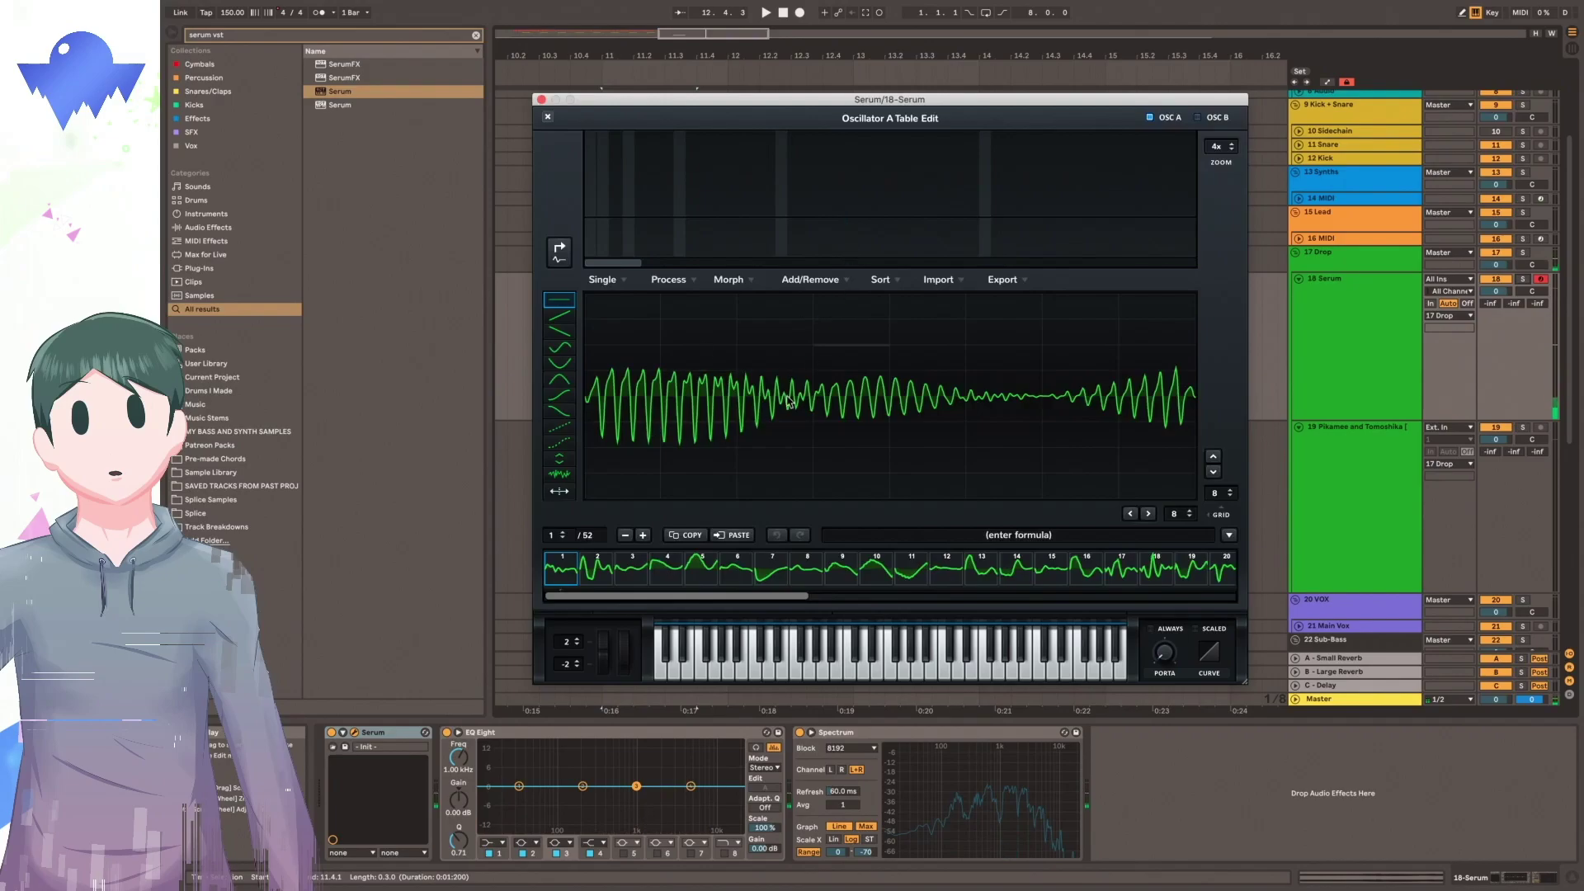
pyautogui.moveTo(765, 105); pyautogui.dragTo(833, 106)
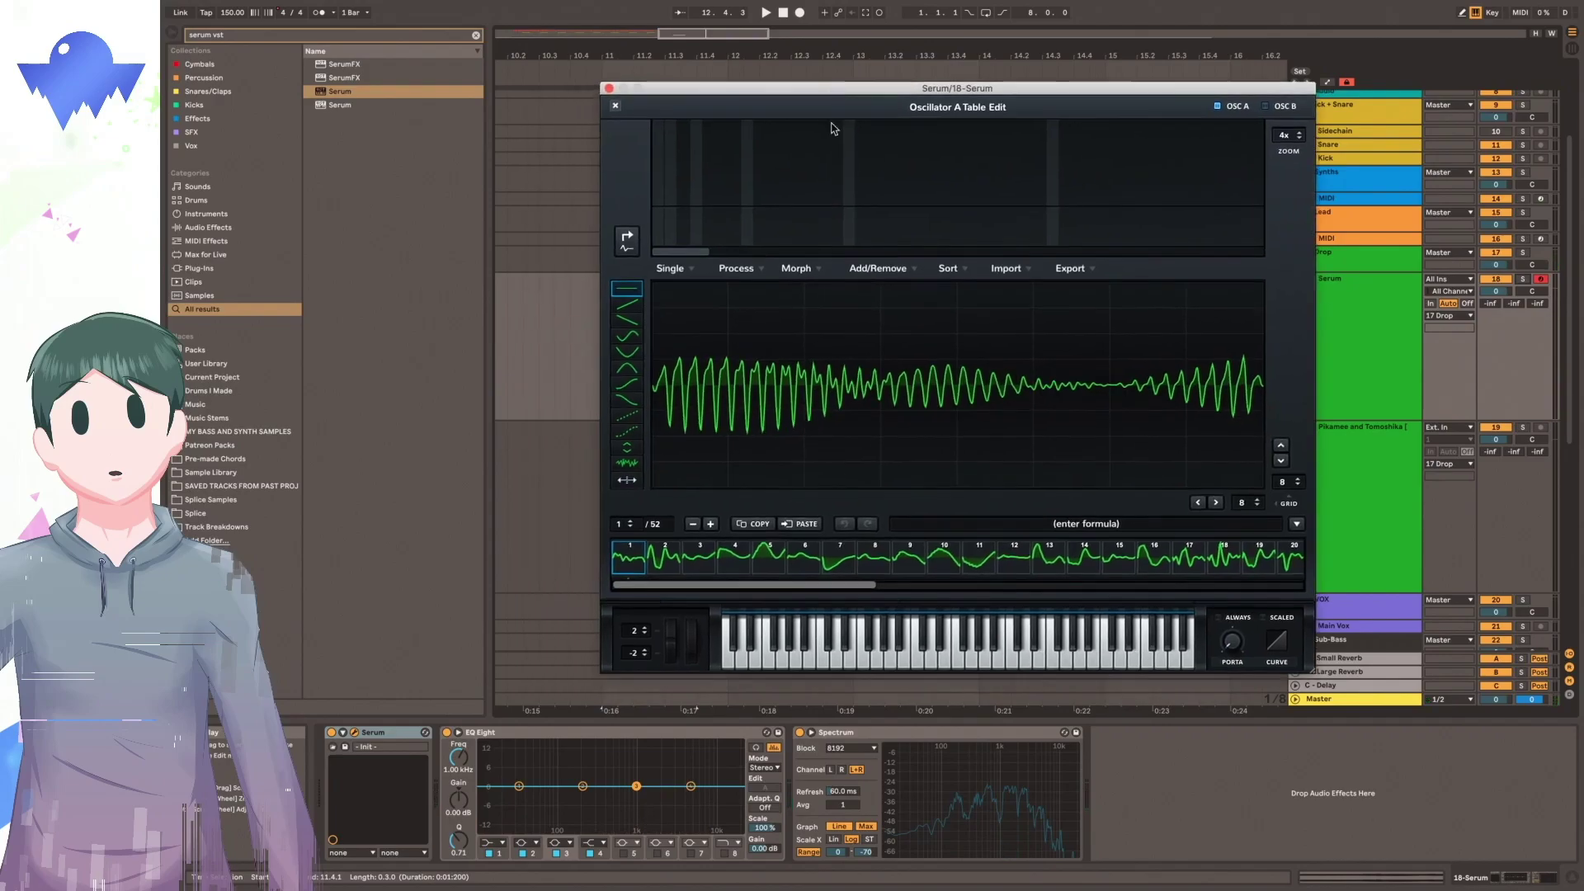
pyautogui.click(755, 269)
pyautogui.click(792, 287)
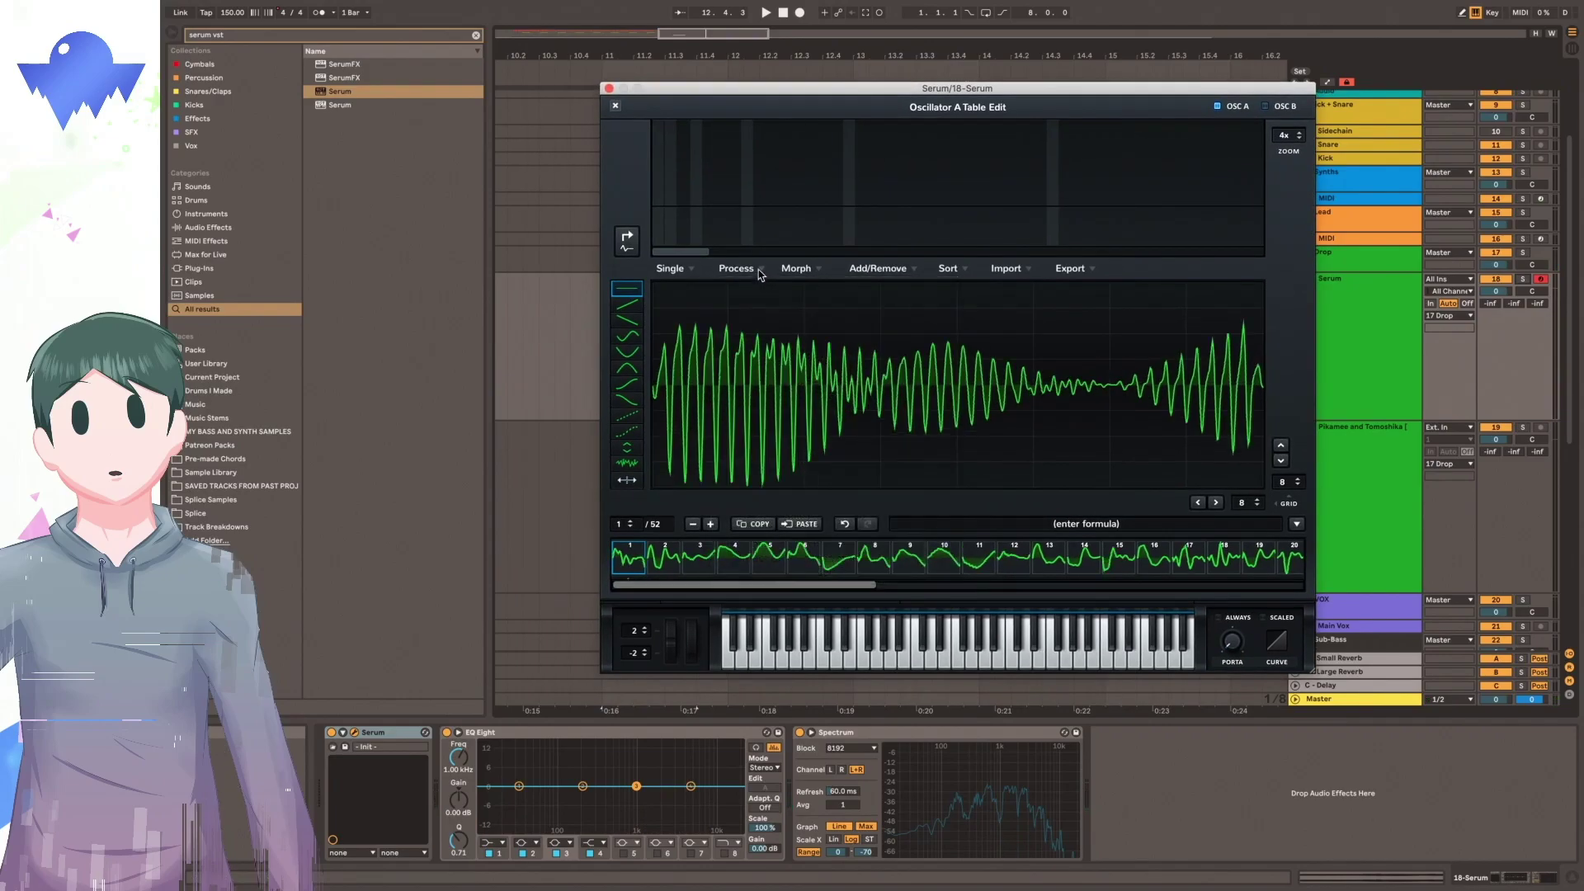
pyautogui.click(761, 269)
pyautogui.click(799, 373)
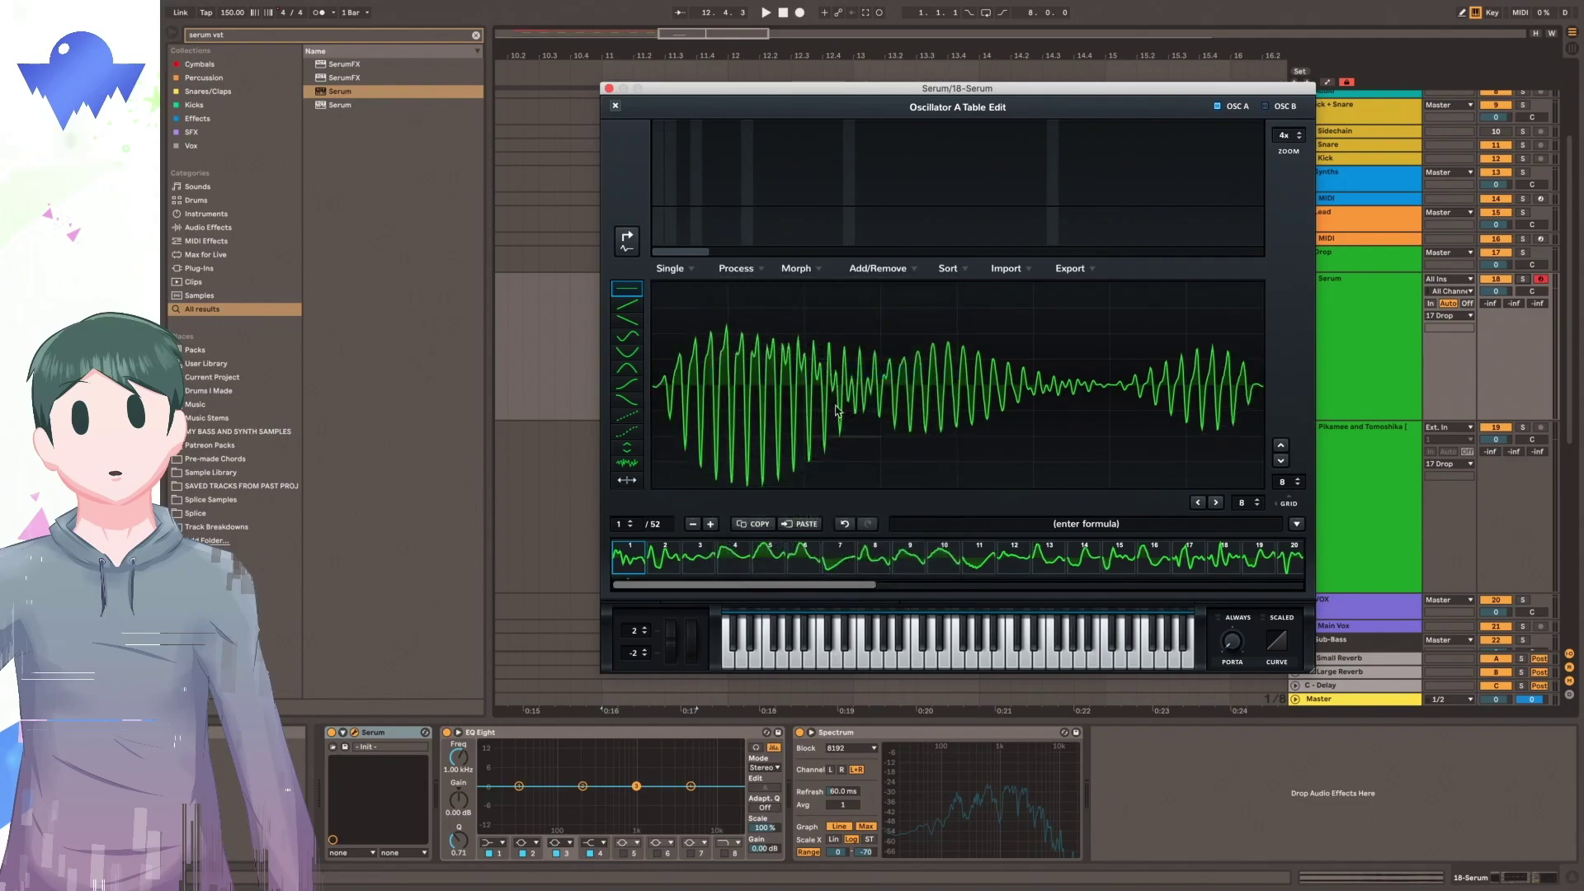
# Morph the frames of oscillator A's wavetable in the table editor and return to the main synth view.
pyautogui.click(817, 277)
pyautogui.click(895, 321)
pyautogui.click(610, 103)
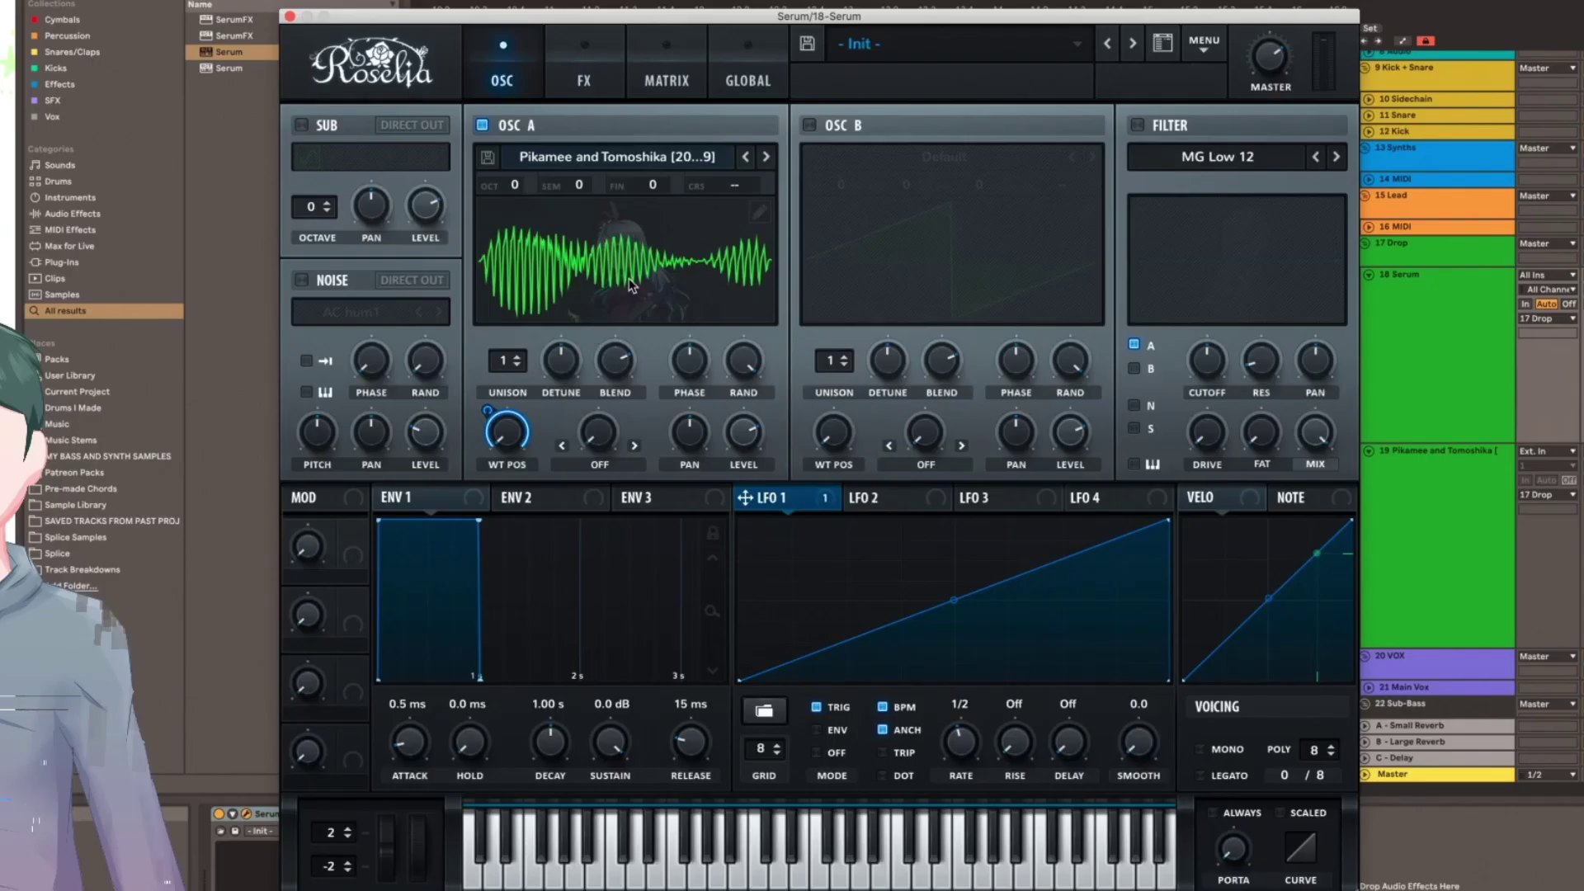
# Set oscillator A's warp mode to Bend - and try out the warp amount.
pyautogui.click(602, 466)
pyautogui.click(610, 452)
pyautogui.click(616, 466)
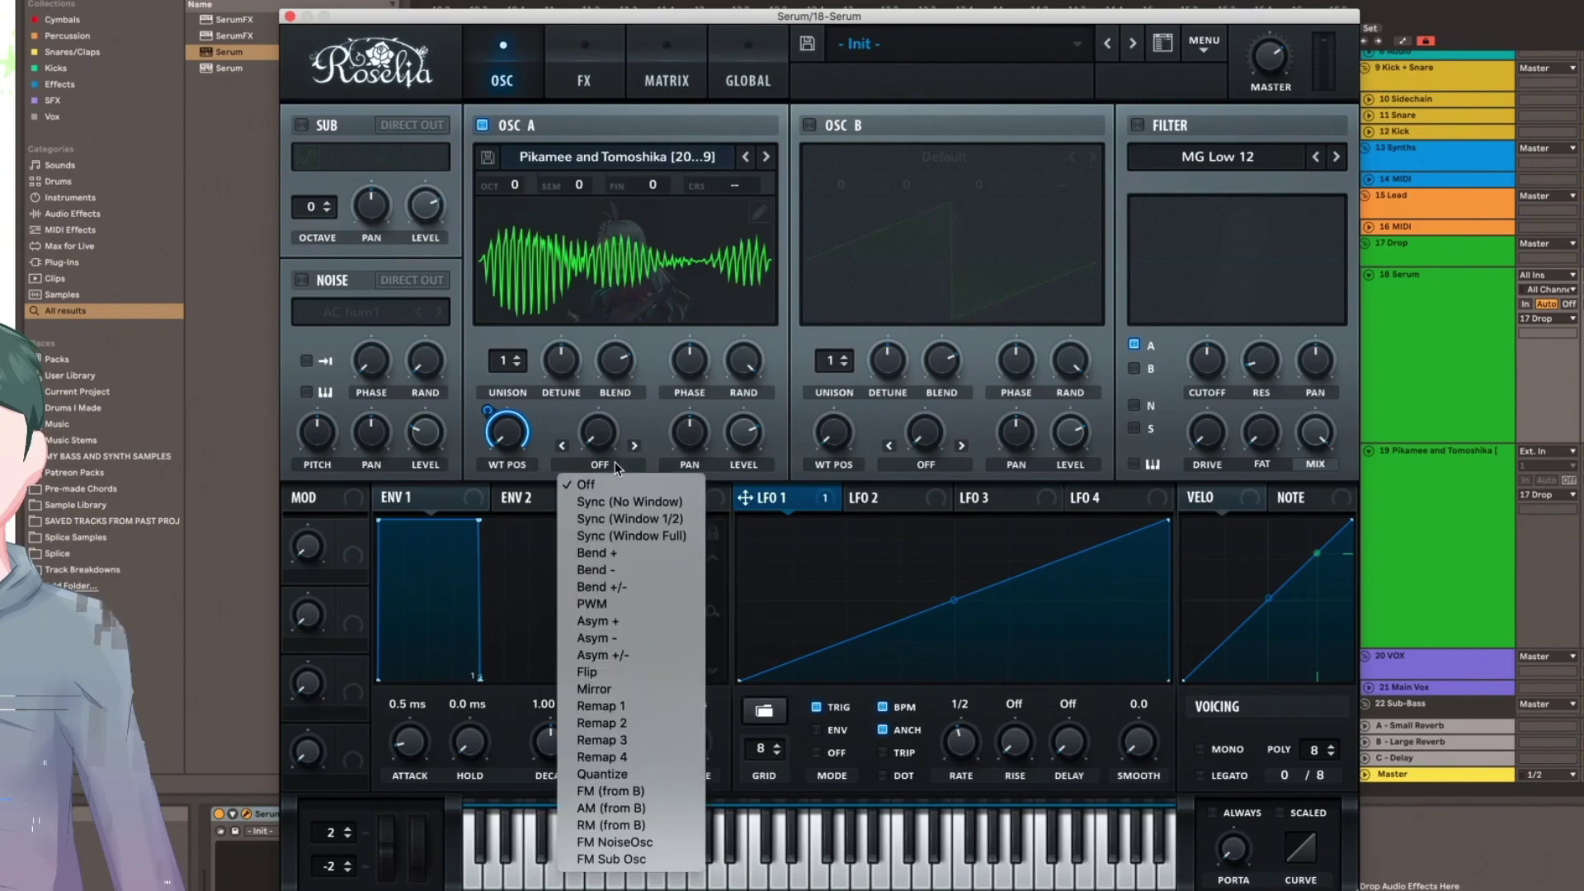
pyautogui.click(630, 571)
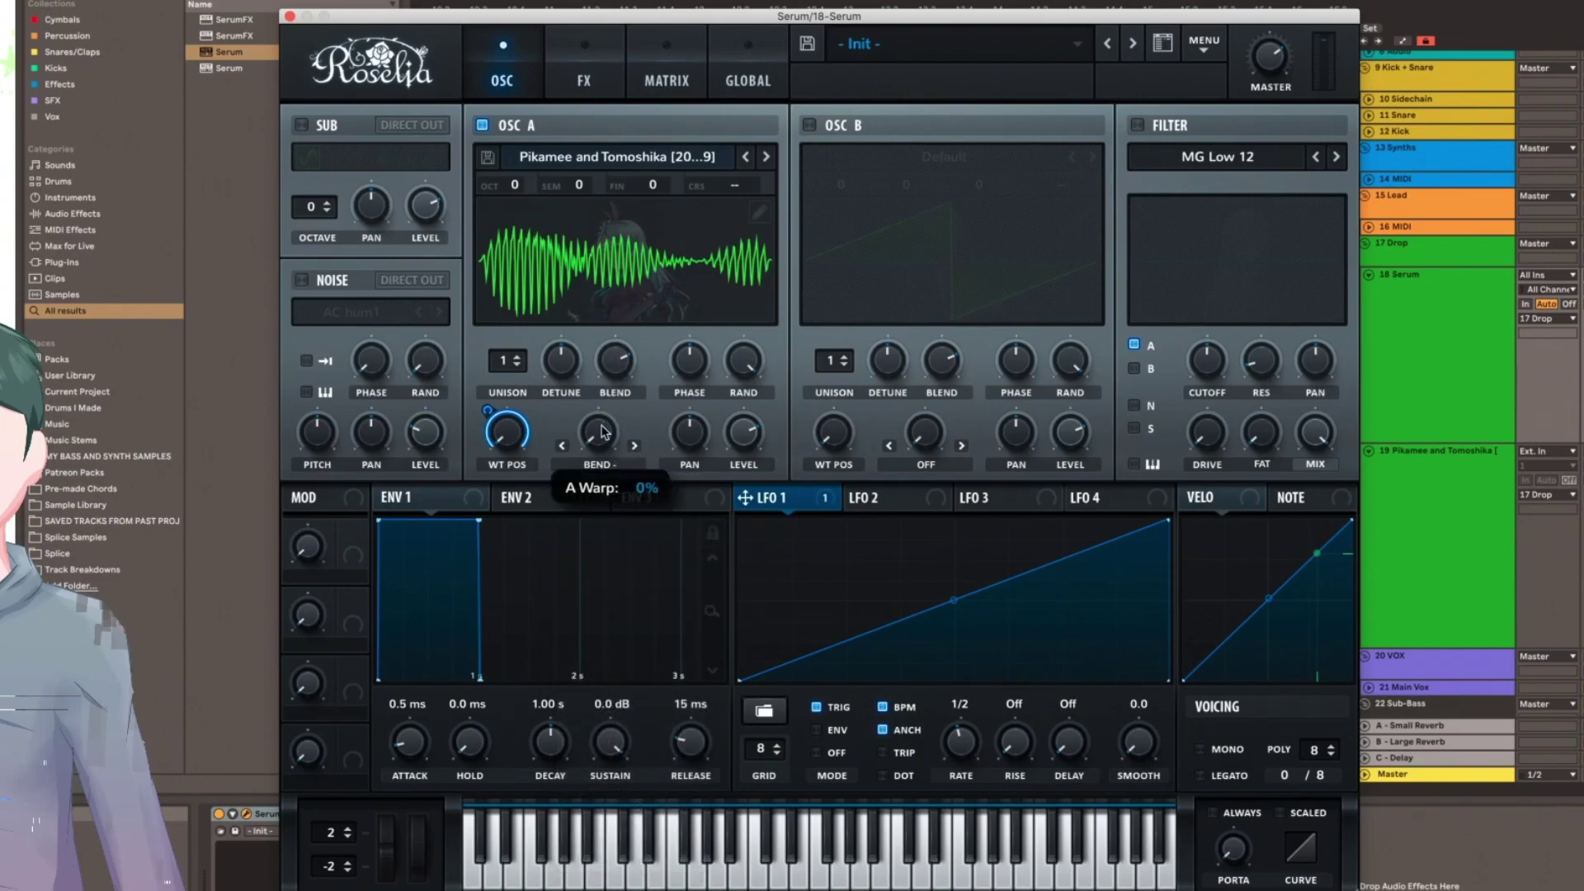
pyautogui.moveTo(612, 449); pyautogui.dragTo(616, 410)
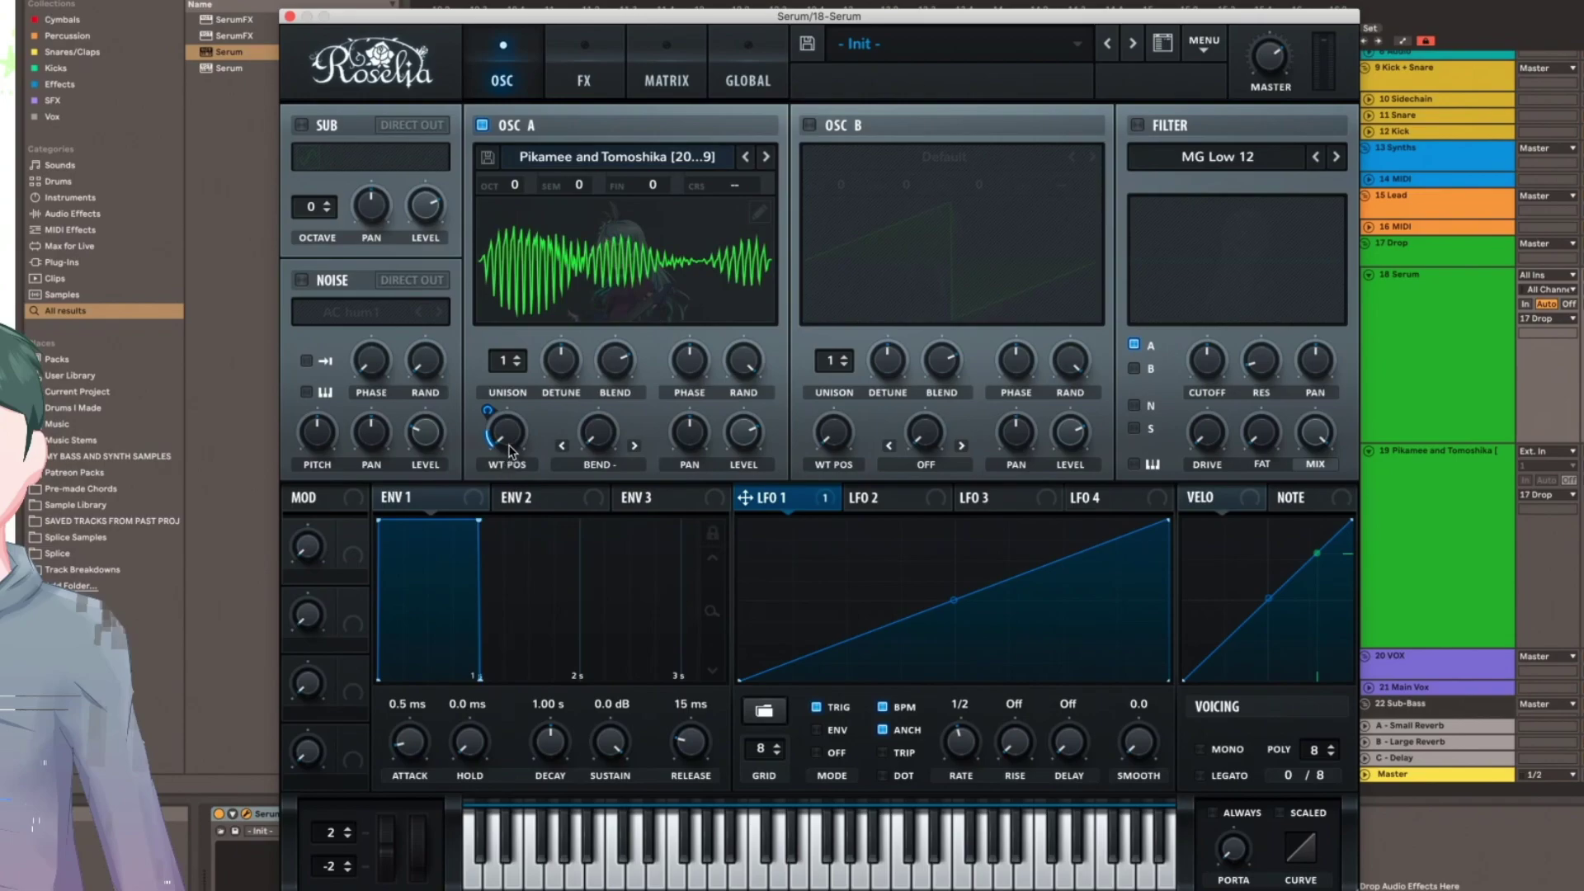
# Raise oscillator A's wavetable position and modulate its bend amount with a hump-shaped LFO 2 at a 1/4 rate.
pyautogui.moveTo(511, 415); pyautogui.dragTo(513, 378)
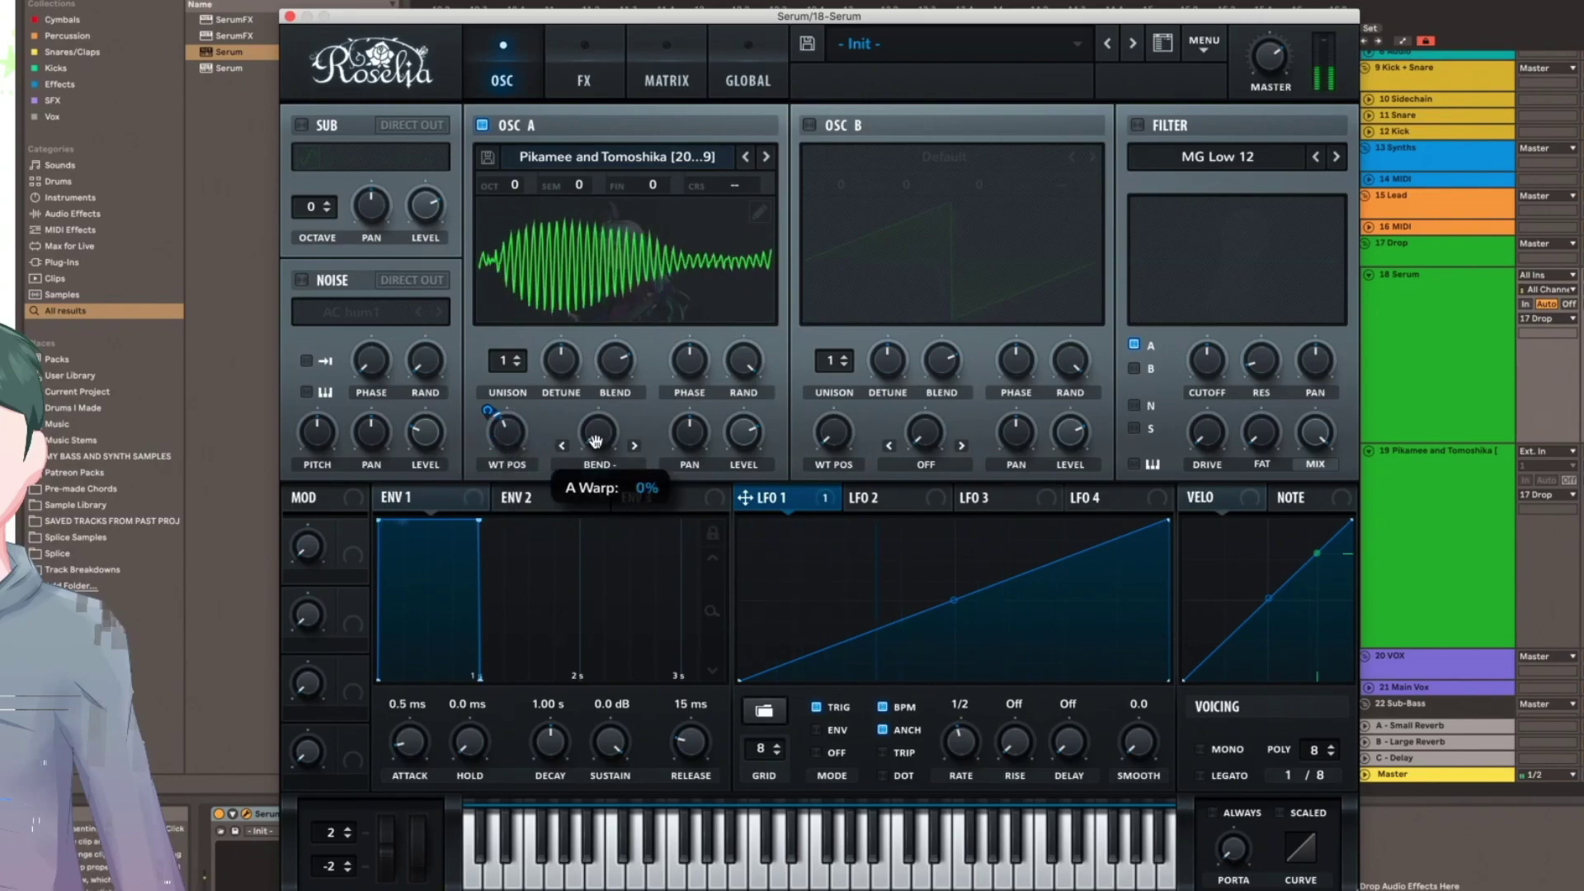
pyautogui.moveTo(607, 427); pyautogui.dragTo(637, 398)
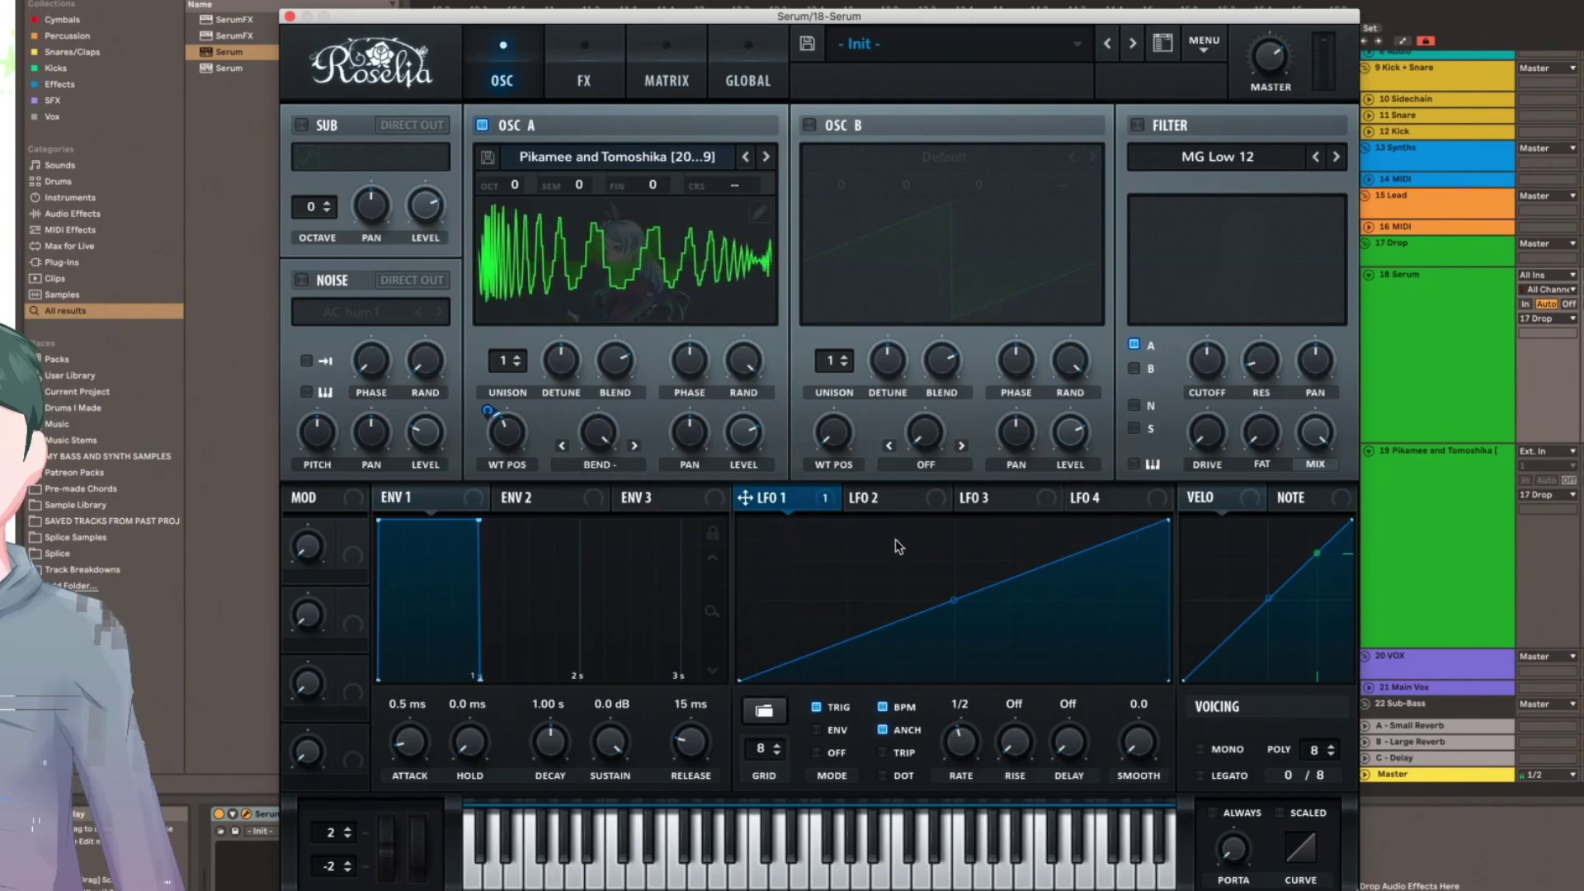
pyautogui.moveTo(1008, 600); pyautogui.dragTo(1007, 543)
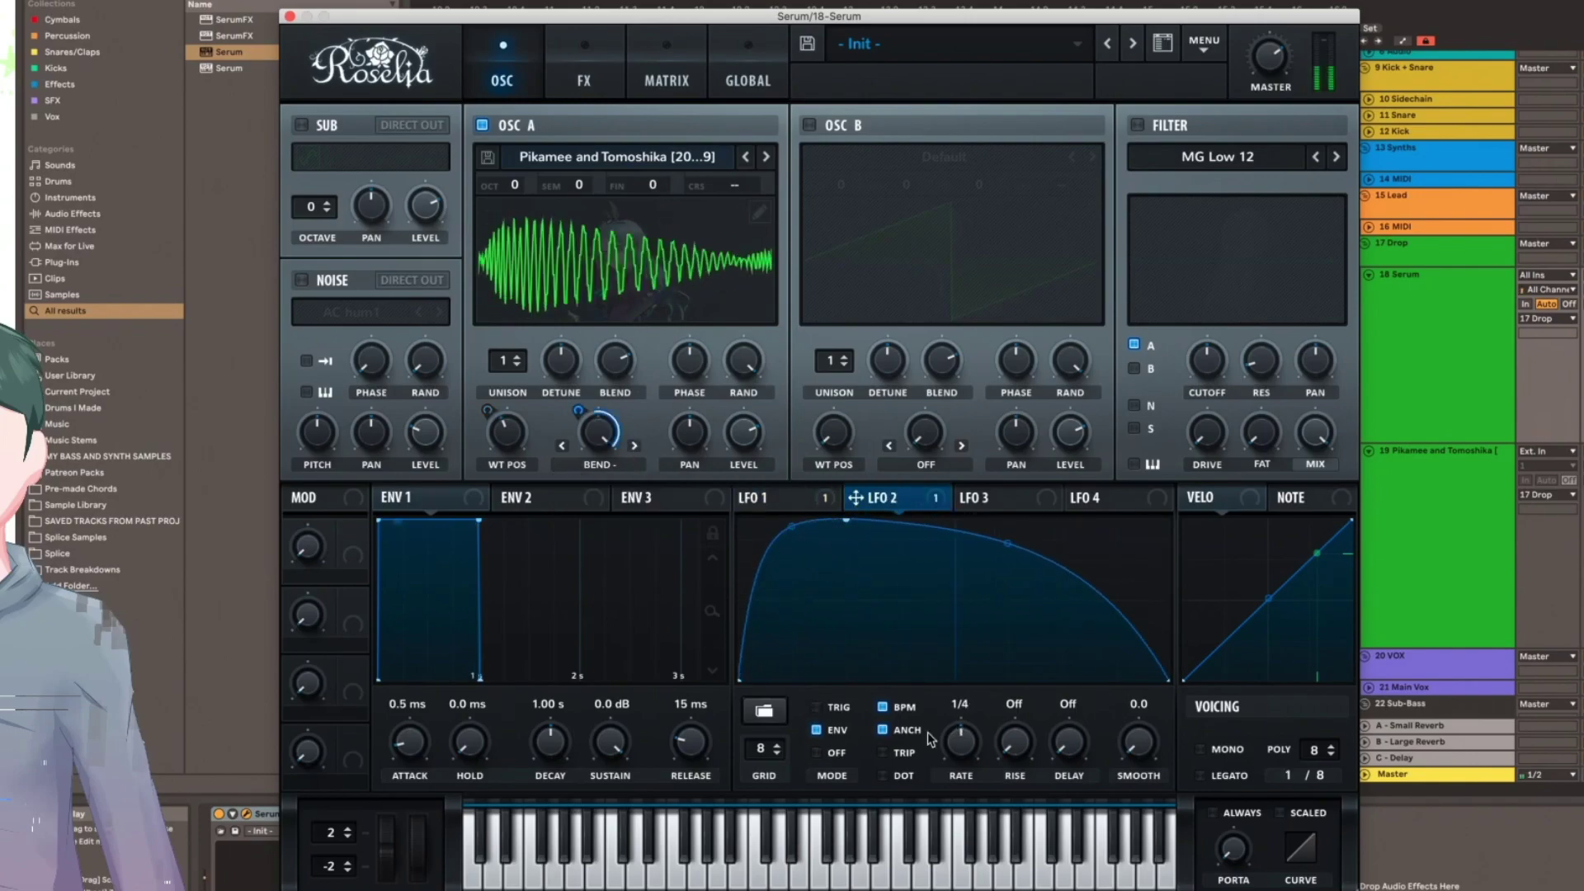
pyautogui.moveTo(961, 739); pyautogui.dragTo(961, 757)
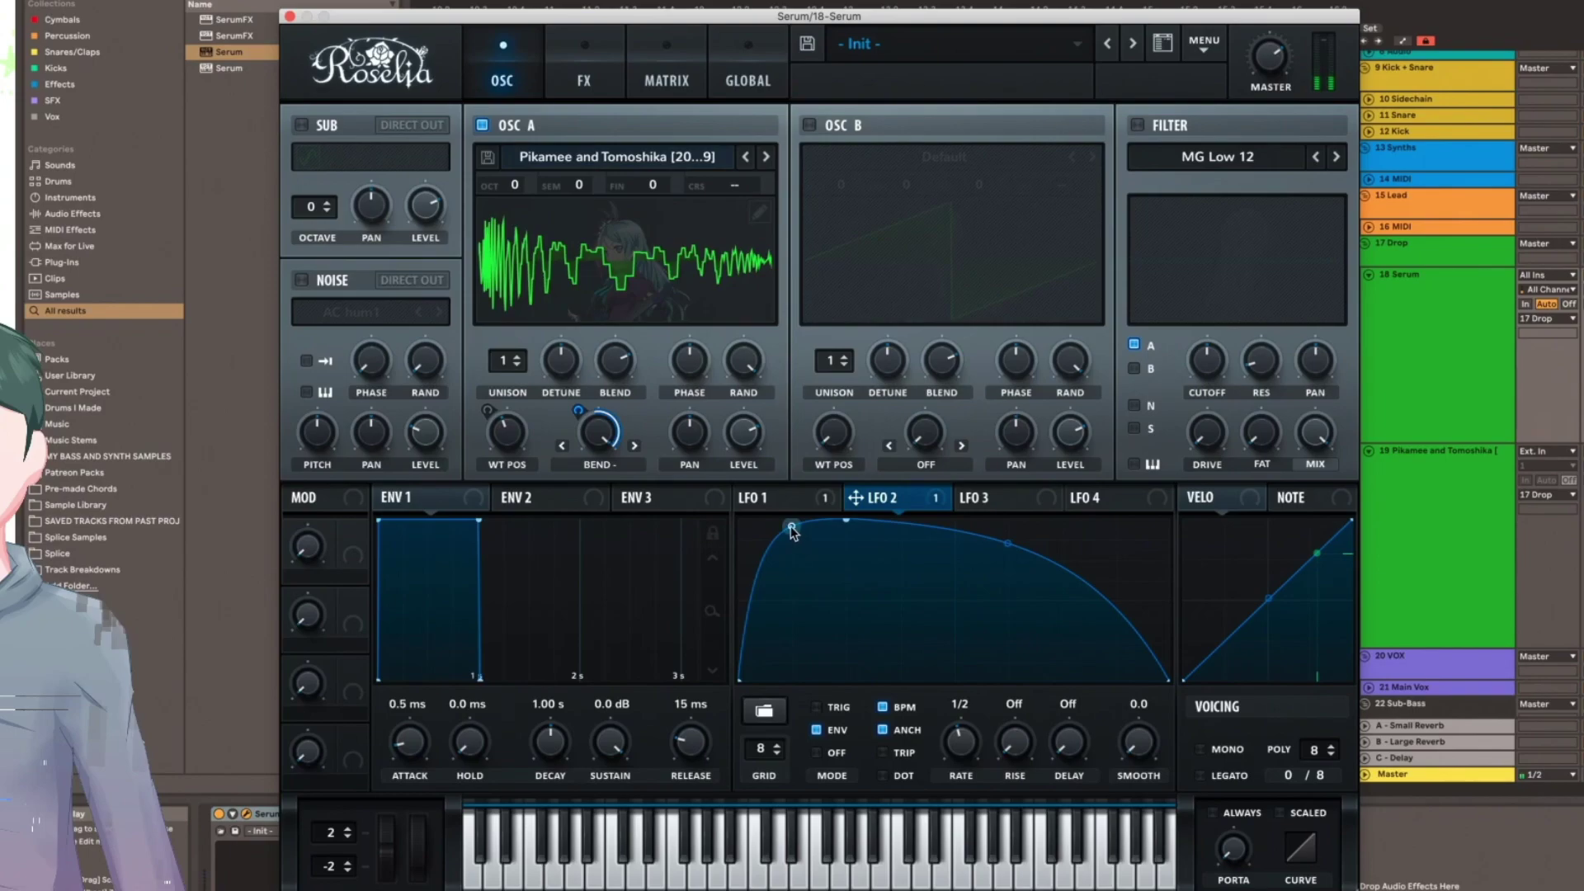
# Enable oscillator B with the PWM Genji wavetable and modulate its wavetable position and the AC hum1 noise level with LFO 2.
pyautogui.click(810, 125)
pyautogui.click(1001, 157)
pyautogui.moveTo(1004, 183)
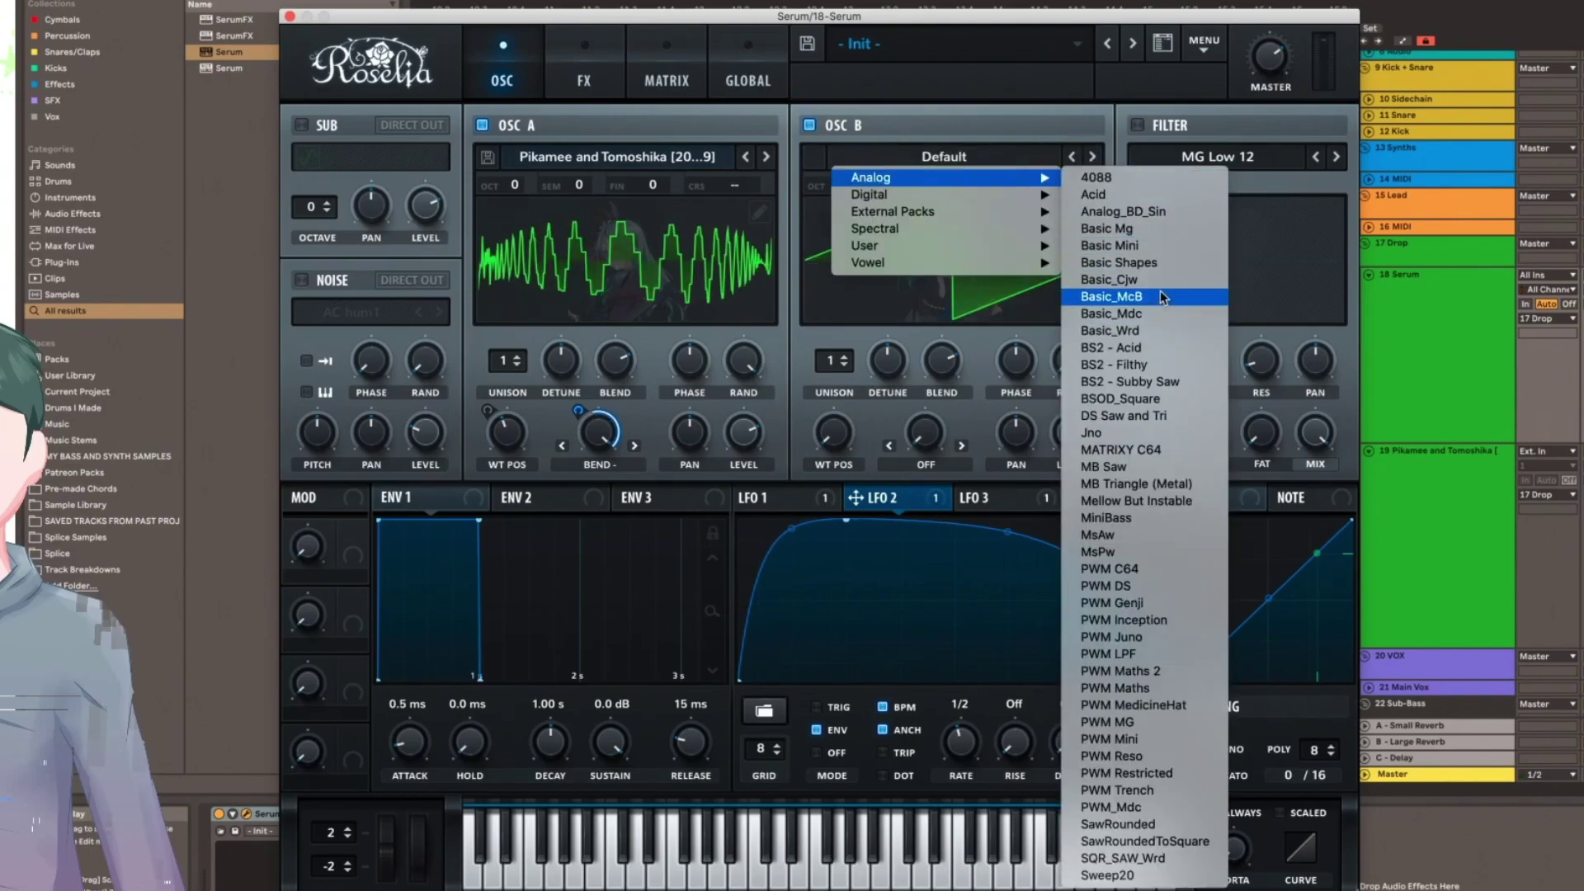
pyautogui.click(1112, 603)
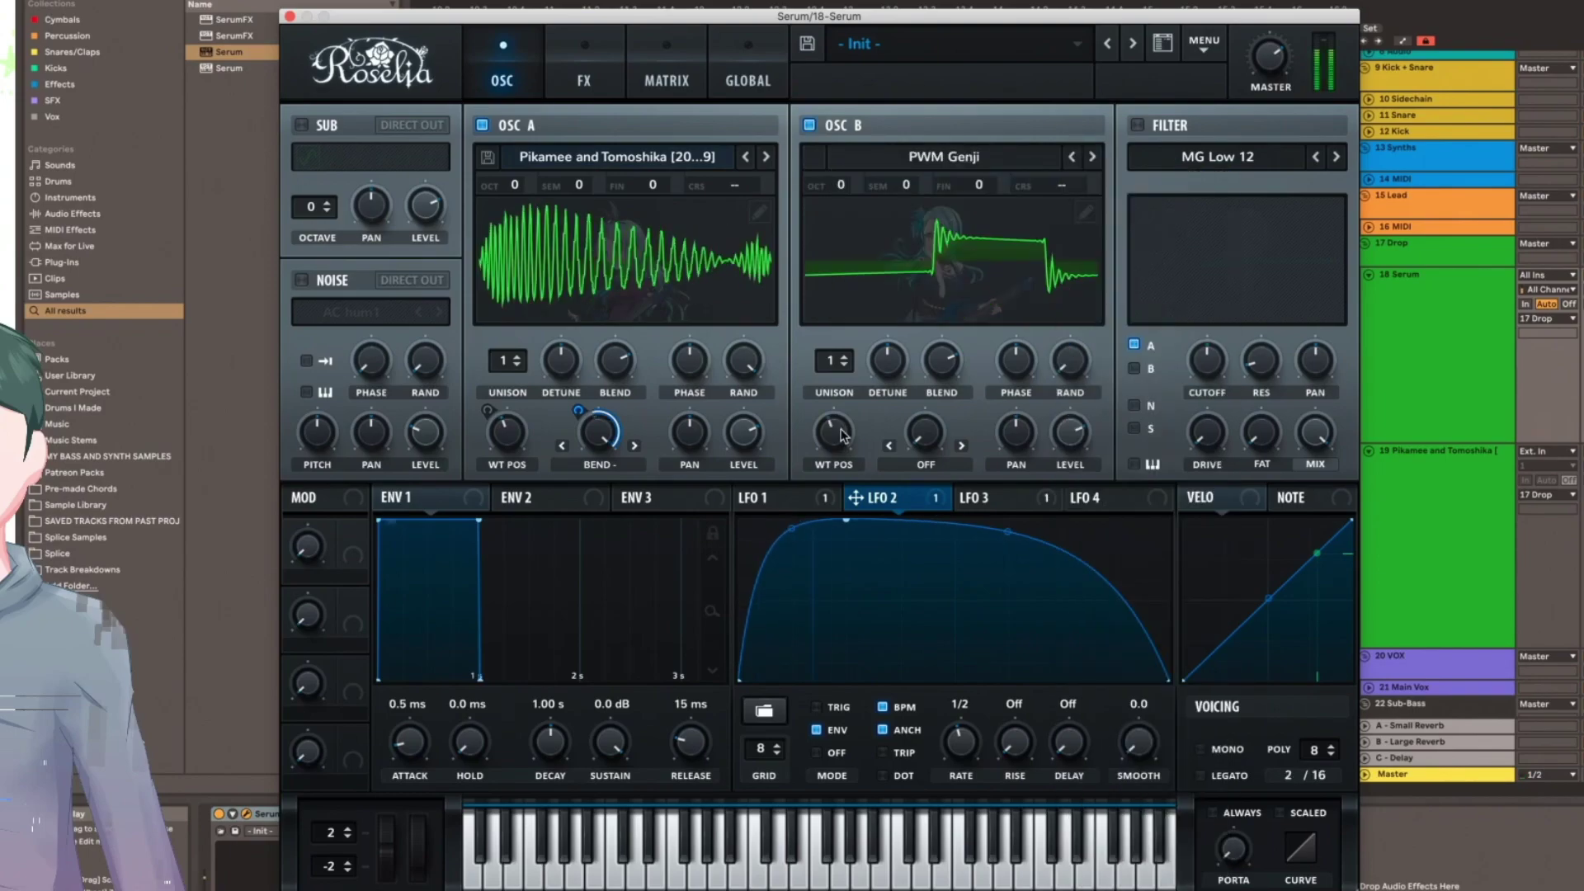
pyautogui.moveTo(837, 470)
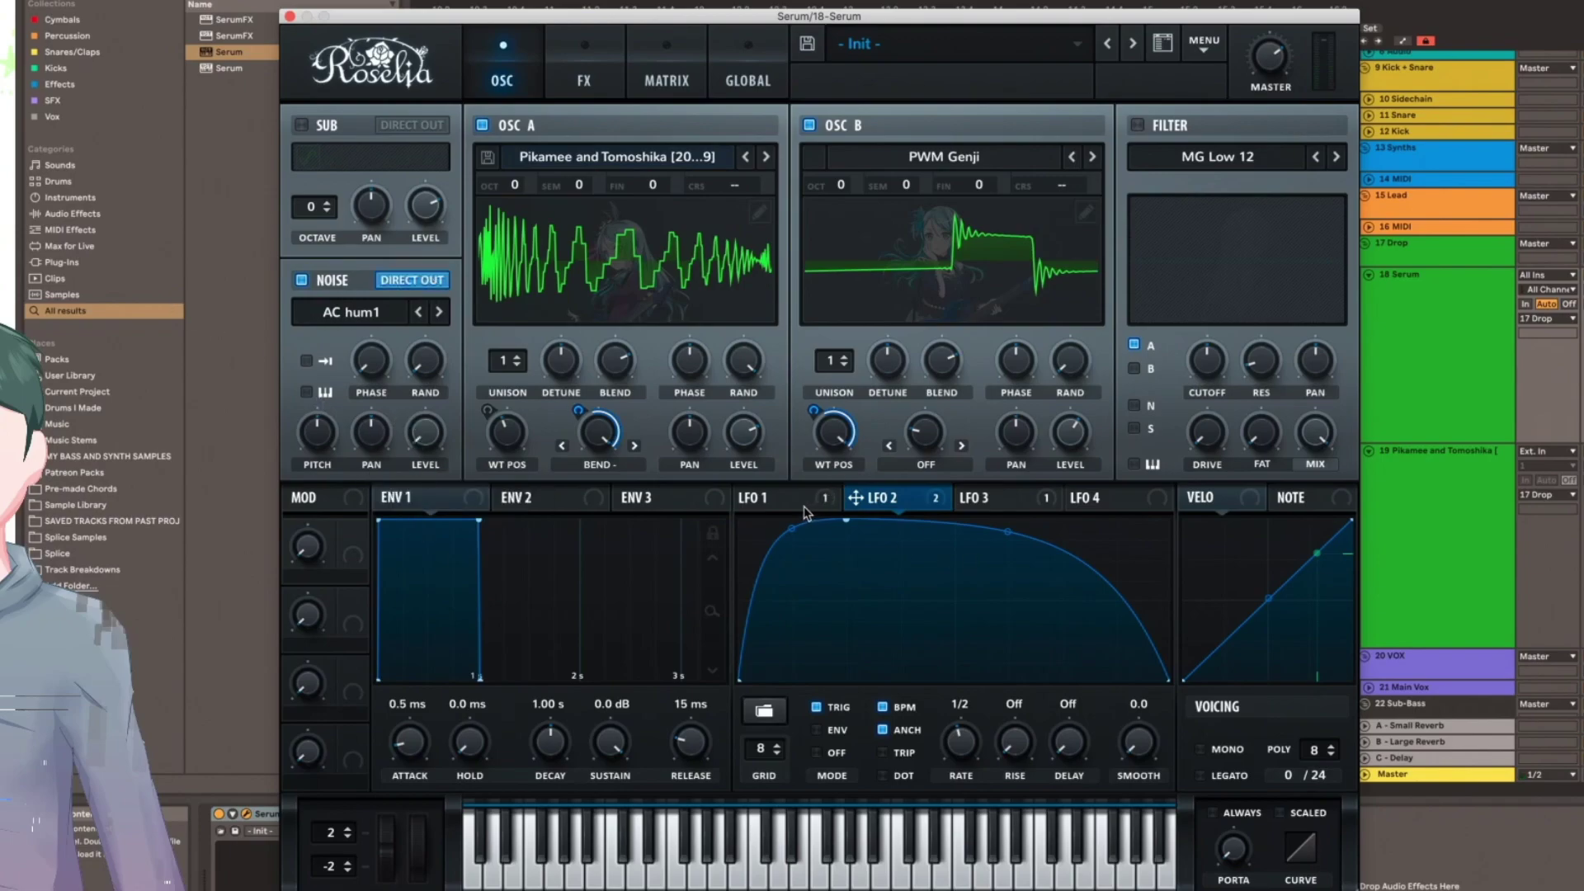
pyautogui.moveTo(408, 441); pyautogui.dragTo(413, 437)
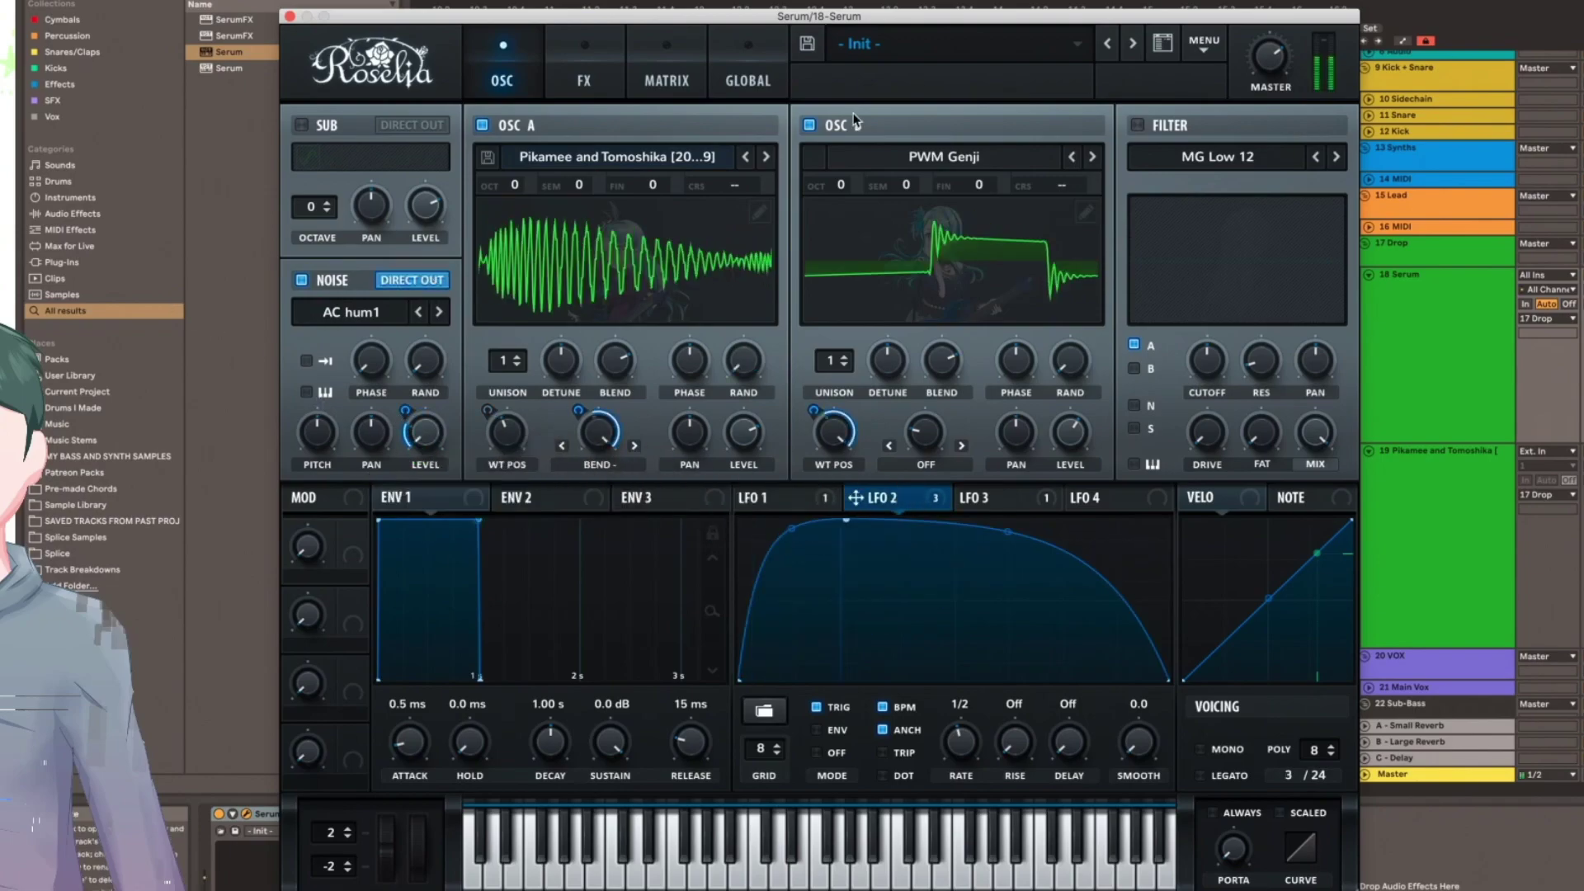
# Enable the filter, set its type to High 18 and route oscillators A and B through it.
pyautogui.click(1138, 125)
pyautogui.click(1218, 157)
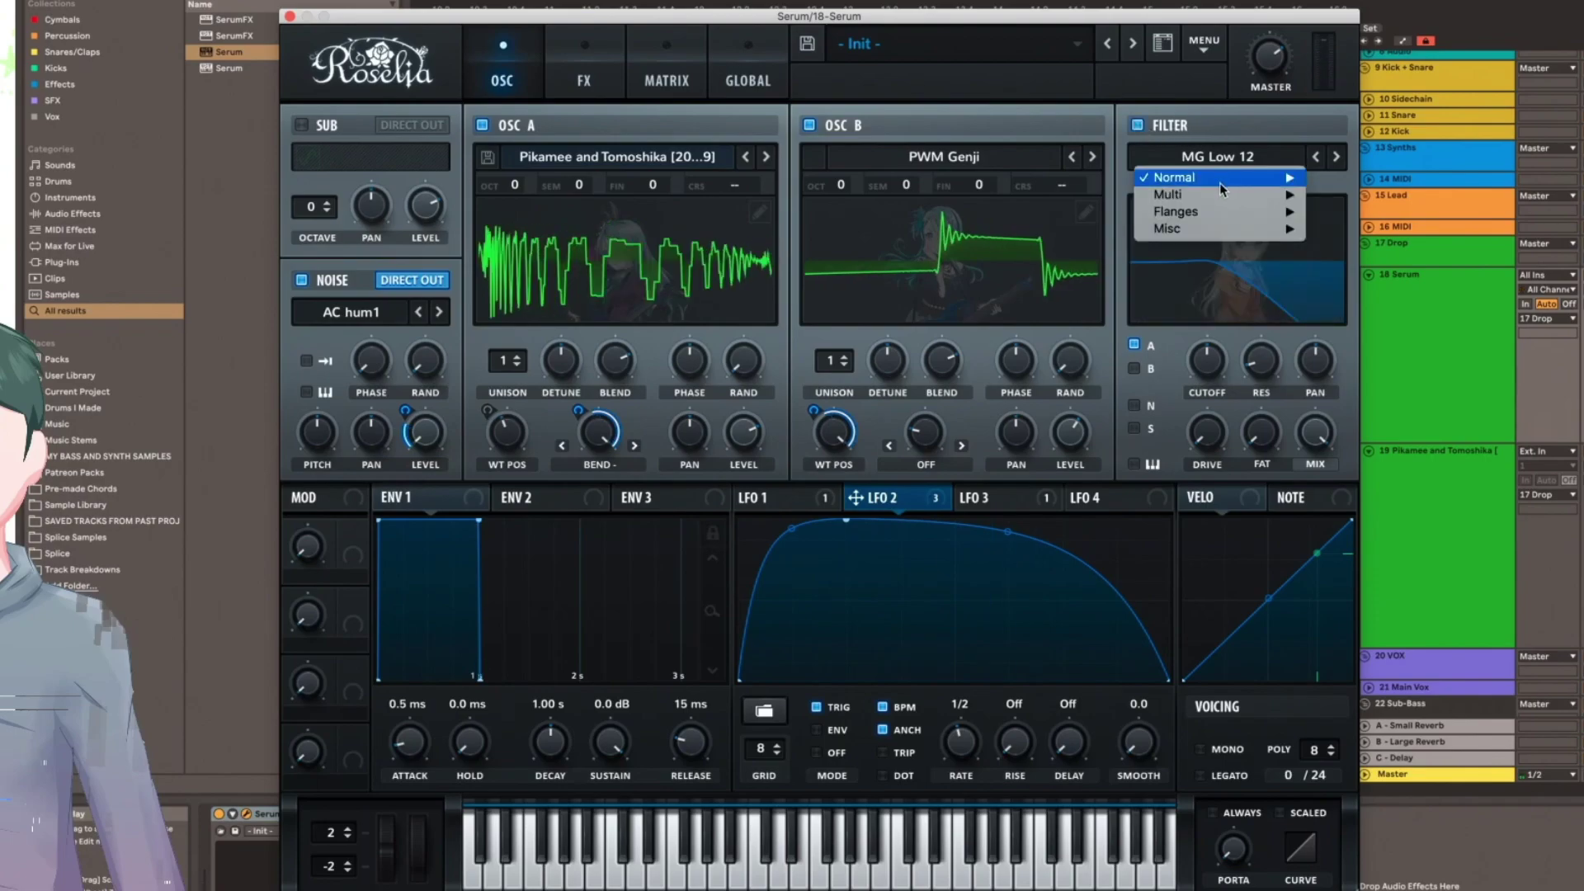
pyautogui.moveTo(1220, 180)
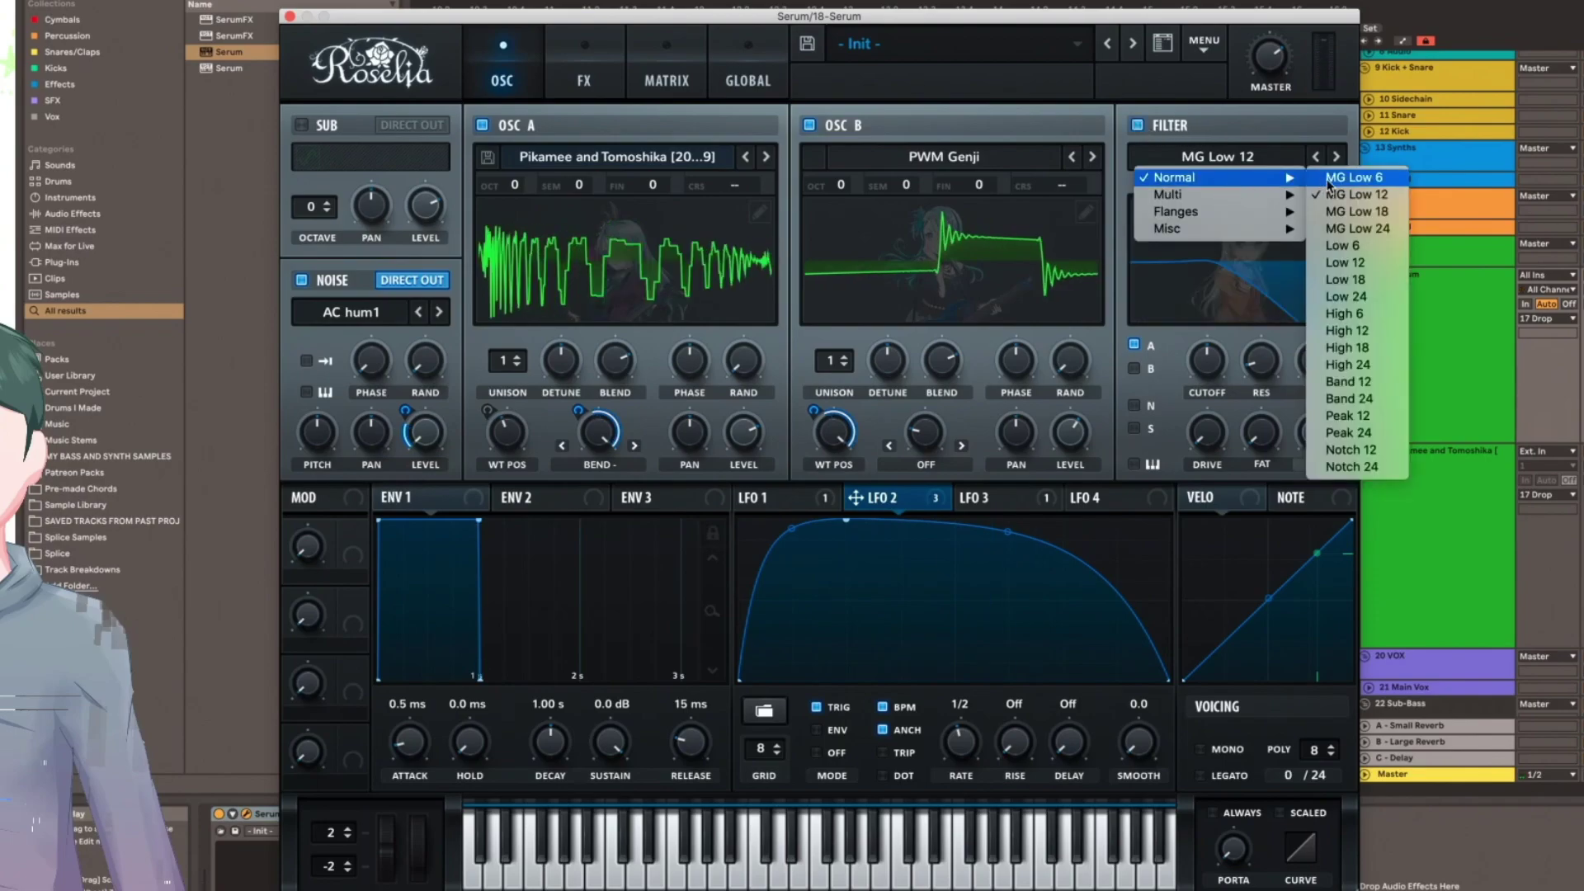
pyautogui.click(1380, 348)
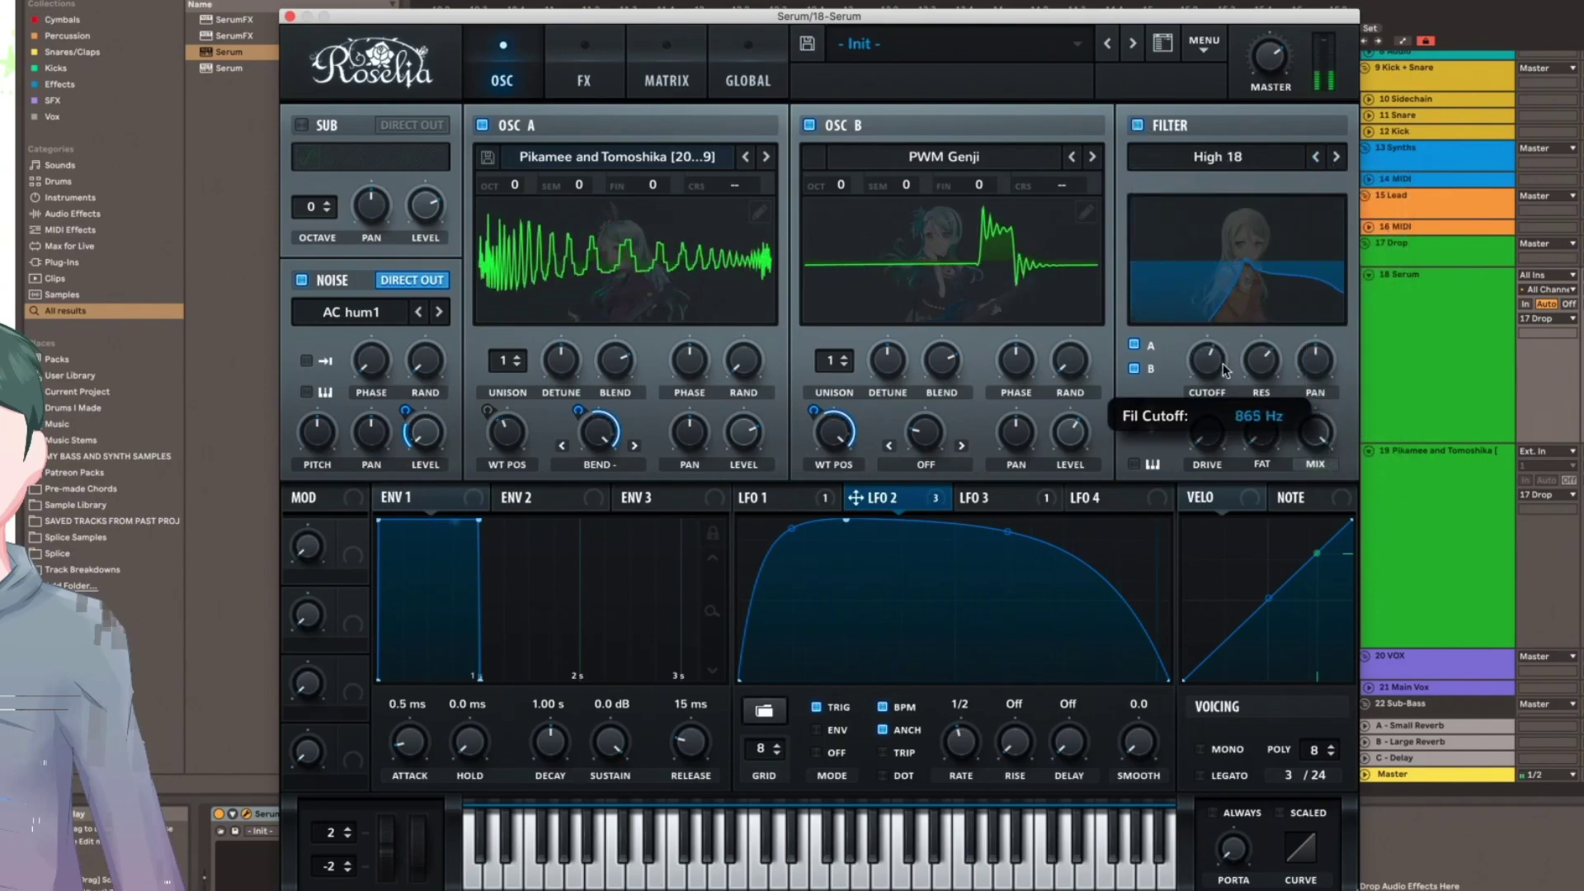
# Modulate the filter cutoff with LFO 2, adjust the modulation depth and resonance, and raise the filter drive to about 53%.
pyautogui.moveTo(906, 494); pyautogui.dragTo(1211, 363)
pyautogui.moveTo(1210, 363); pyautogui.dragTo(1206, 421)
pyautogui.moveTo(1187, 339)
pyautogui.mouseDown()
pyautogui.moveTo(1188, 384)
pyautogui.moveTo(1270, 360)
pyautogui.moveTo(1191, 344)
pyautogui.mouseUp()
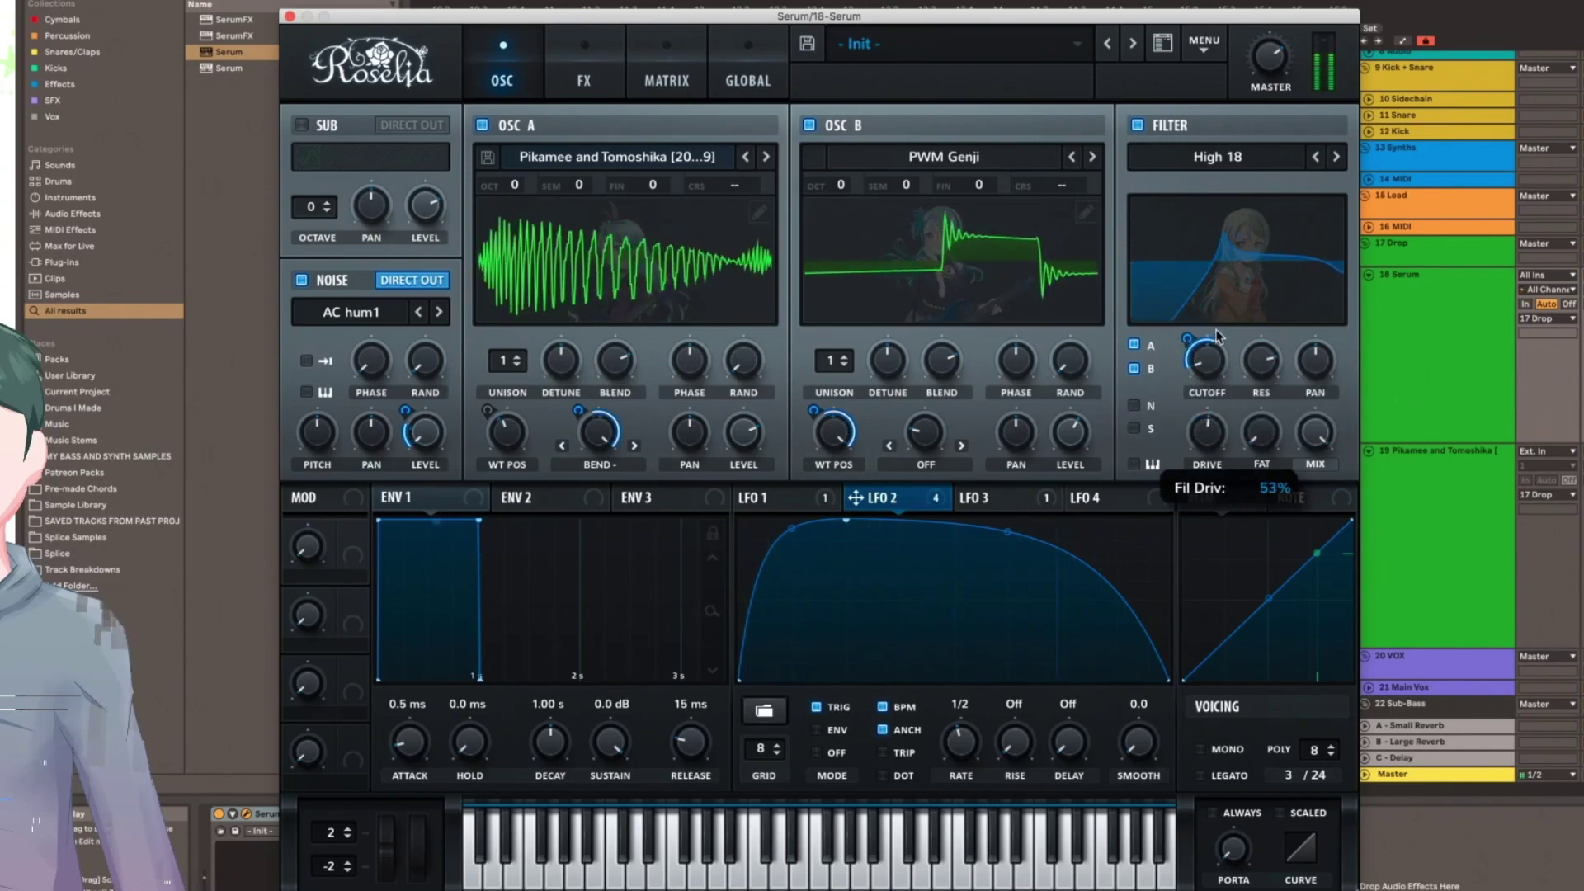
pyautogui.moveTo(1261, 358); pyautogui.dragTo(1261, 382)
pyautogui.moveTo(1189, 341); pyautogui.dragTo(1189, 340)
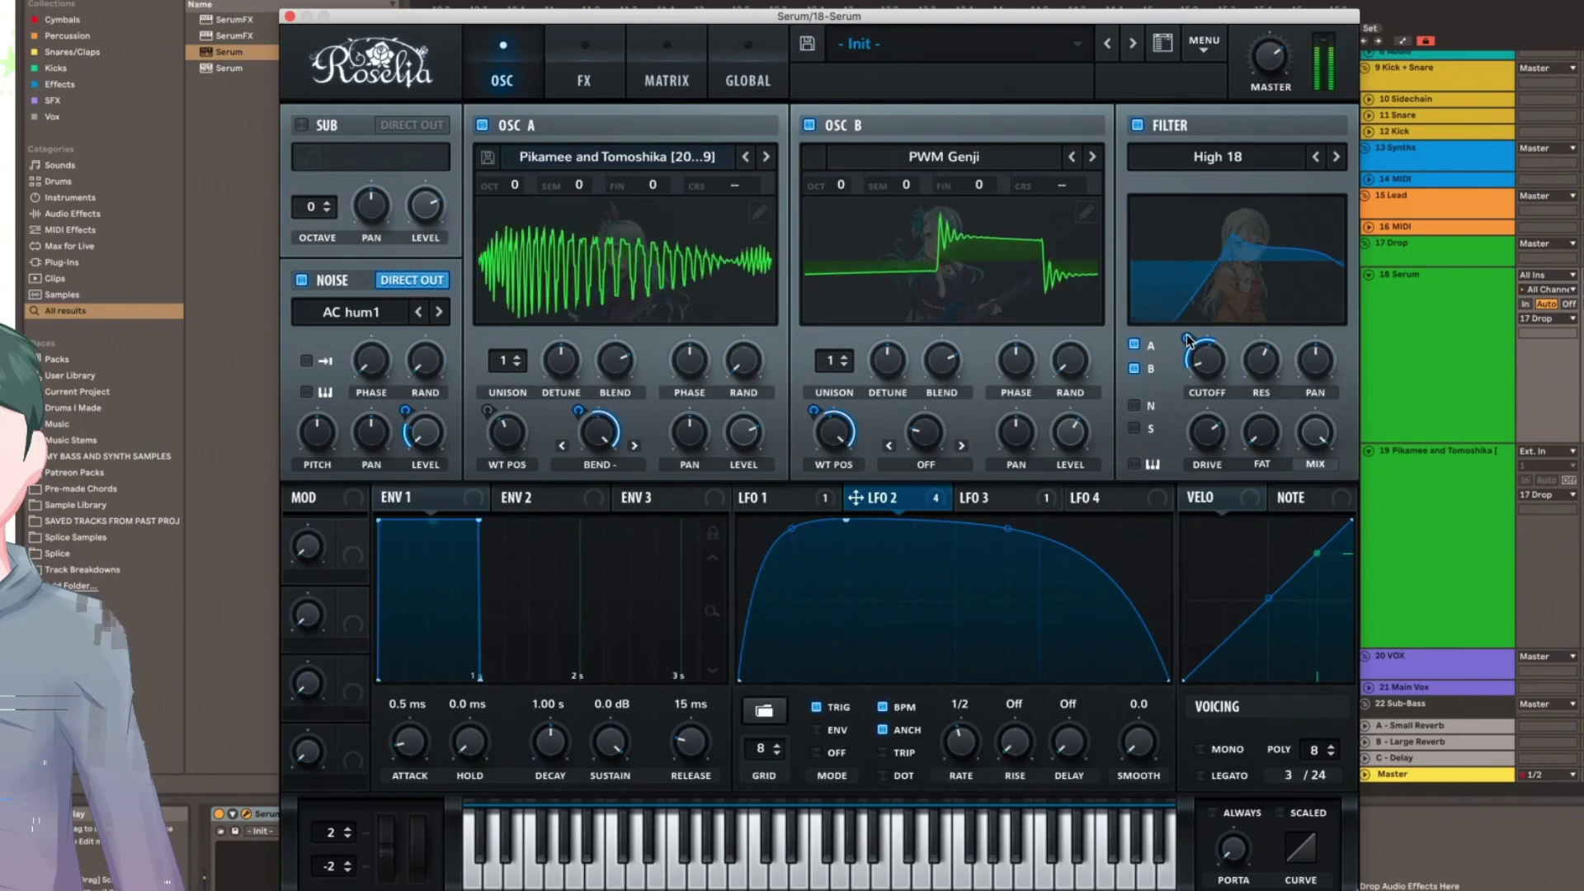
# Enable Tube distortion with raised drive and add a flanger whose depth is modulated by LFO 2.
pyautogui.click(584, 76)
pyautogui.click(321, 132)
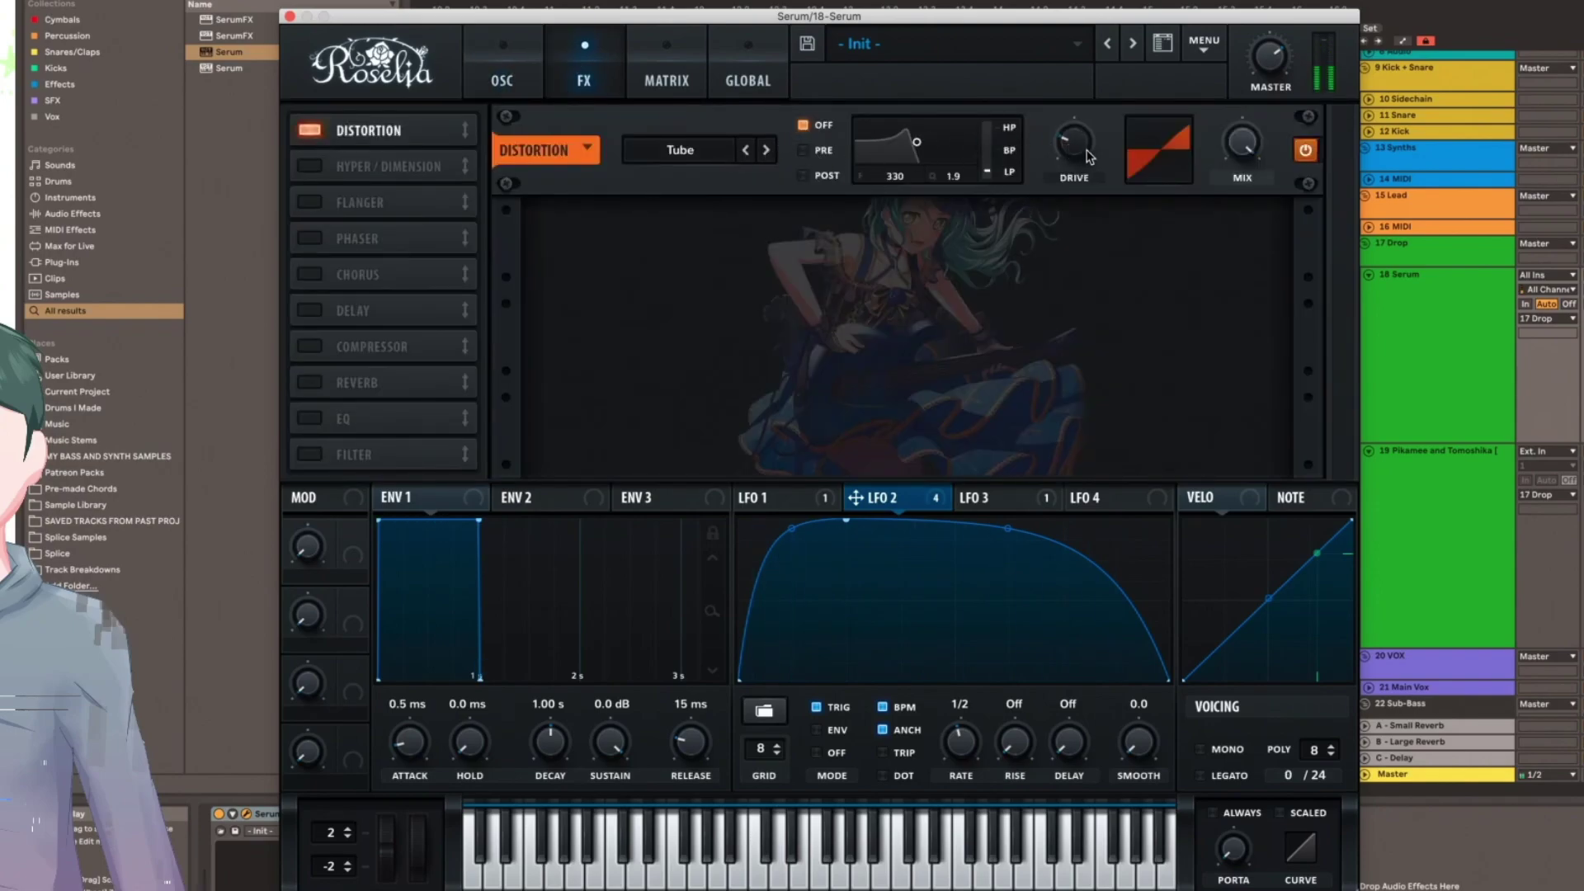
pyautogui.moveTo(1089, 156); pyautogui.dragTo(1072, 94)
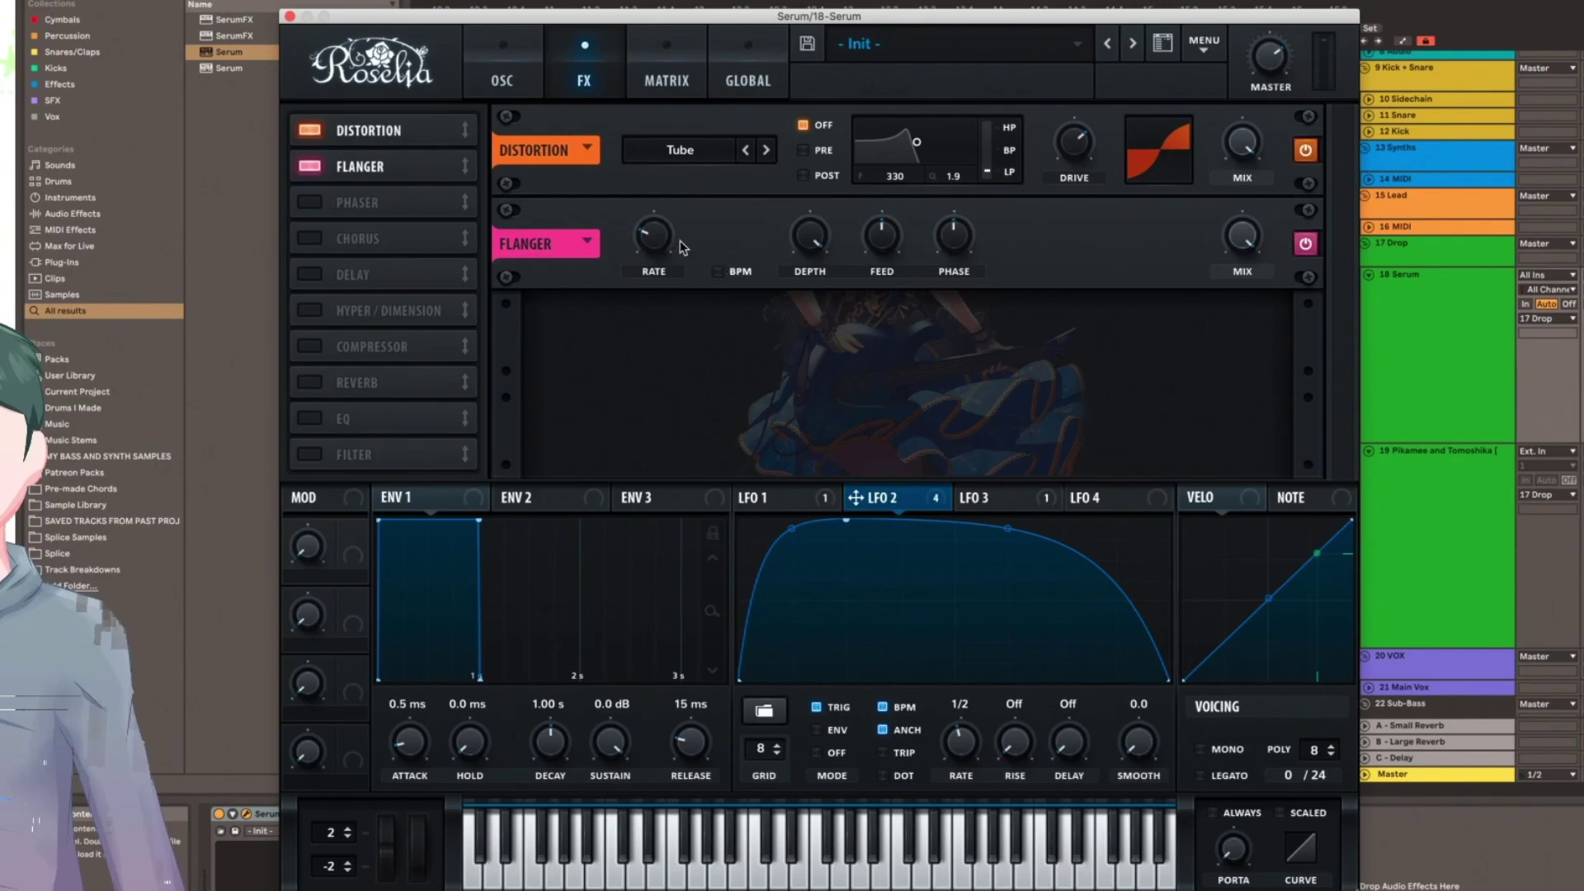
pyautogui.moveTo(855, 497); pyautogui.dragTo(814, 251)
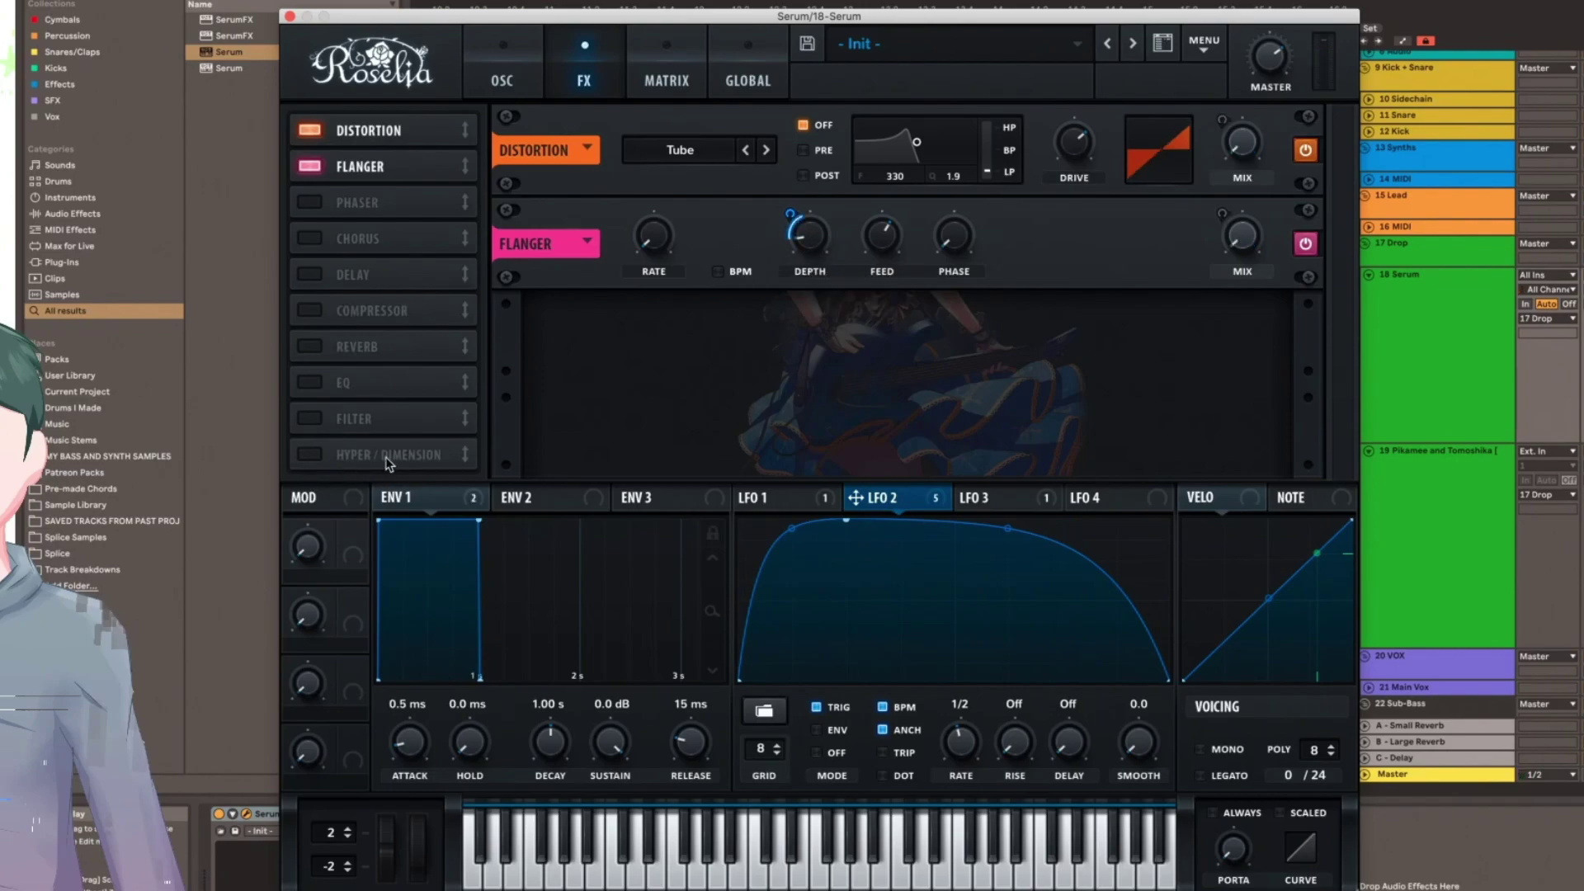
# Enable Hyper/Dimension at the end of the effects chain, lower the Hyper mix slightly and adjust the Dimension mix.
pyautogui.click(341, 459)
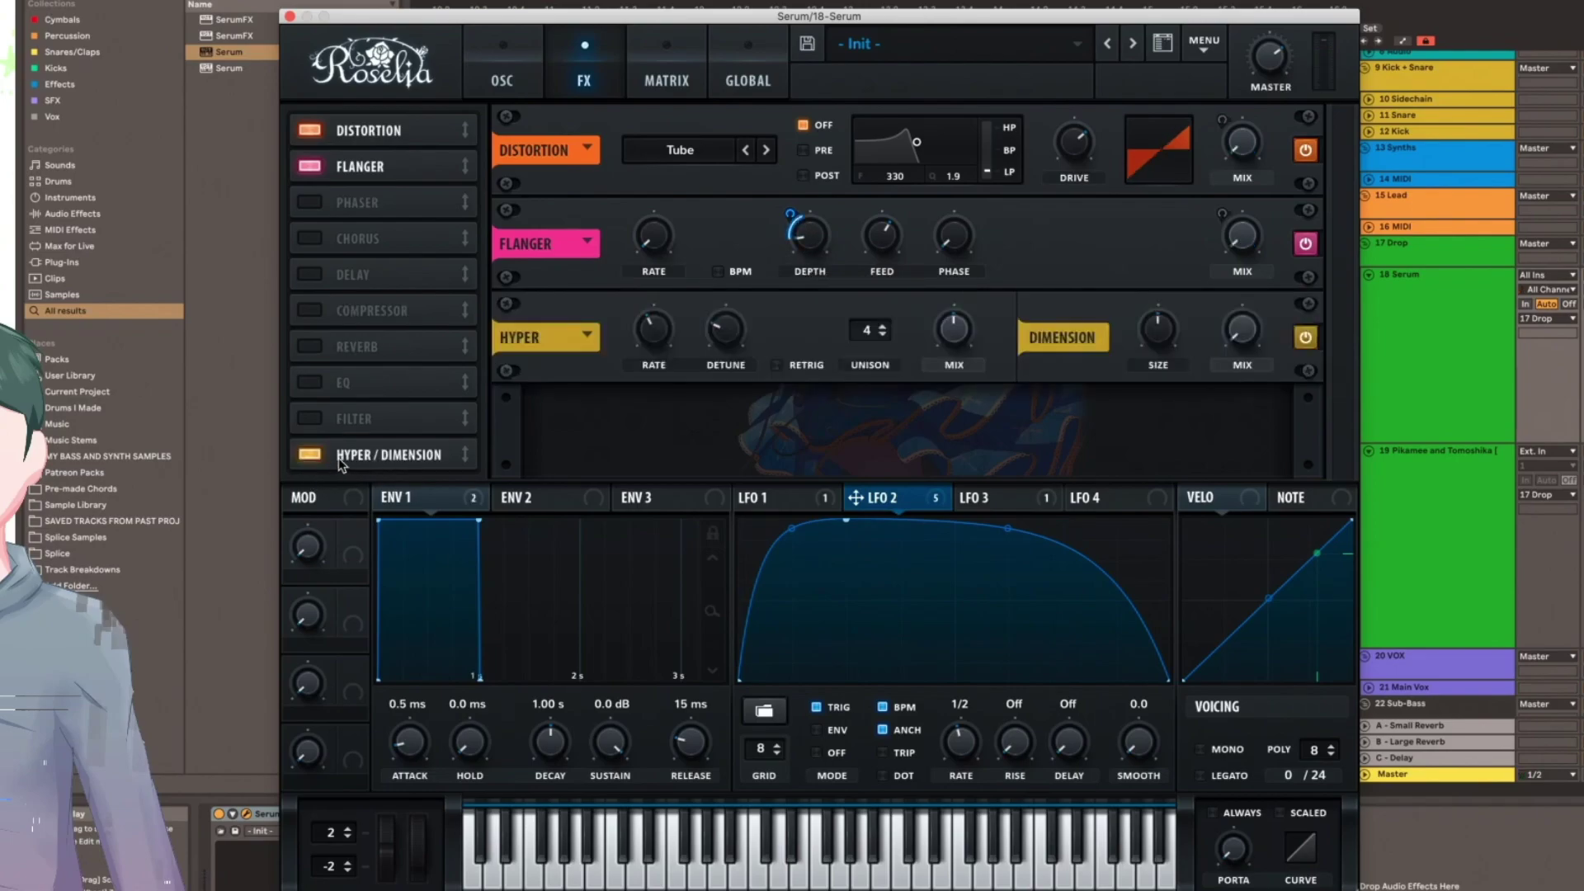
pyautogui.moveTo(965, 333); pyautogui.dragTo(946, 405)
pyautogui.moveTo(963, 333); pyautogui.dragTo(962, 252)
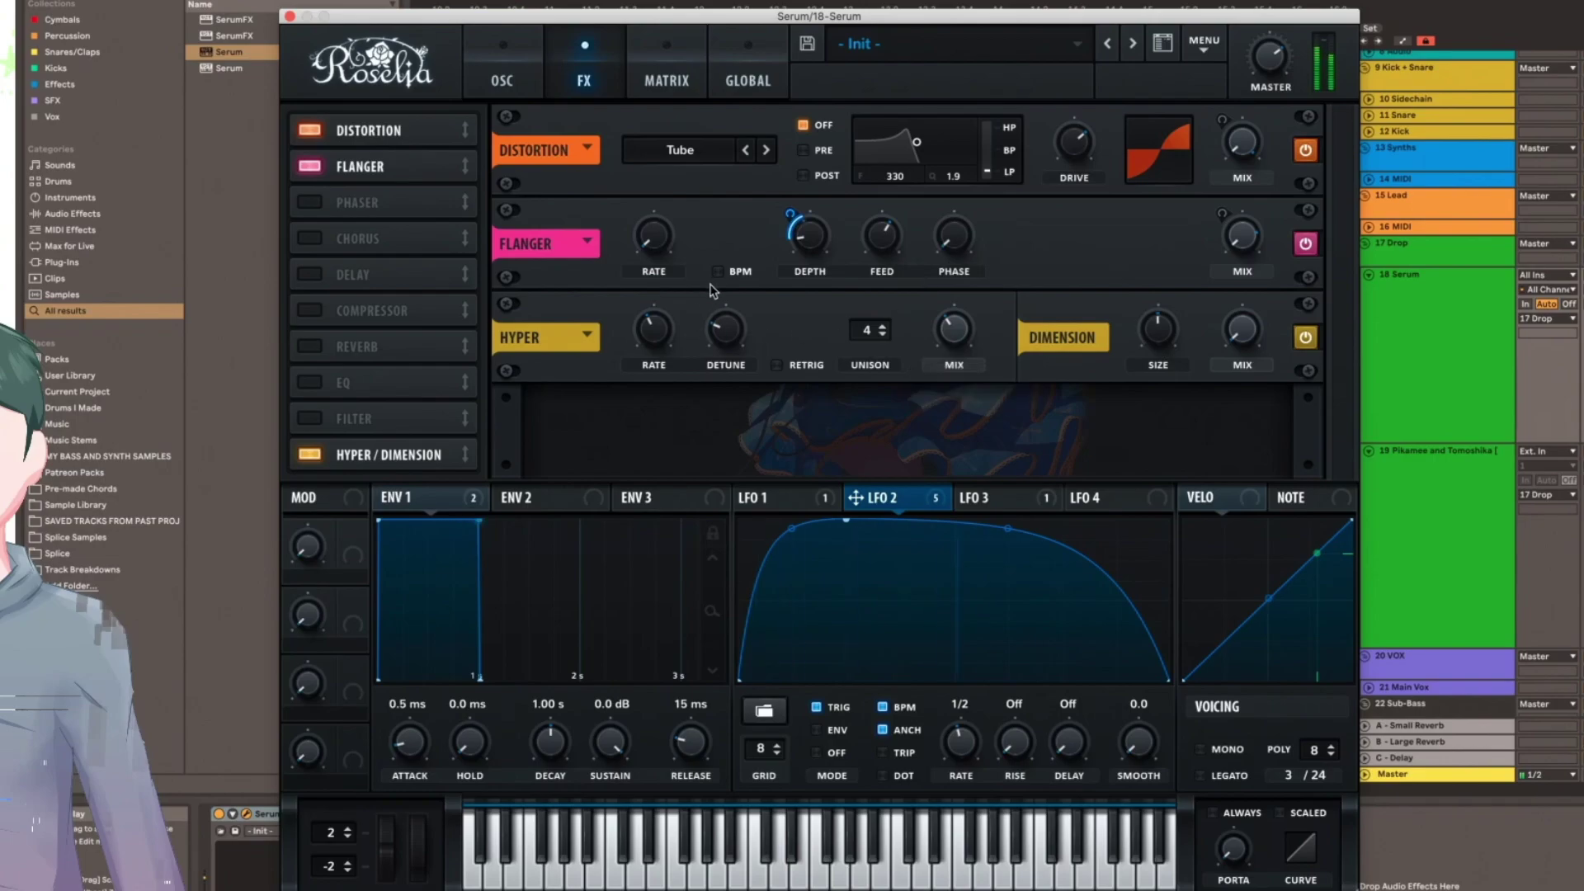
pyautogui.moveTo(1242, 330); pyautogui.dragTo(1254, 318)
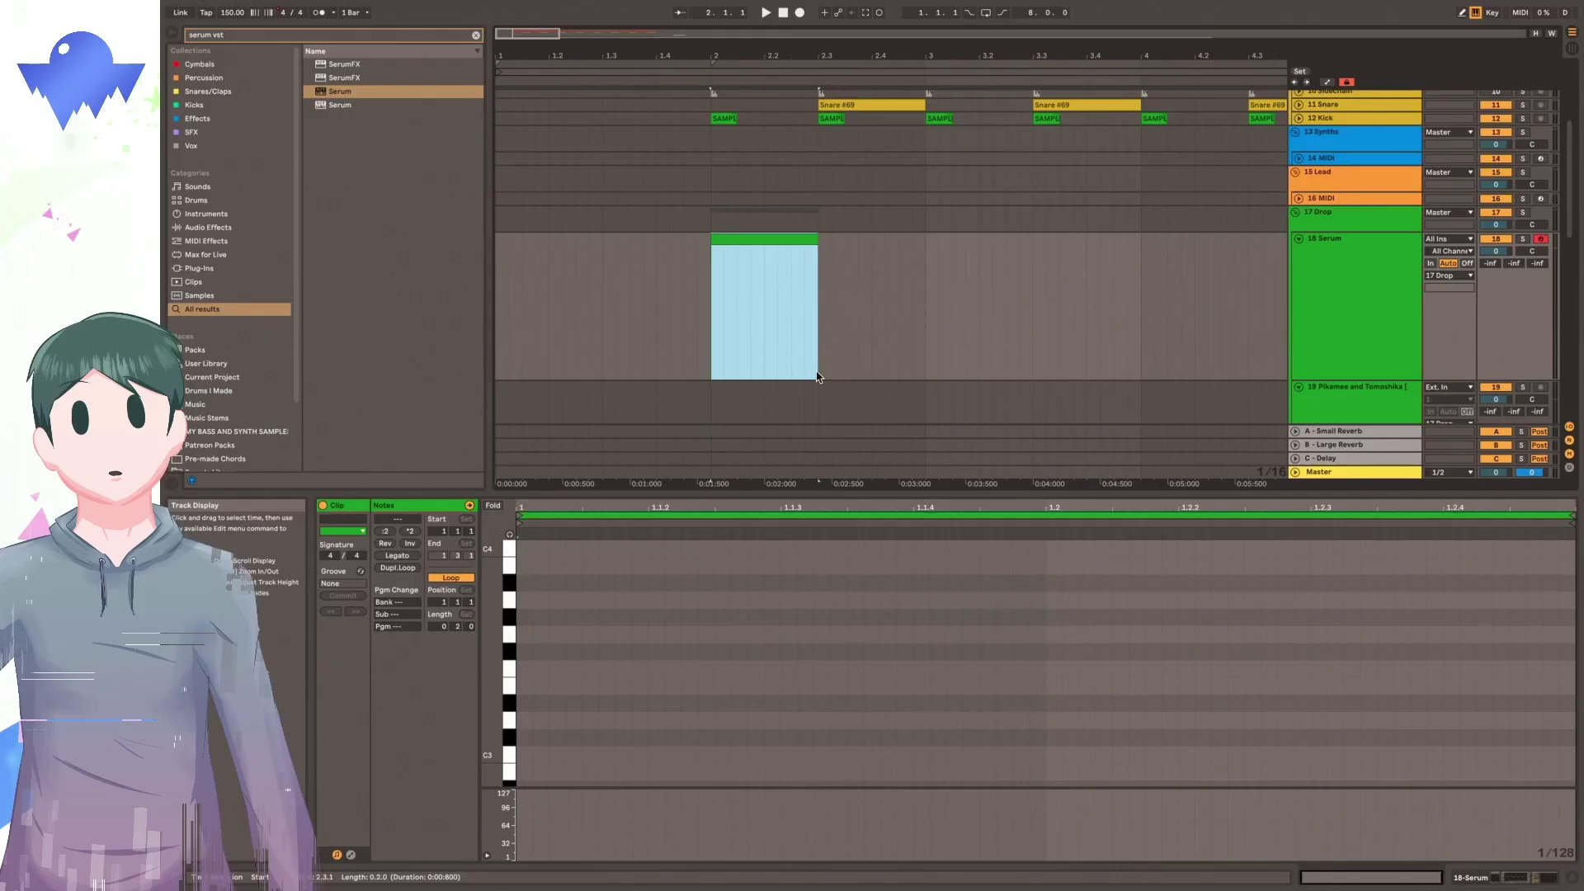
# Set the note grid to 1/4, add a D#0 note filling the half-bar Serum clip and play it back.
pyautogui.rightClick(640, 408)
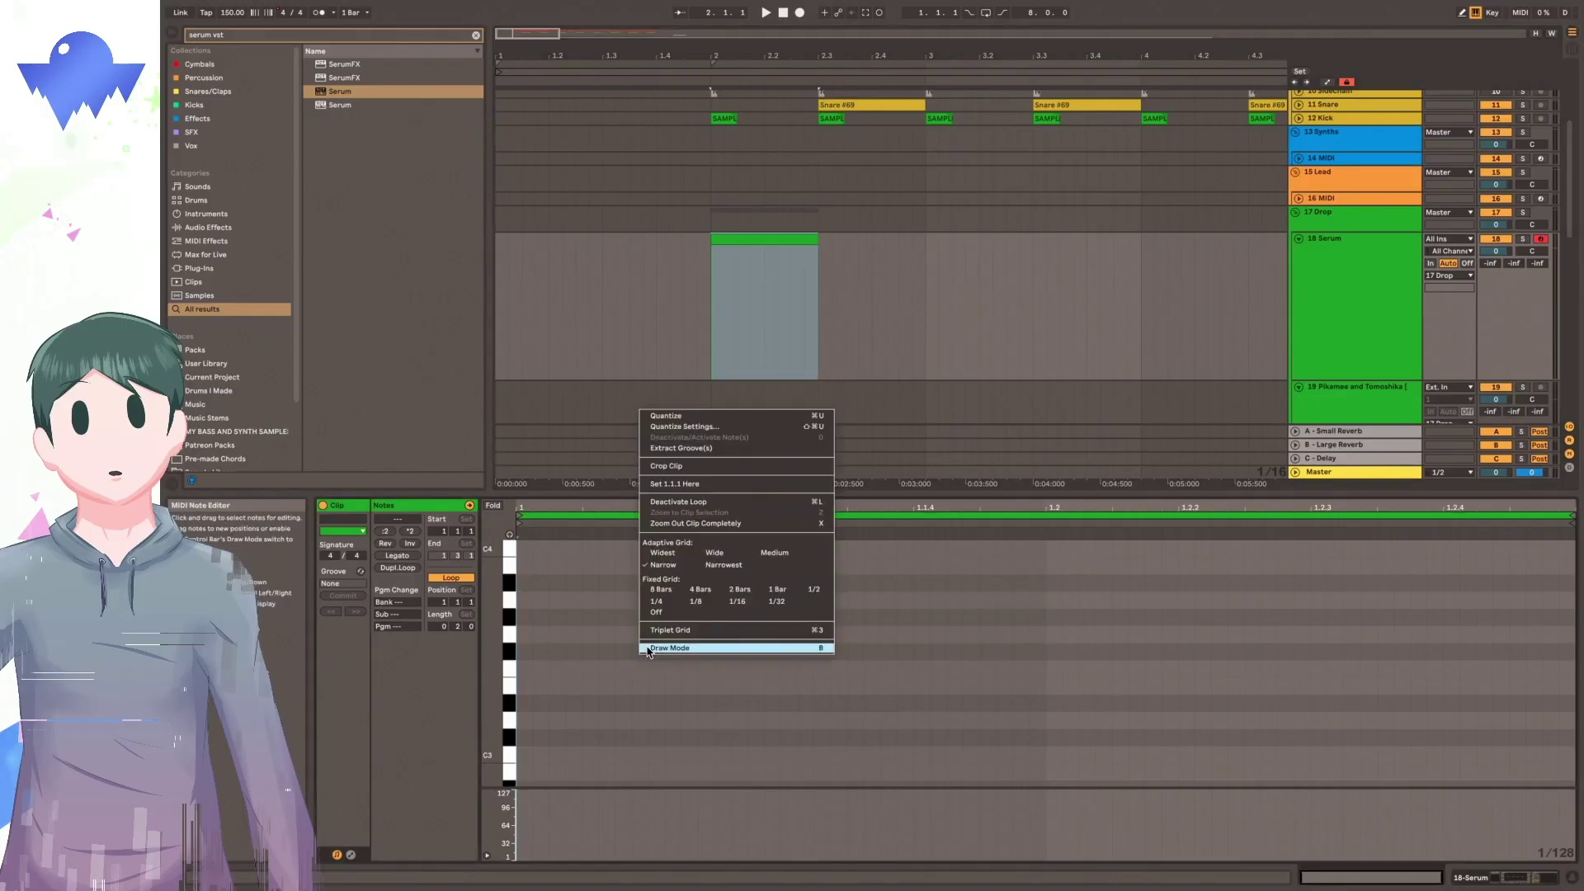
pyautogui.click(648, 601)
pyautogui.scroll(-10, 601, 608)
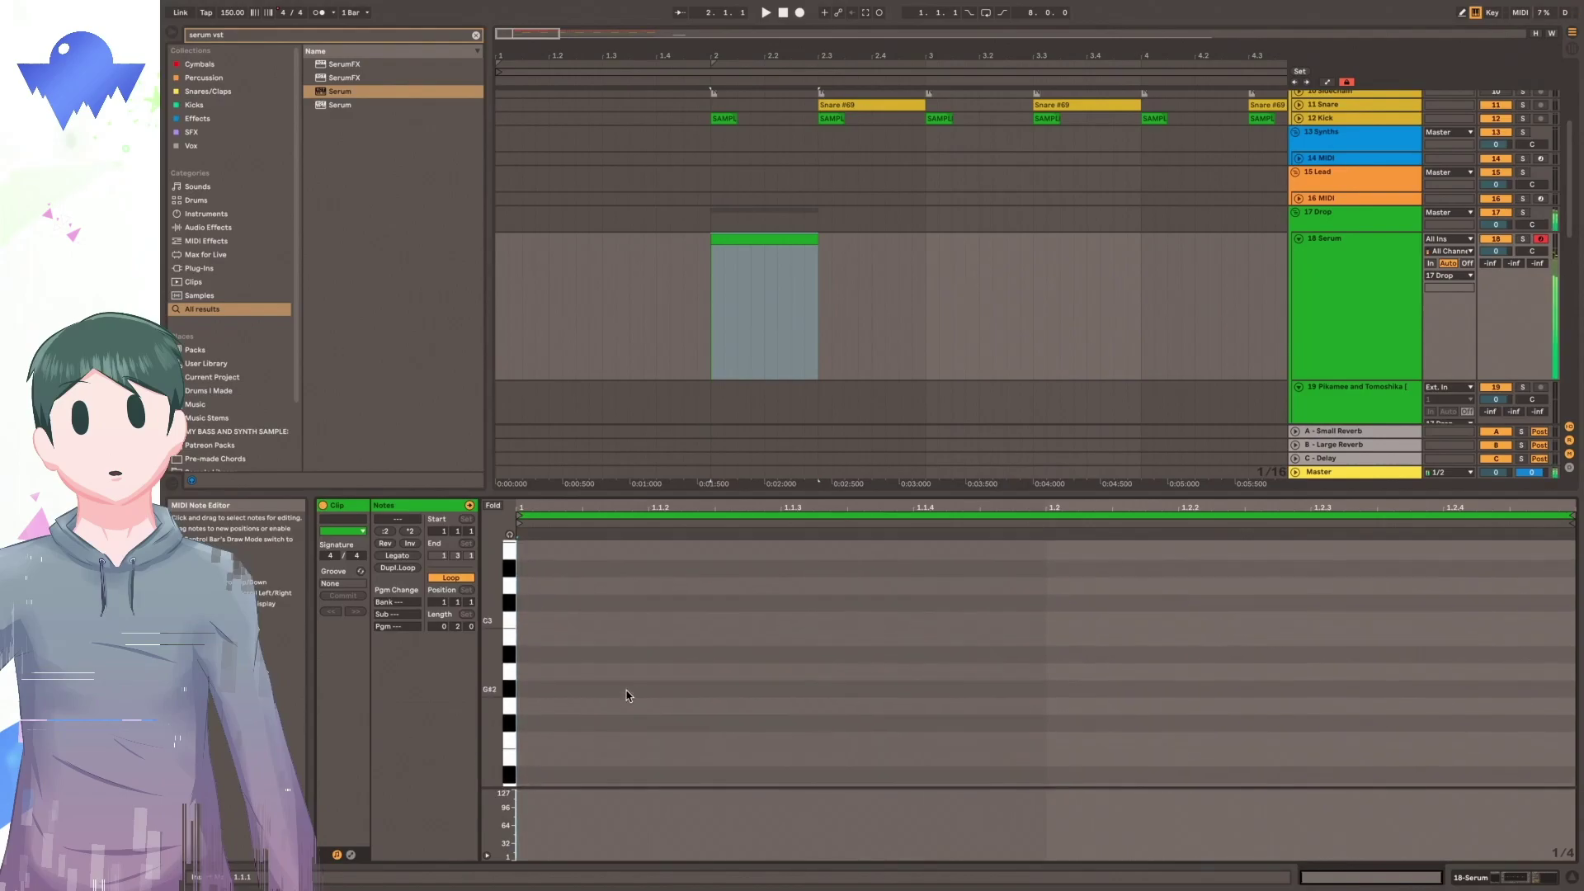
pyautogui.scroll(-6, 619, 698)
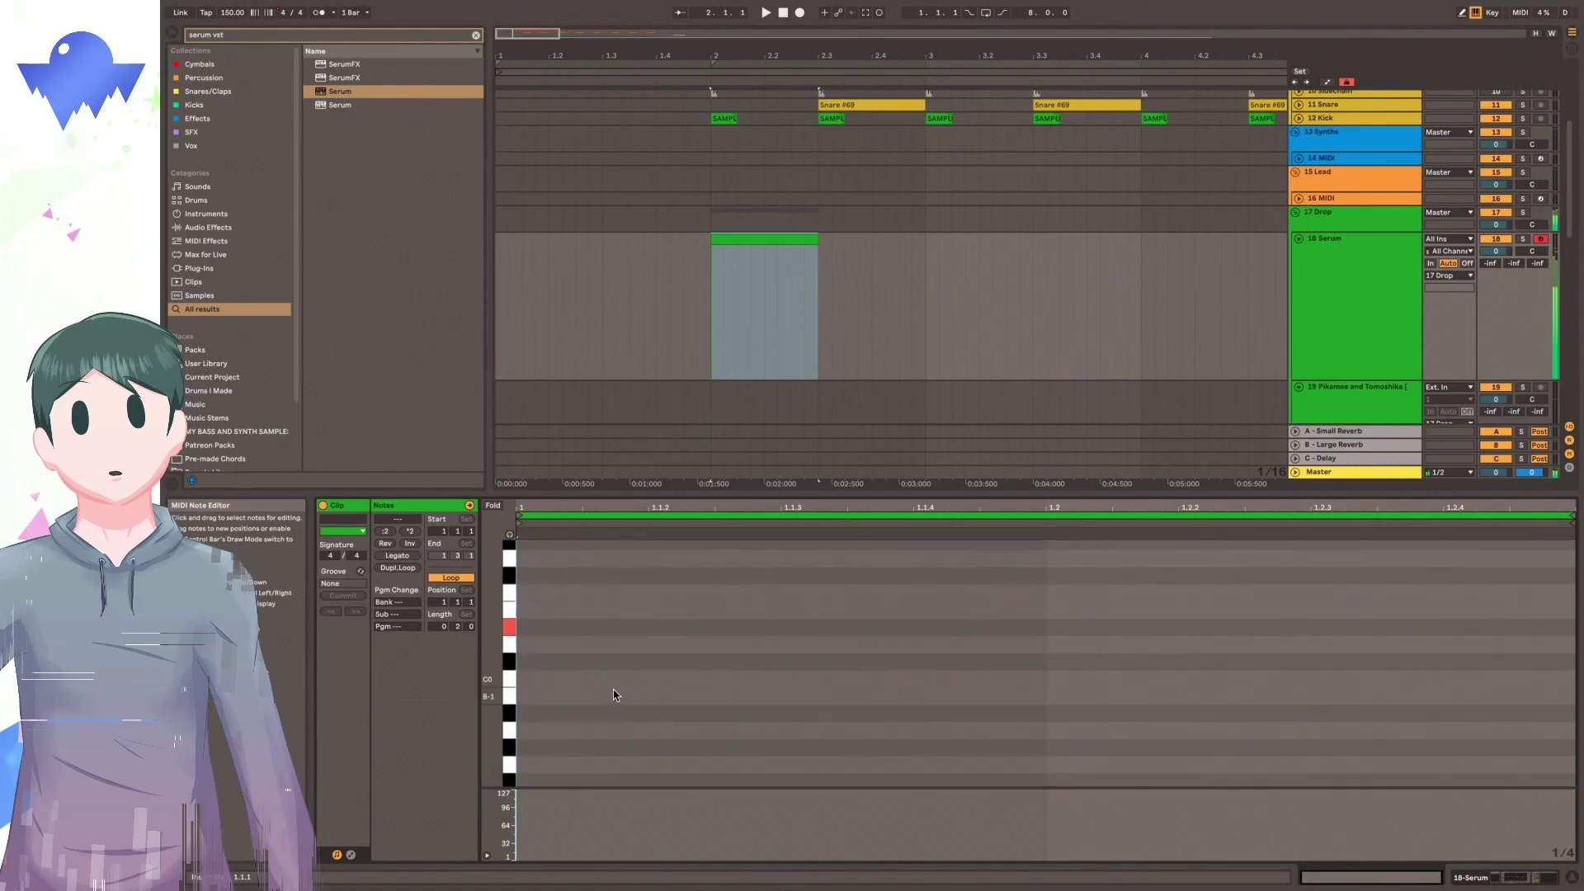
pyautogui.doubleClick(624, 629)
pyautogui.hotkey('shift', 'Right')
pyautogui.press('space')
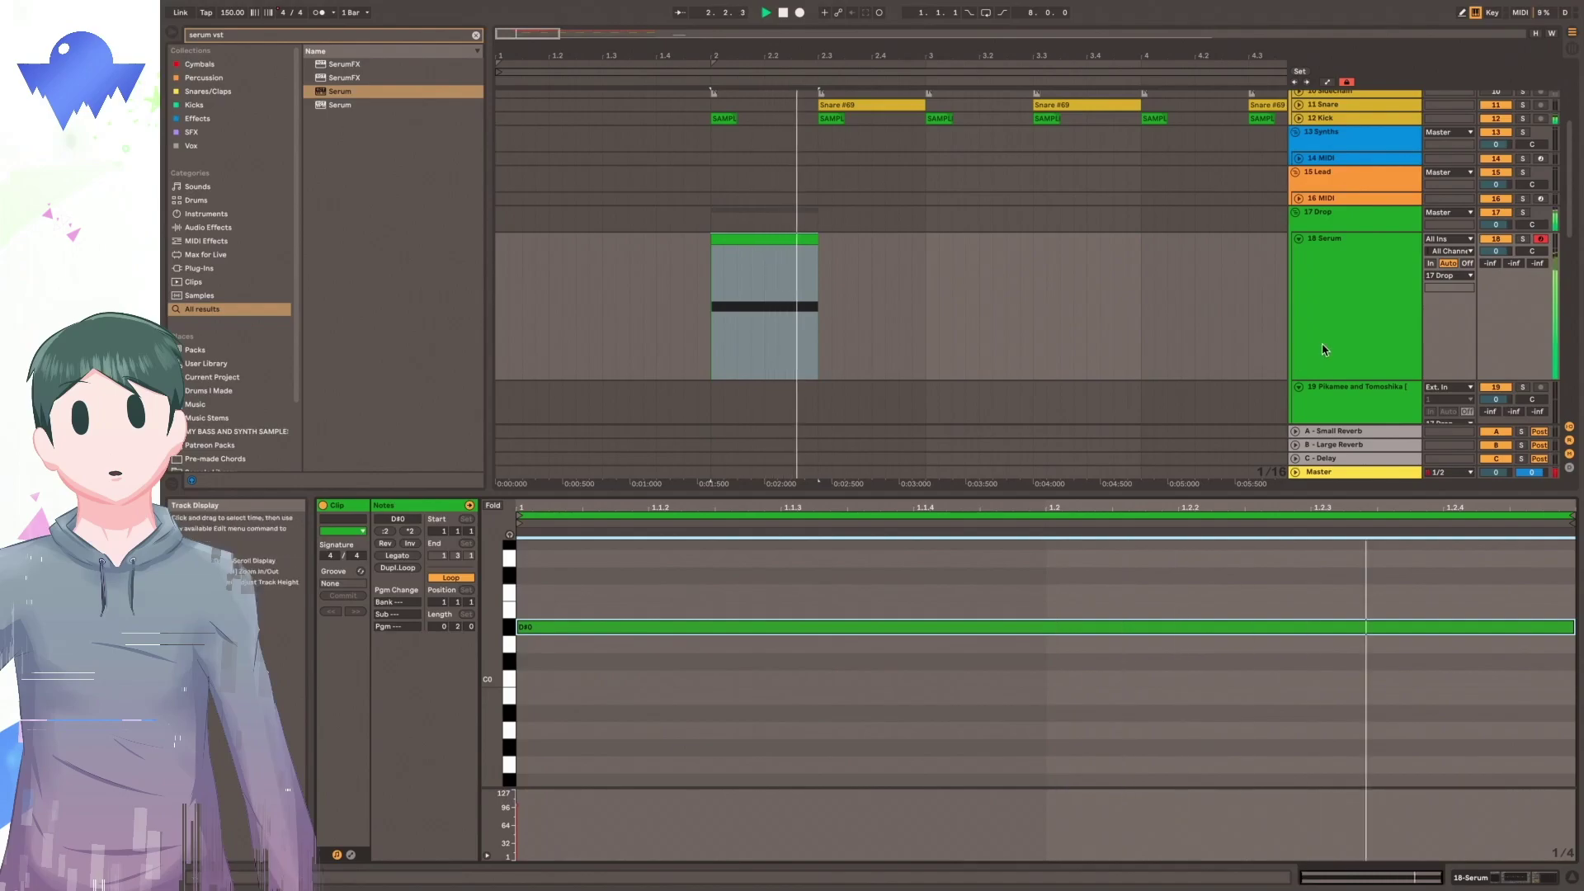
pyautogui.press('space')
# Search the browser for "ott", load Saturated OTT onto the Serum track, move it directly after Serum and play the clip.
pyautogui.doubleClick(1384, 313)
pyautogui.hotkey('ctrl', 'f')
pyautogui.write('ott')
pyautogui.press('Down')
pyautogui.press('Return')
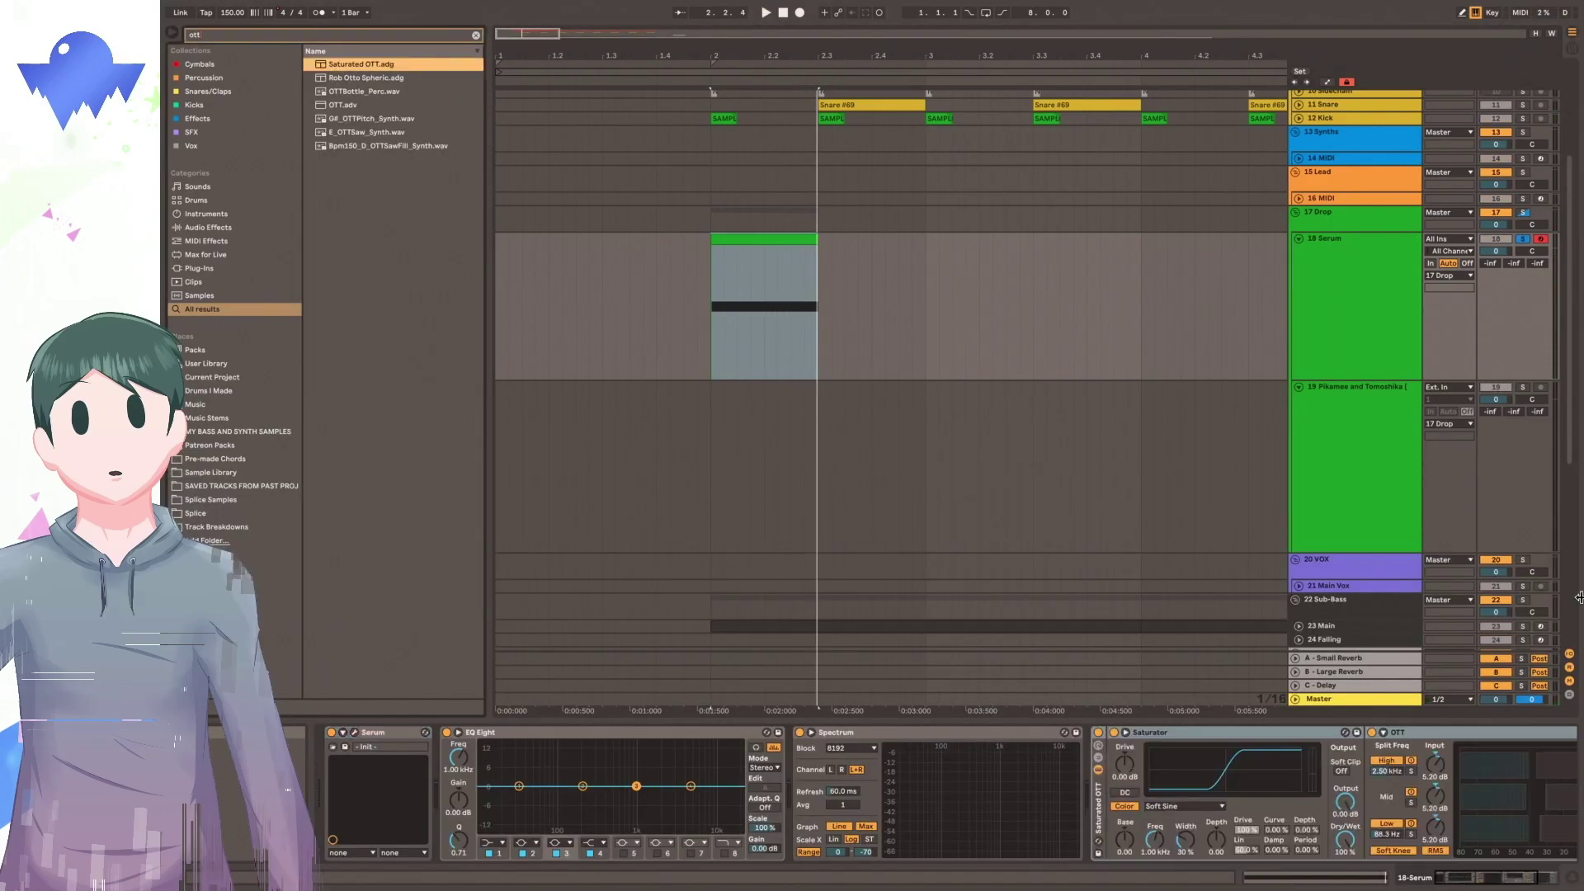
pyautogui.moveTo(1101, 800); pyautogui.dragTo(450, 793)
pyautogui.press('space')
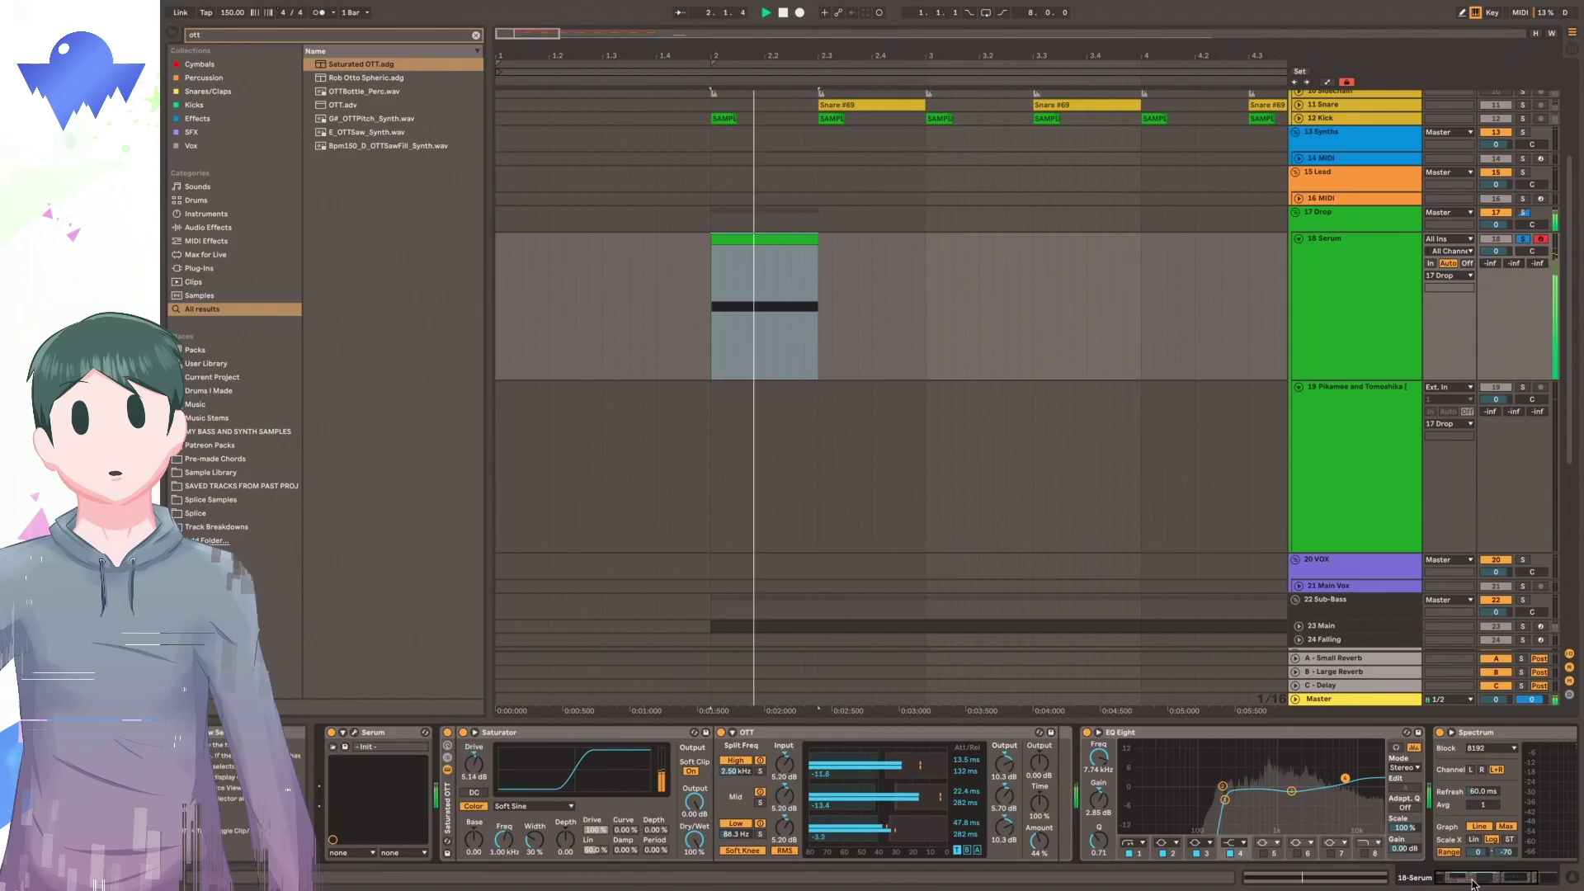
pyautogui.click(1544, 878)
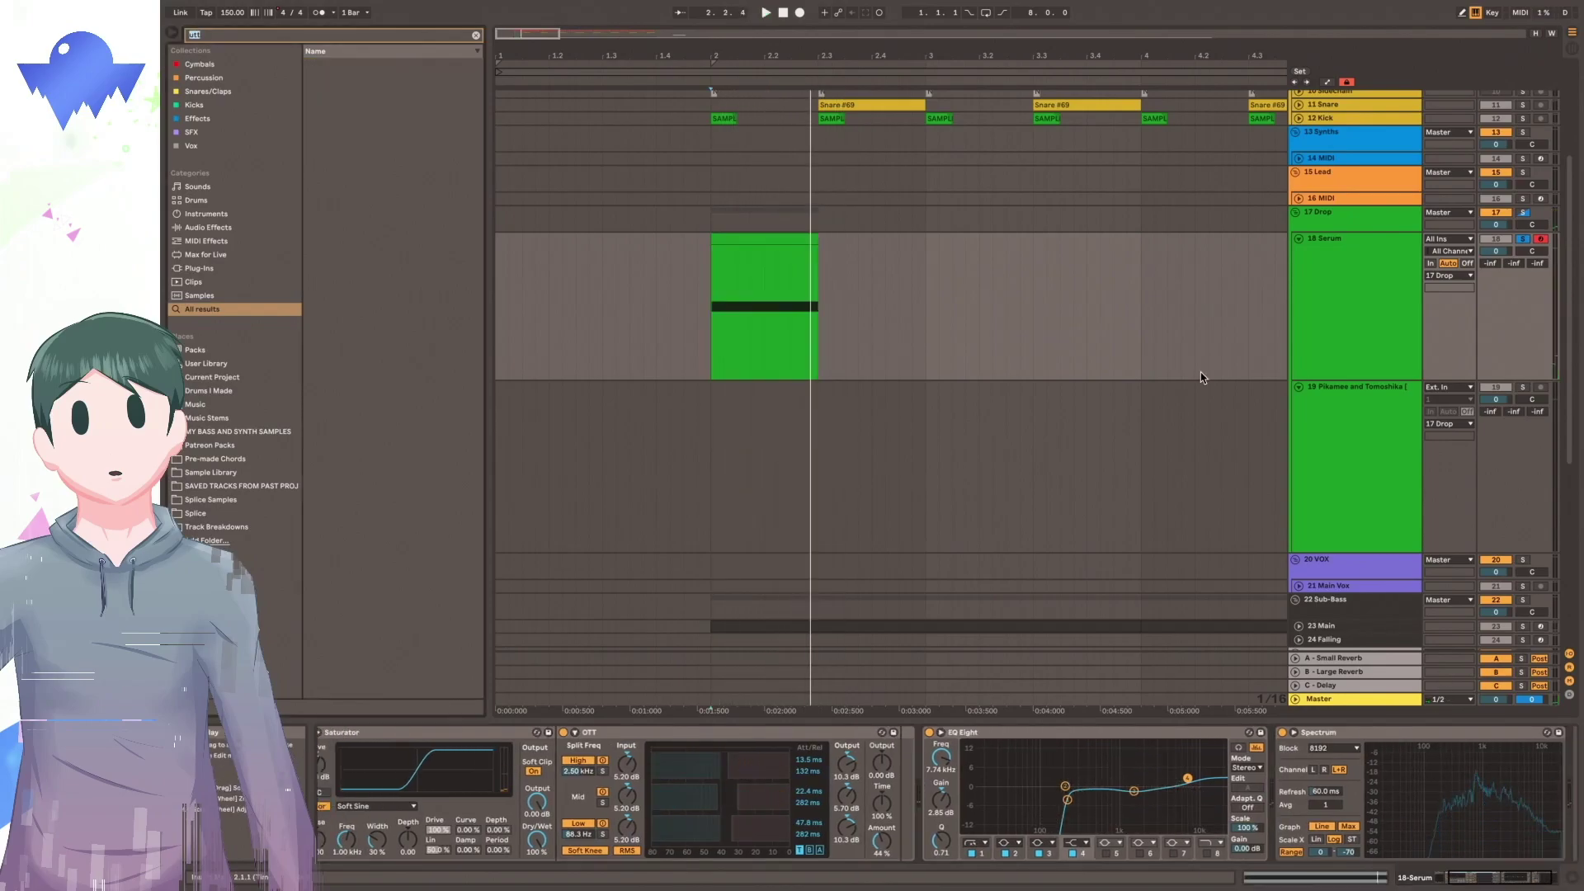
# Search the browser for "ut", load Utility onto the Serum track and place it between EQ Eight and Spectrum.
pyautogui.press('BackSpace')
pyautogui.press('Down')
pyautogui.press('Return')
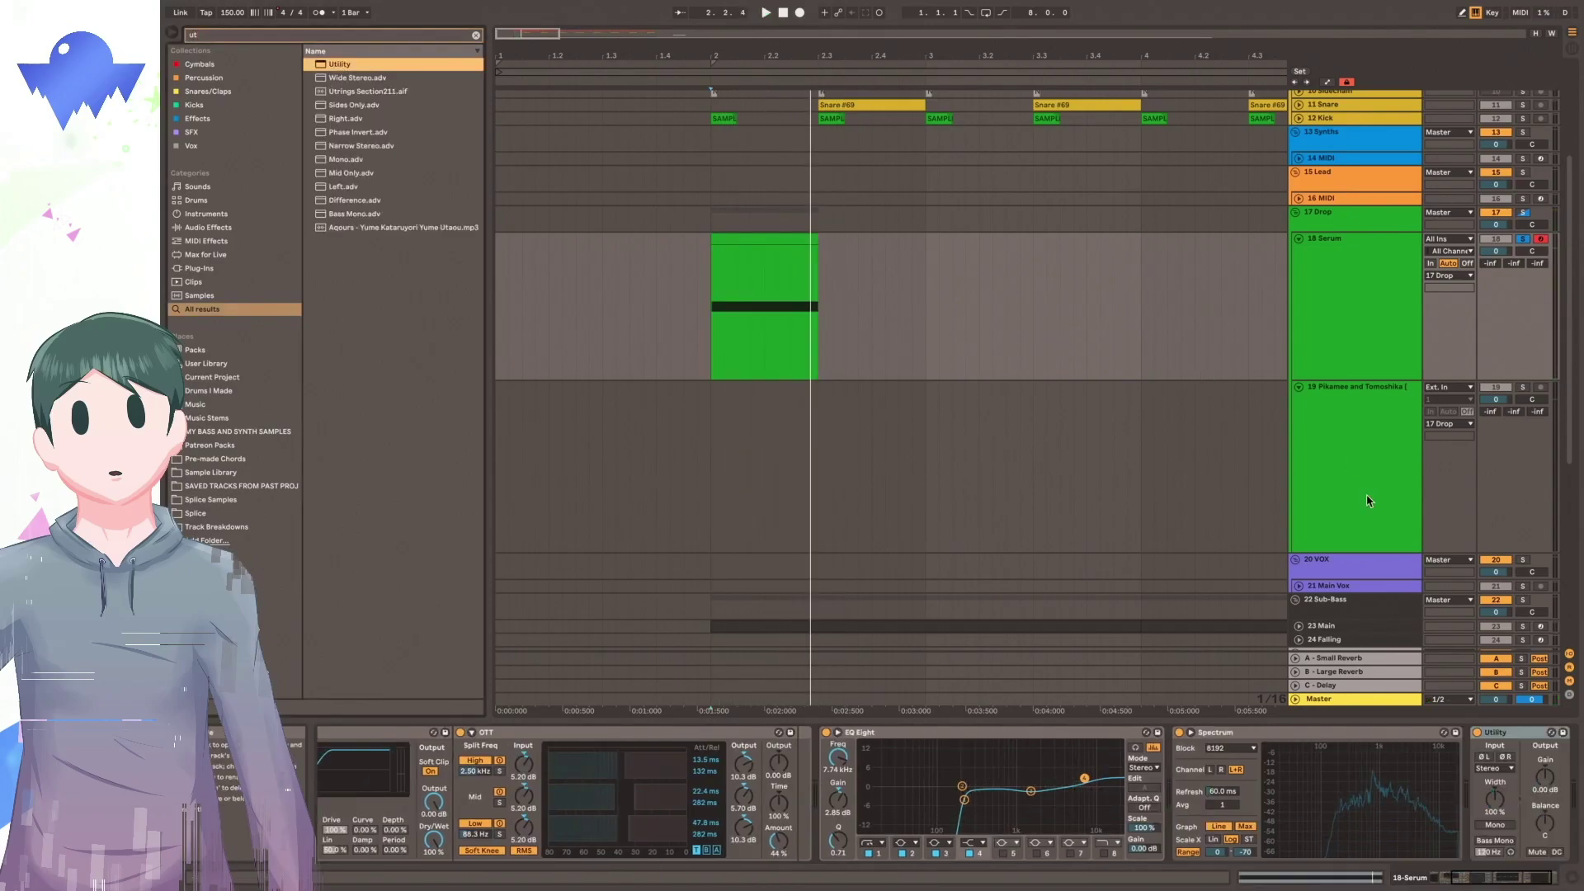
pyautogui.moveTo(1517, 733); pyautogui.dragTo(1334, 741)
pyautogui.moveTo(1492, 746); pyautogui.dragTo(1247, 767)
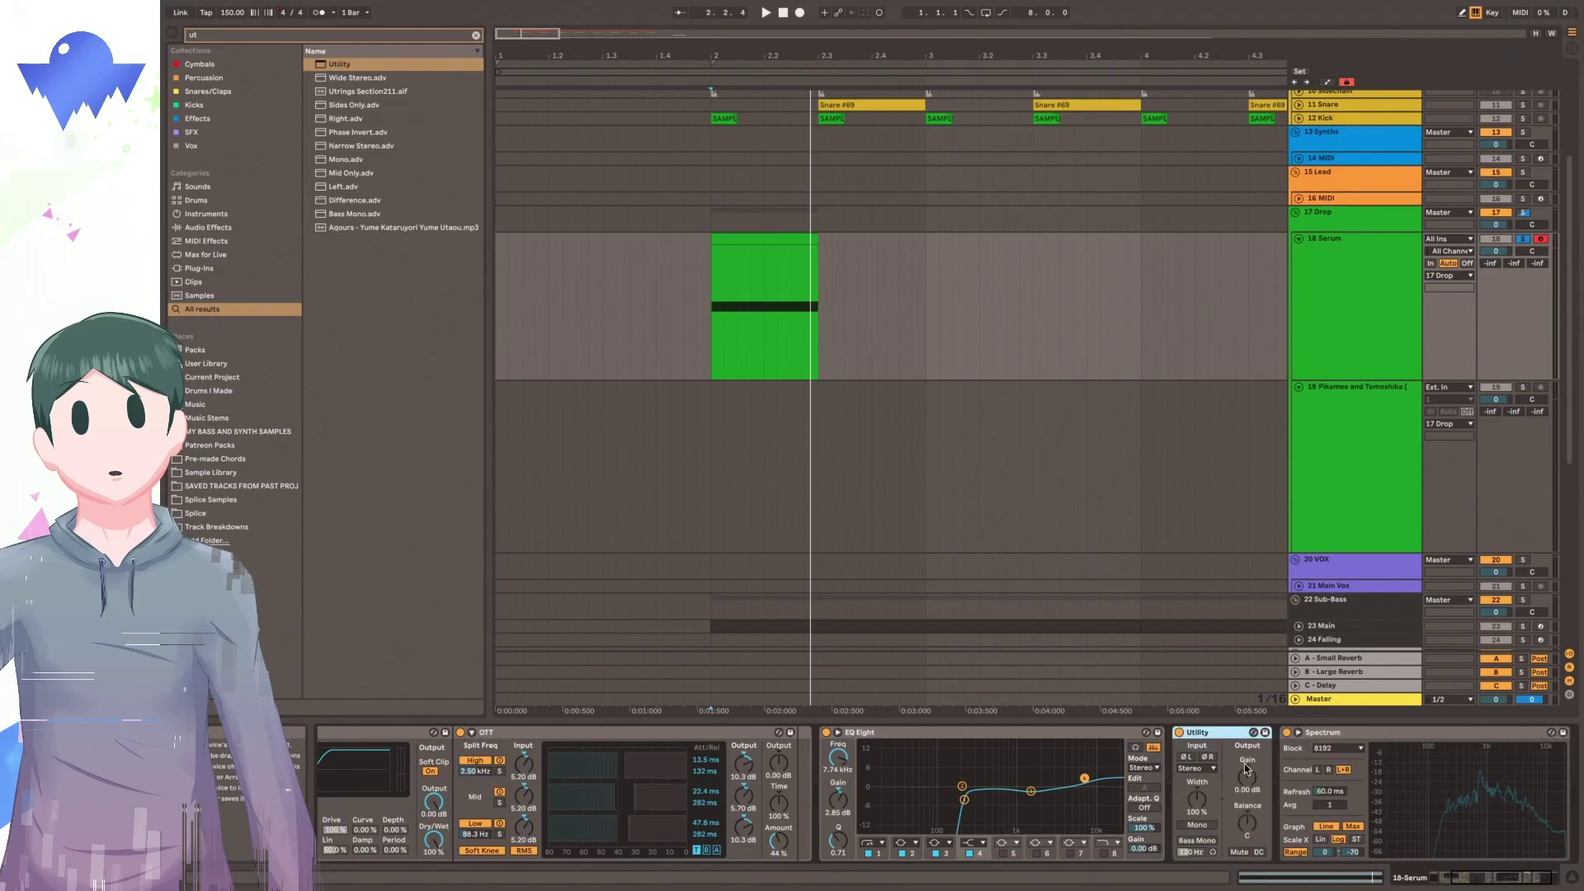
pyautogui.rightClick(1197, 810)
pyautogui.click(1220, 813)
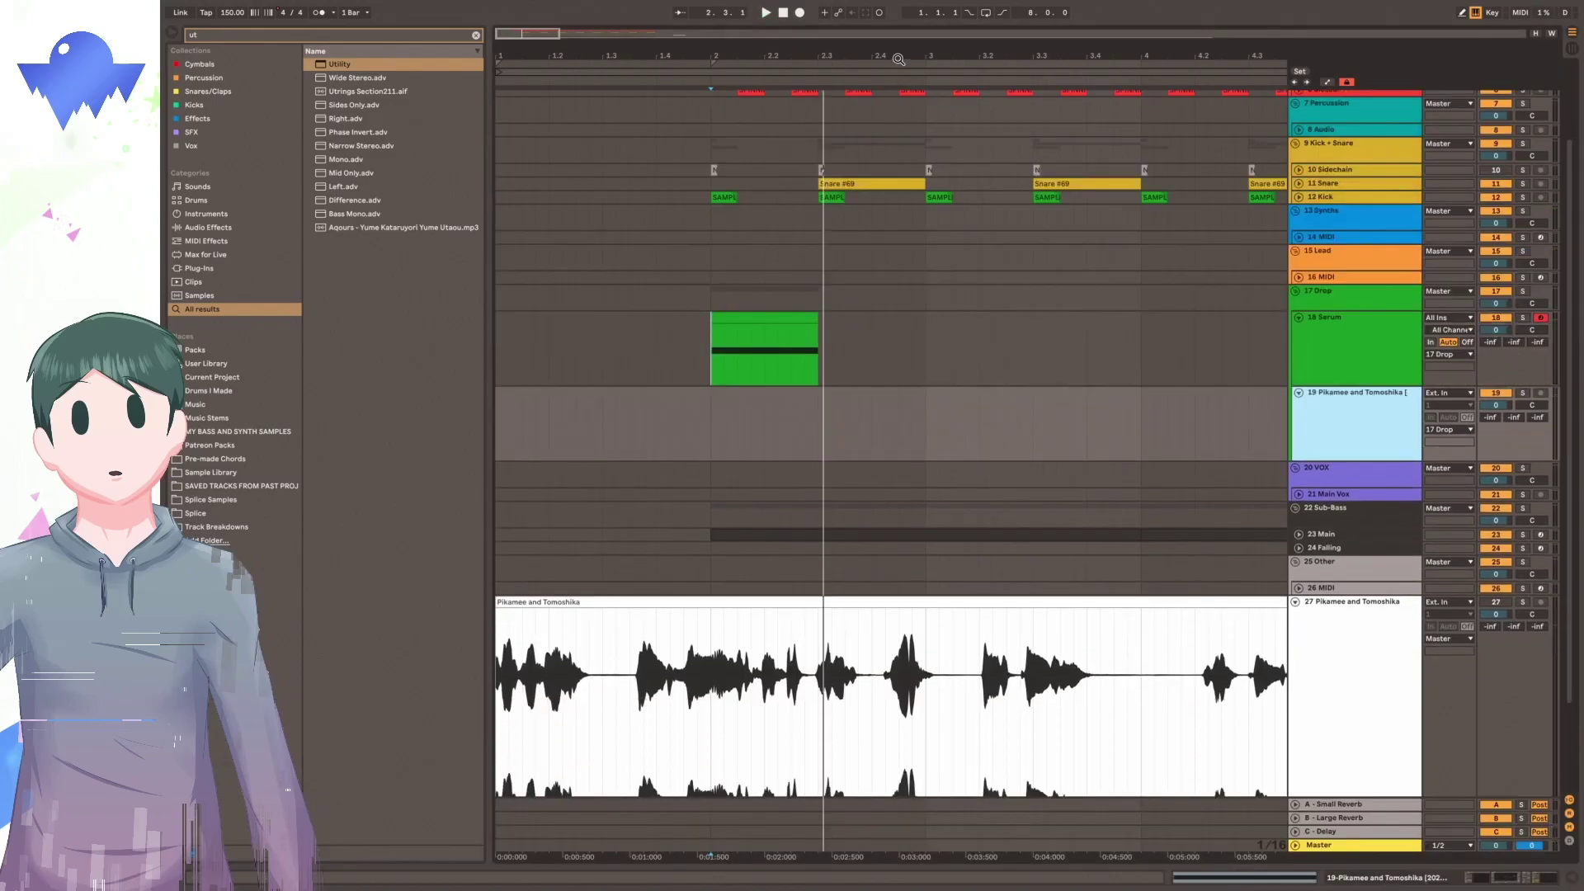
# Add a new audio track directly below the Serum track in the Drop group.
pyautogui.moveTo(898, 60); pyautogui.dragTo(671, 62)
pyautogui.click(587, 361)
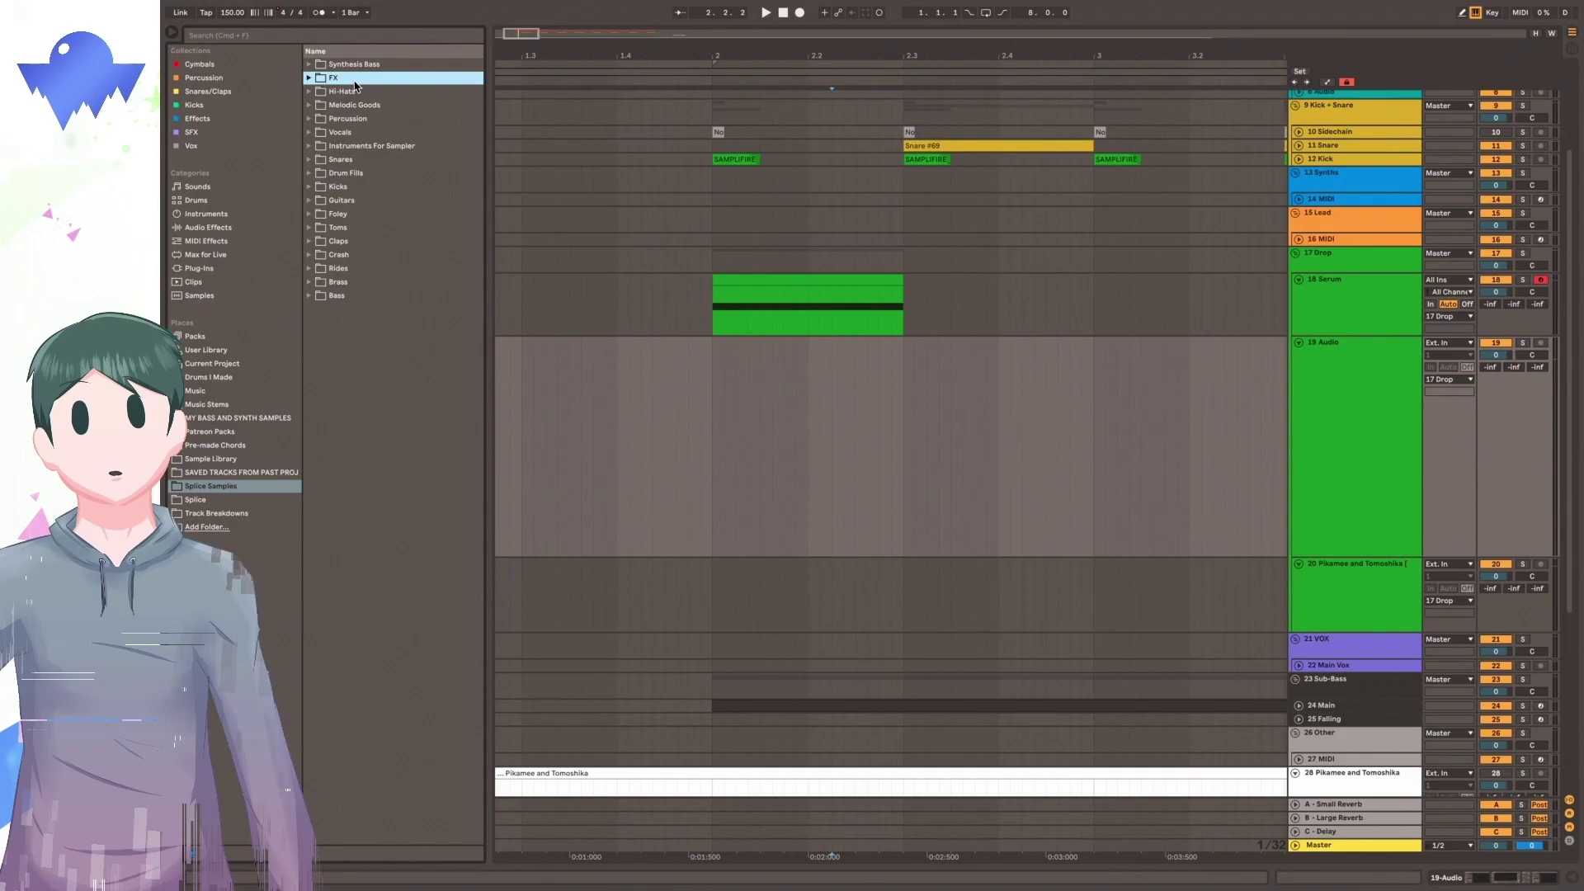
# Audition the FX samples and place PE-PowerUp_BW.38766 on the new audio track at bar 2, fitted to the Serum clip with a fade-in.
pyautogui.click(355, 81)
pyautogui.click(356, 91)
pyautogui.click(357, 119)
pyautogui.click(359, 133)
pyautogui.click(372, 435)
pyautogui.click(374, 446)
pyautogui.click(389, 419)
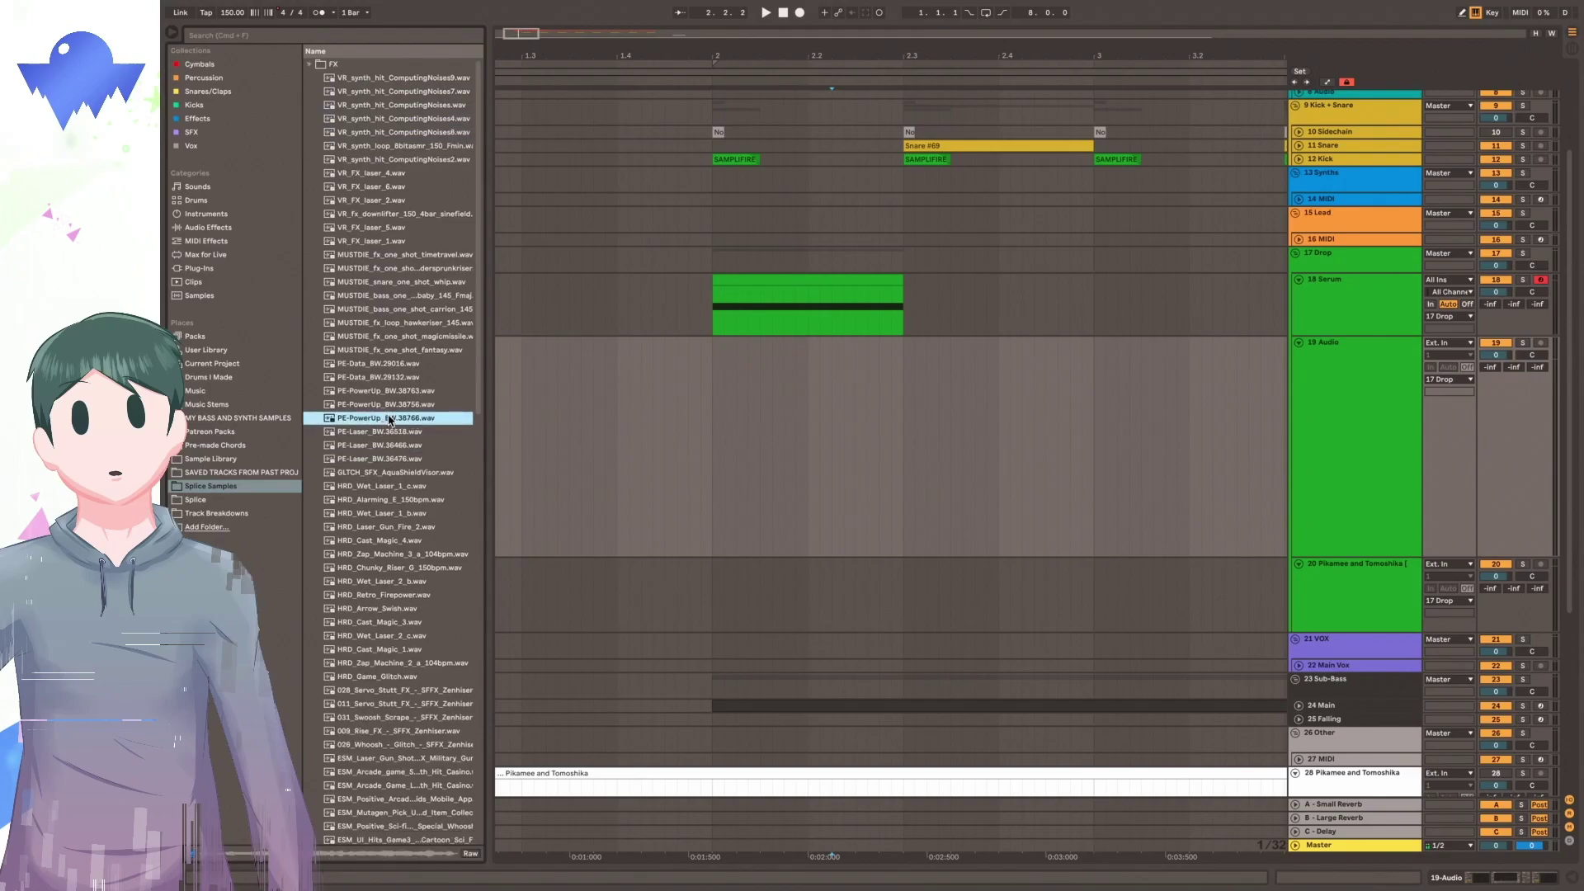
pyautogui.moveTo(388, 424); pyautogui.dragTo(720, 402)
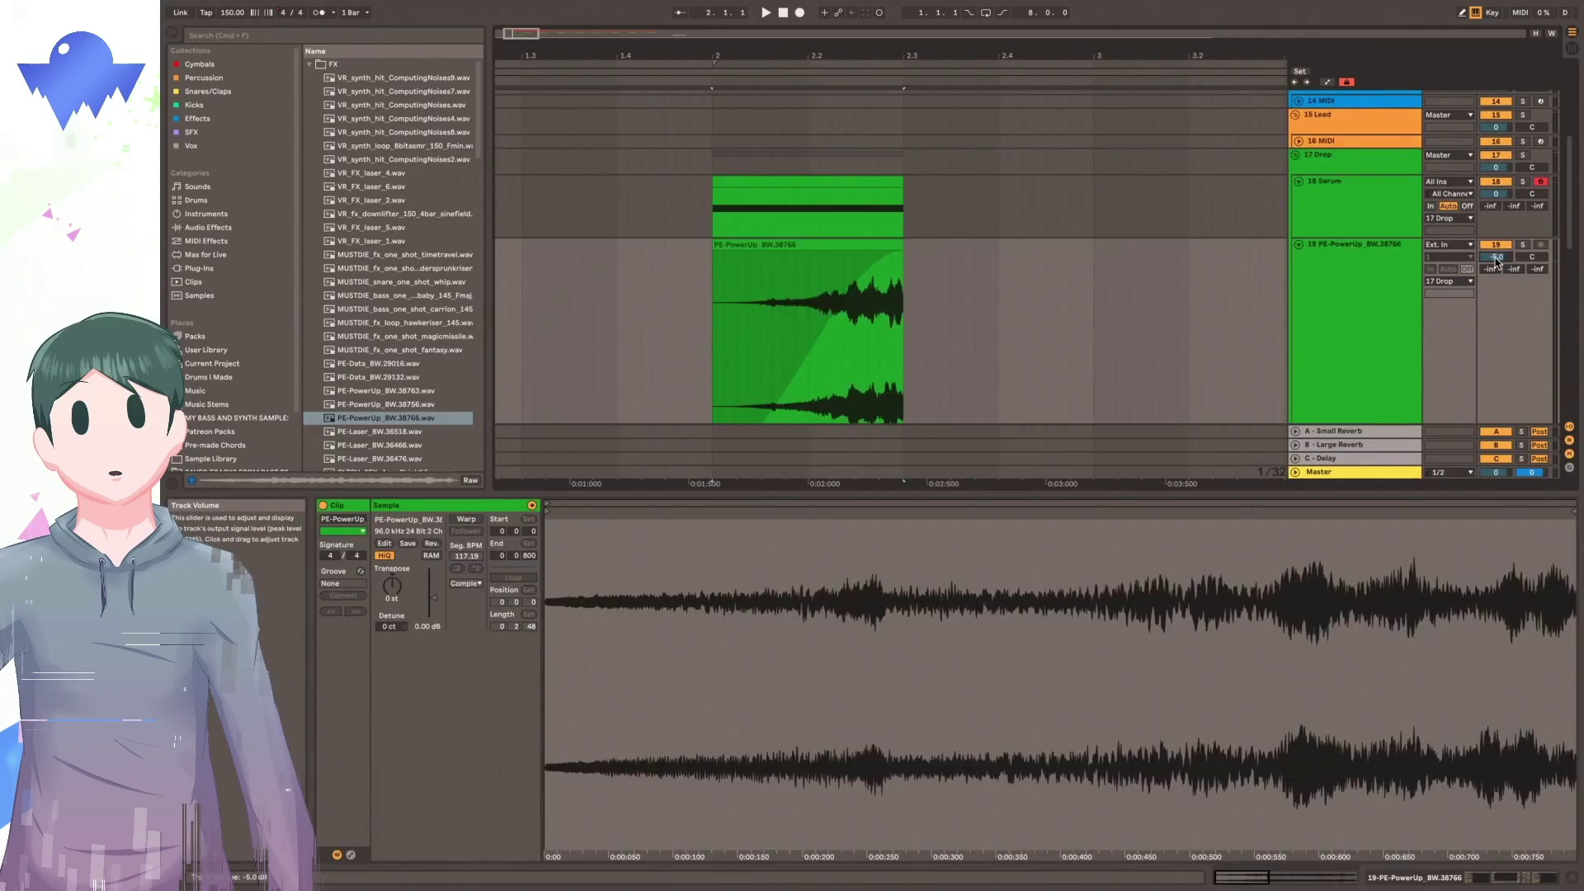
# Play the Serum bass with the PE-PowerUp effect, shift the effect clip's sample start later and check it soloed.
pyautogui.click(1572, 878)
pyautogui.press('space')
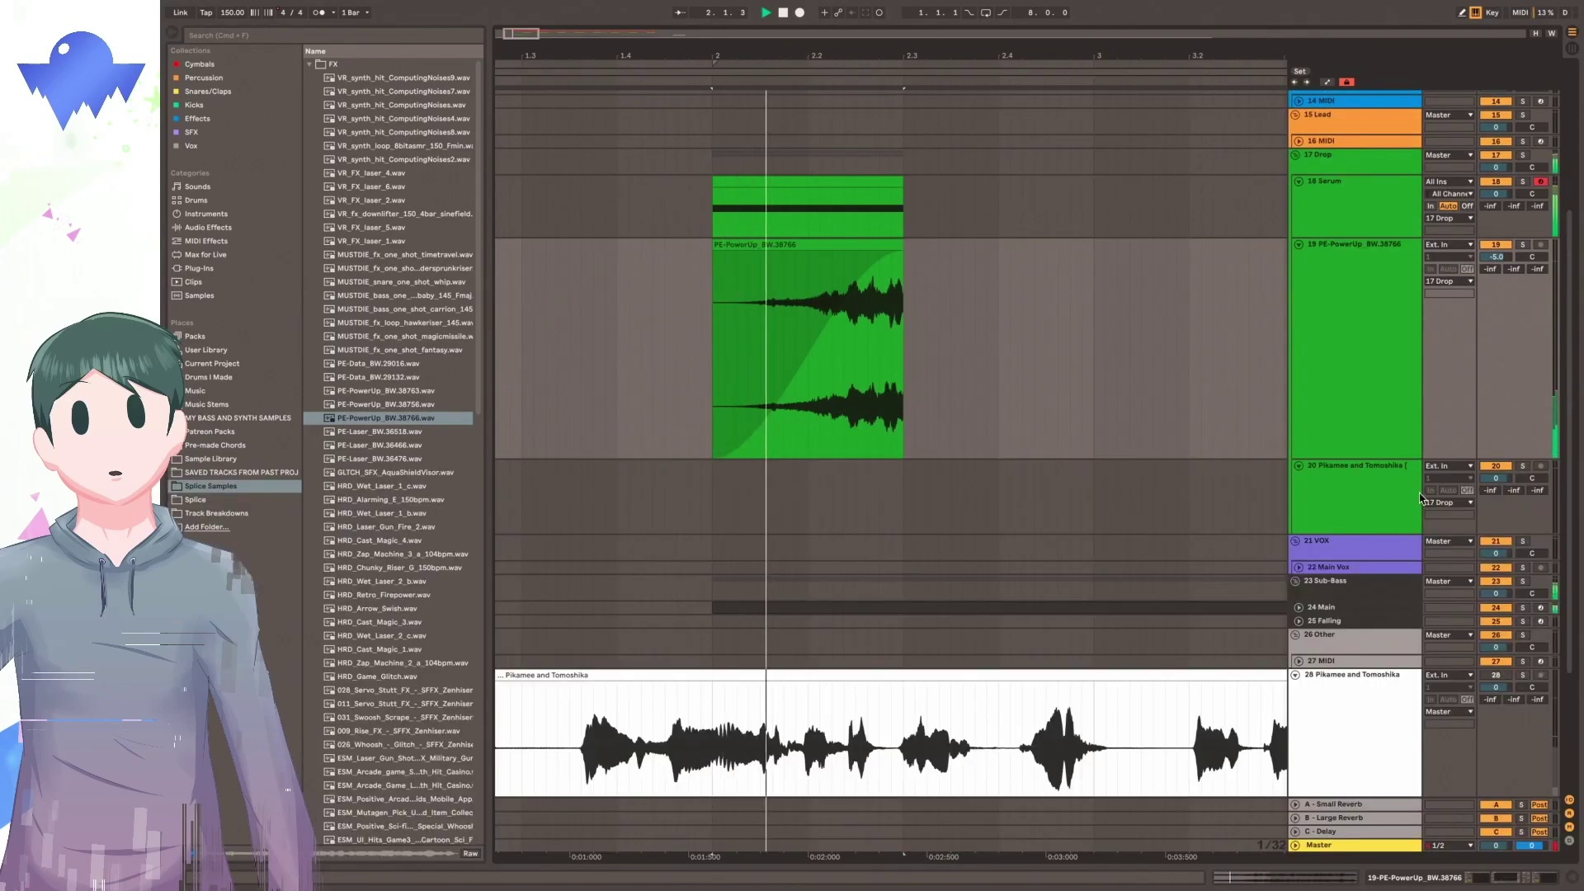
pyautogui.scroll(3, 1056, 409)
pyautogui.press('space')
pyautogui.press('space')
pyautogui.press('space')
pyautogui.click(1408, 446)
pyautogui.moveTo(637, 600); pyautogui.dragTo(638, 536)
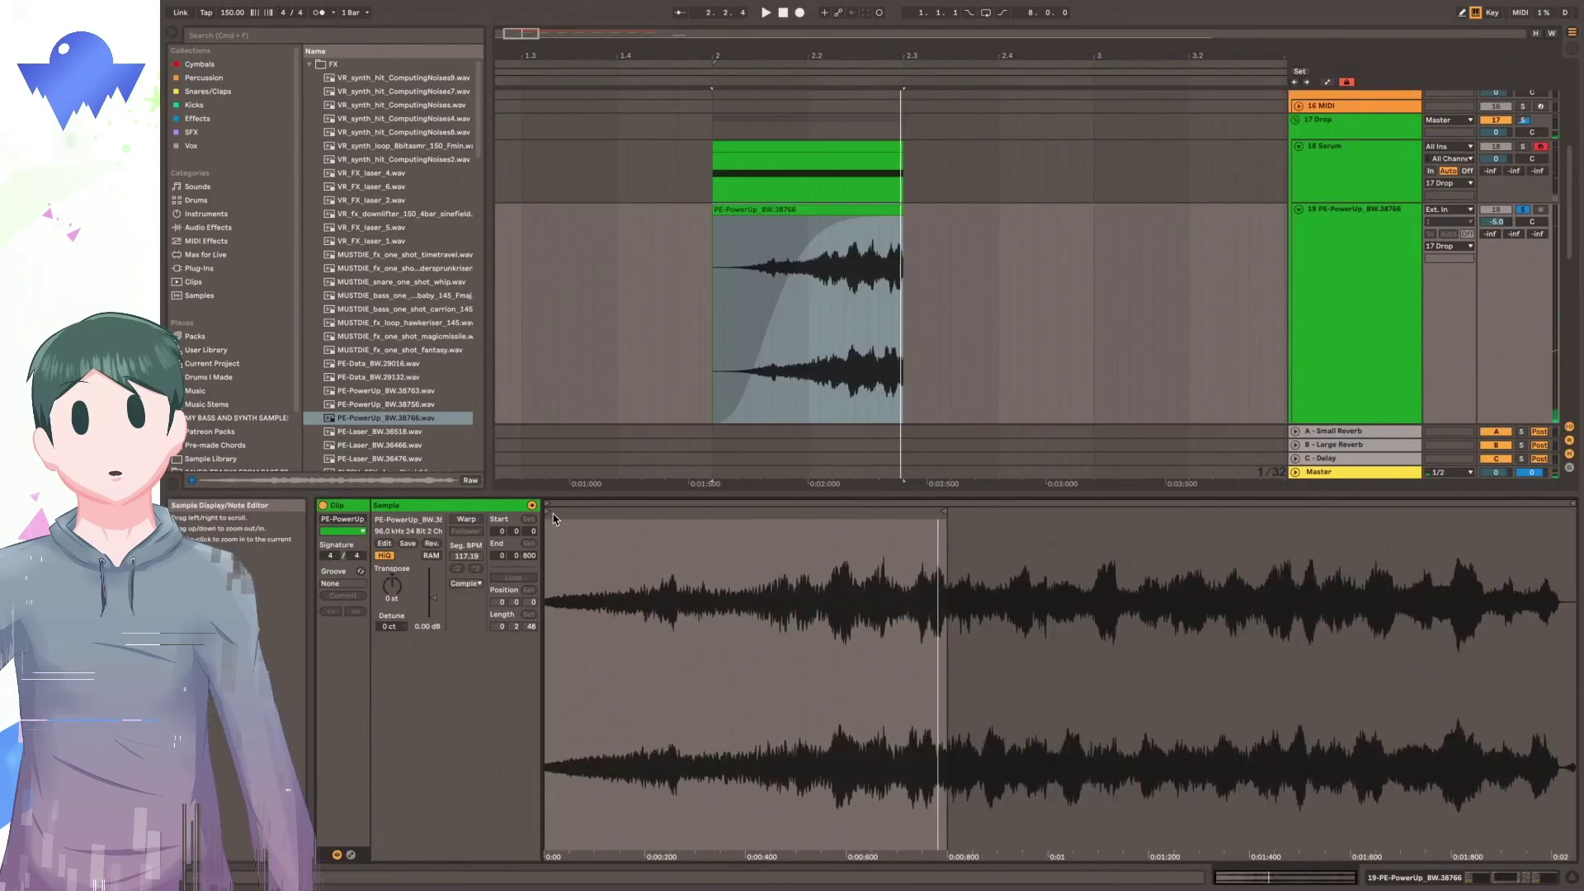
pyautogui.moveTo(549, 512); pyautogui.dragTo(919, 507)
pyautogui.press('space')
pyautogui.press('space')
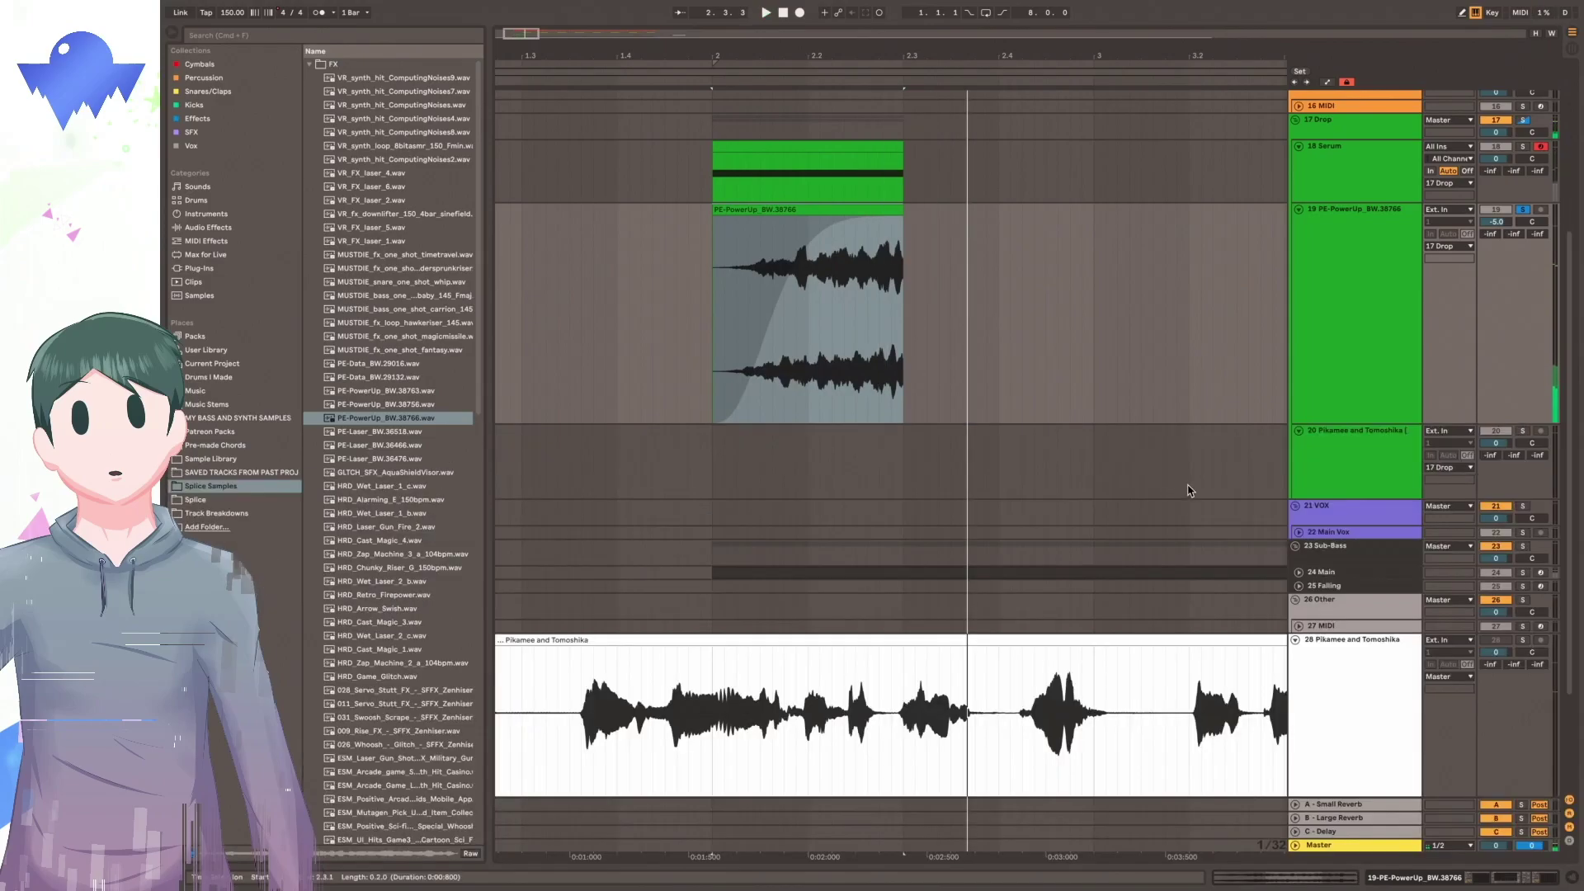
pyautogui.press('space')
# Play the Sub-Bass Main track, enlarge its Spectrum to inspect the harmonics and set Analog's second oscillator level to -9 dB.
pyautogui.scroll(3, 1385, 642)
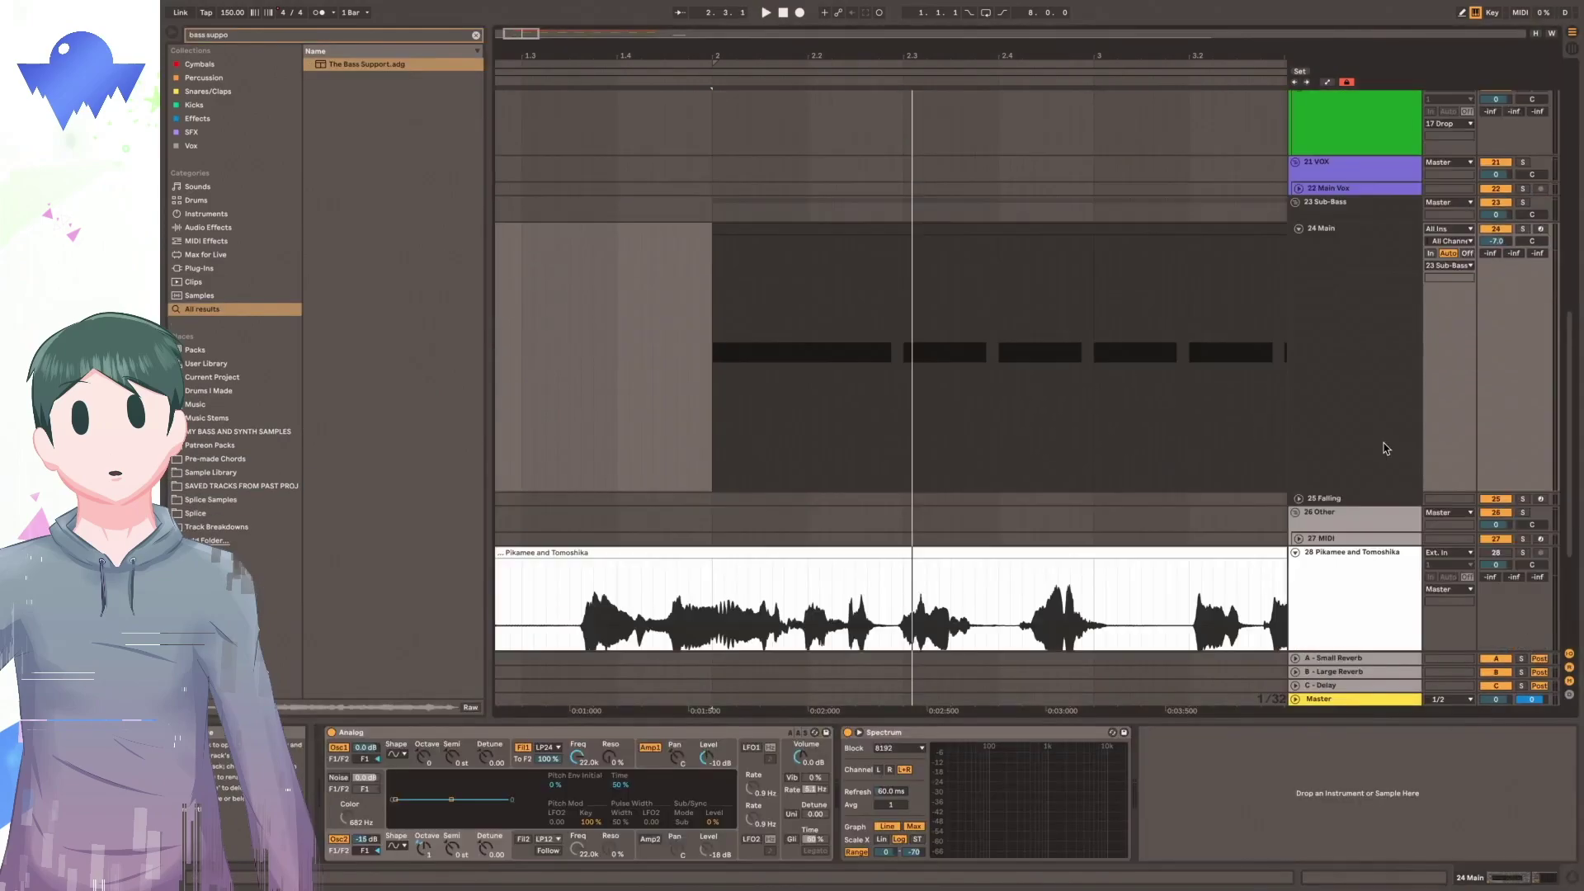
pyautogui.scroll(-2, 1383, 449)
pyautogui.scroll(2, 1000, 311)
pyautogui.scroll(1, 999, 309)
pyautogui.moveTo(872, 56); pyautogui.dragTo(872, 65)
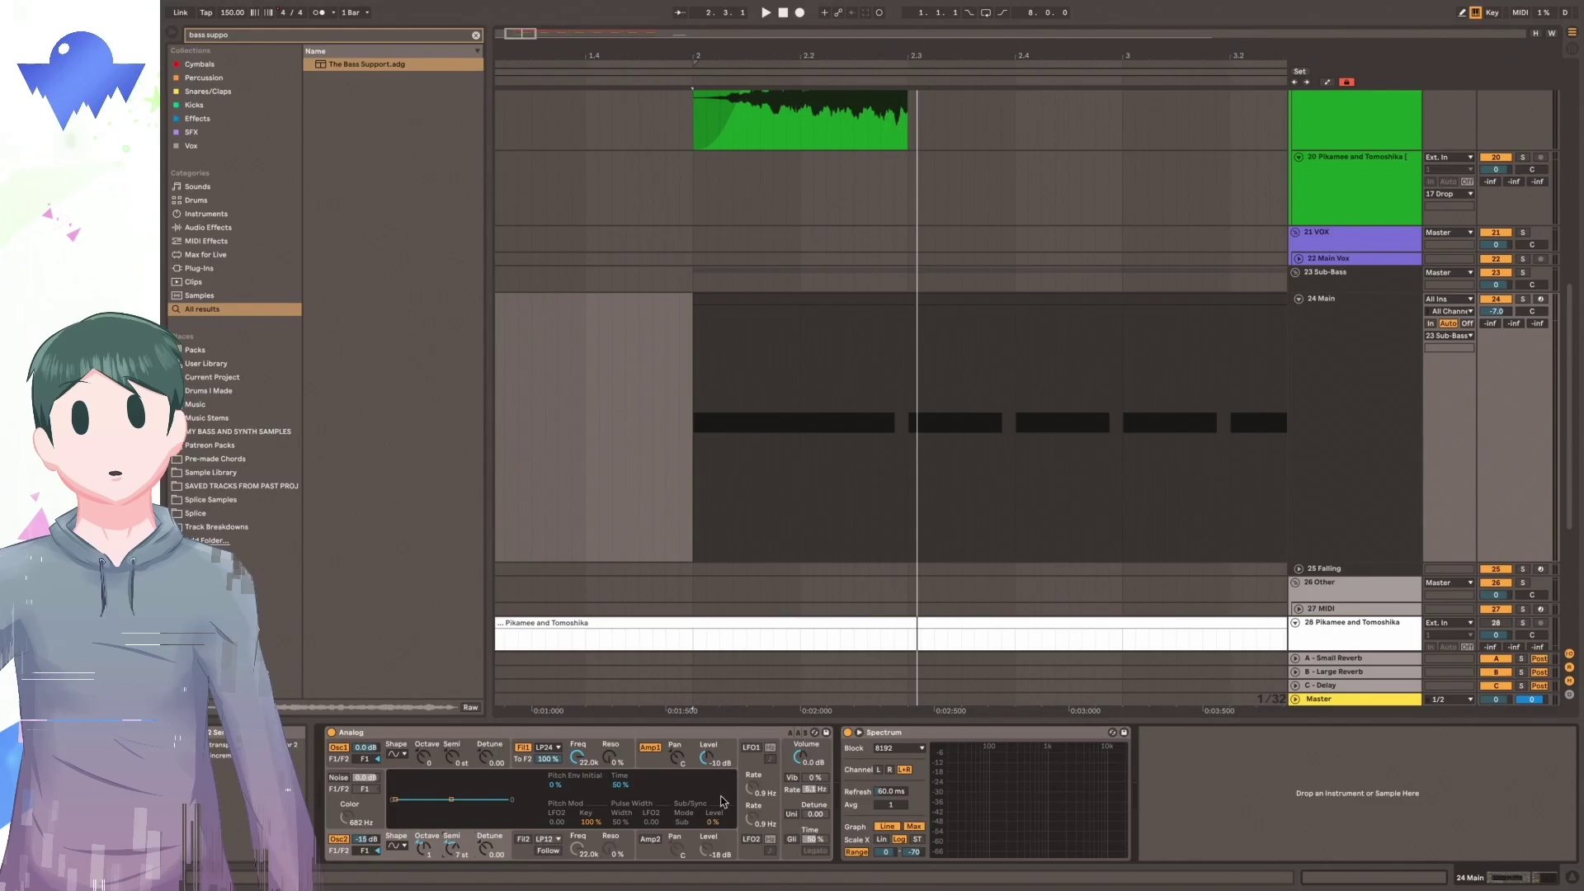
pyautogui.press('space')
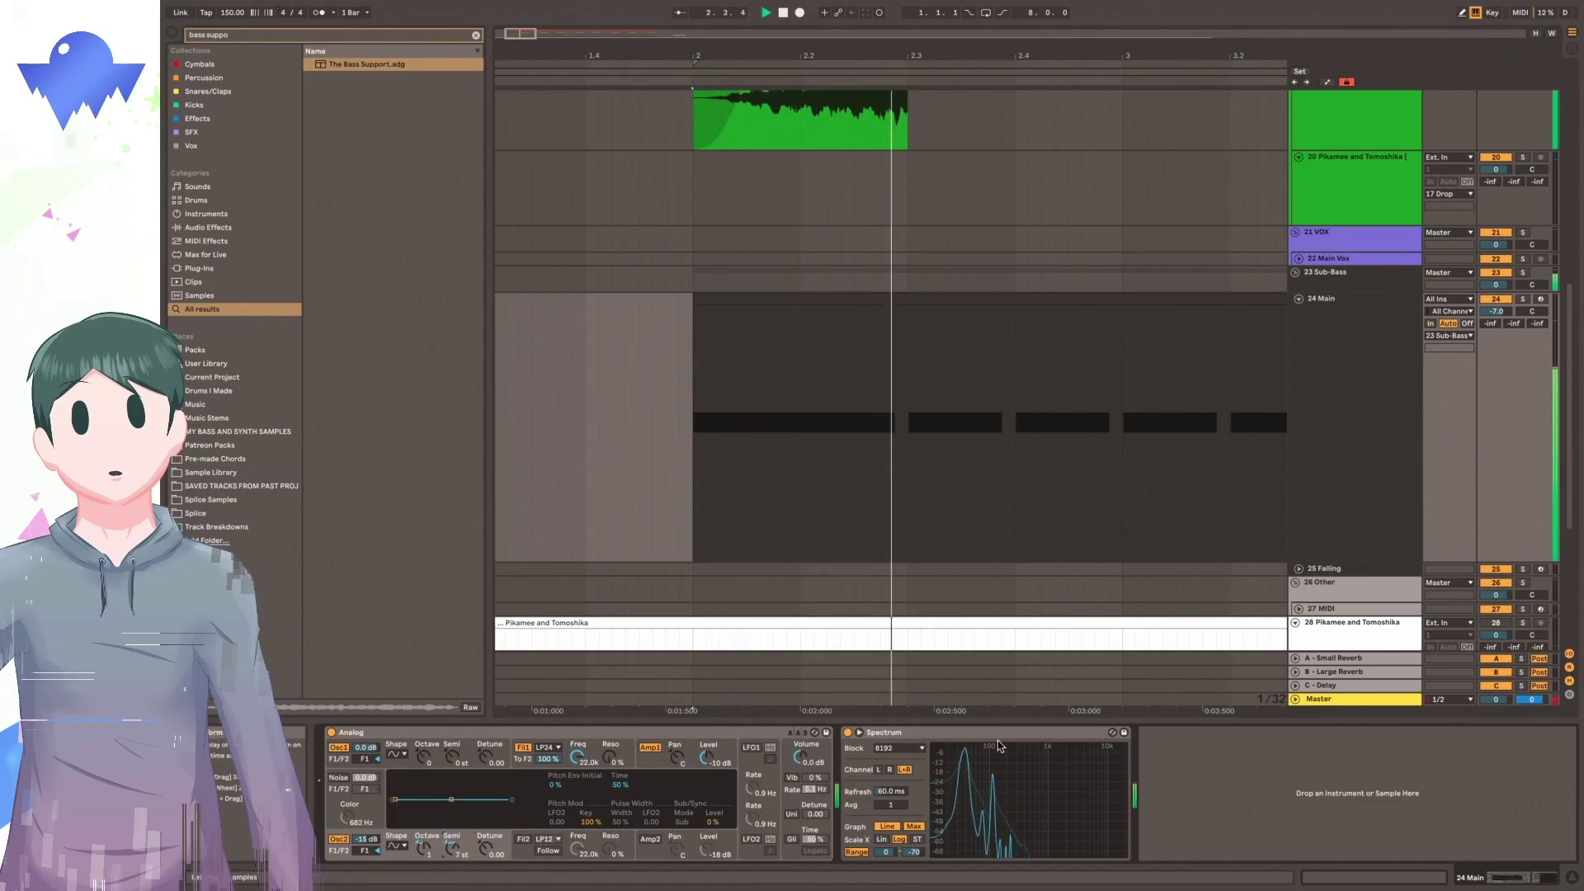
pyautogui.click(859, 732)
pyautogui.moveTo(738, 492); pyautogui.dragTo(755, 335)
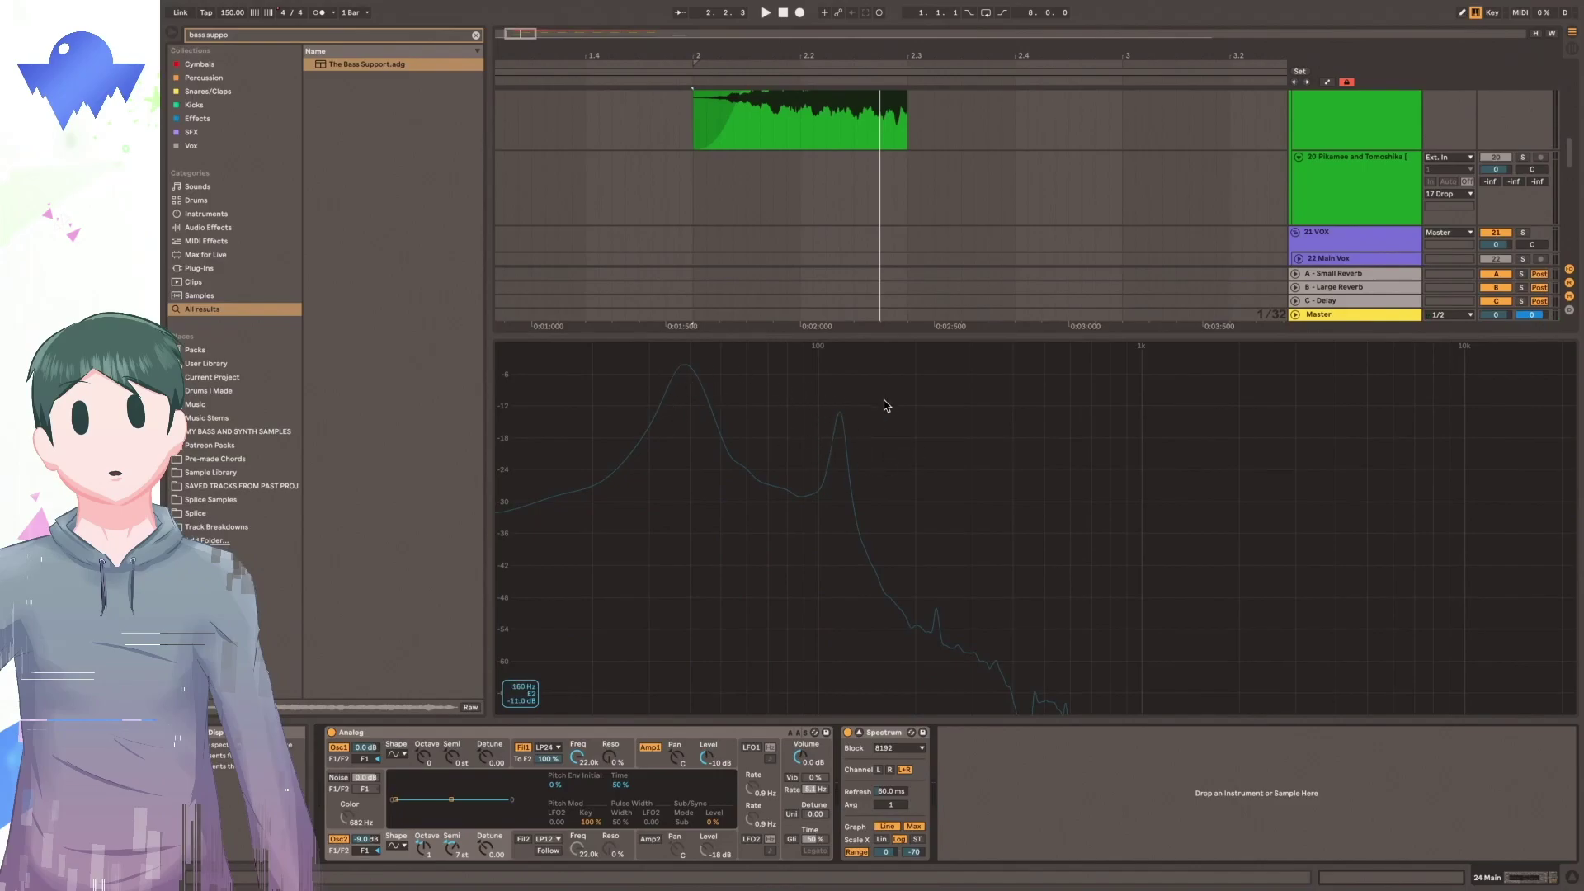
pyautogui.doubleClick(906, 424)
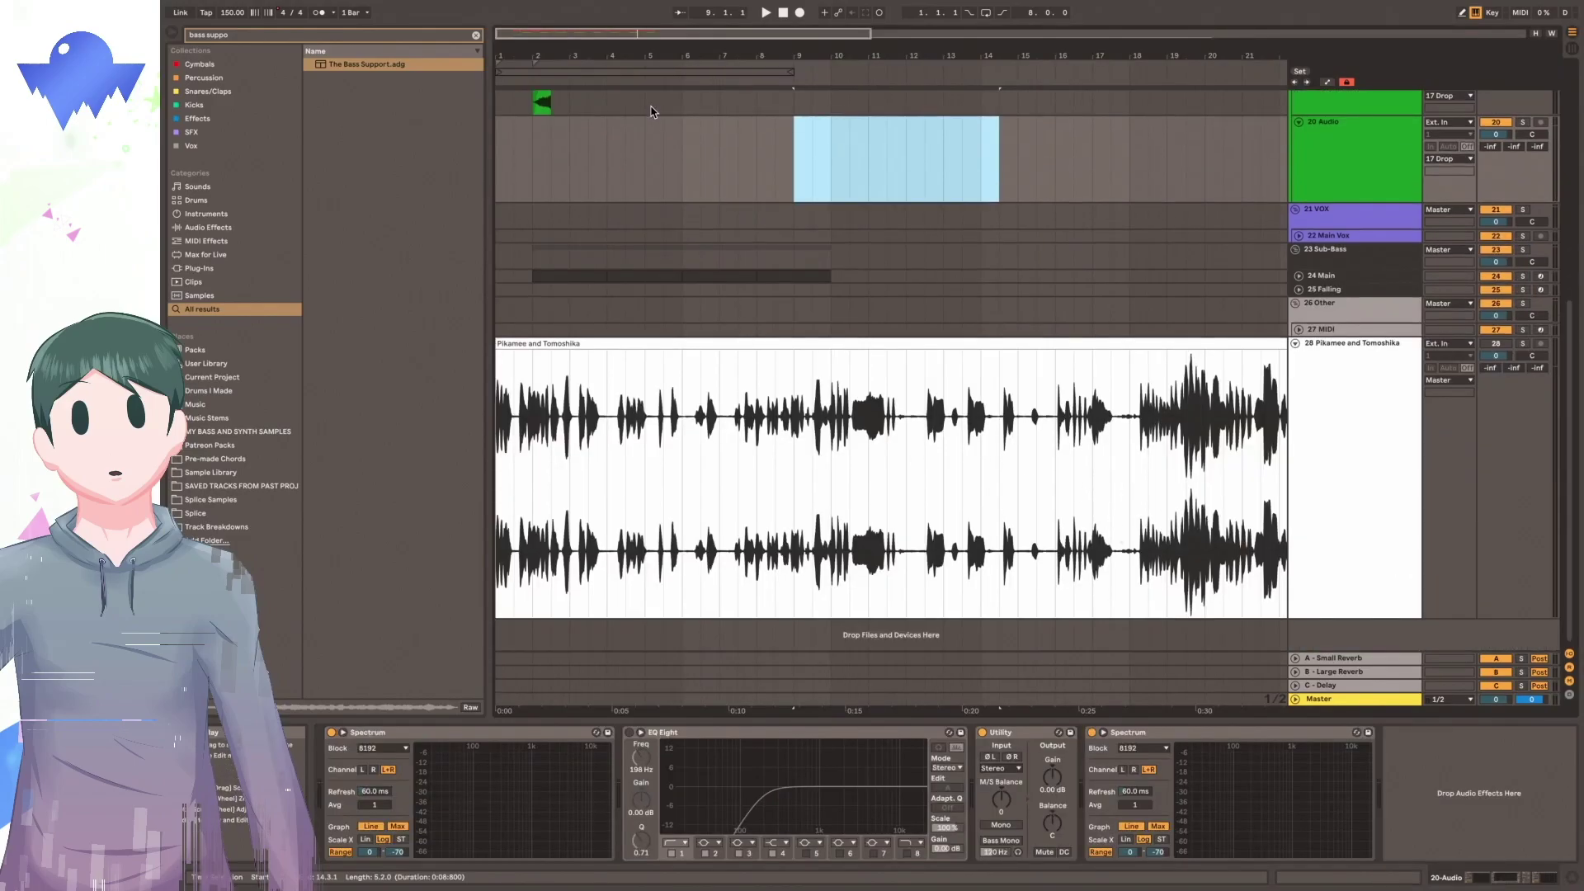
# Solo the Pikamee and Tomoshika recording and play it around bar 10 to find new source material.
pyautogui.scroll(5, 538, 106)
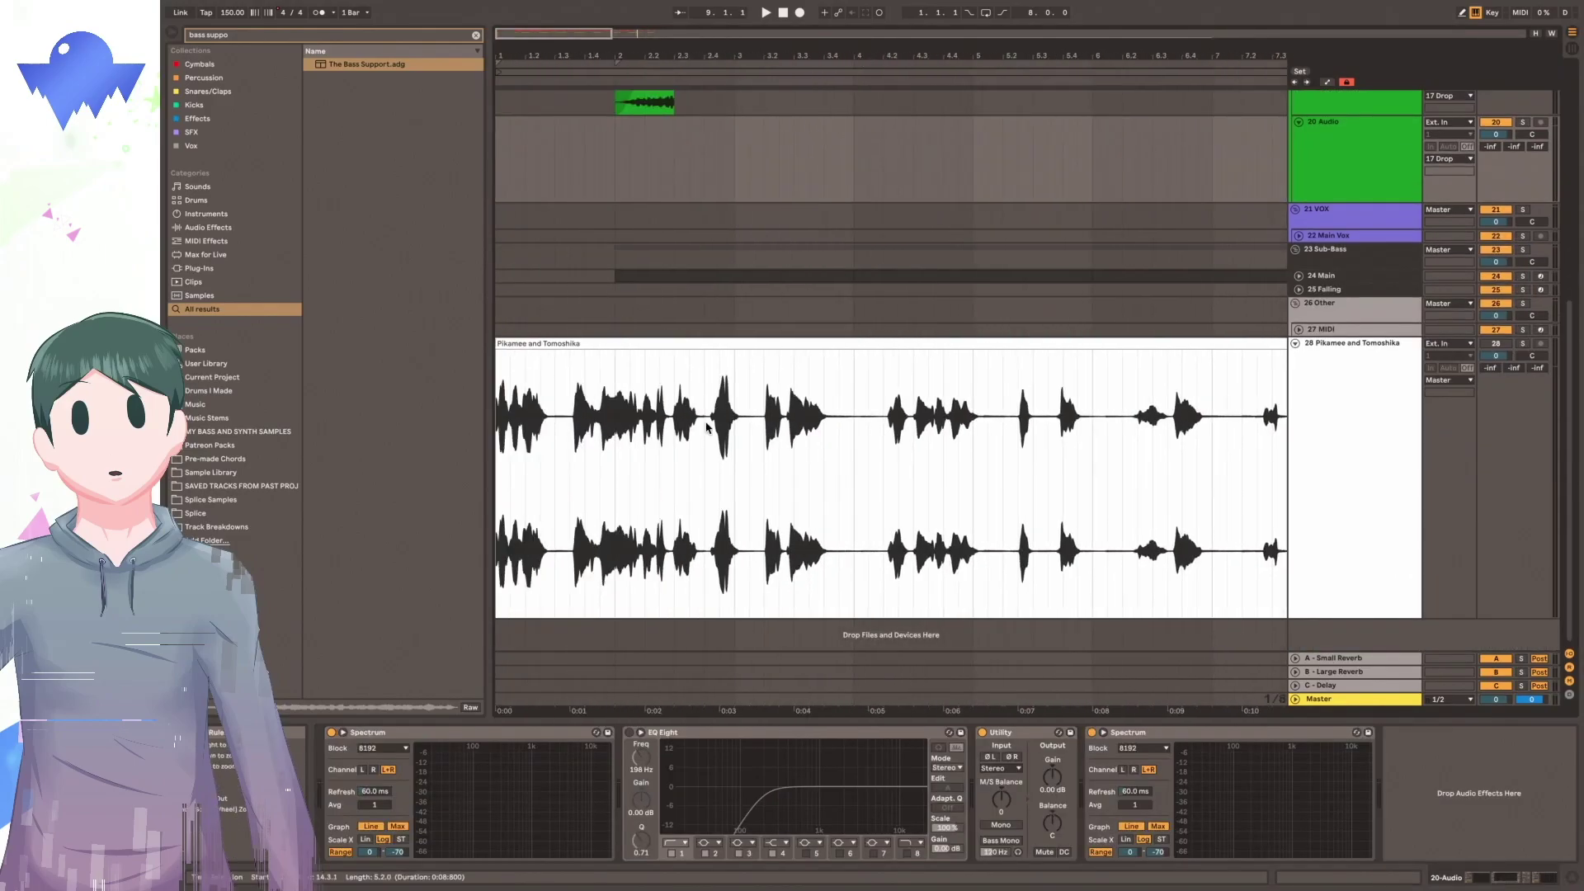
pyautogui.click(615, 485)
pyautogui.click(1523, 343)
pyautogui.press('space')
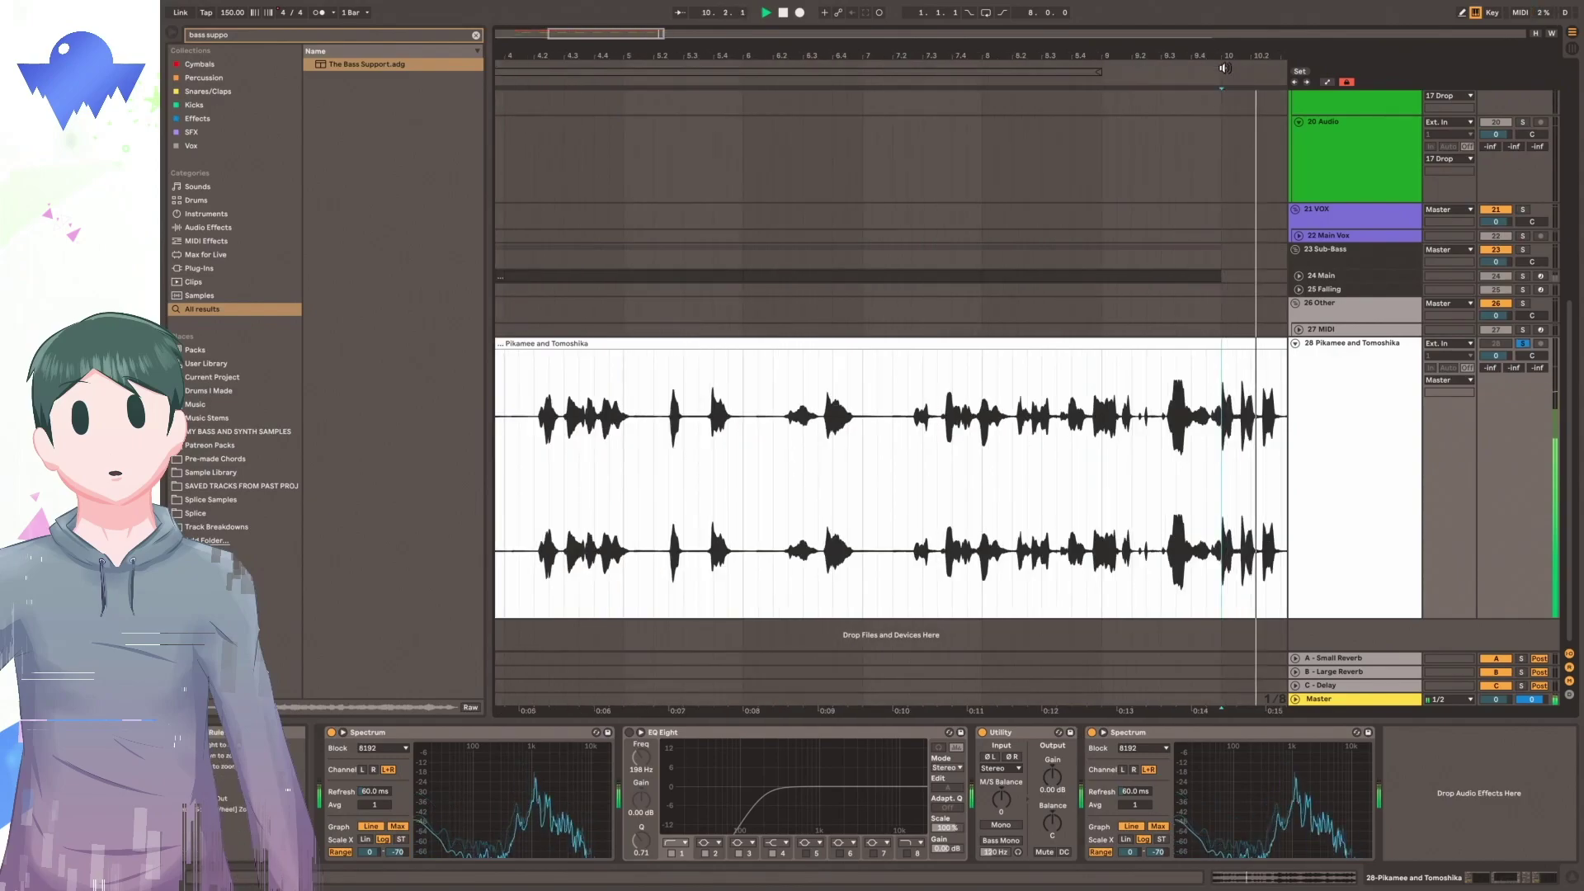
pyautogui.press('space')
# Audition the short syllables around bar 10 of the recording and select the one near 10.1.3, about 150 ms long.
pyautogui.moveTo(1223, 63)
pyautogui.mouseDown()
pyautogui.moveTo(829, 68)
pyautogui.moveTo(894, 285)
pyautogui.mouseUp()
pyautogui.click(874, 393)
pyautogui.press('space')
pyautogui.press('space')
pyautogui.press('space')
pyautogui.press('space')
pyautogui.press('space')
pyautogui.press('space')
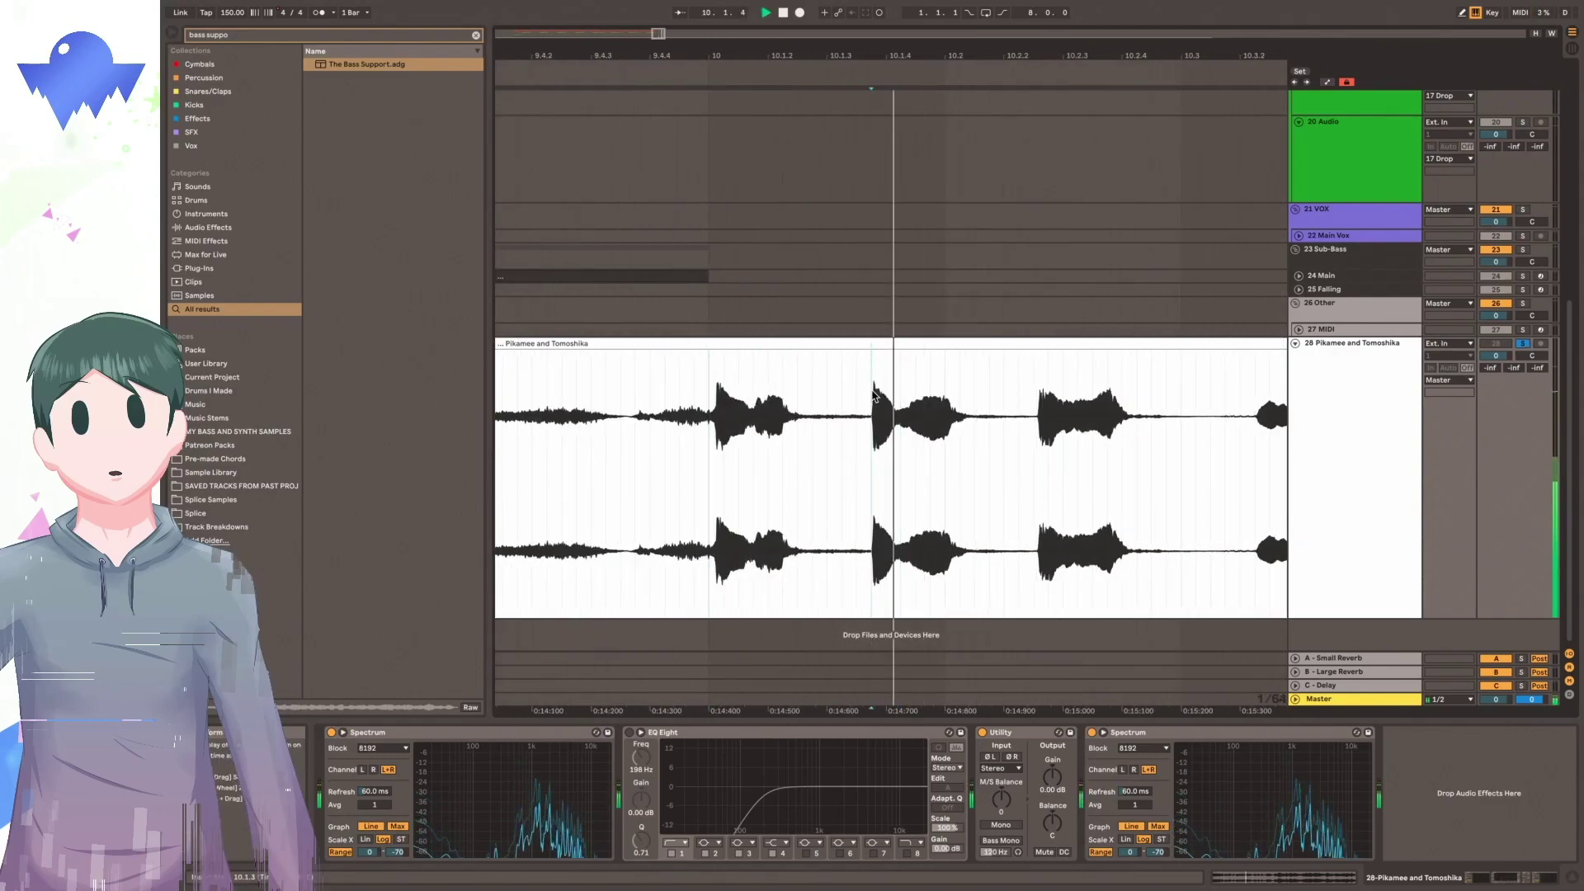
pyautogui.moveTo(874, 396); pyautogui.dragTo(962, 411)
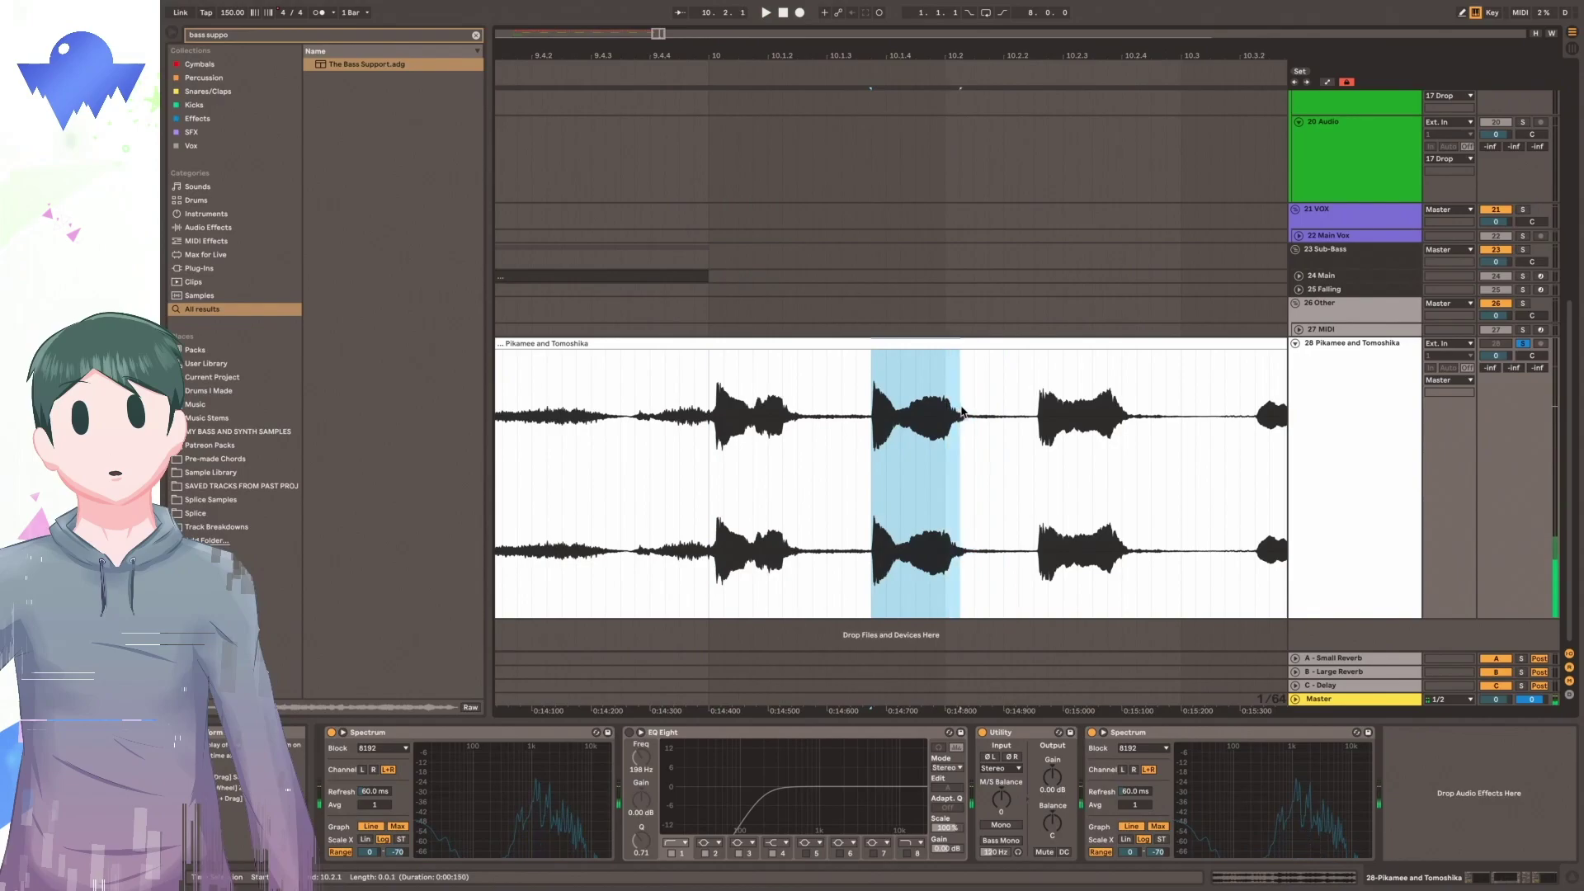
# Load Vital onto the duplicated Serum track in the Drop group and import the short voice clip as oscillator 1's wavetable.
pyautogui.scroll(-8, 1207, 276)
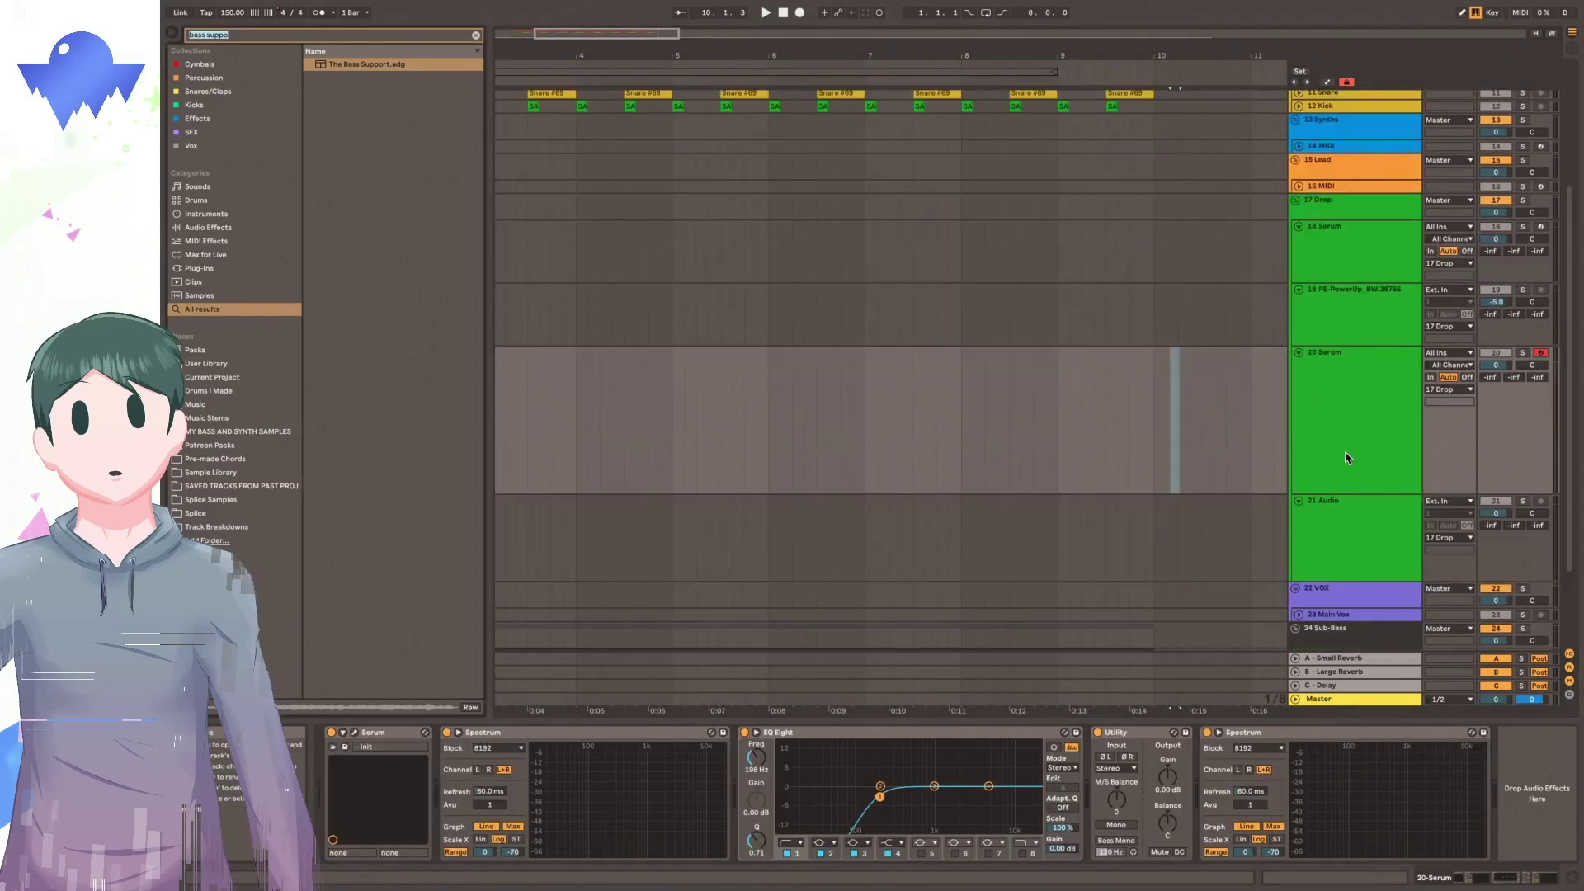
pyautogui.hotkey('ctrl', 'f')
pyautogui.write('vital')
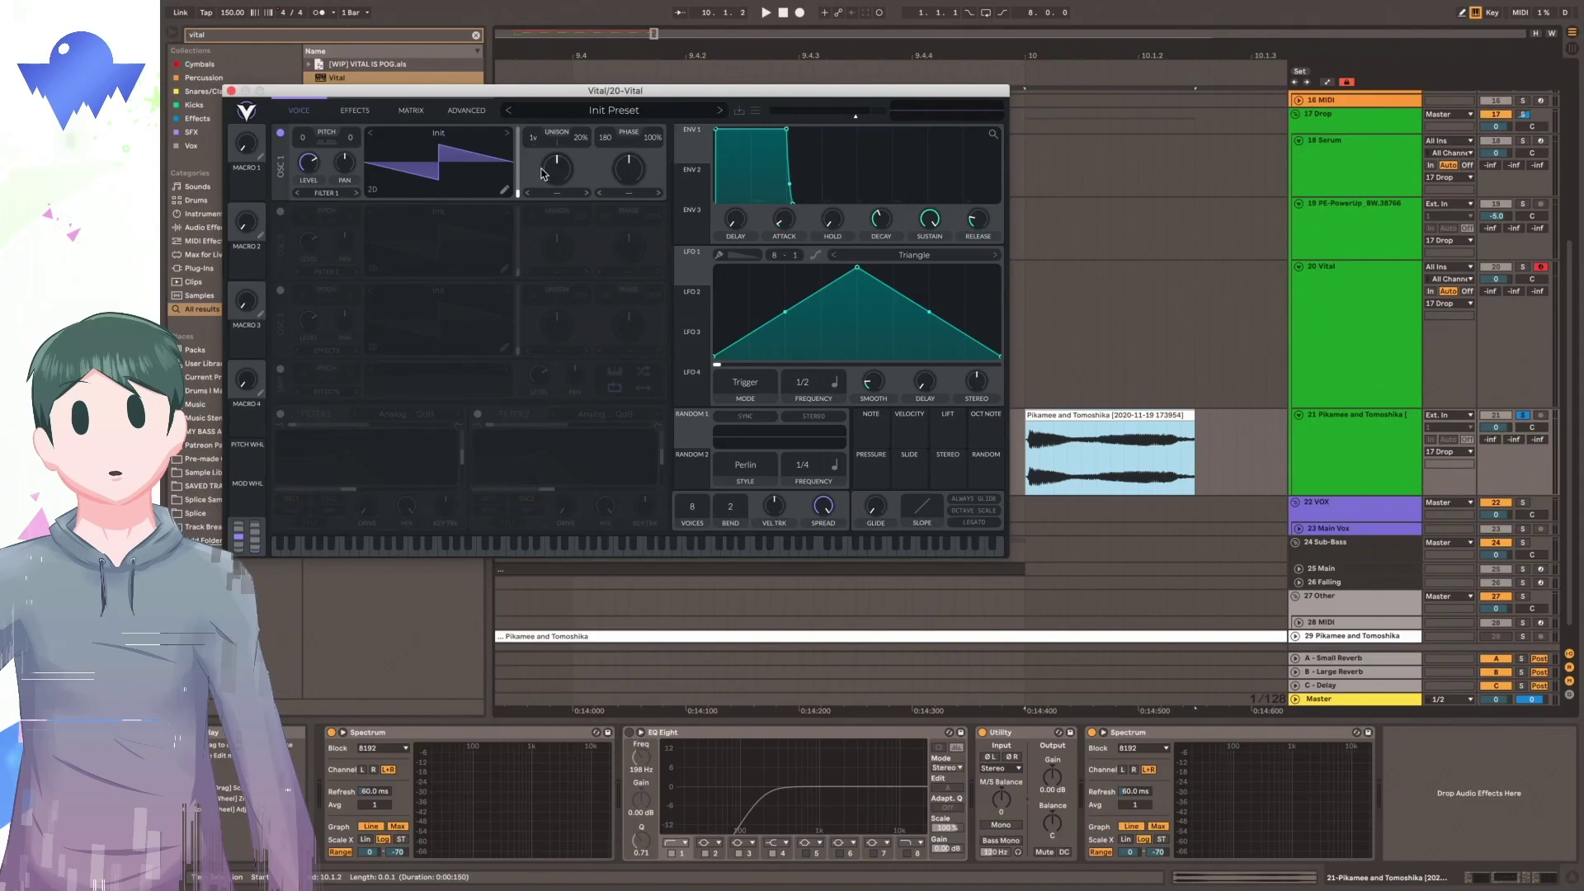
pyautogui.moveTo(1080, 416); pyautogui.dragTo(440, 163)
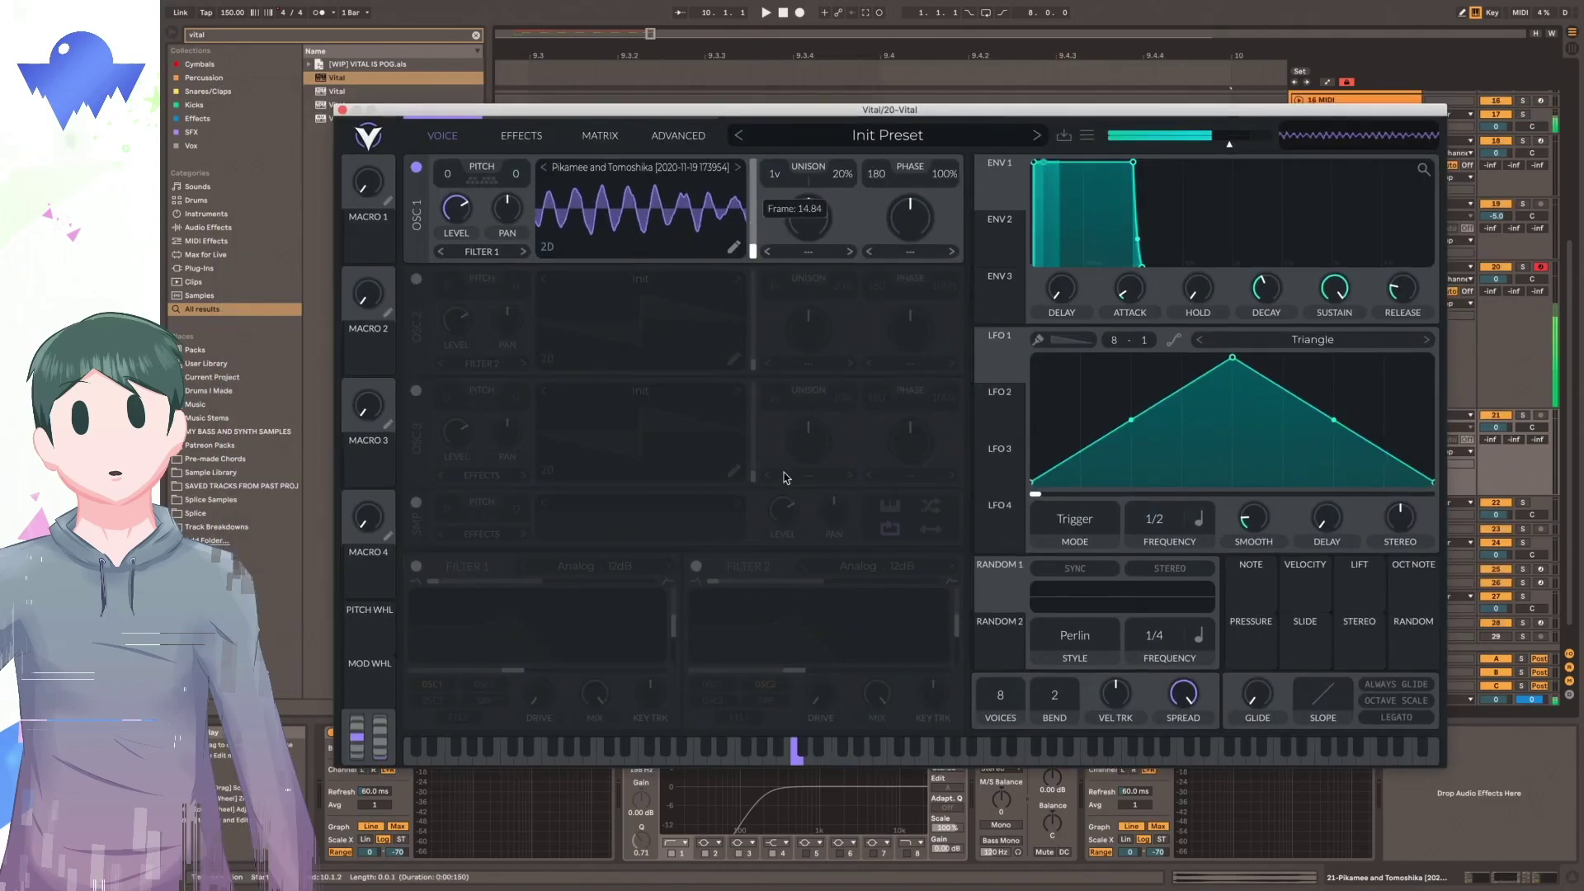
# Set oscillator 1's spectral morph to Form Scale, wave morph to Squeeze and phase randomization to 0%, and adjust both morph amounts.
pyautogui.moveTo(783, 473); pyautogui.dragTo(804, 503)
pyautogui.moveTo(668, 112); pyautogui.dragTo(720, 67)
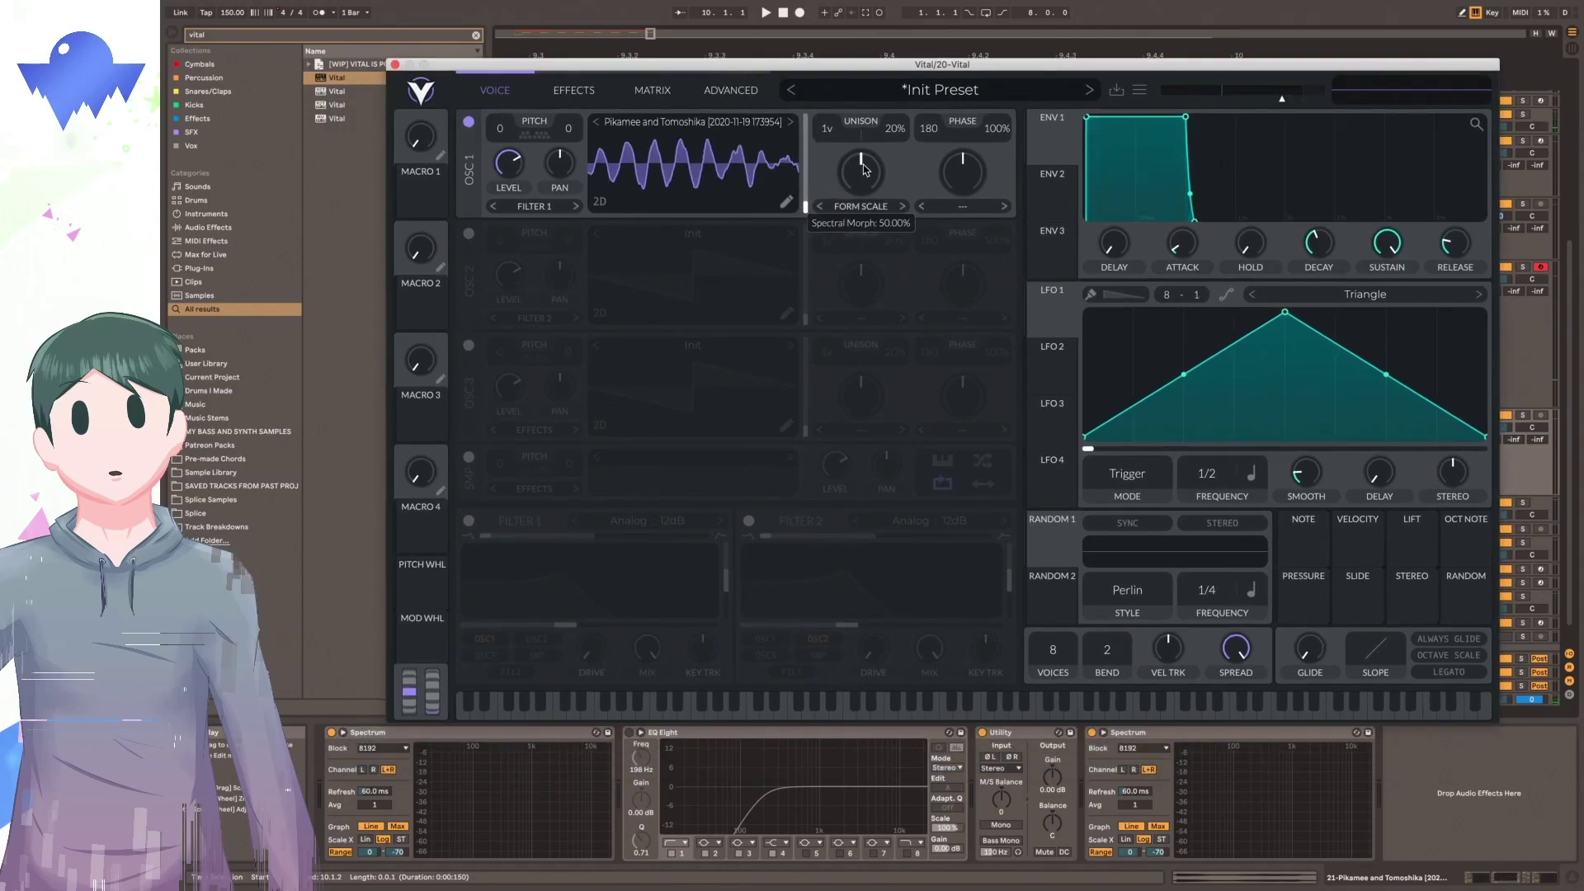
pyautogui.moveTo(883, 66); pyautogui.dragTo(869, 115)
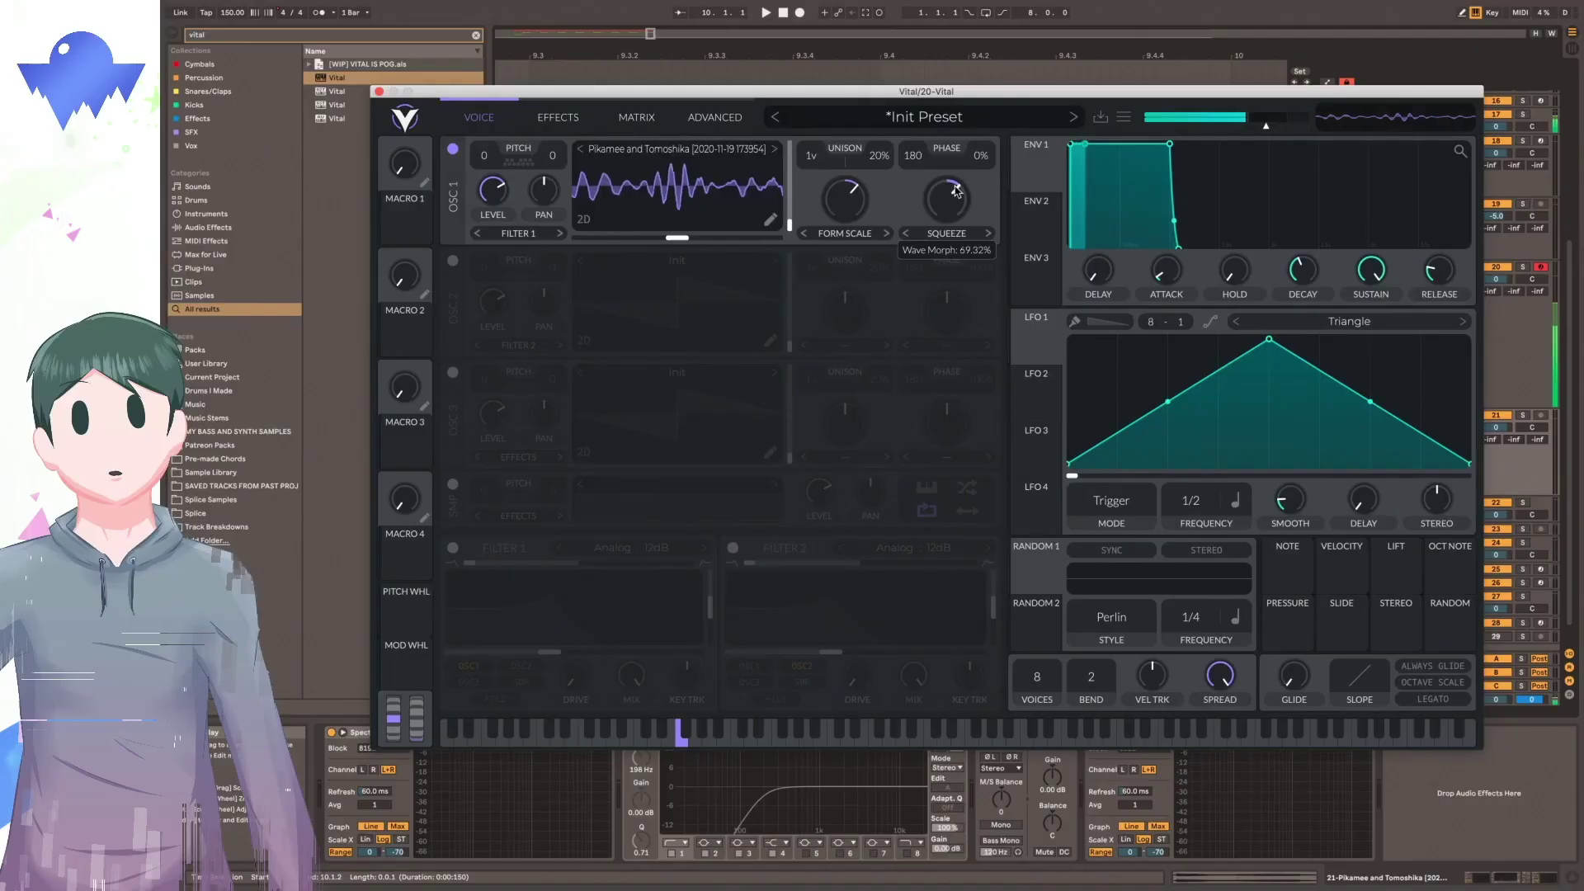
pyautogui.moveTo(959, 194)
pyautogui.mouseDown()
pyautogui.moveTo(959, 178)
pyautogui.moveTo(958, 235)
pyautogui.moveTo(954, 198)
pyautogui.mouseUp()
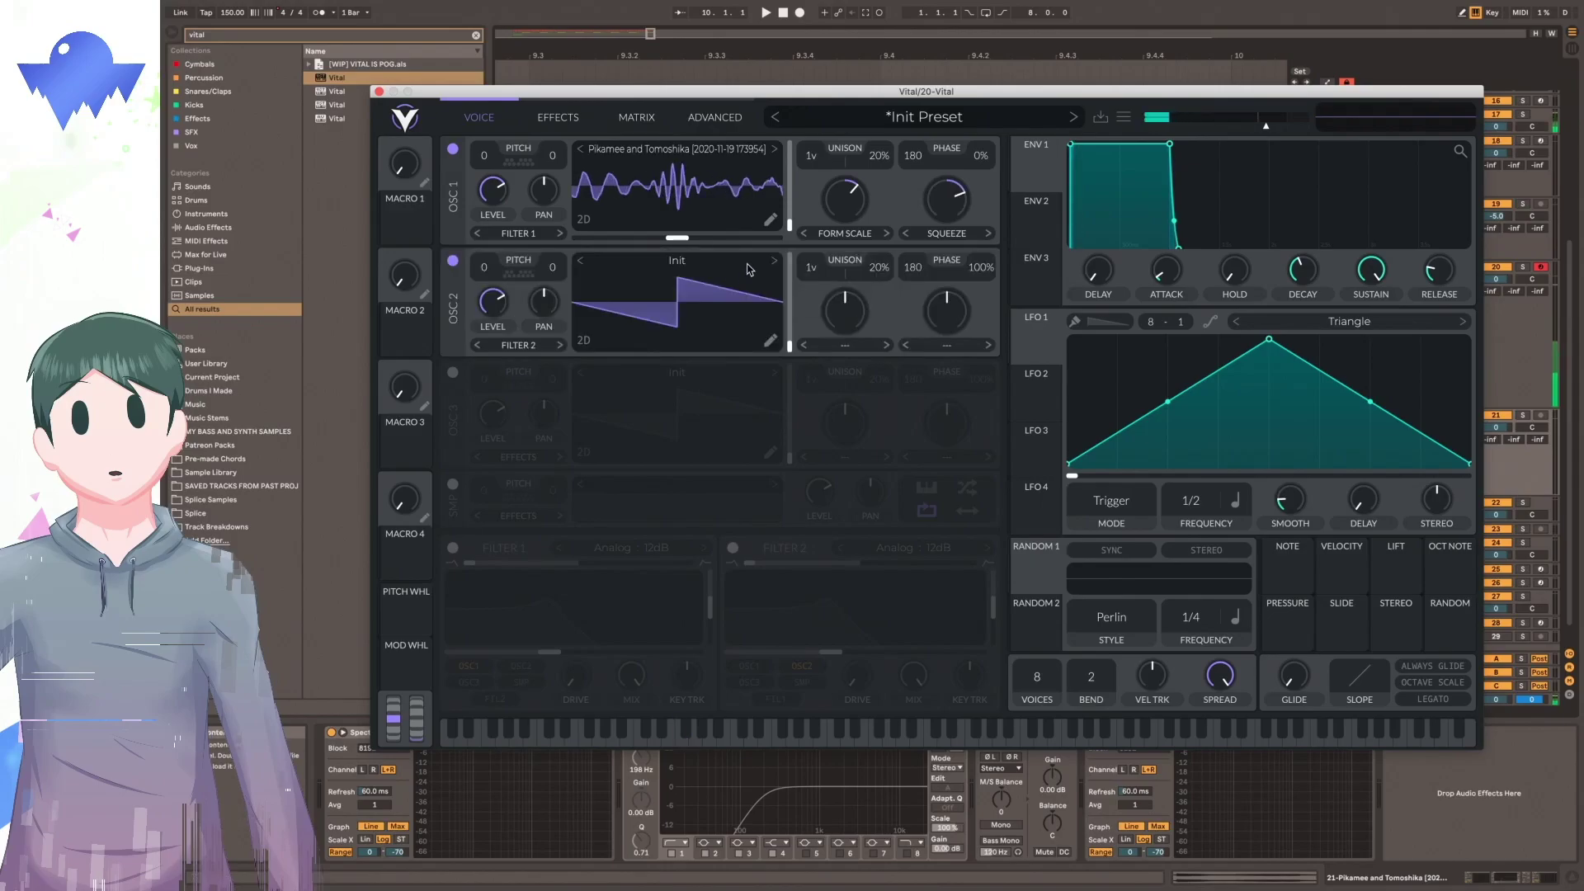
# Enable oscillator 2 with the Basic Shapes wavetable and set its frame to about 58.
pyautogui.click(748, 265)
pyautogui.click(870, 310)
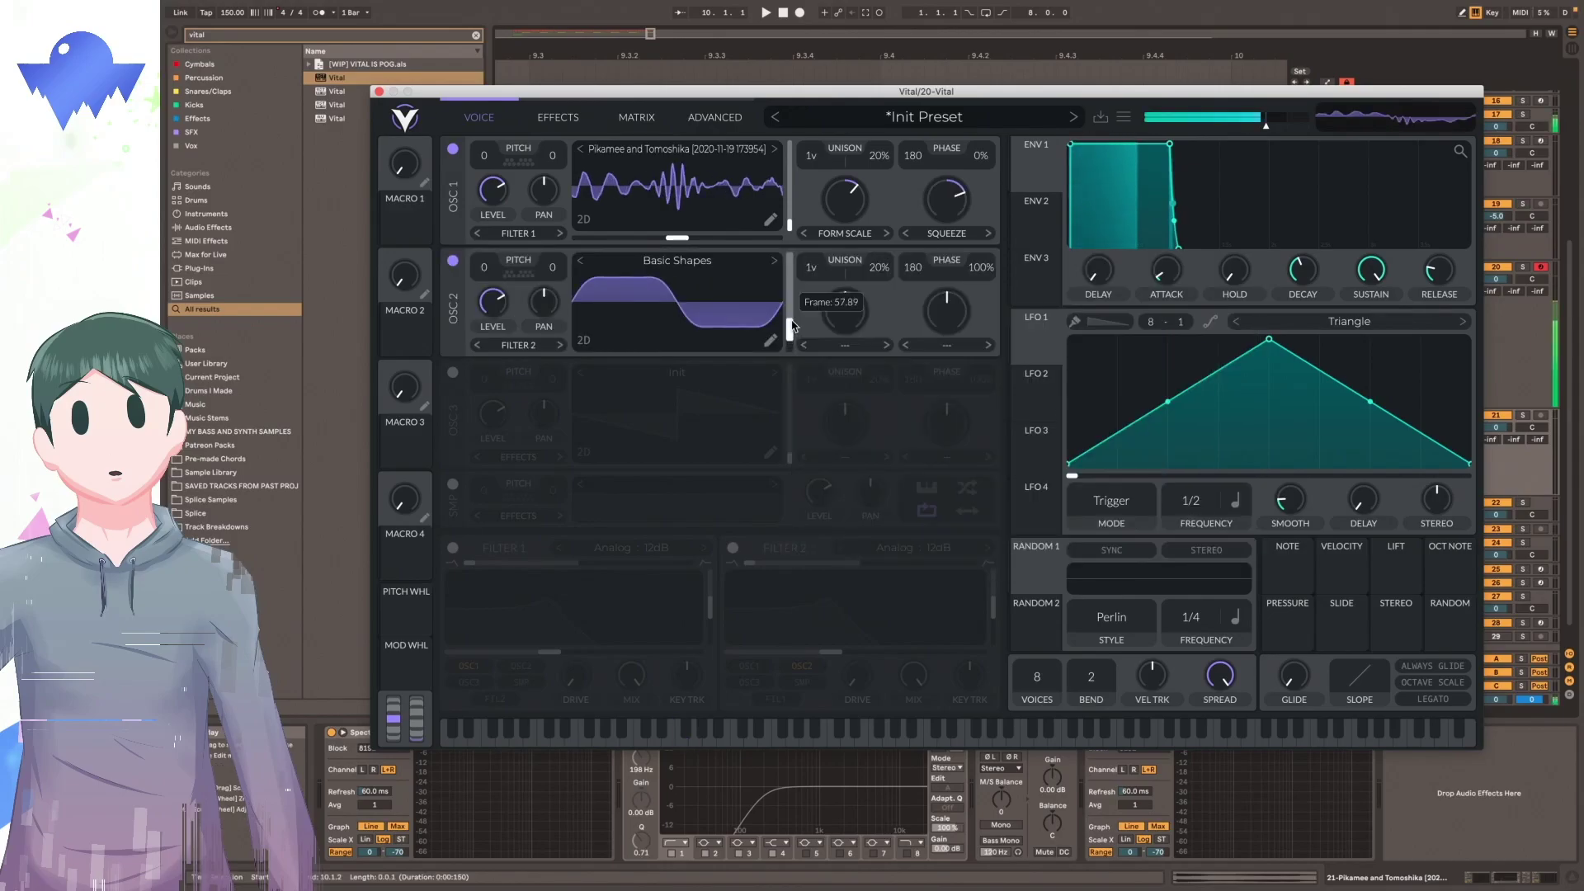
pyautogui.press('super+w')
# Create a MIDI clip on the Vital track from 2.3 to bar 4, following the Serum clip.
pyautogui.scroll(-10, 958, 556)
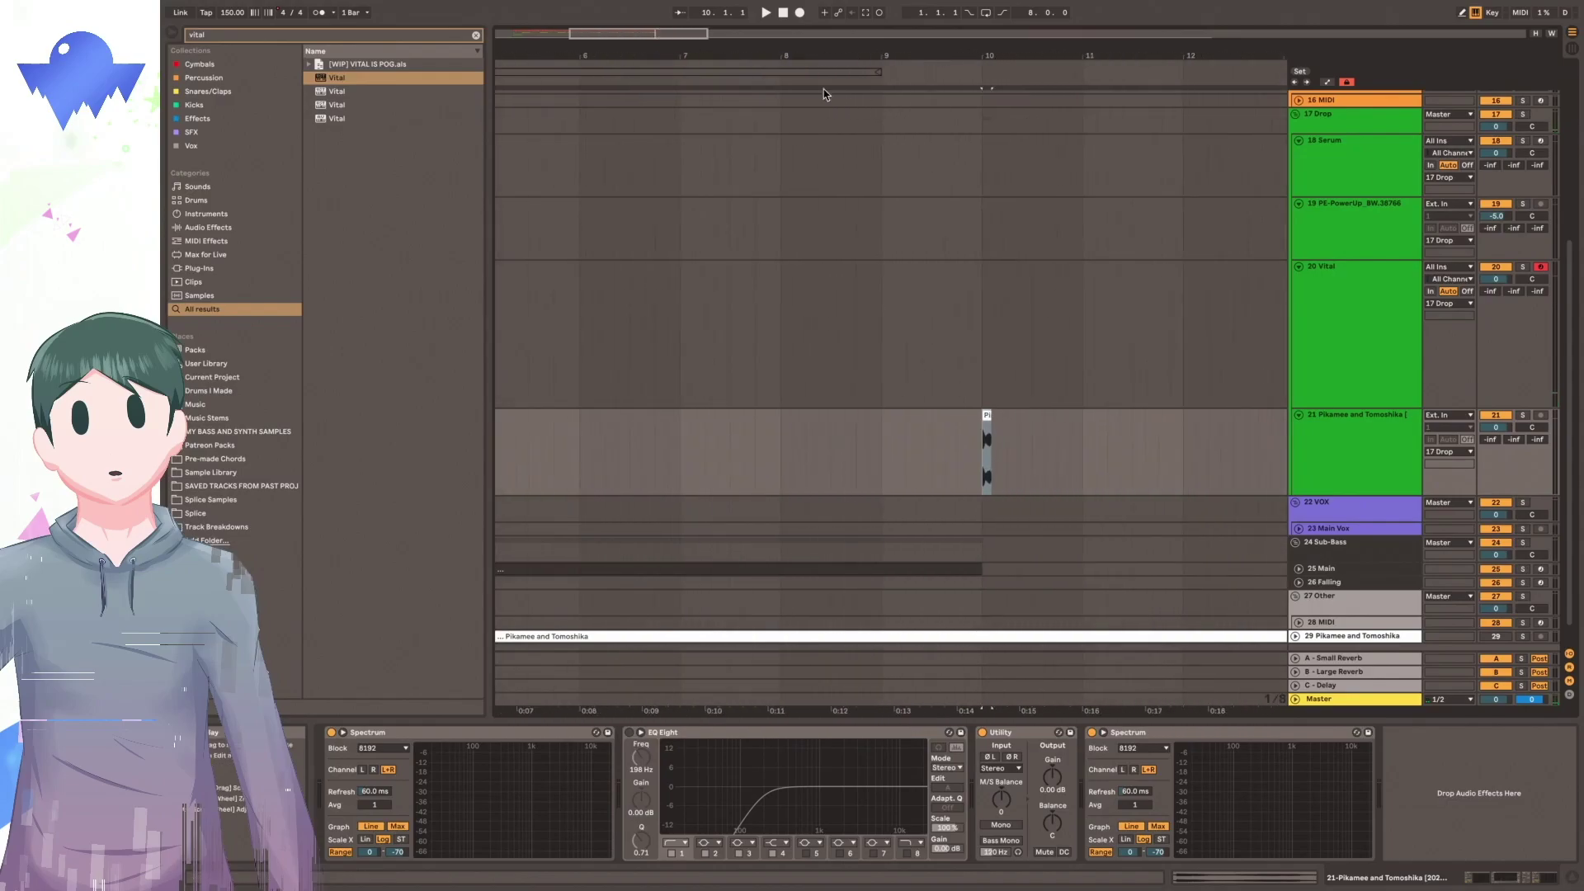
pyautogui.hscroll(-5, 831, 98)
pyautogui.scroll(3, 618, 73)
pyautogui.scroll(3, 990, 247)
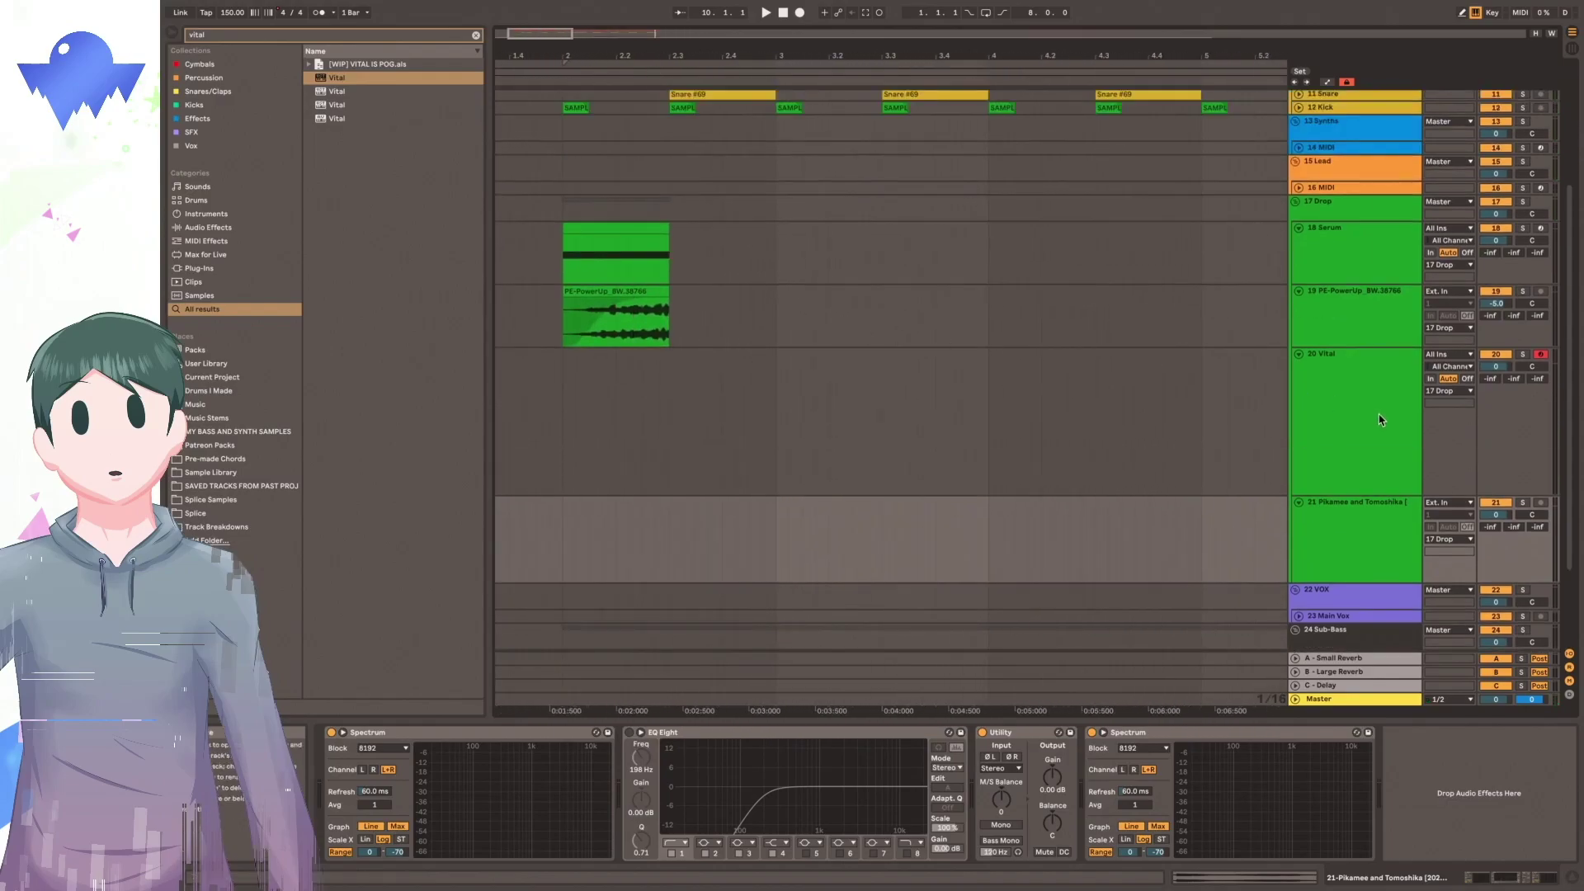
pyautogui.click(1379, 417)
pyautogui.scroll(-4, 1452, 378)
pyautogui.scroll(2, 1492, 378)
pyautogui.scroll(-1, 1492, 378)
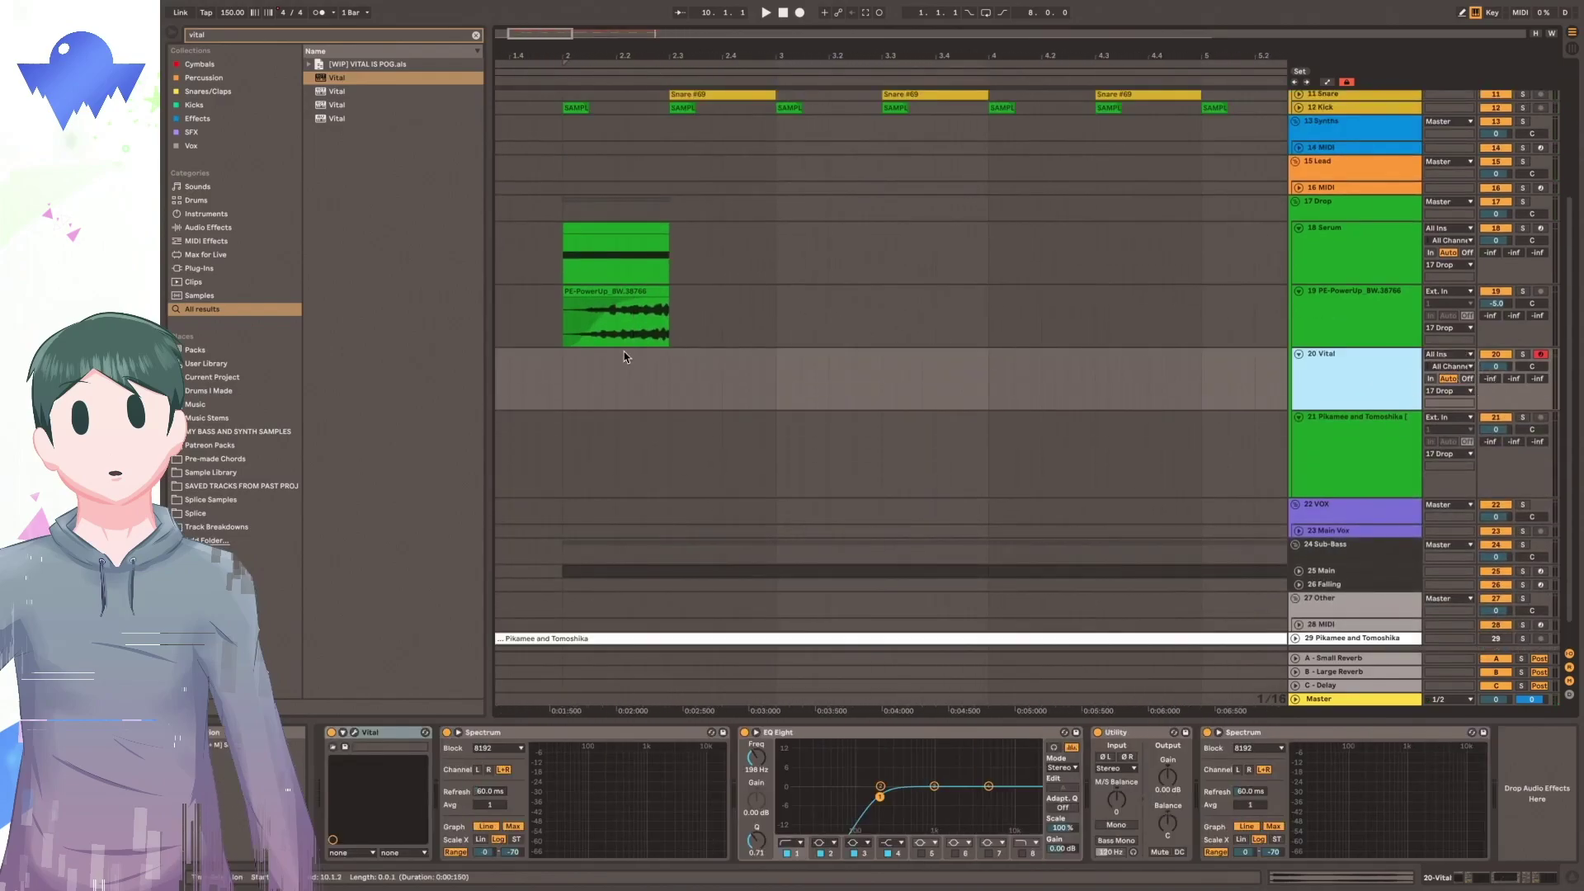
pyautogui.scroll(-2, 701, 399)
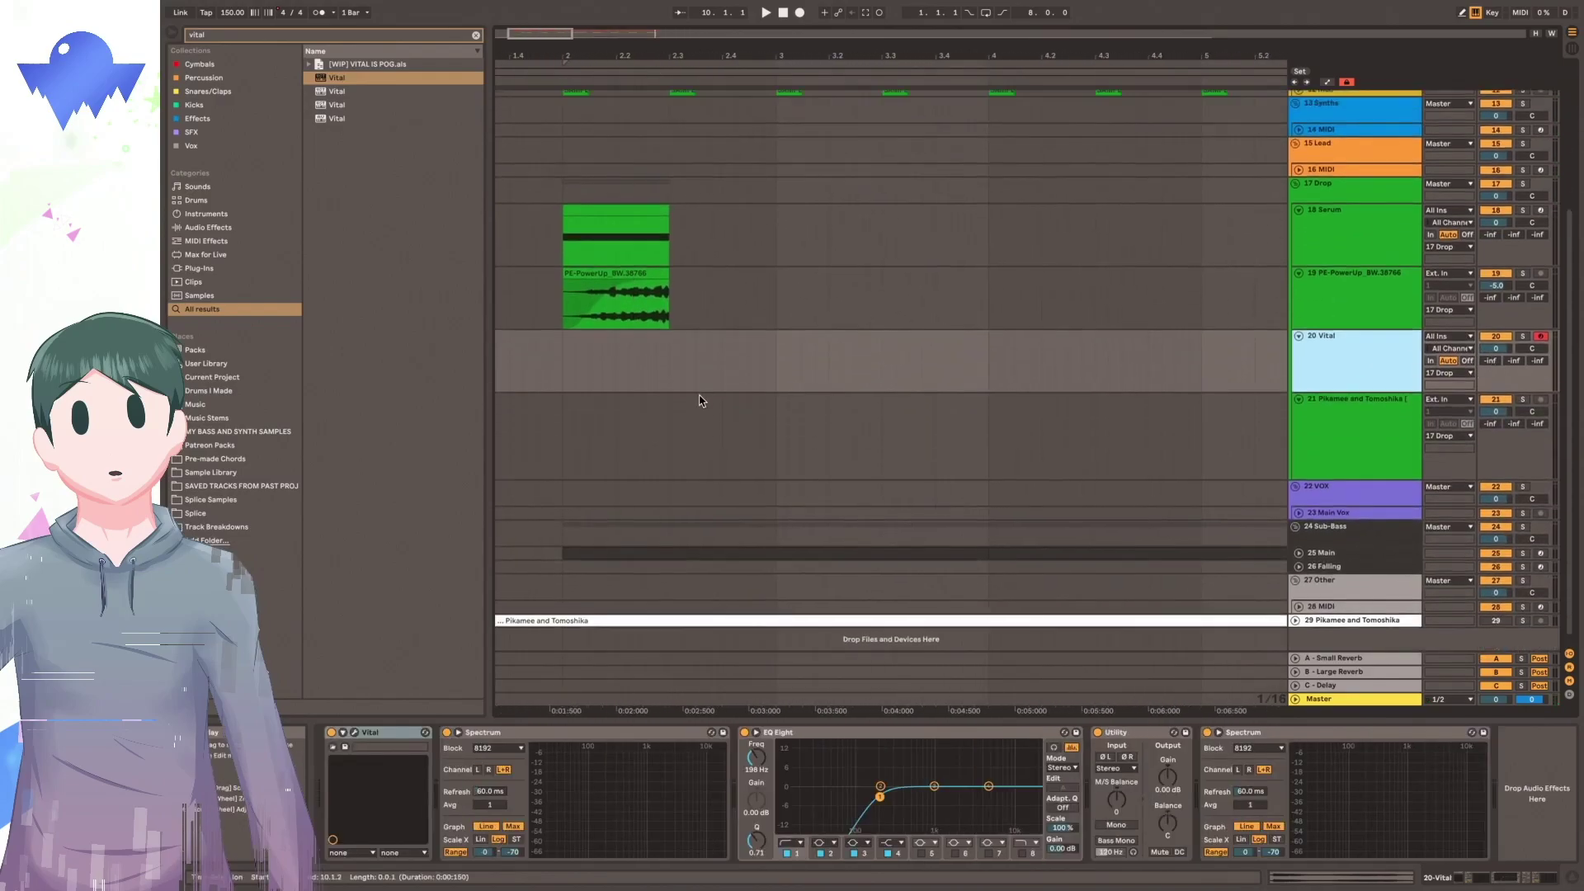
pyautogui.scroll(2, 701, 399)
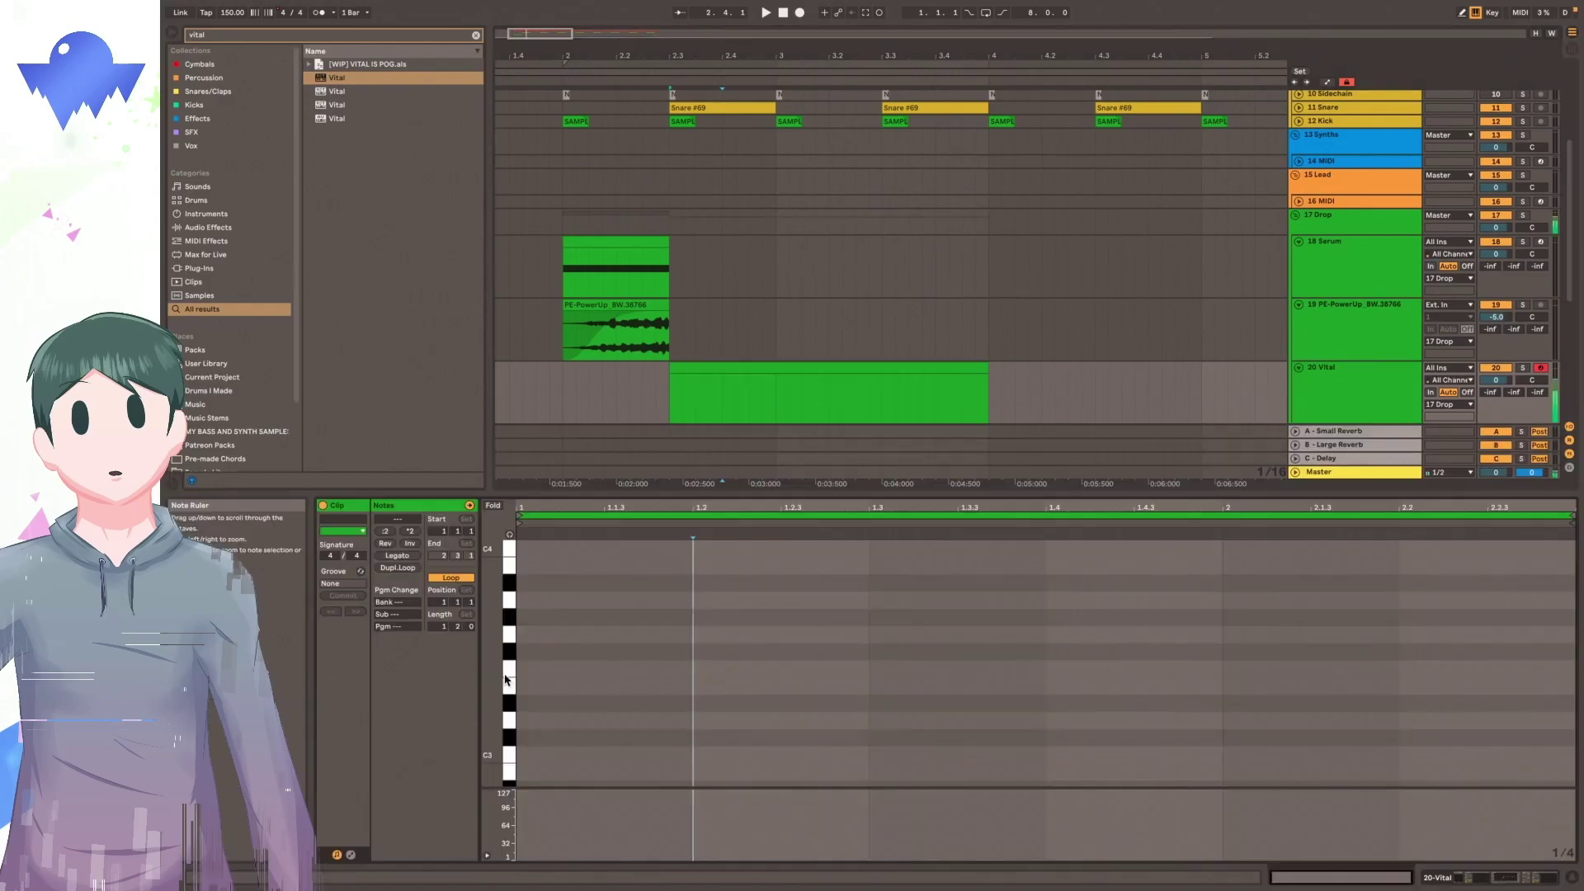
# Add a low bass note to the new Vital clip and lengthen it.
pyautogui.scroll(-3, 767, 733)
pyautogui.scroll(-10, 747, 743)
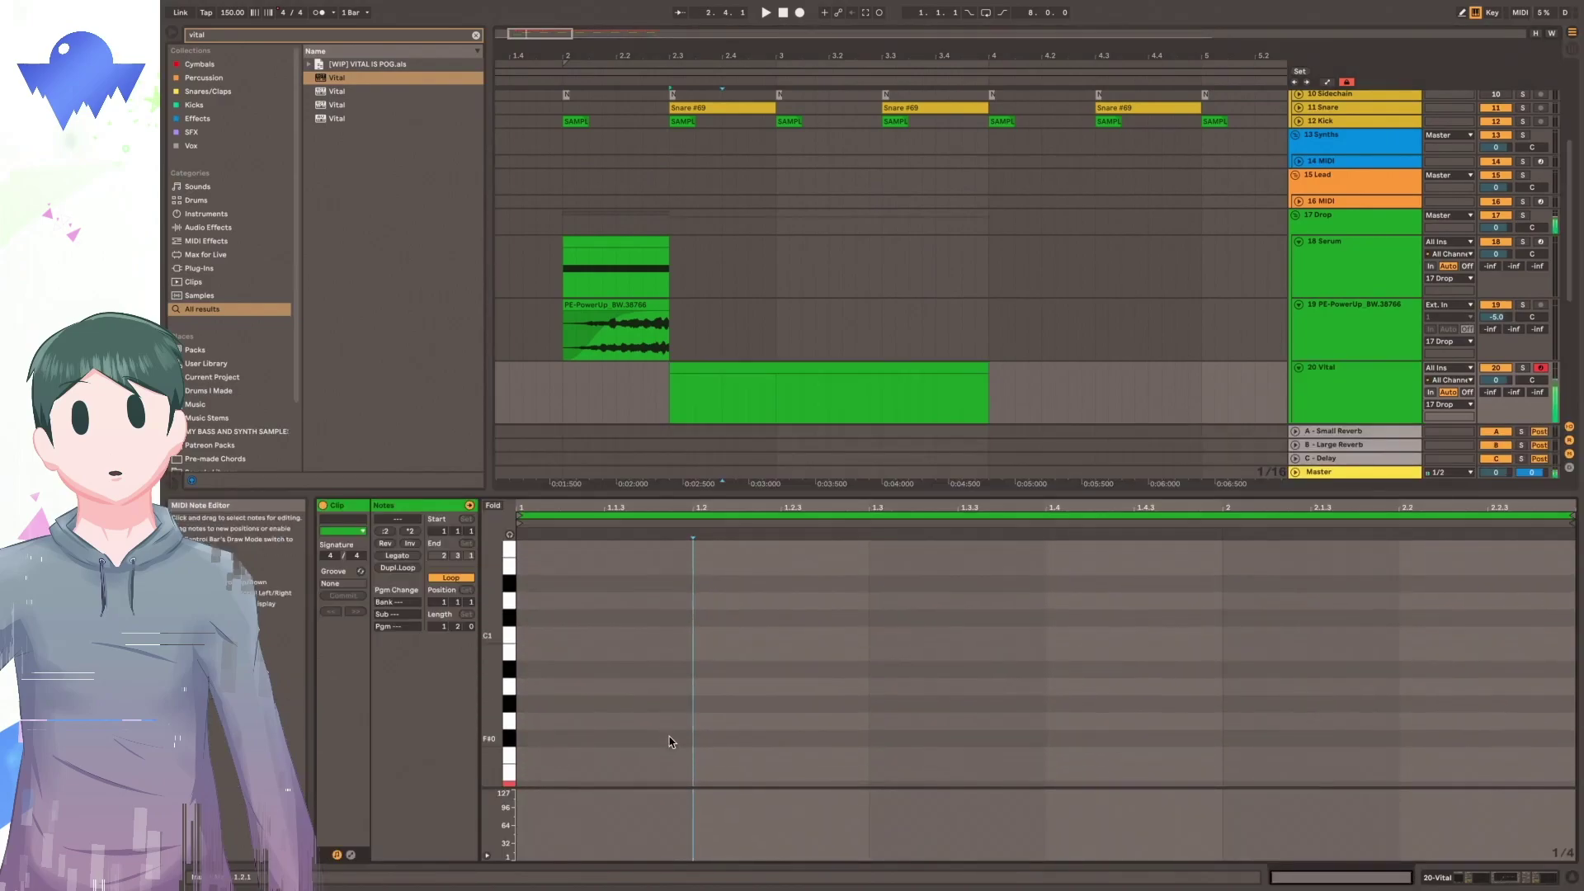
pyautogui.doubleClick(654, 657)
pyautogui.hotkey('shift', 'Right')
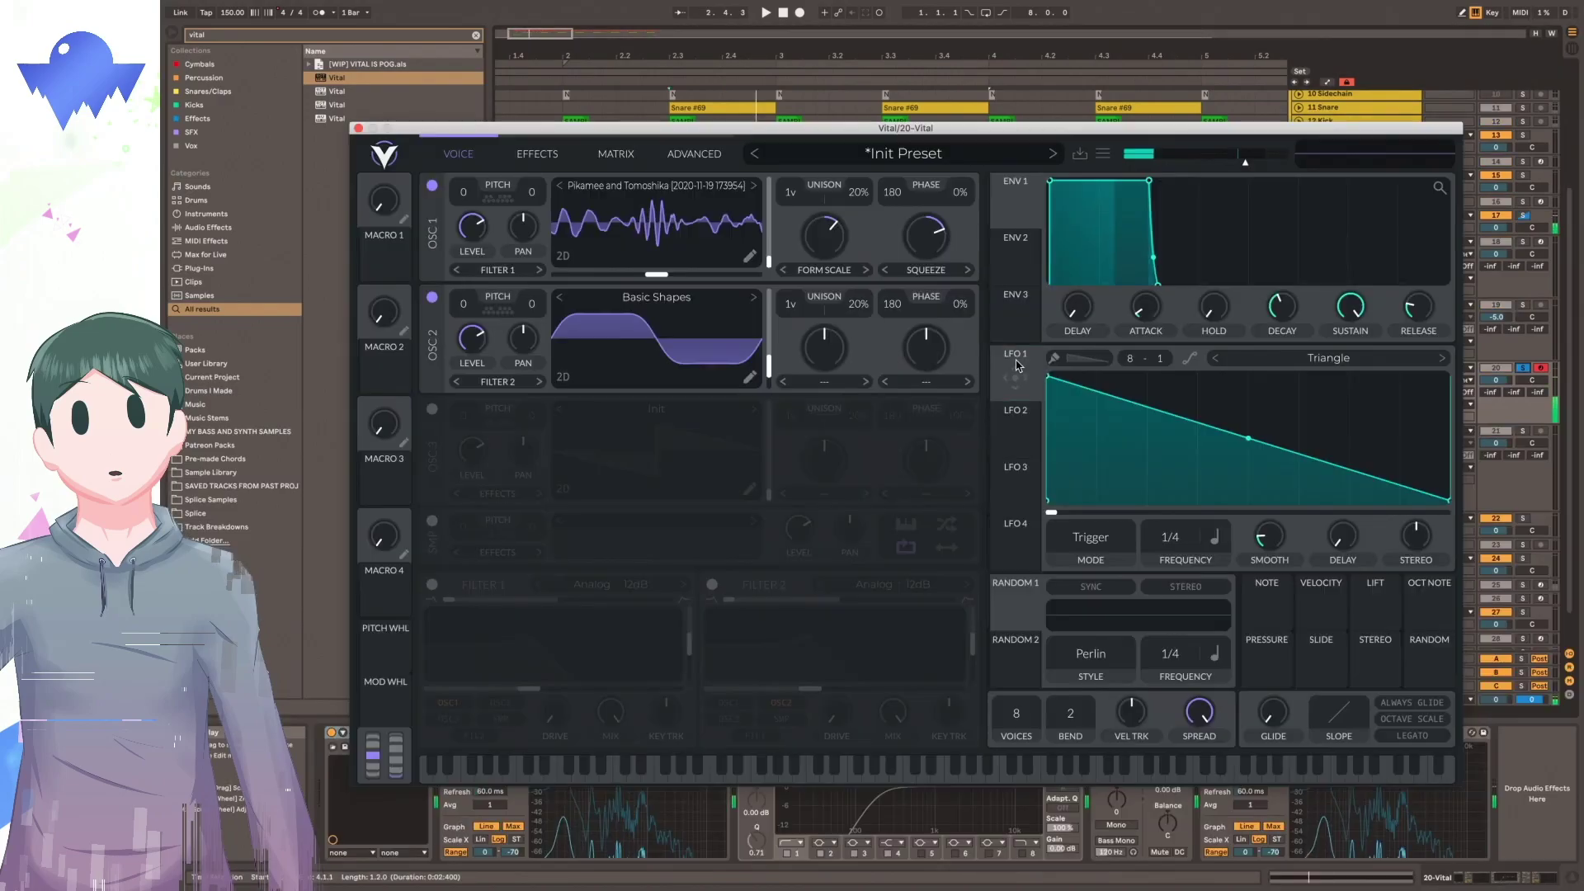
# Assign LFO 1, a descending ramp at 1/4, to oscillator 1's Squeeze amount and play the clip.
pyautogui.moveTo(1018, 375); pyautogui.dragTo(925, 229)
pyautogui.press('space')
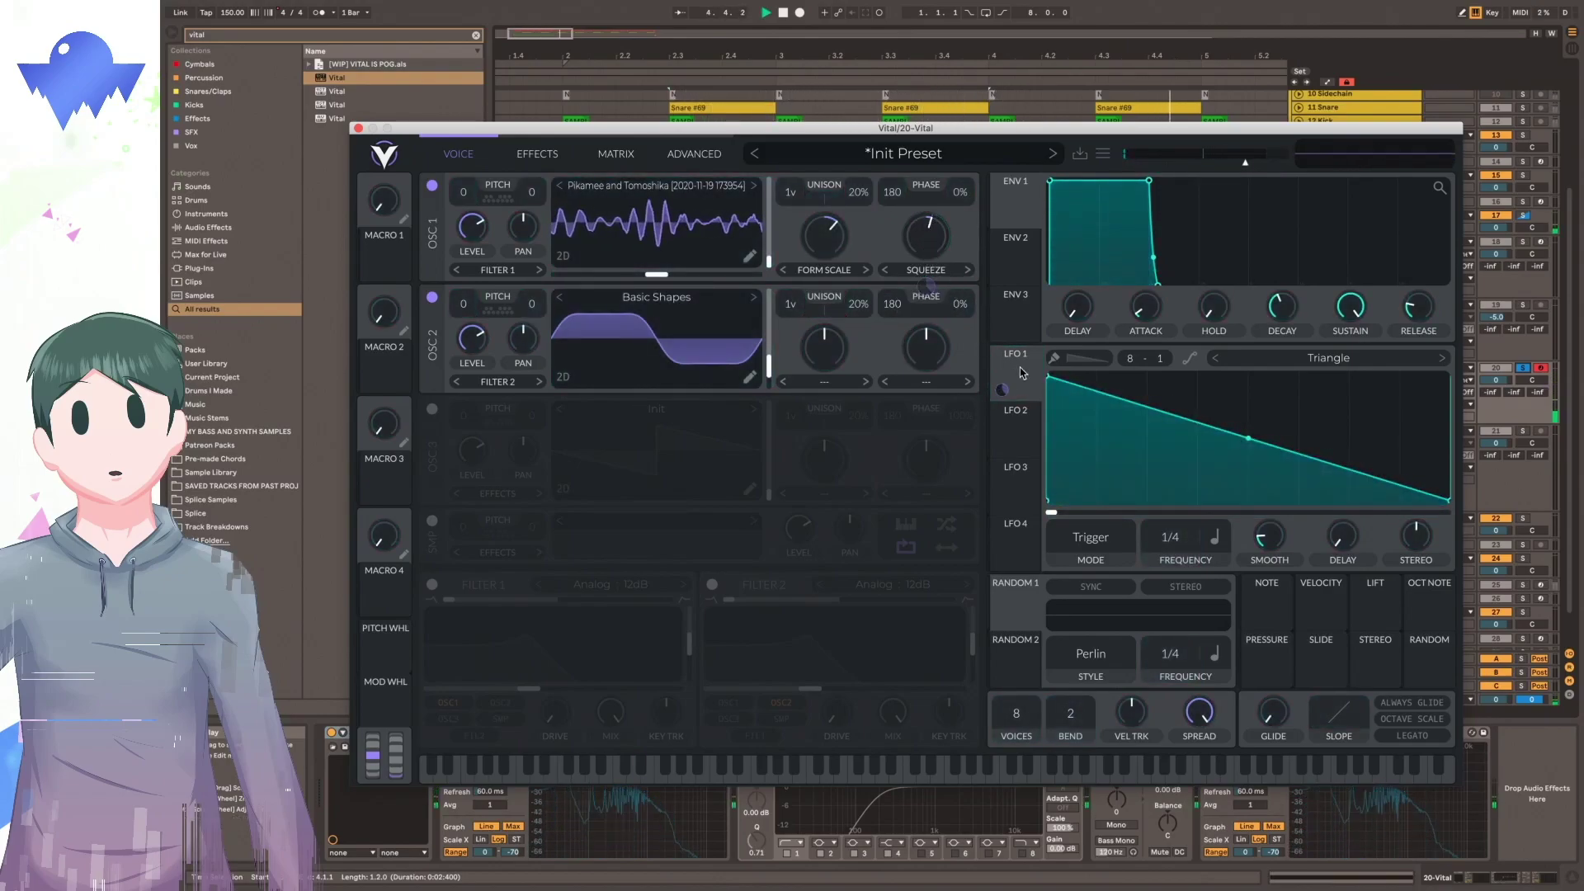
# Enable Filter 1 with the Comb: Low High Flange- type and lower its cutoff while listening.
pyautogui.click(432, 585)
pyautogui.click(587, 582)
pyautogui.click(716, 705)
pyautogui.click(866, 628)
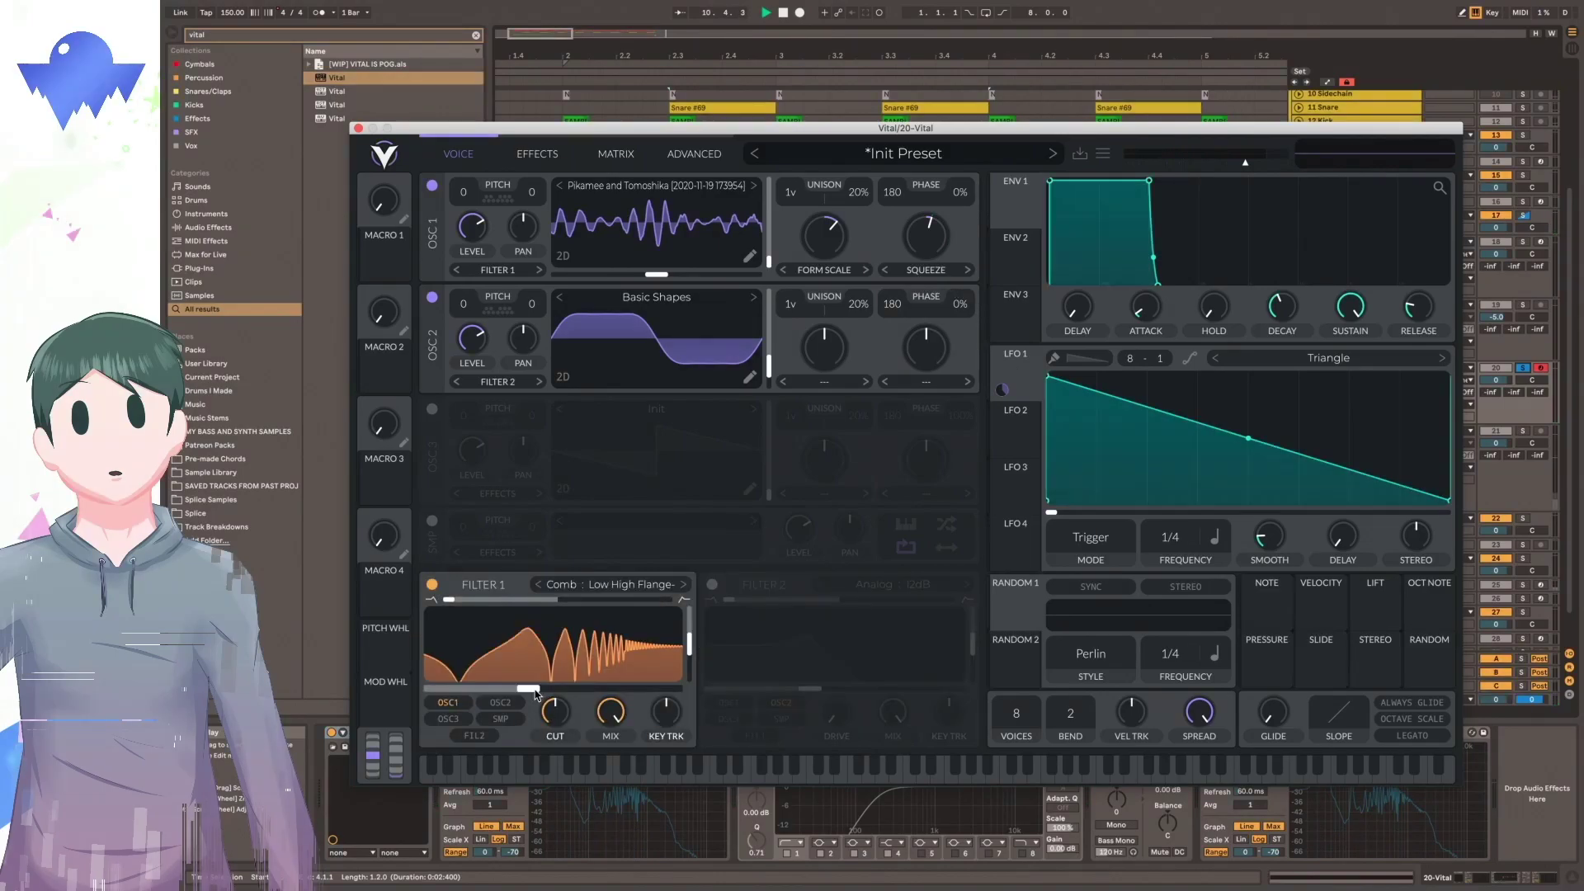
pyautogui.moveTo(529, 689)
pyautogui.mouseDown()
pyautogui.moveTo(497, 699)
pyautogui.moveTo(574, 687)
pyautogui.moveTo(513, 688)
pyautogui.mouseUp()
pyautogui.press('space')
# Shape LFO 2 as a rising ramp, assign it to Filter 1's cutoff and play the clip.
pyautogui.click(1017, 425)
pyautogui.moveTo(1248, 378); pyautogui.dragTo(1456, 372)
pyautogui.moveTo(1002, 447); pyautogui.dragTo(537, 691)
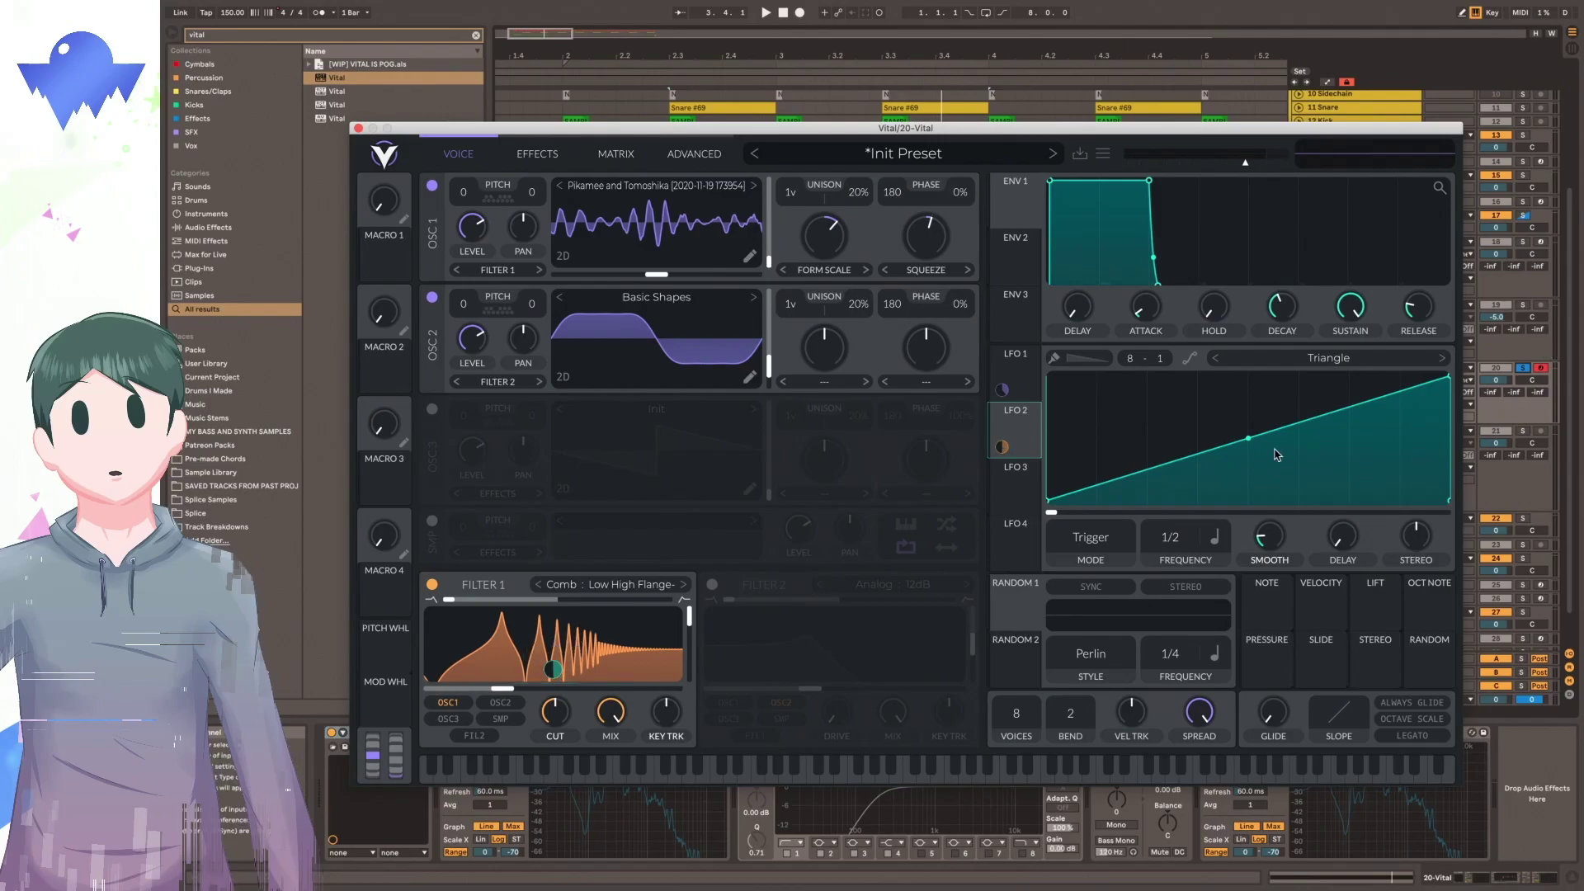
pyautogui.press('space')
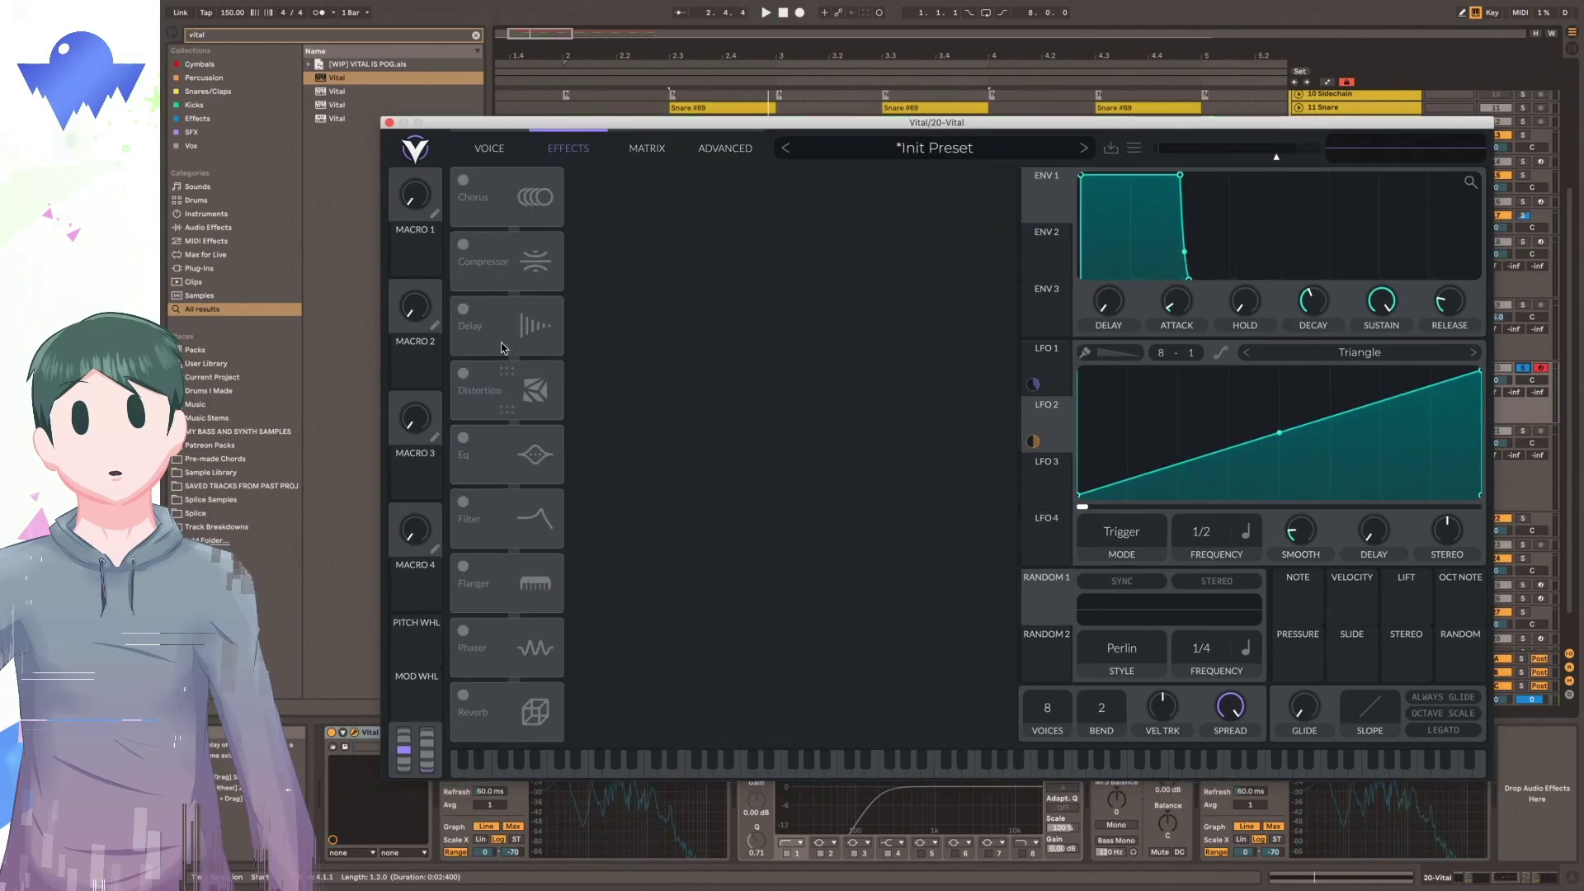
# Move Distortion to the start of Vital's effects chain, enable it as Soft Clip, raise the drive and play the clip.
pyautogui.moveTo(505, 371); pyautogui.dragTo(489, 195)
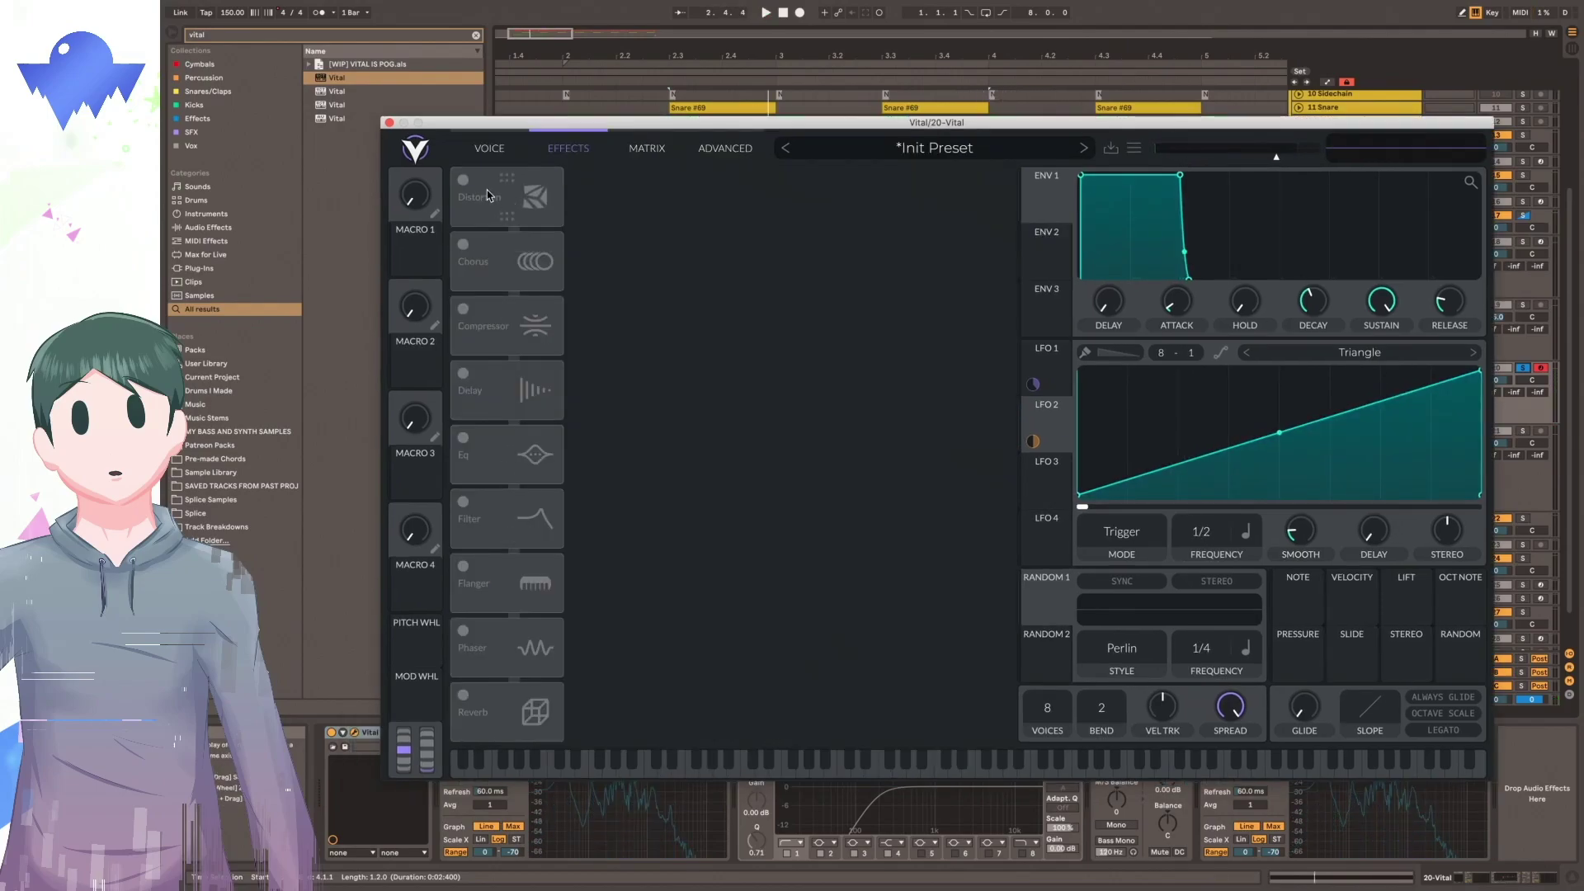
pyautogui.click(538, 192)
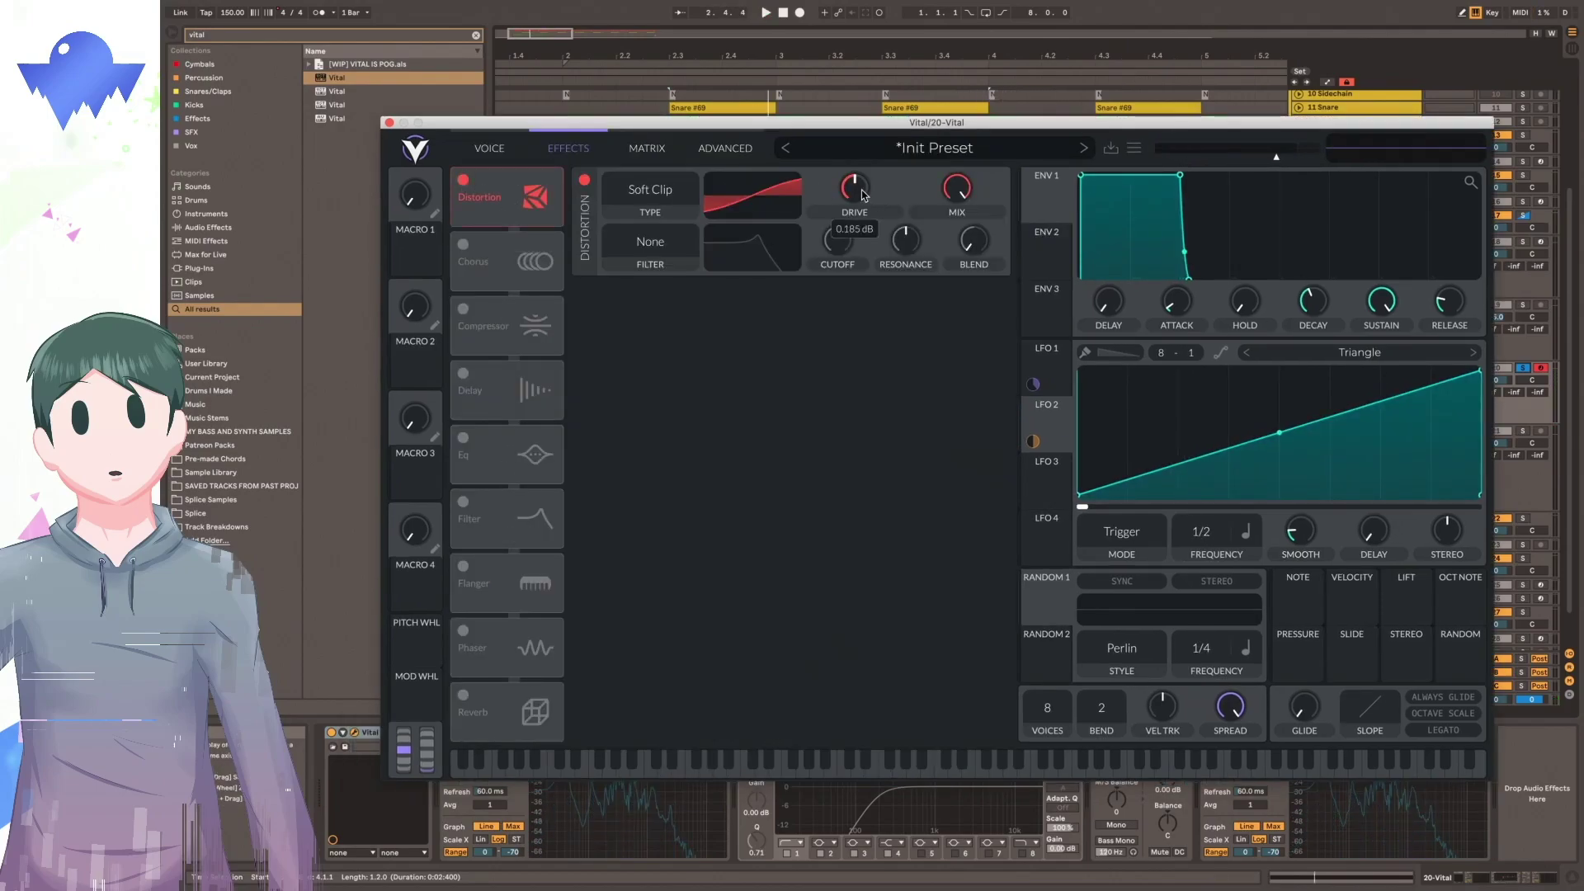
pyautogui.scroll(3, 860, 185)
pyautogui.press('space')
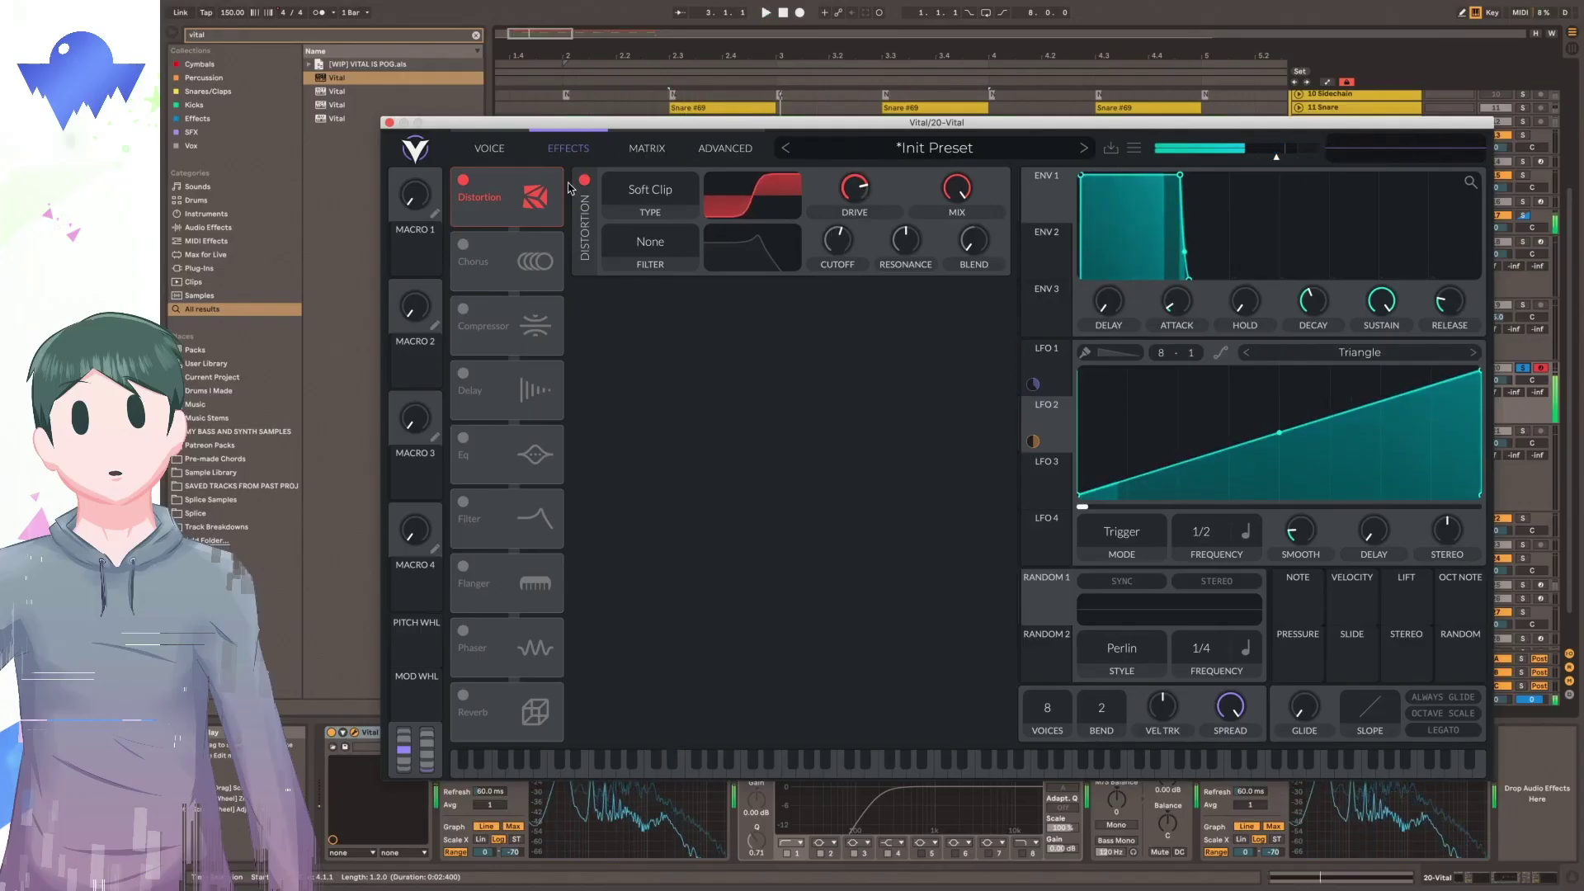
# Raise Filter 1's resonance in Vital and play the clip.
pyautogui.click(491, 149)
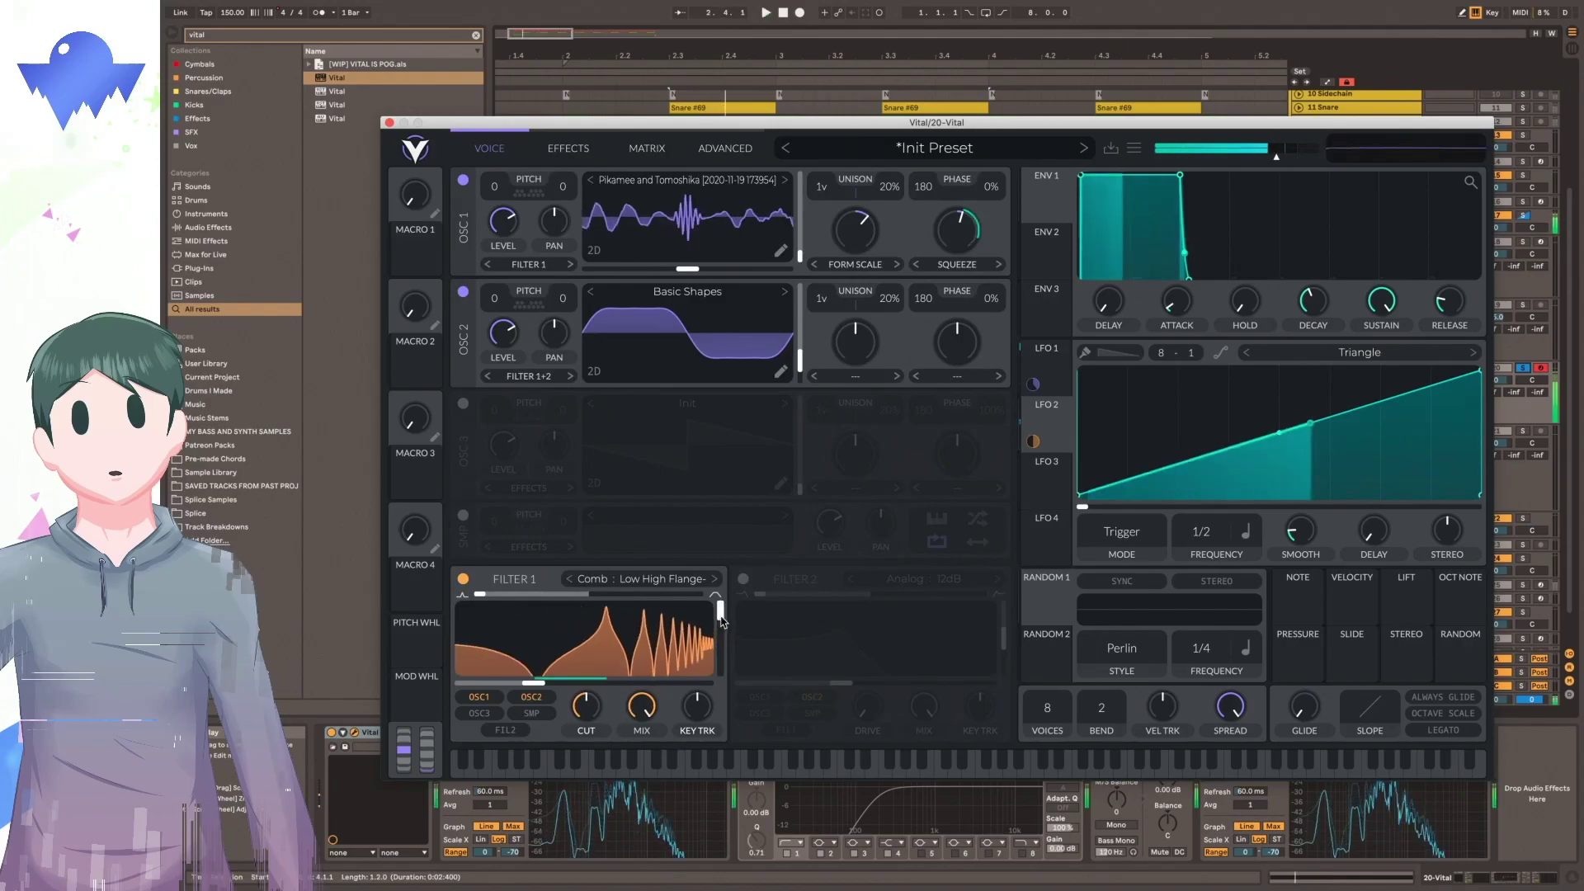
pyautogui.moveTo(720, 610); pyautogui.dragTo(726, 548)
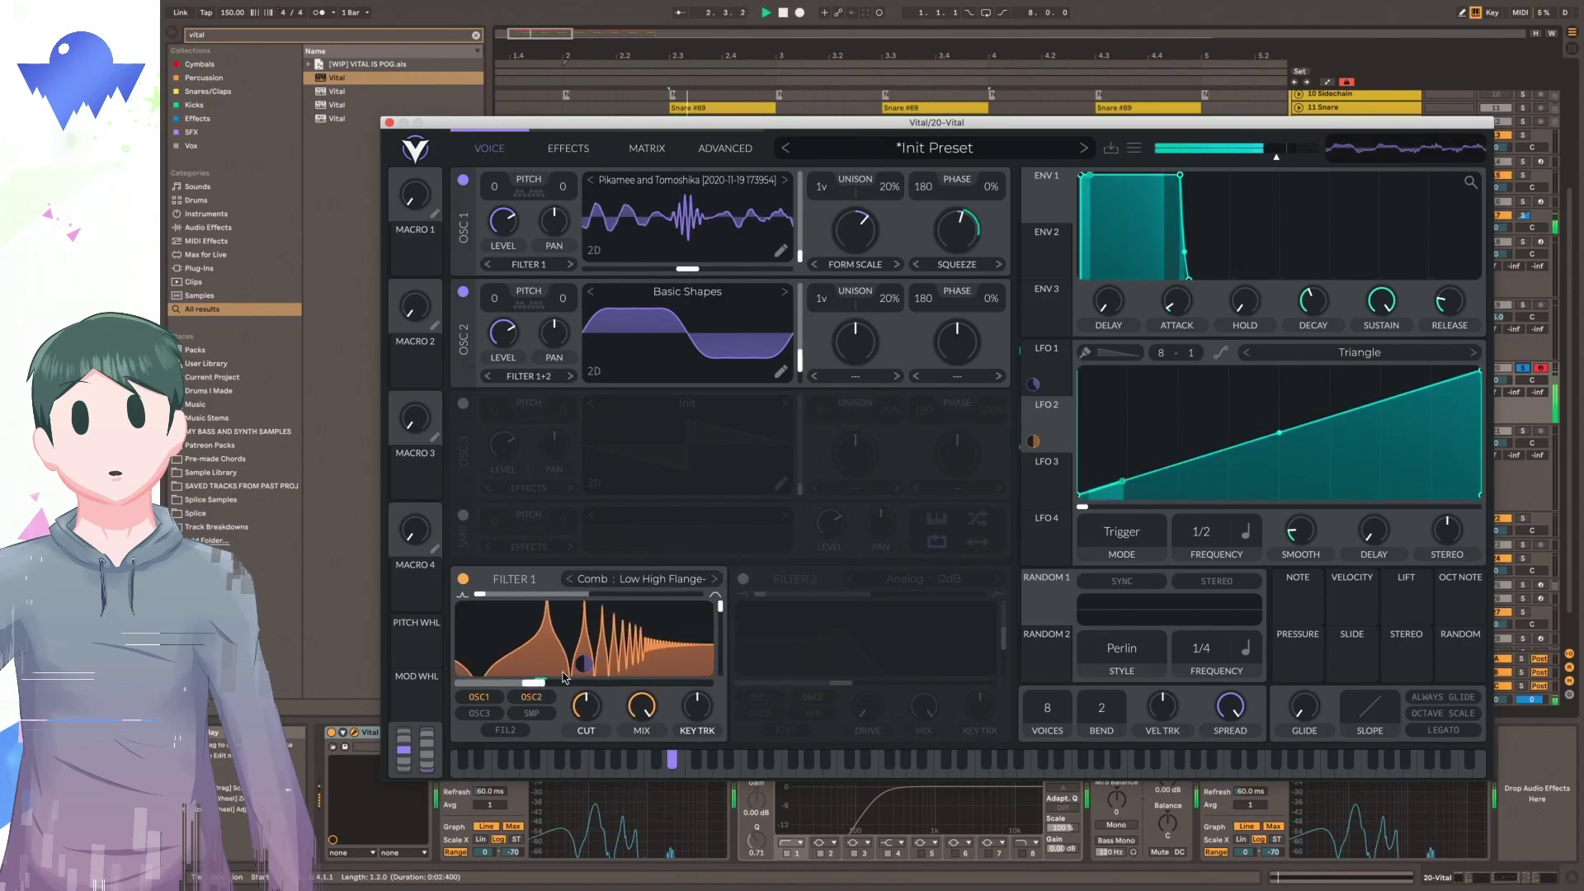
pyautogui.press('space')
# Enable Filter 2 as Dirty 24dB with high resonance and a full high-pass blend, assign LFO 1 to its cutoff and play the clip.
pyautogui.click(743, 579)
pyautogui.click(998, 581)
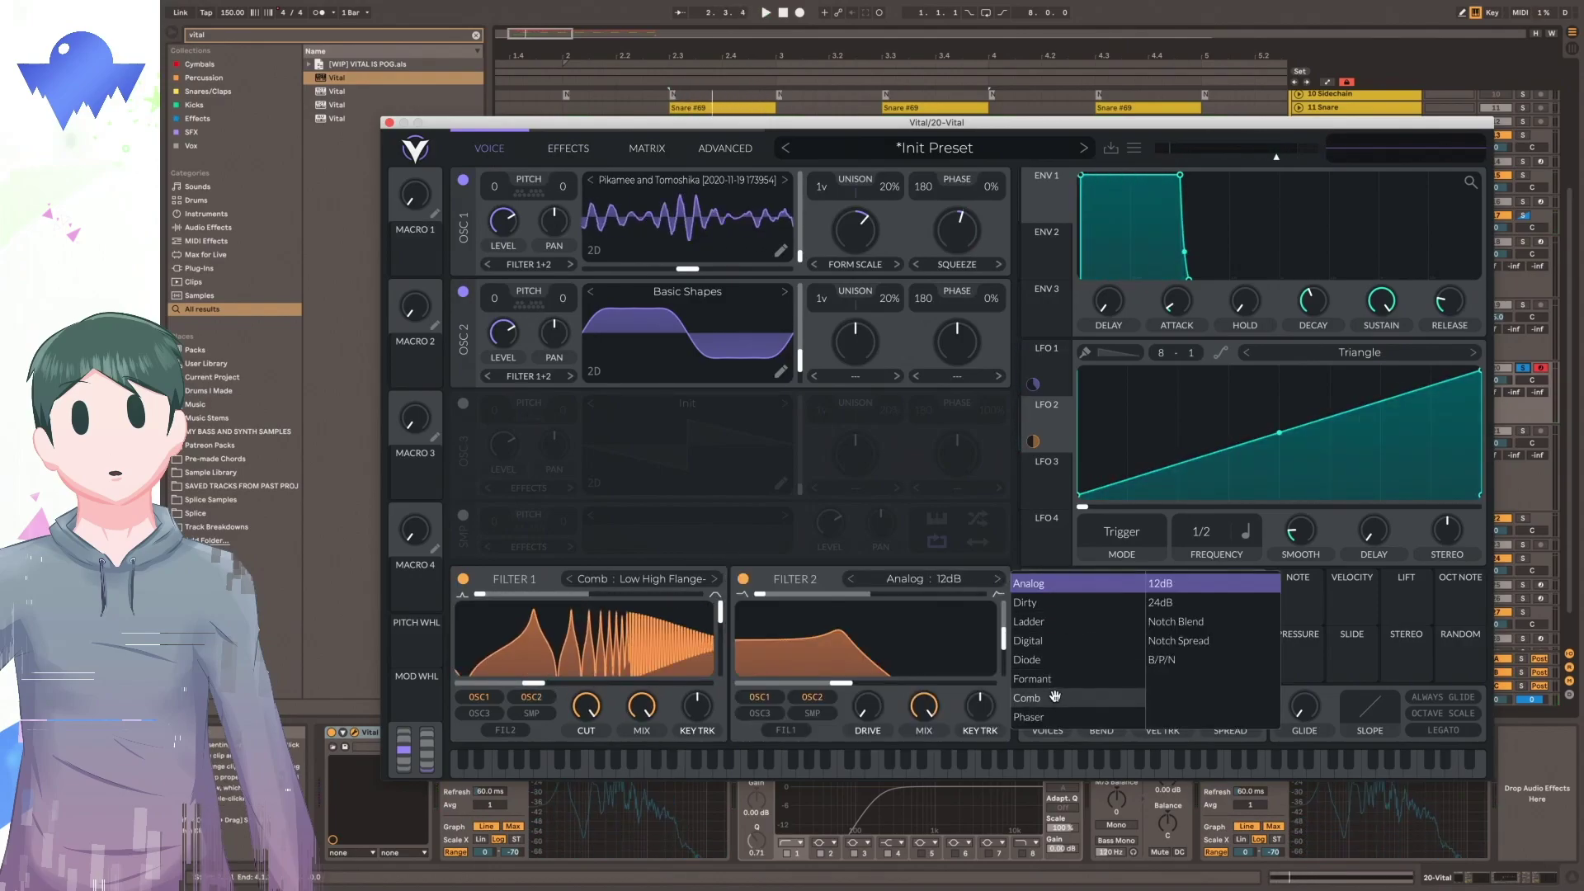
pyautogui.click(1050, 603)
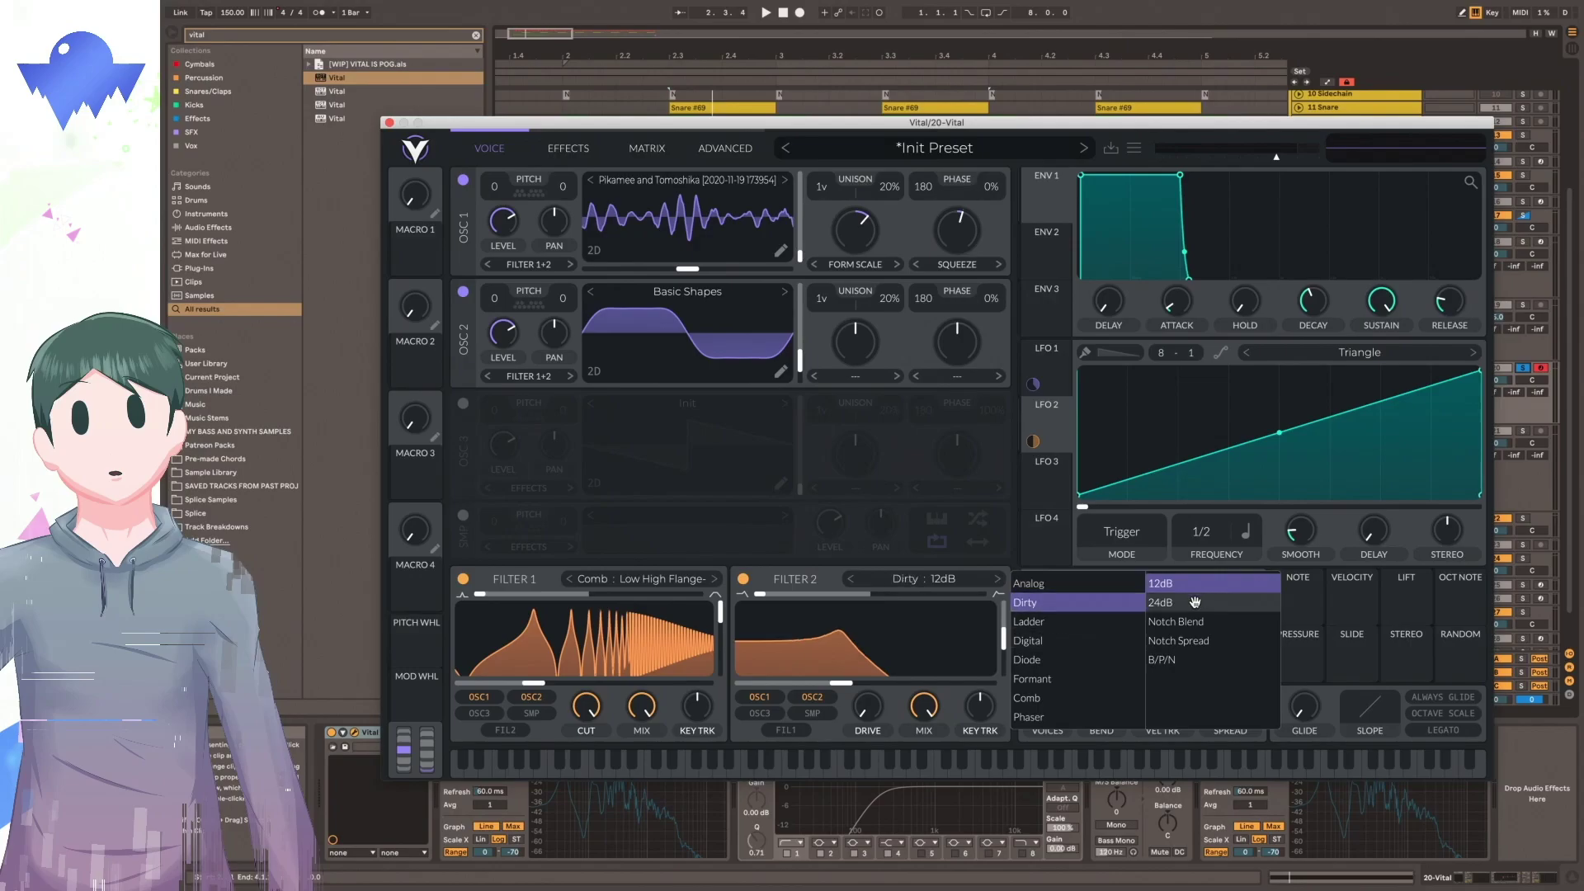
pyautogui.moveTo(921, 649); pyautogui.dragTo(964, 611)
pyautogui.moveTo(760, 594); pyautogui.dragTo(1164, 583)
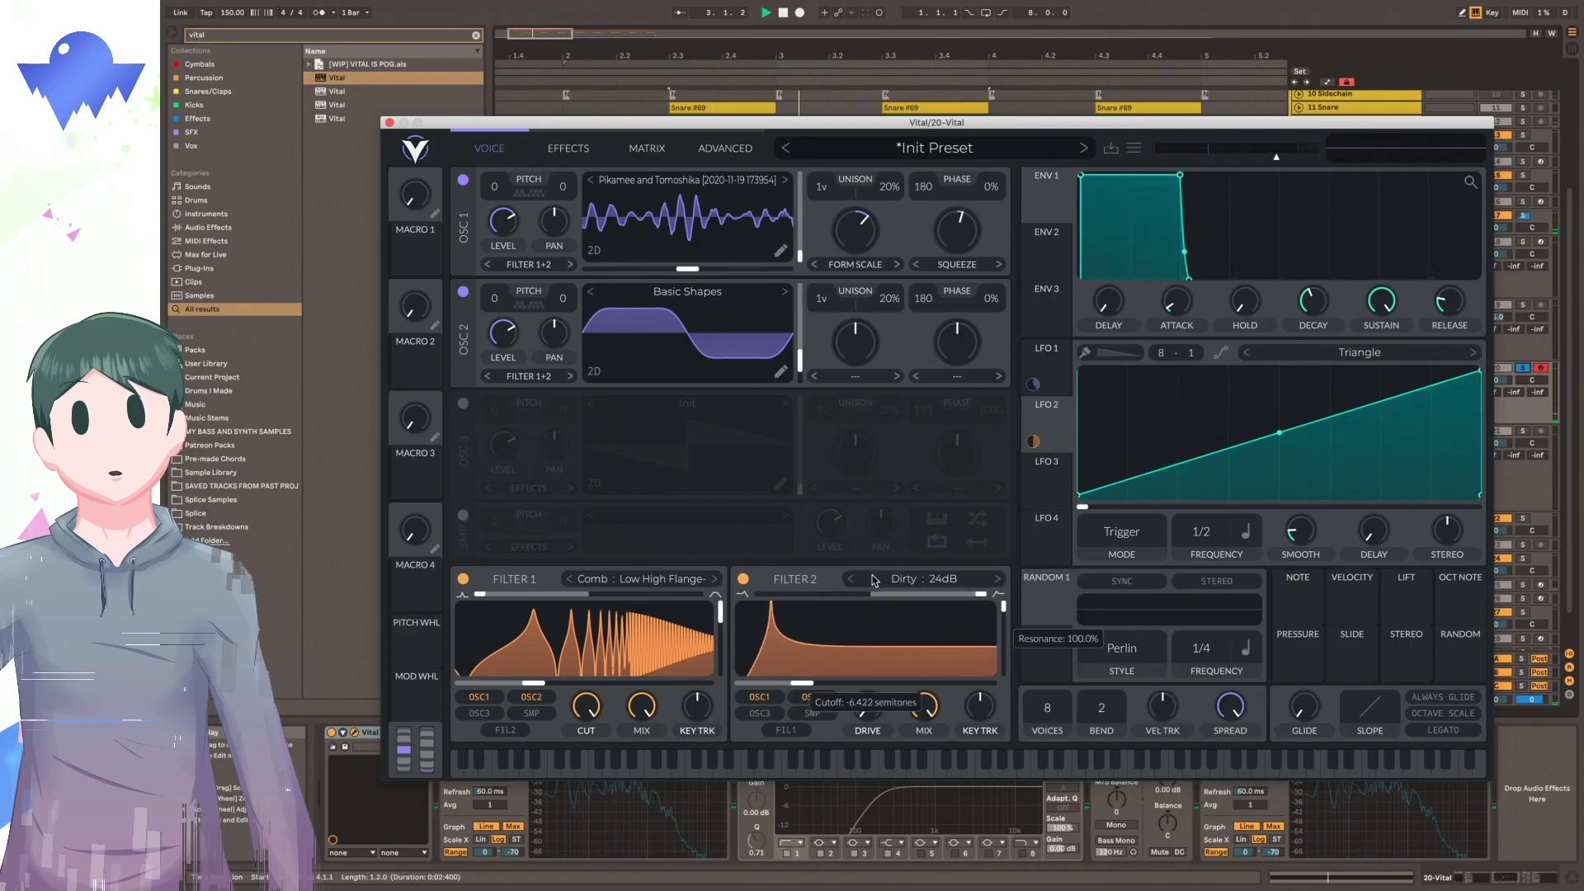
pyautogui.press('space')
# Place the Multiband Compressor first in Vital's effects chain, followed by Down Sample distortion with about 6.8 dB of drive, and play the clip.
pyautogui.click(569, 148)
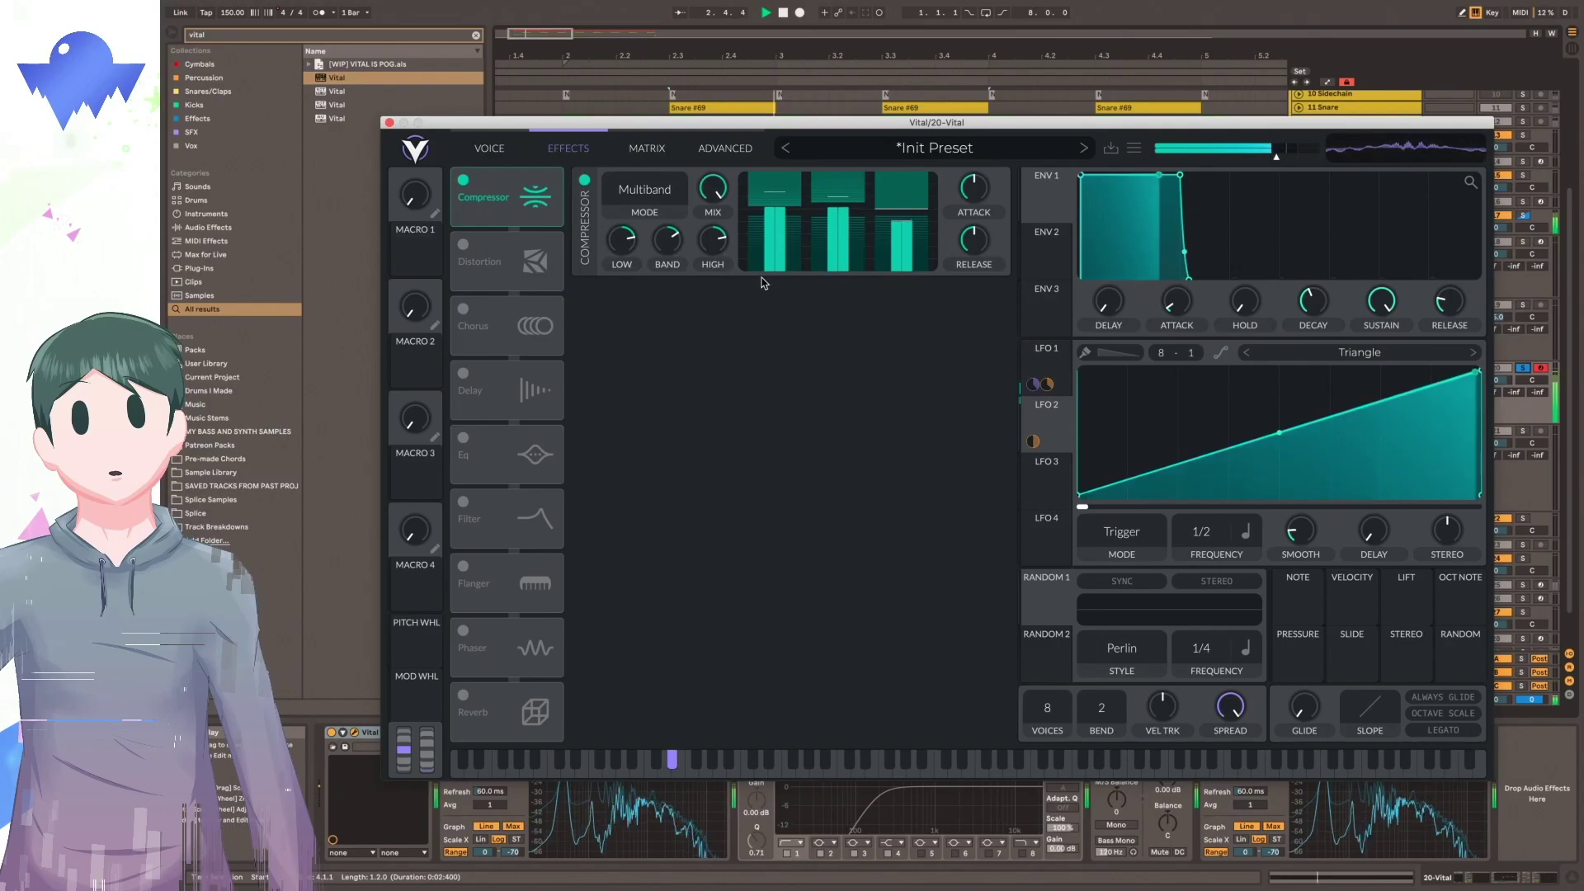
pyautogui.press('space')
pyautogui.click(537, 278)
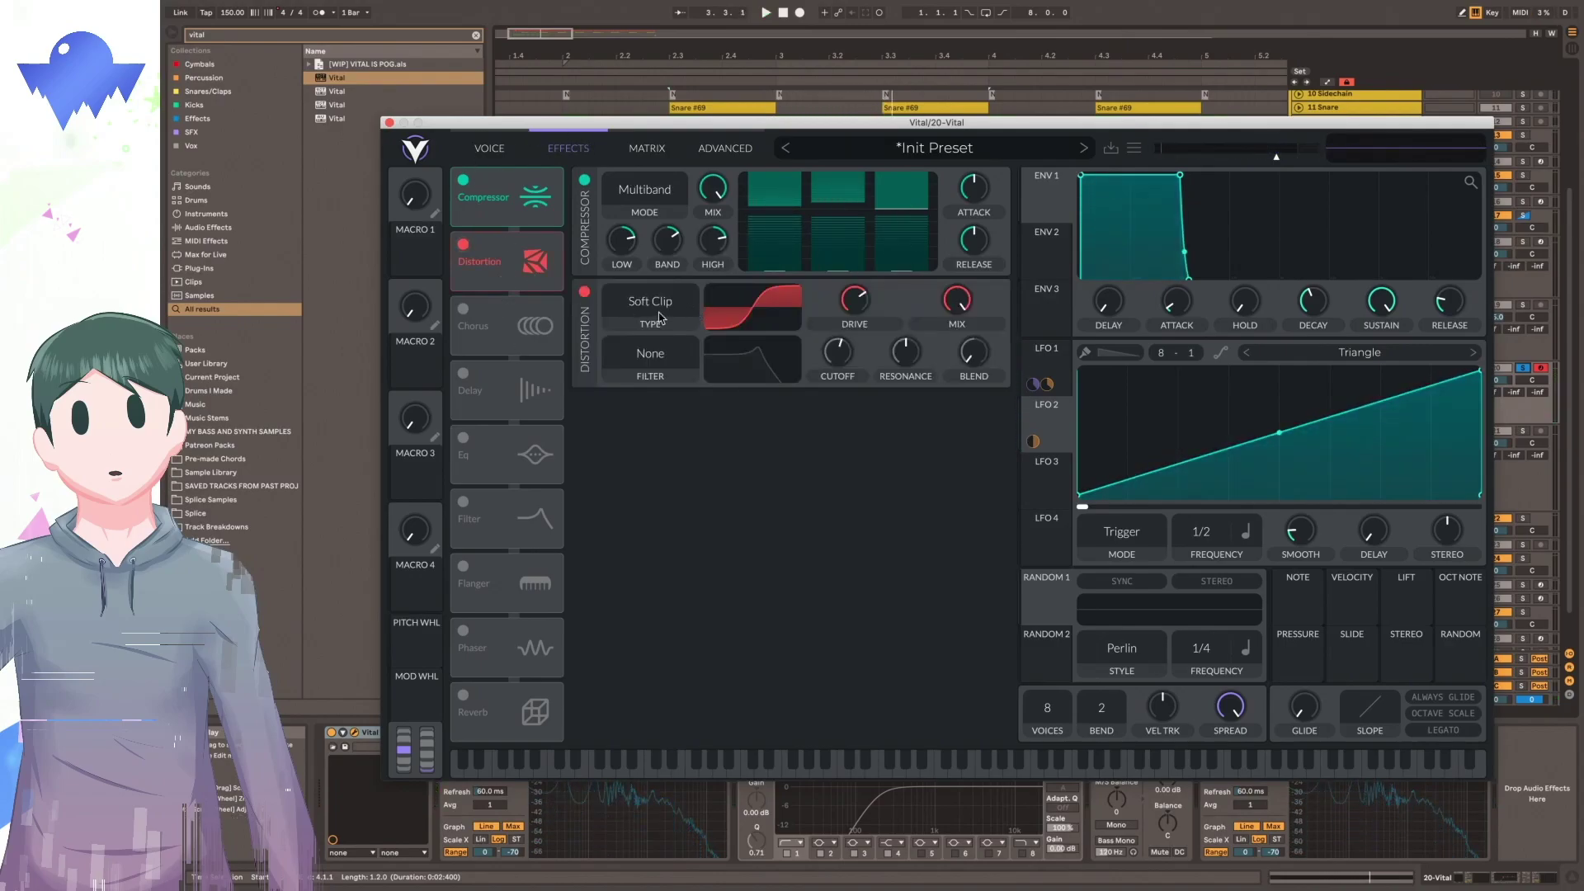
pyautogui.click(660, 318)
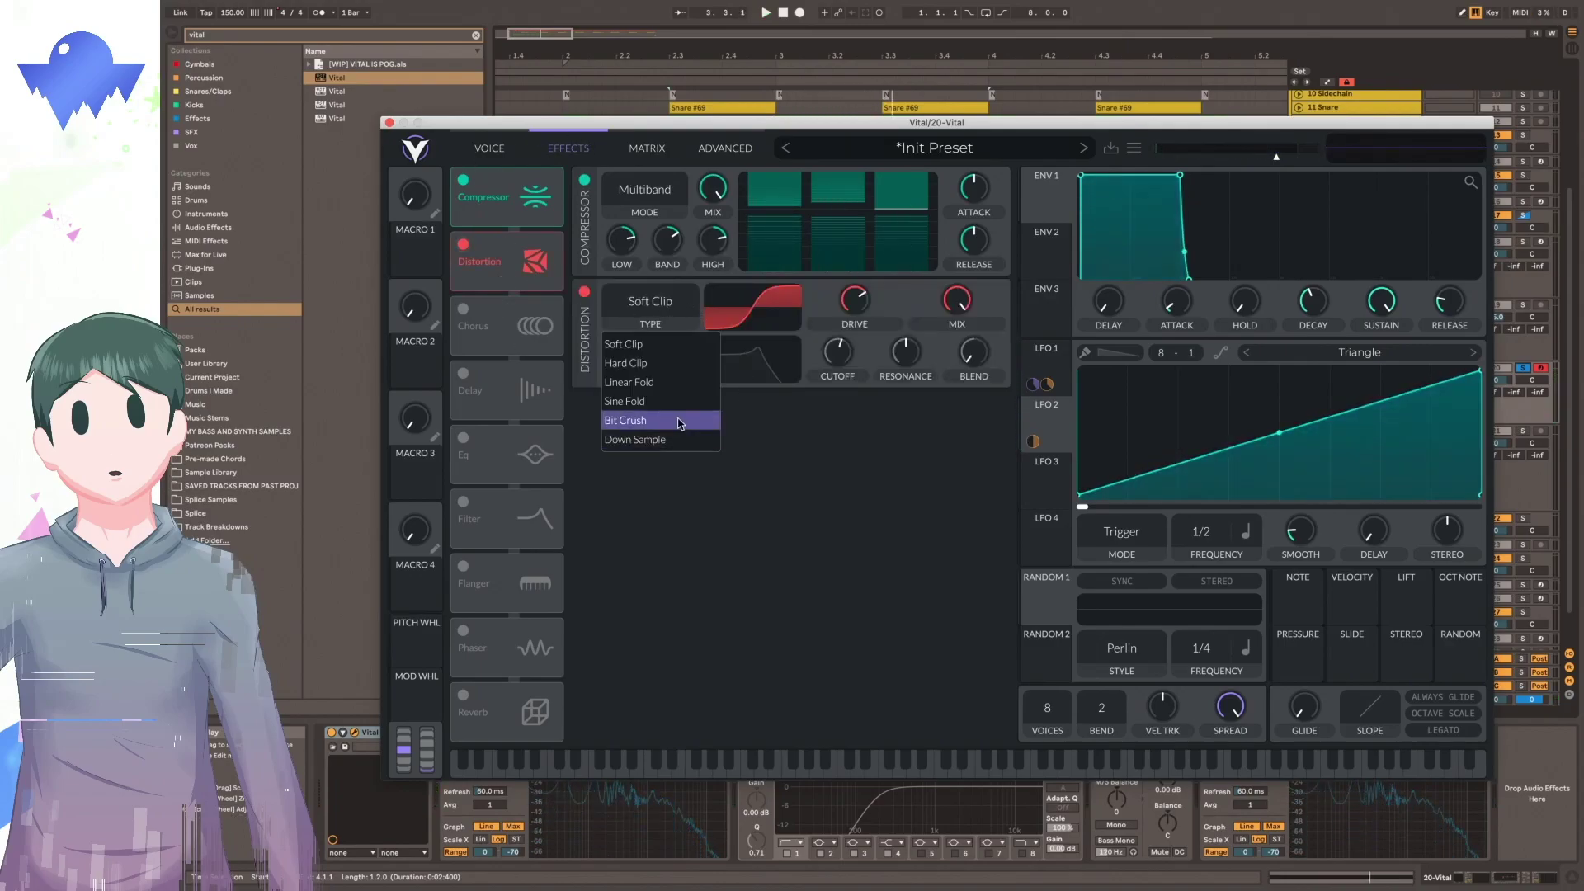
pyautogui.click(636, 440)
pyautogui.press('space')
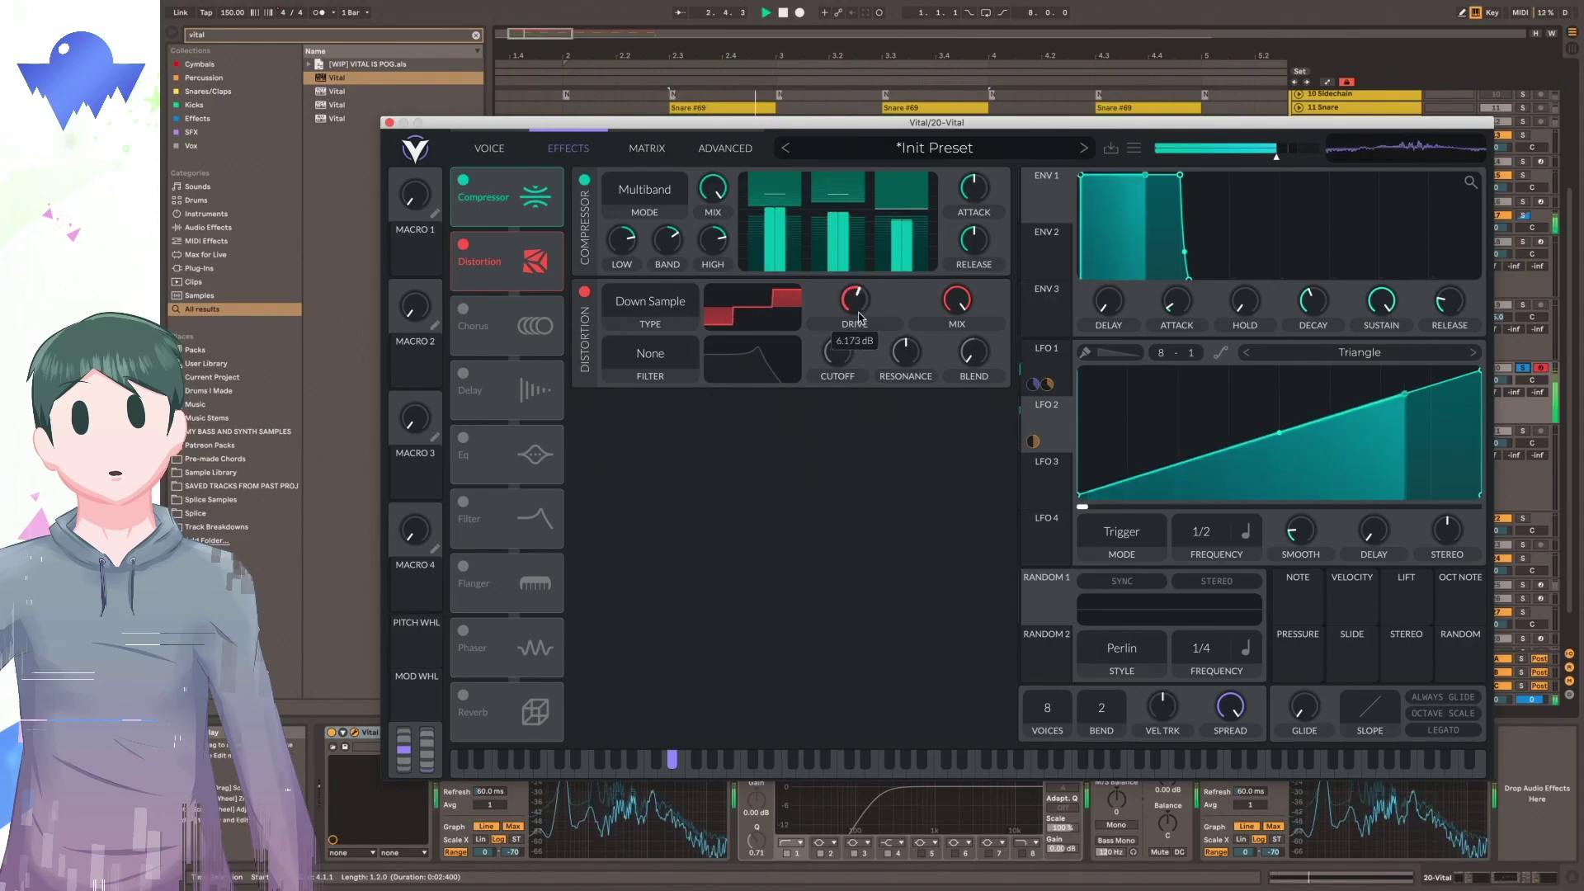
pyautogui.moveTo(864, 303); pyautogui.dragTo(866, 312)
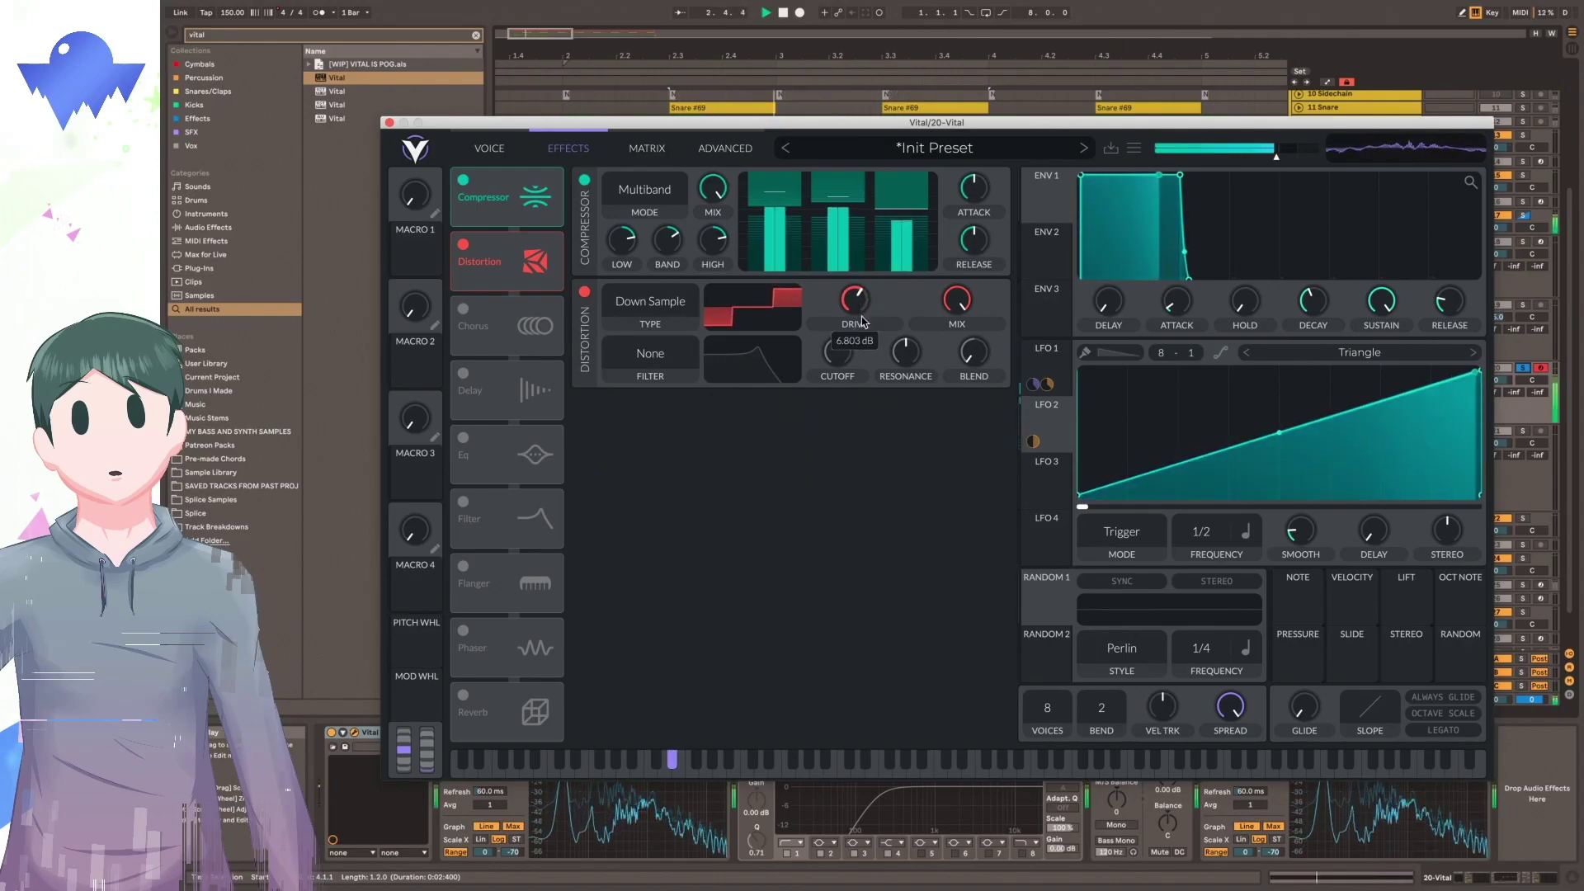
pyautogui.press('space')
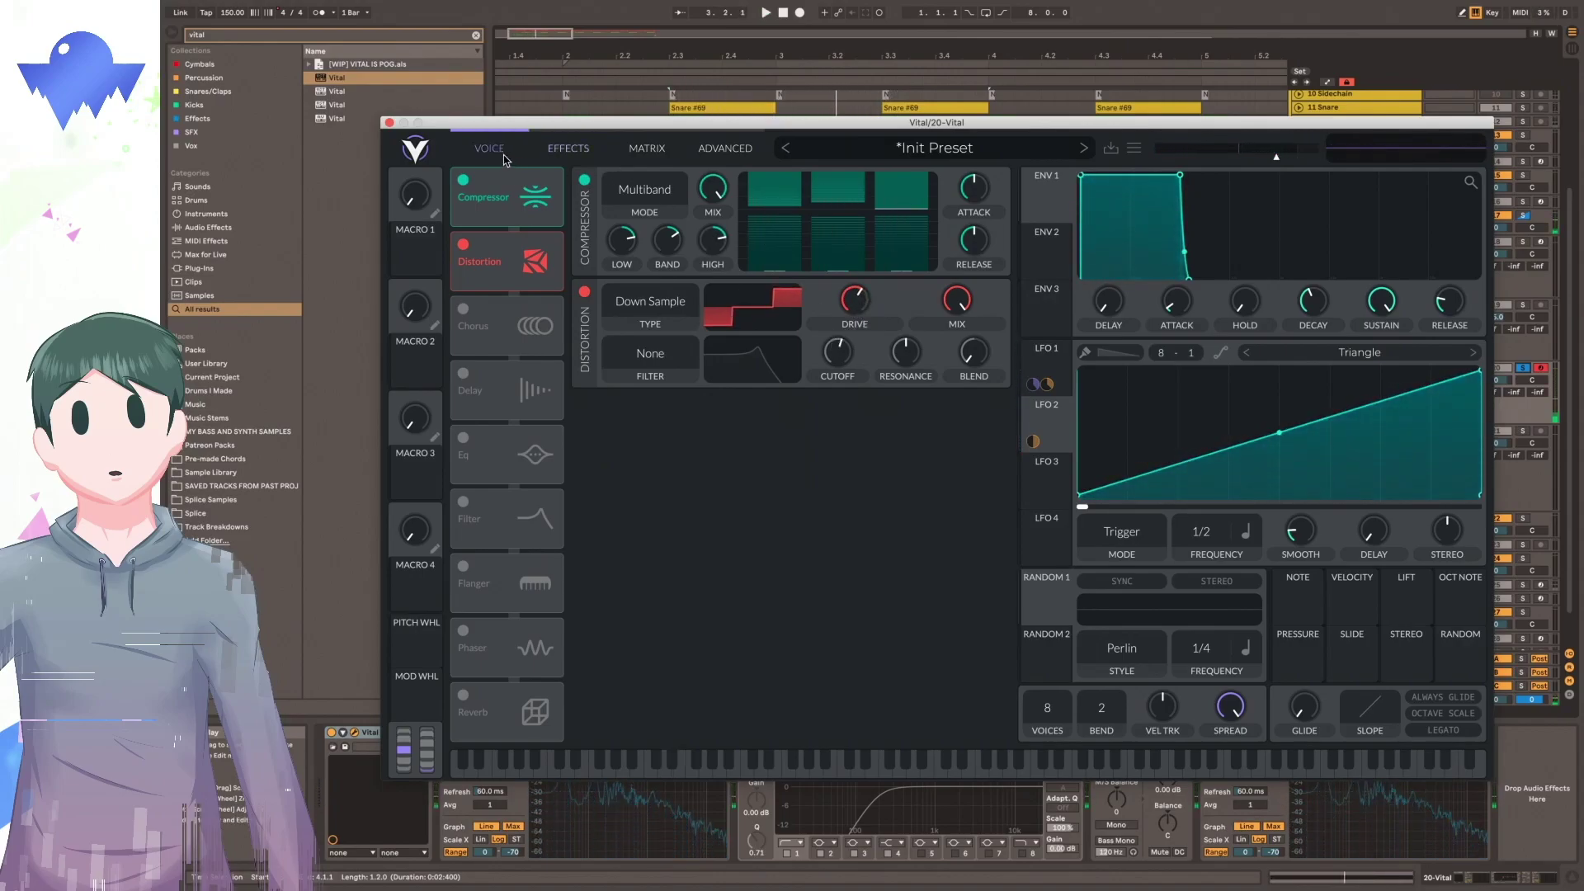
# Enable oscillator 3 with pitch 36 and Sync morphing, assign LFO 2 to the Sync amount and play the clip.
pyautogui.click(506, 153)
pyautogui.press('space')
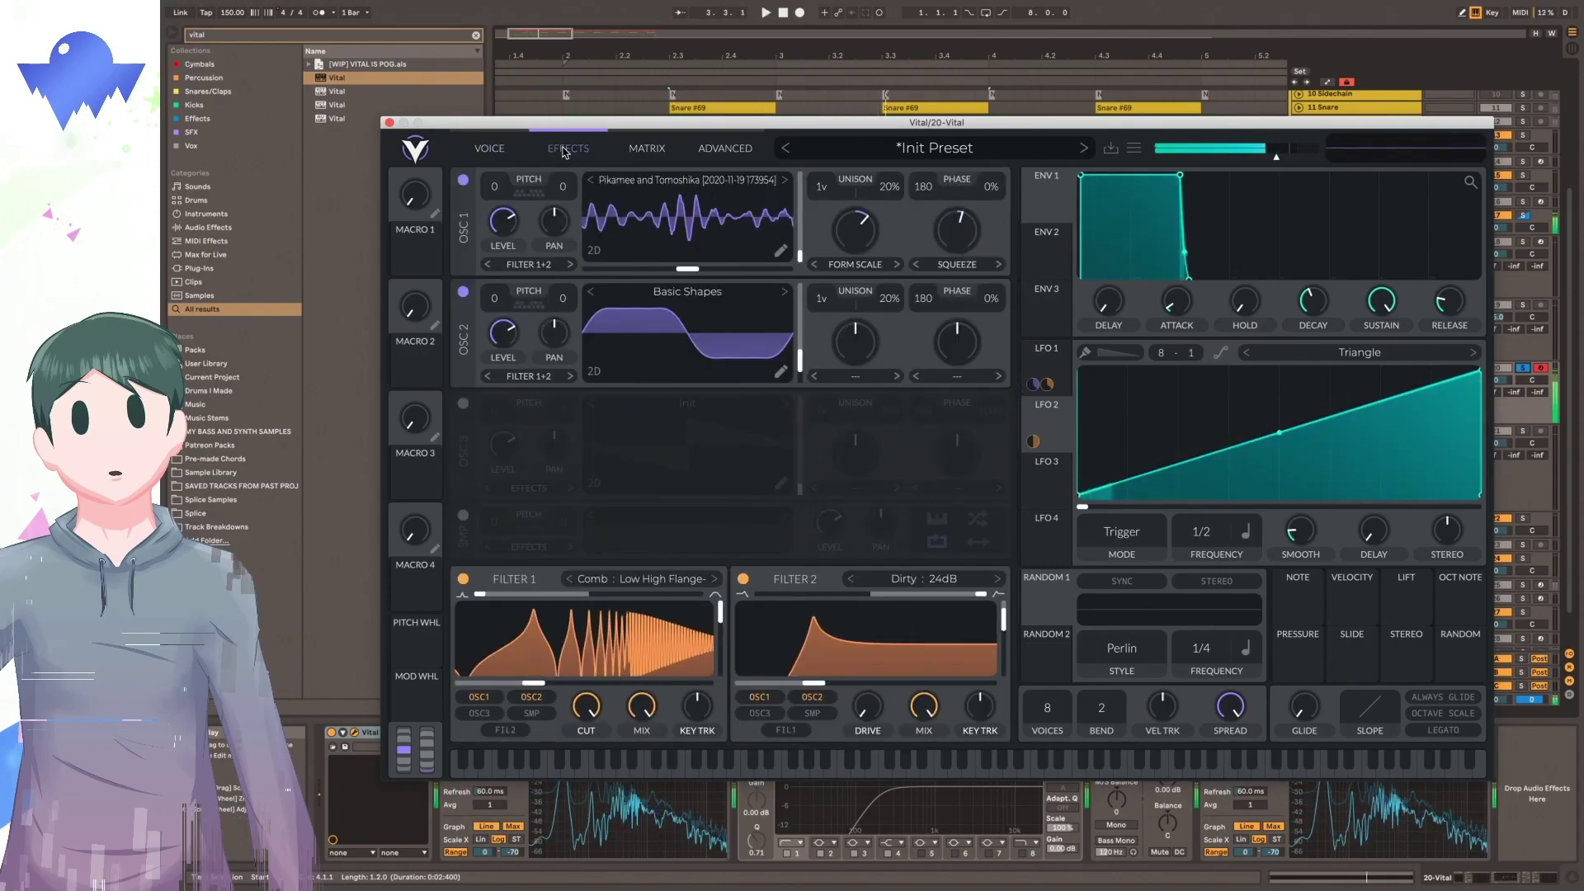
pyautogui.click(565, 153)
pyautogui.click(489, 148)
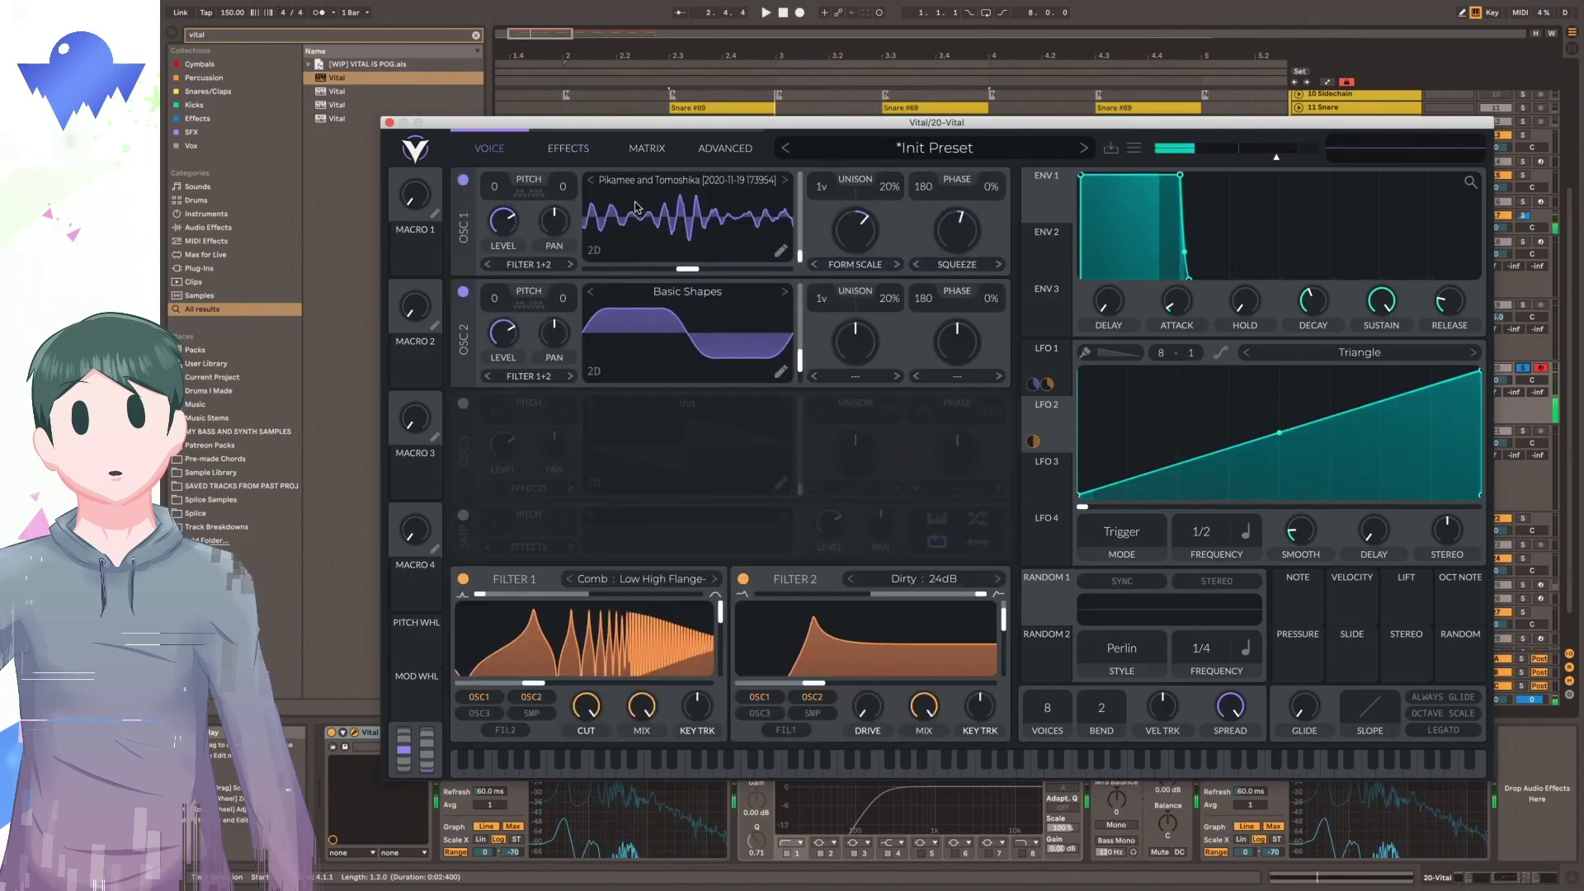
pyautogui.click(461, 406)
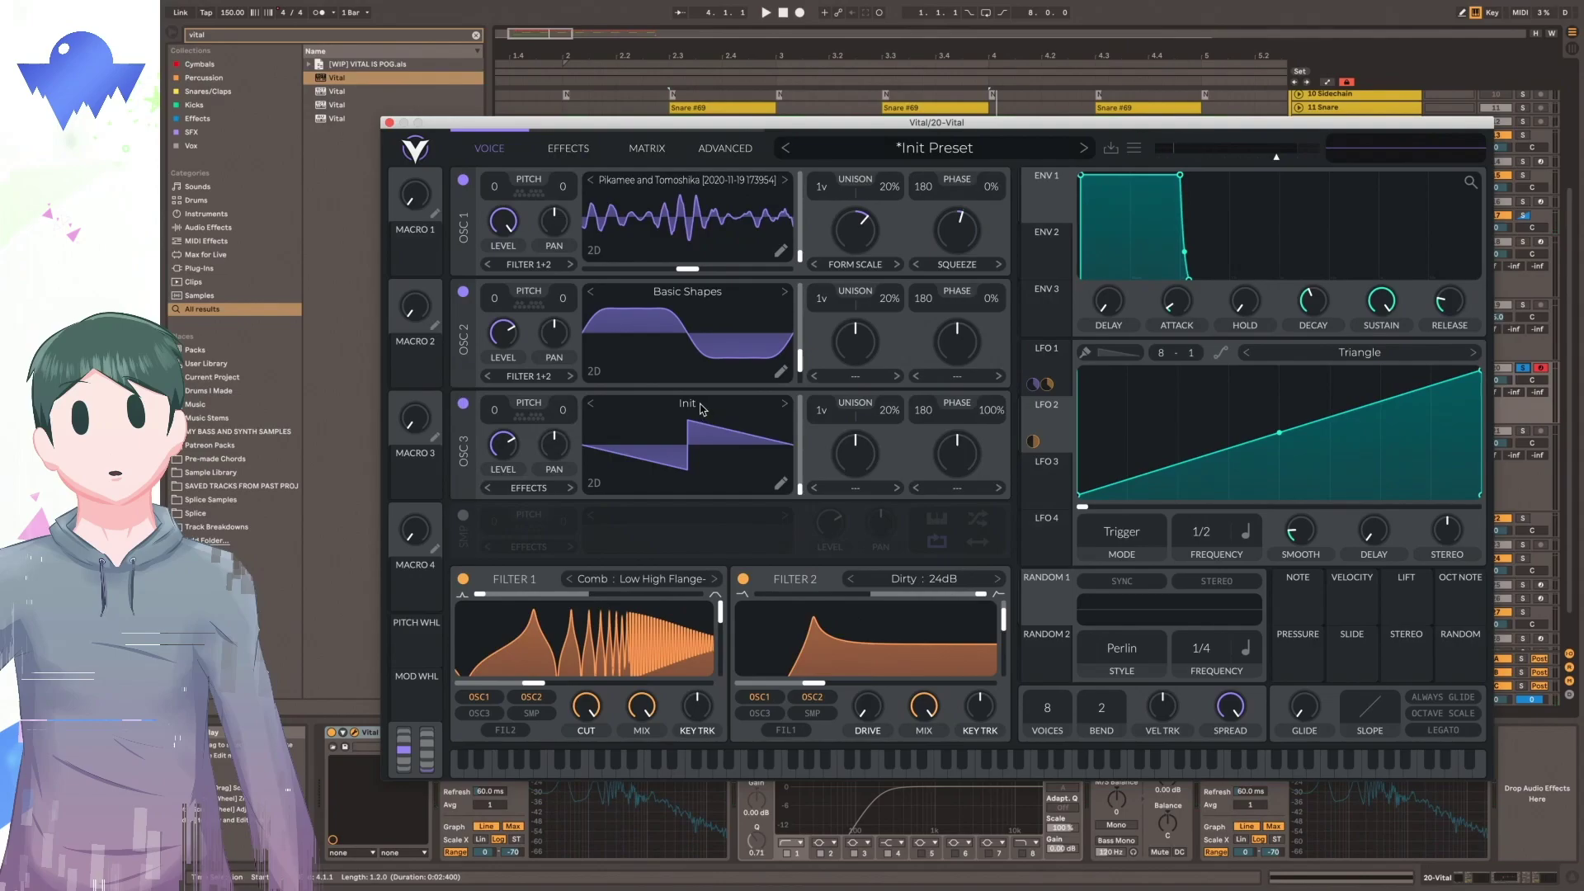
pyautogui.press('space')
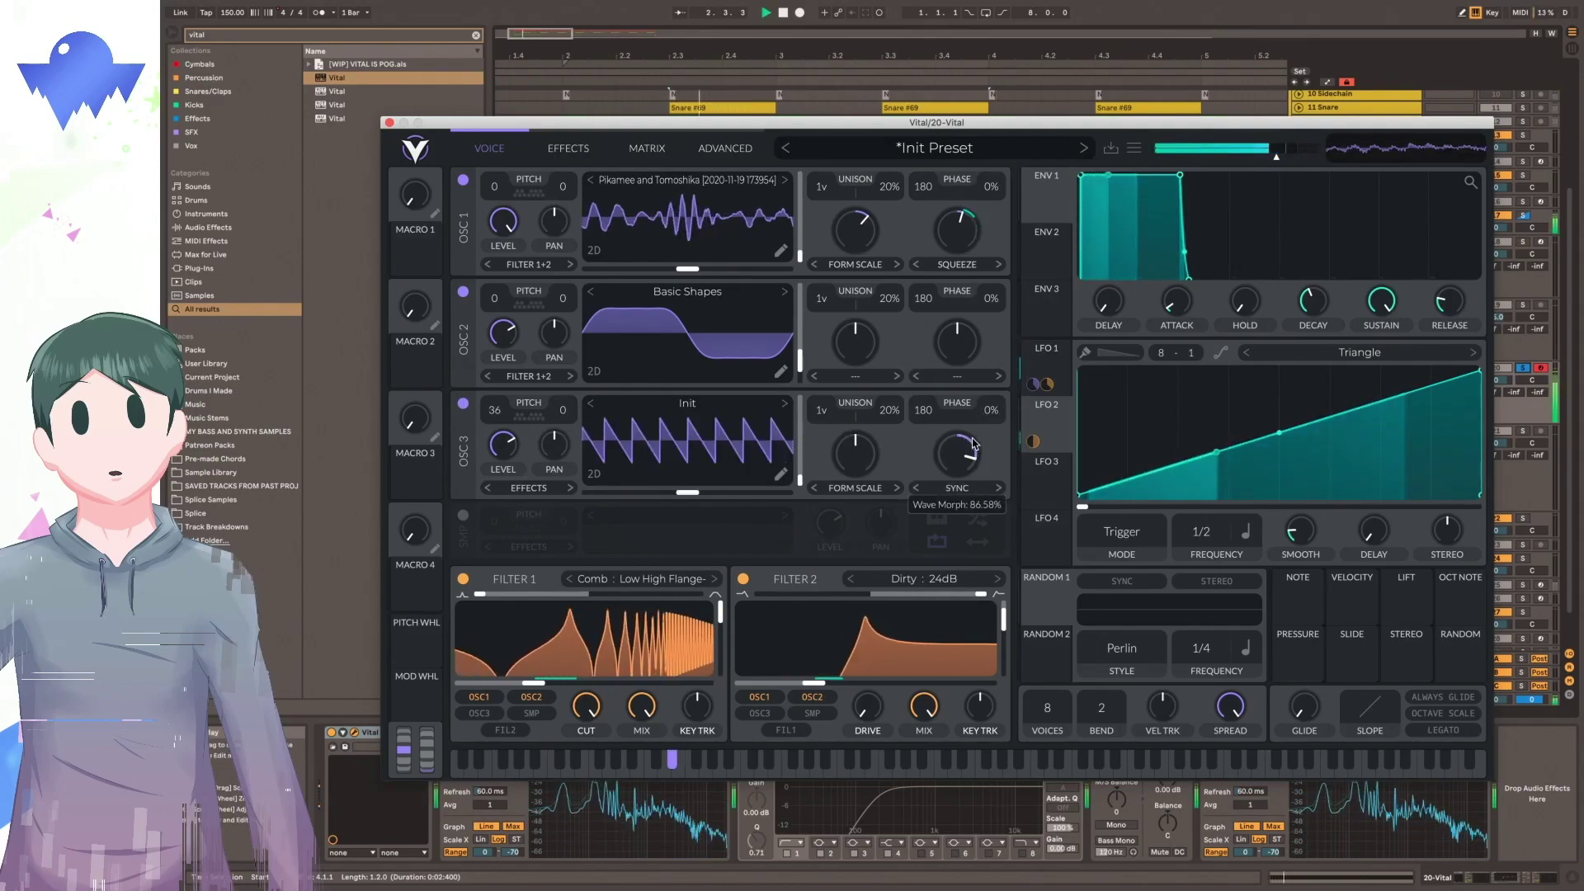
pyautogui.press('space')
pyautogui.moveTo(974, 443); pyautogui.dragTo(955, 493)
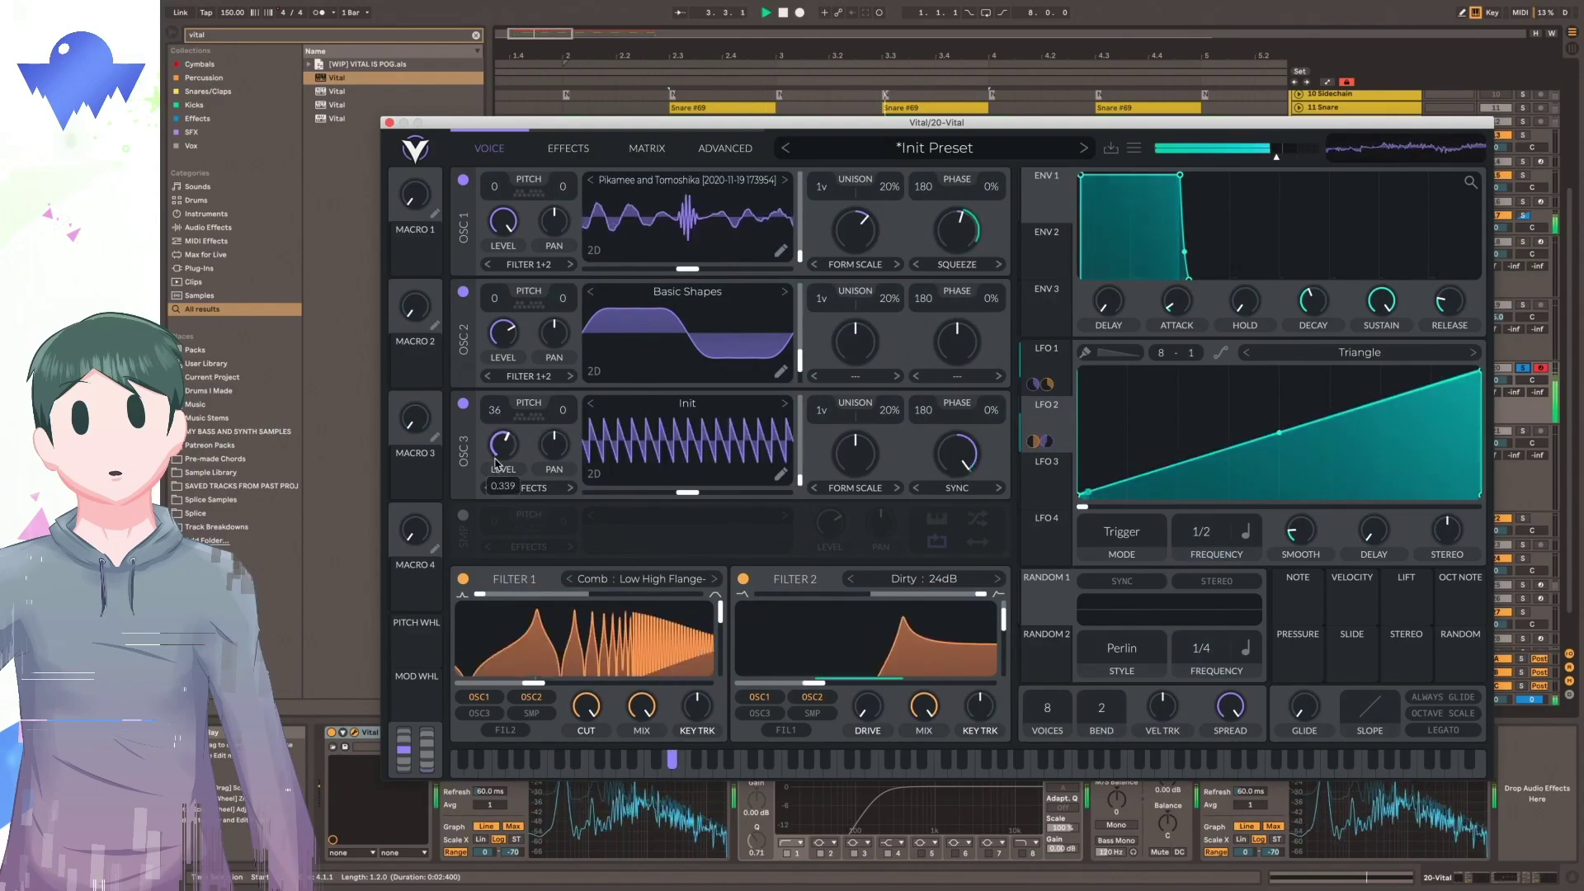
# Enable Vital's Chorus effect, play the clip and insert Saturated OTT.adg into the Vital track's device chain.
pyautogui.click(569, 148)
pyautogui.click(526, 317)
pyautogui.press('space')
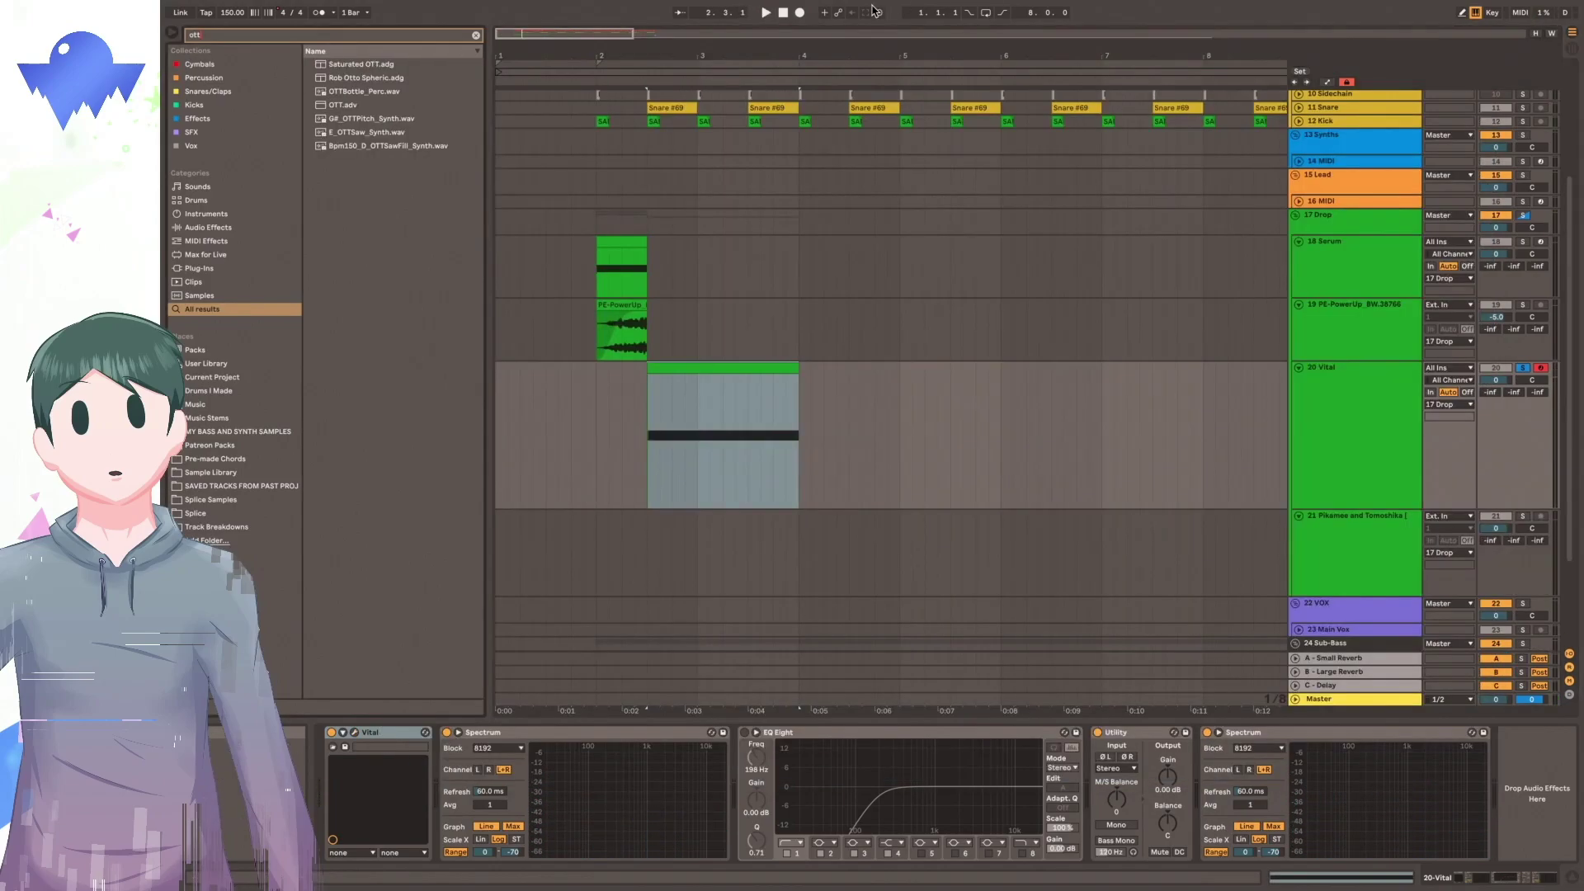
pyautogui.moveTo(370, 70); pyautogui.dragTo(775, 761)
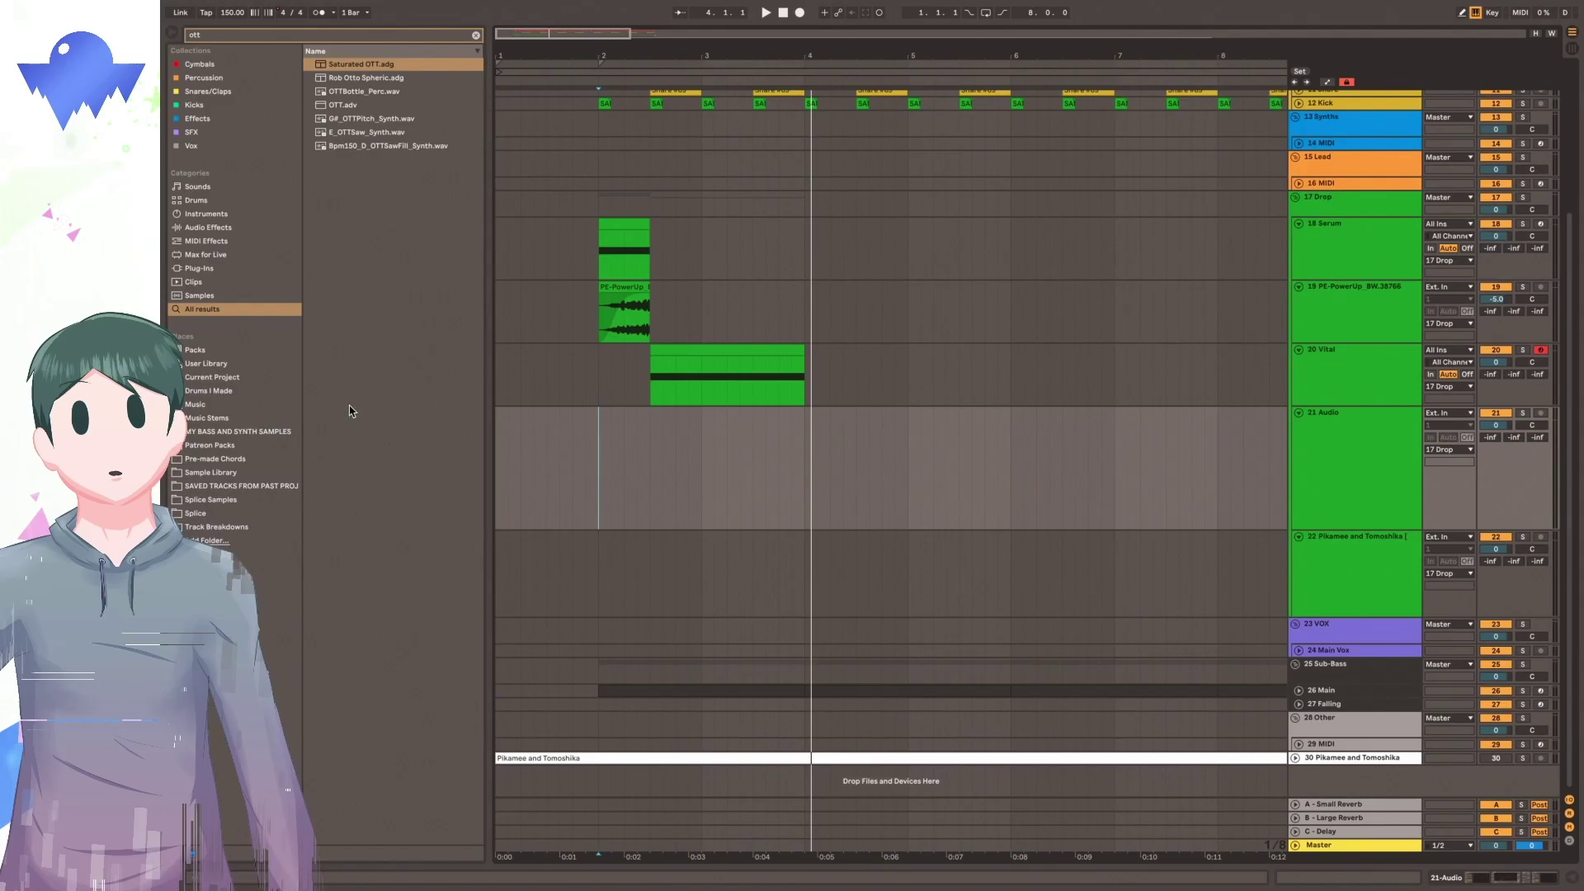
# Place VR_synth_hit_ComputingNoises.wav from Splice Samples on the audio track below Vital at the Vital clip's start, and solo that track.
pyautogui.click(231, 486)
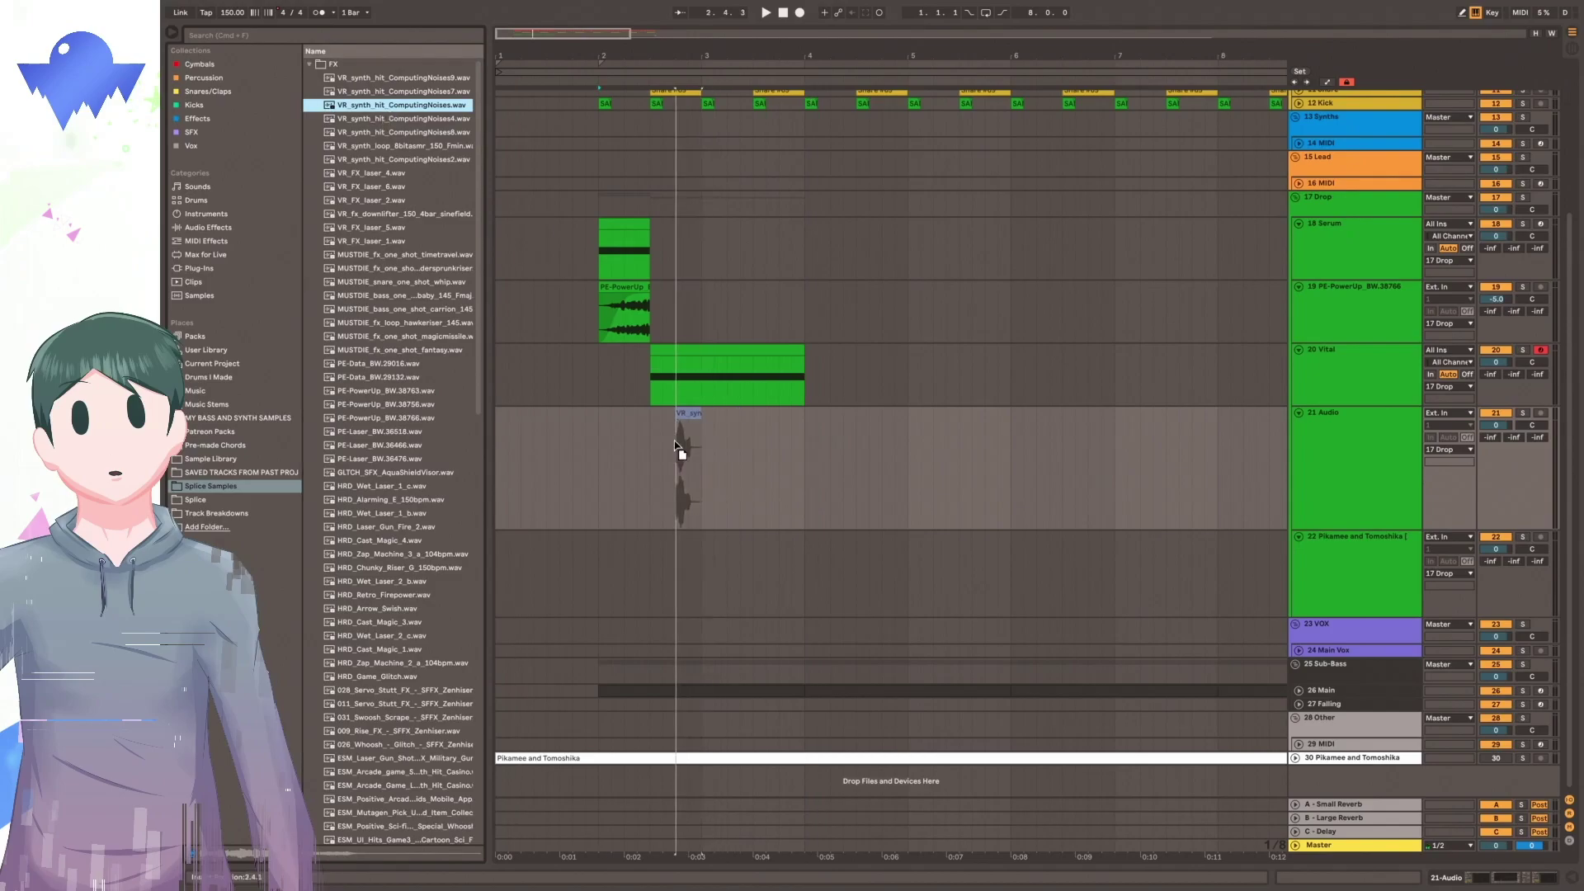
pyautogui.moveTo(677, 441); pyautogui.dragTo(656, 441)
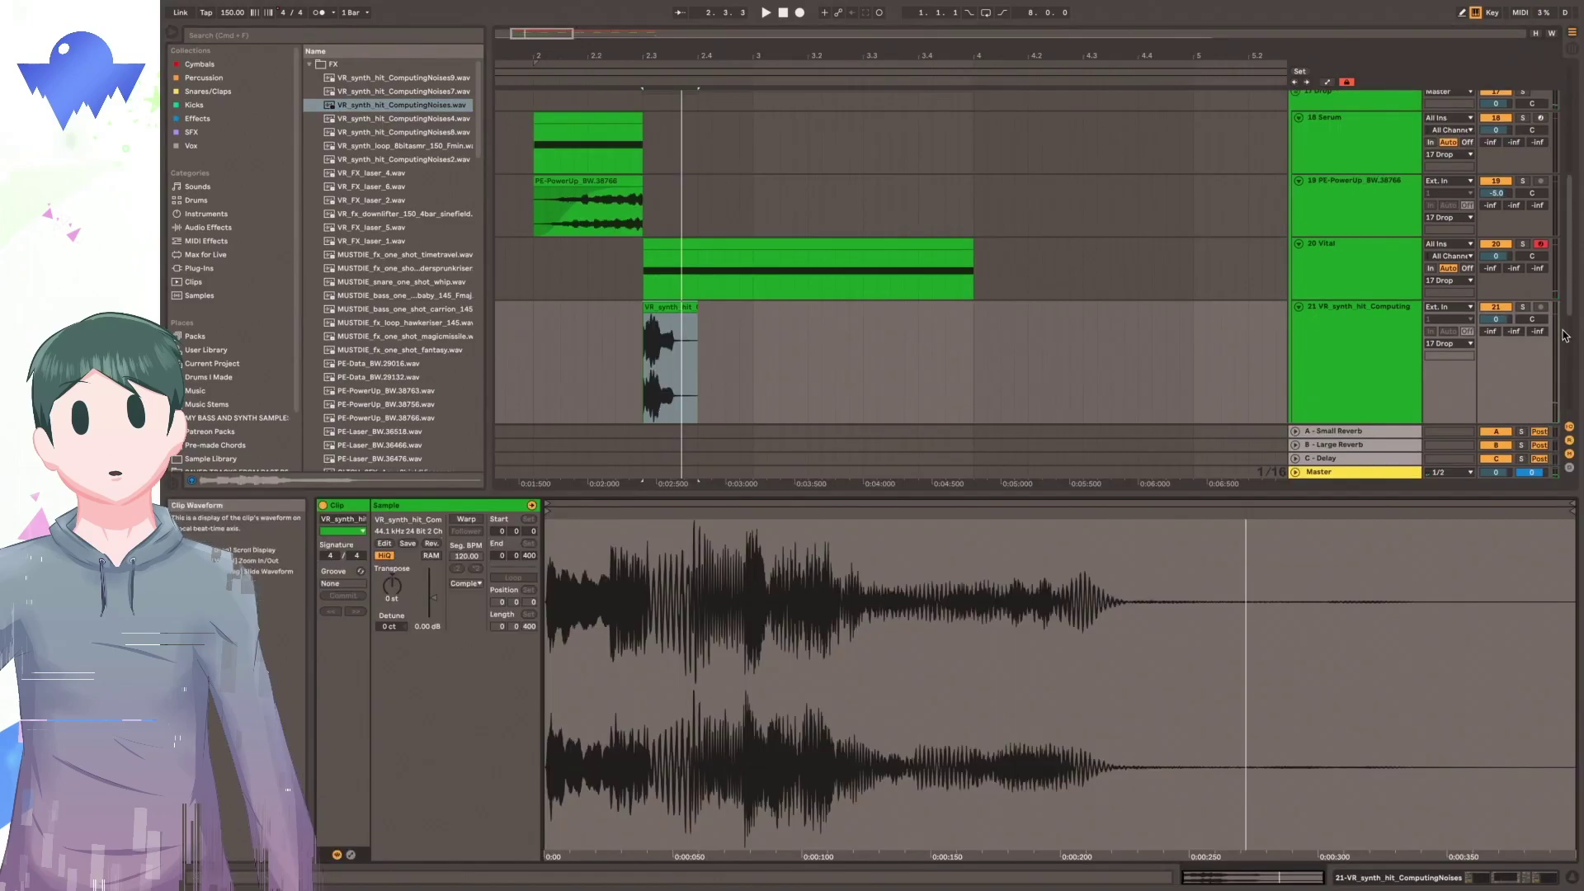
pyautogui.click(1523, 307)
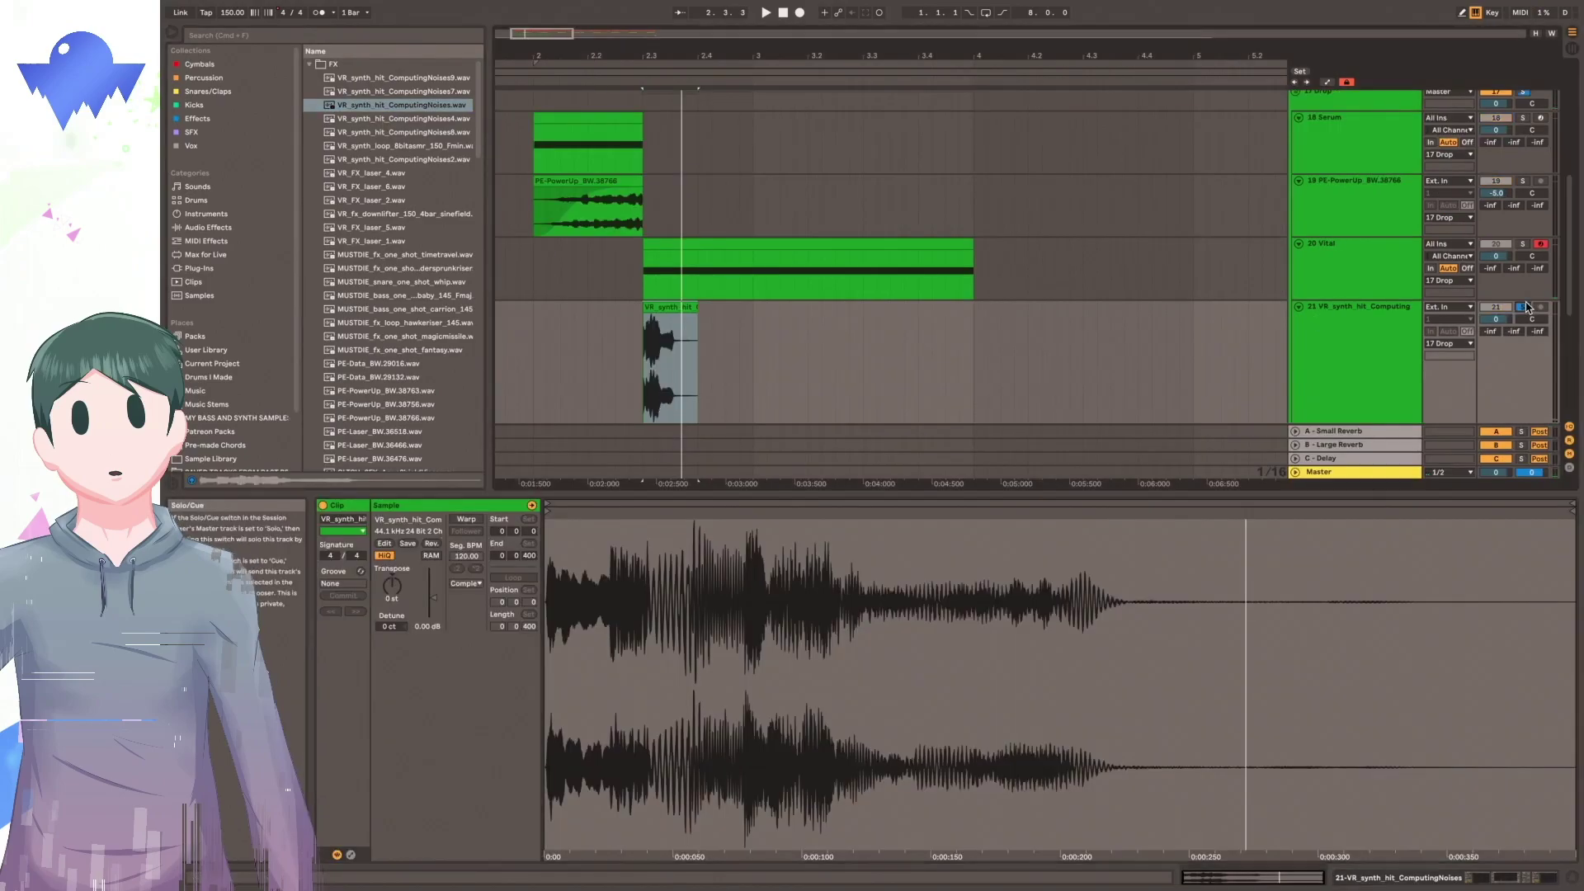
# Warp the synth hit sample in Texture mode and play it.
pyautogui.click(467, 520)
pyautogui.click(466, 583)
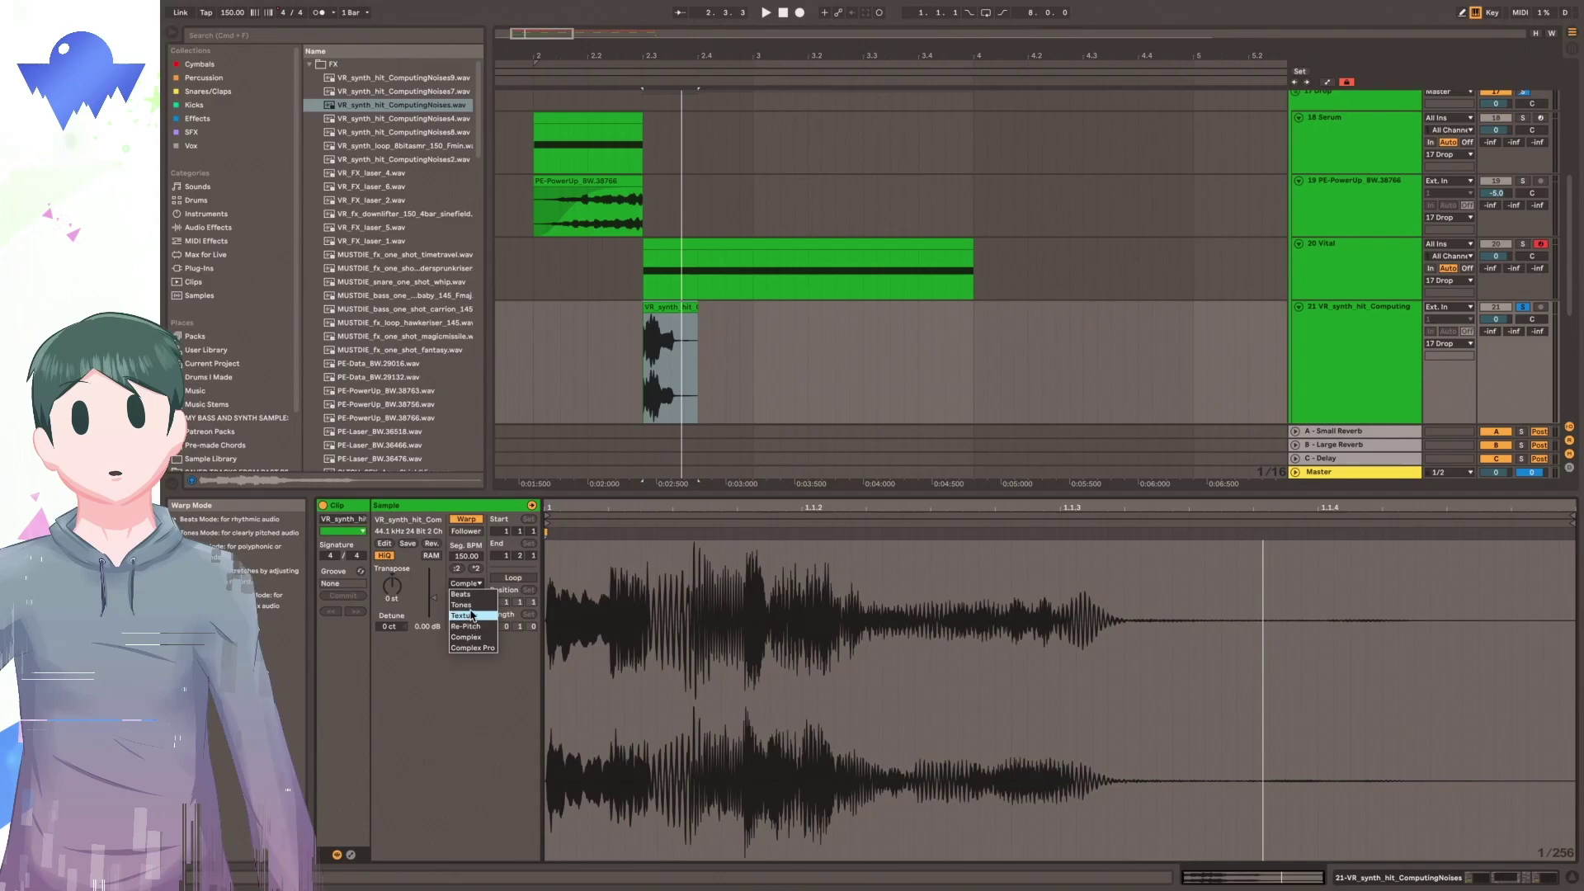
pyautogui.click(472, 615)
pyautogui.press('space')
# Repeat the synth hit to the Vital clip's end, add Saturated OTT with a 46% amount and raise the Saturator drive to about 9 dB.
pyautogui.moveTo(446, 551); pyautogui.dragTo(447, 487)
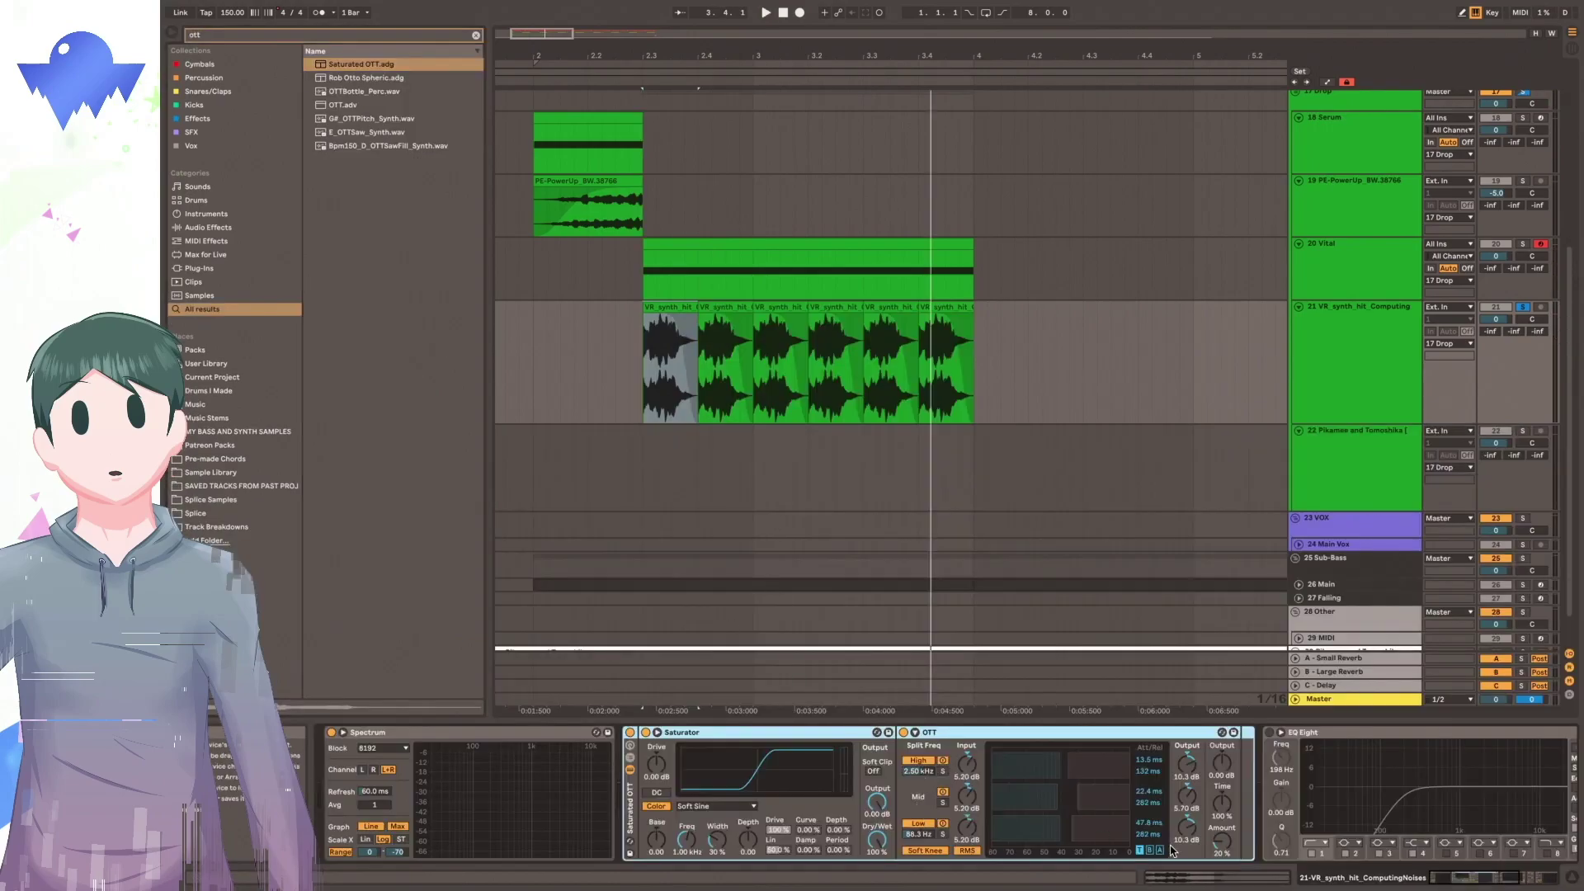
pyautogui.moveTo(1223, 841); pyautogui.dragTo(1222, 829)
pyautogui.moveTo(656, 765); pyautogui.dragTo(656, 728)
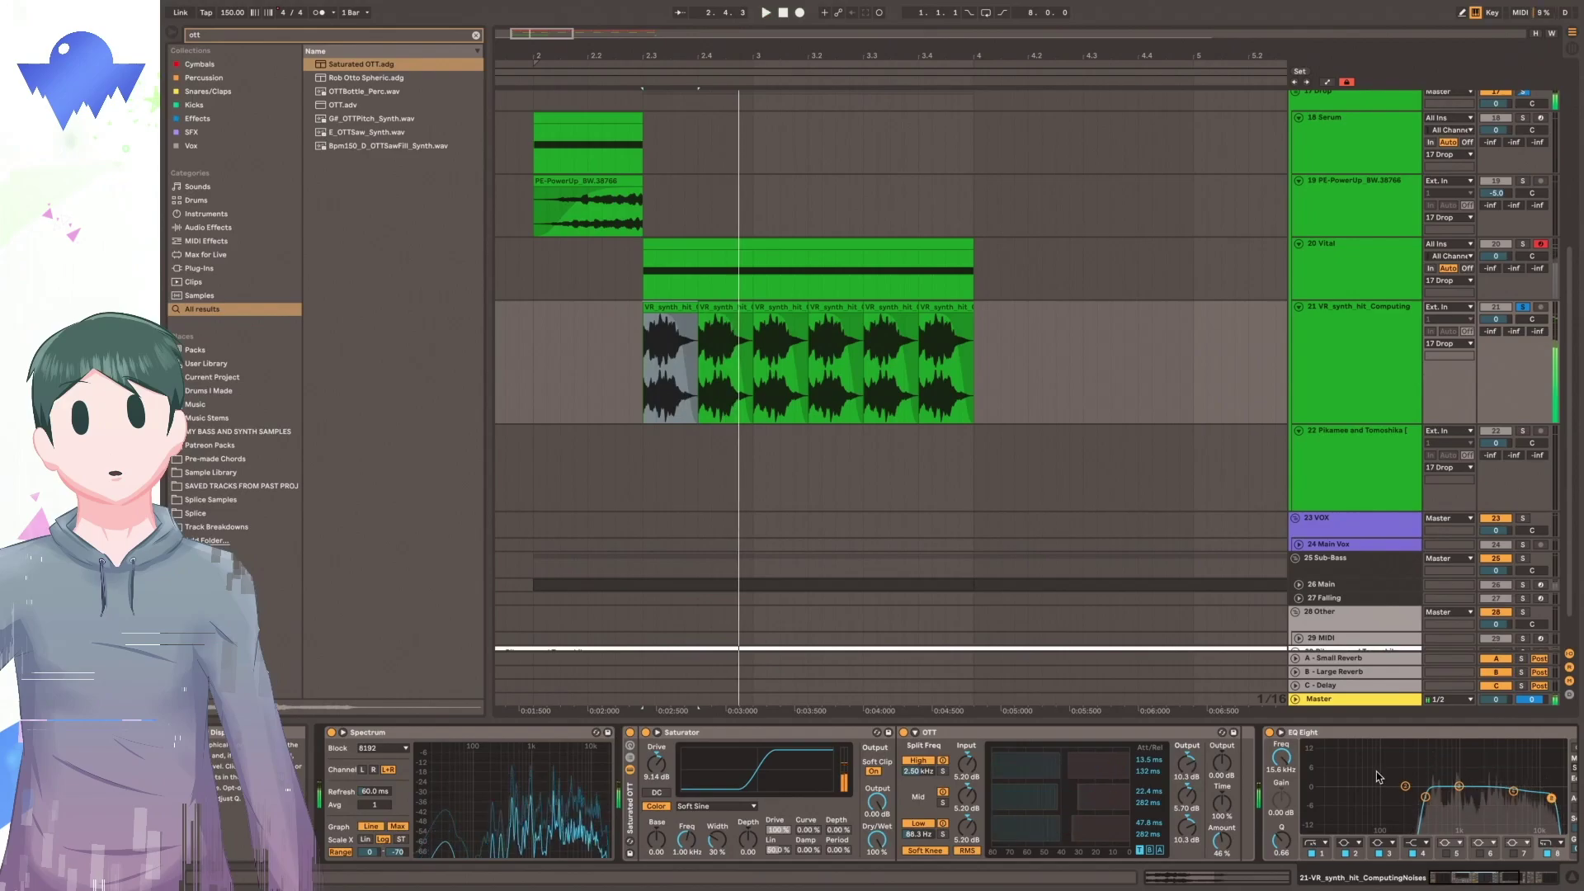
# Add a Frequency Shifter at the start of the synth hit track's device chain and play the clips.
pyautogui.hotkey('ctrl', 'f')
pyautogui.write('freq')
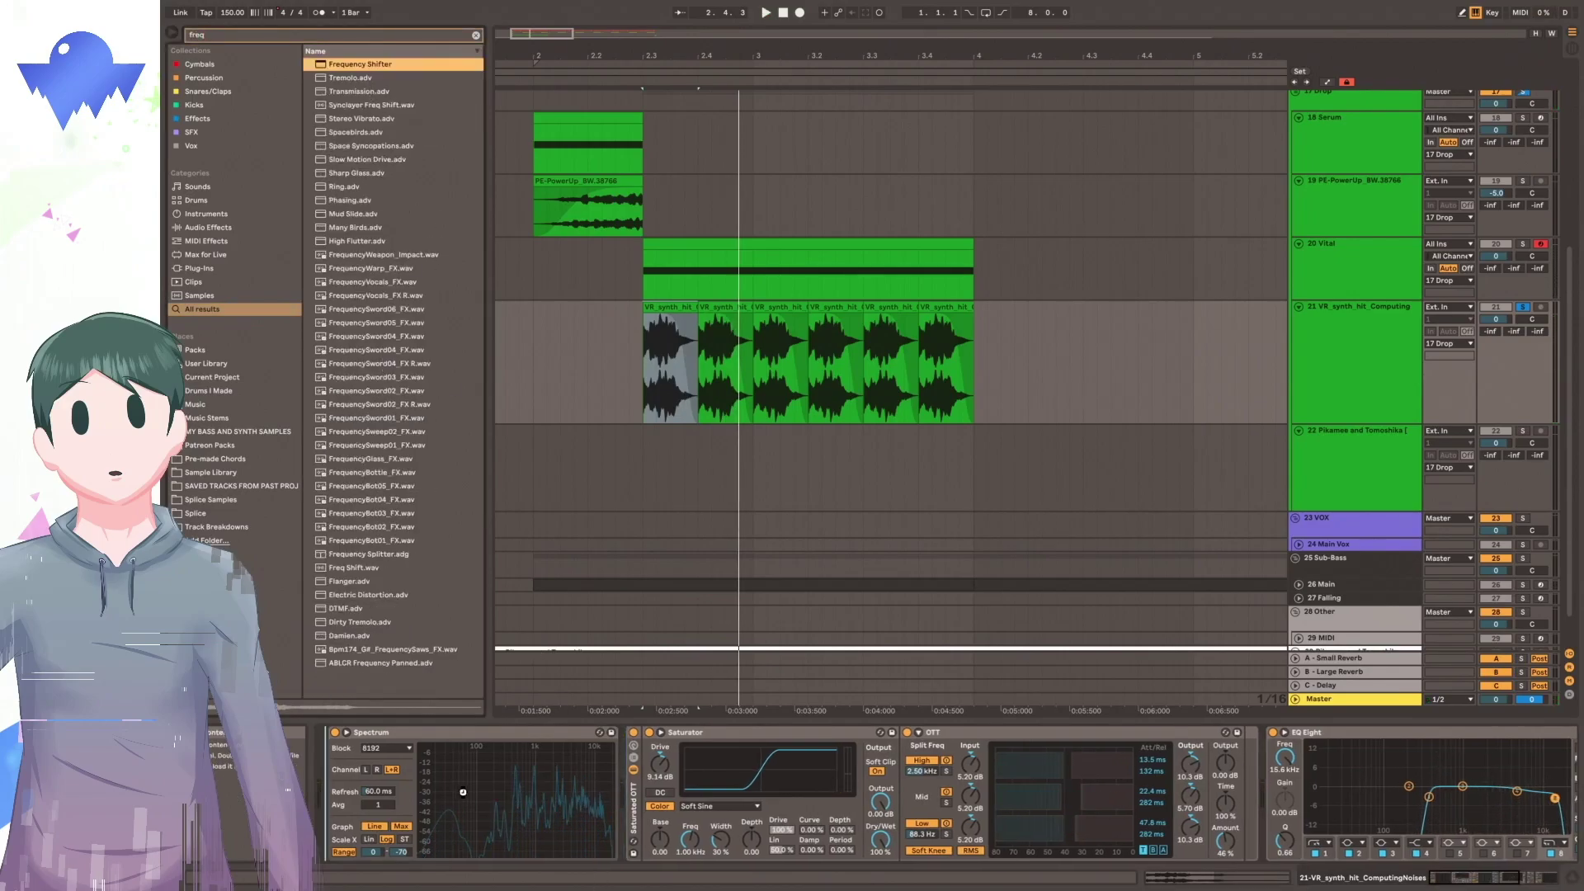
pyautogui.press('Return')
pyautogui.click(650, 307)
pyautogui.press('space')
# Lower the Frequency Shifter's frequency to about -1.3 kHz while replaying the synth hits.
pyautogui.moveTo(409, 765)
pyautogui.mouseDown()
pyautogui.moveTo(409, 794)
pyautogui.moveTo(409, 762)
pyautogui.mouseUp()
pyautogui.press('space')
pyautogui.press('space')
pyautogui.press('space')
pyautogui.press('space')
pyautogui.press('space')
pyautogui.press('space')
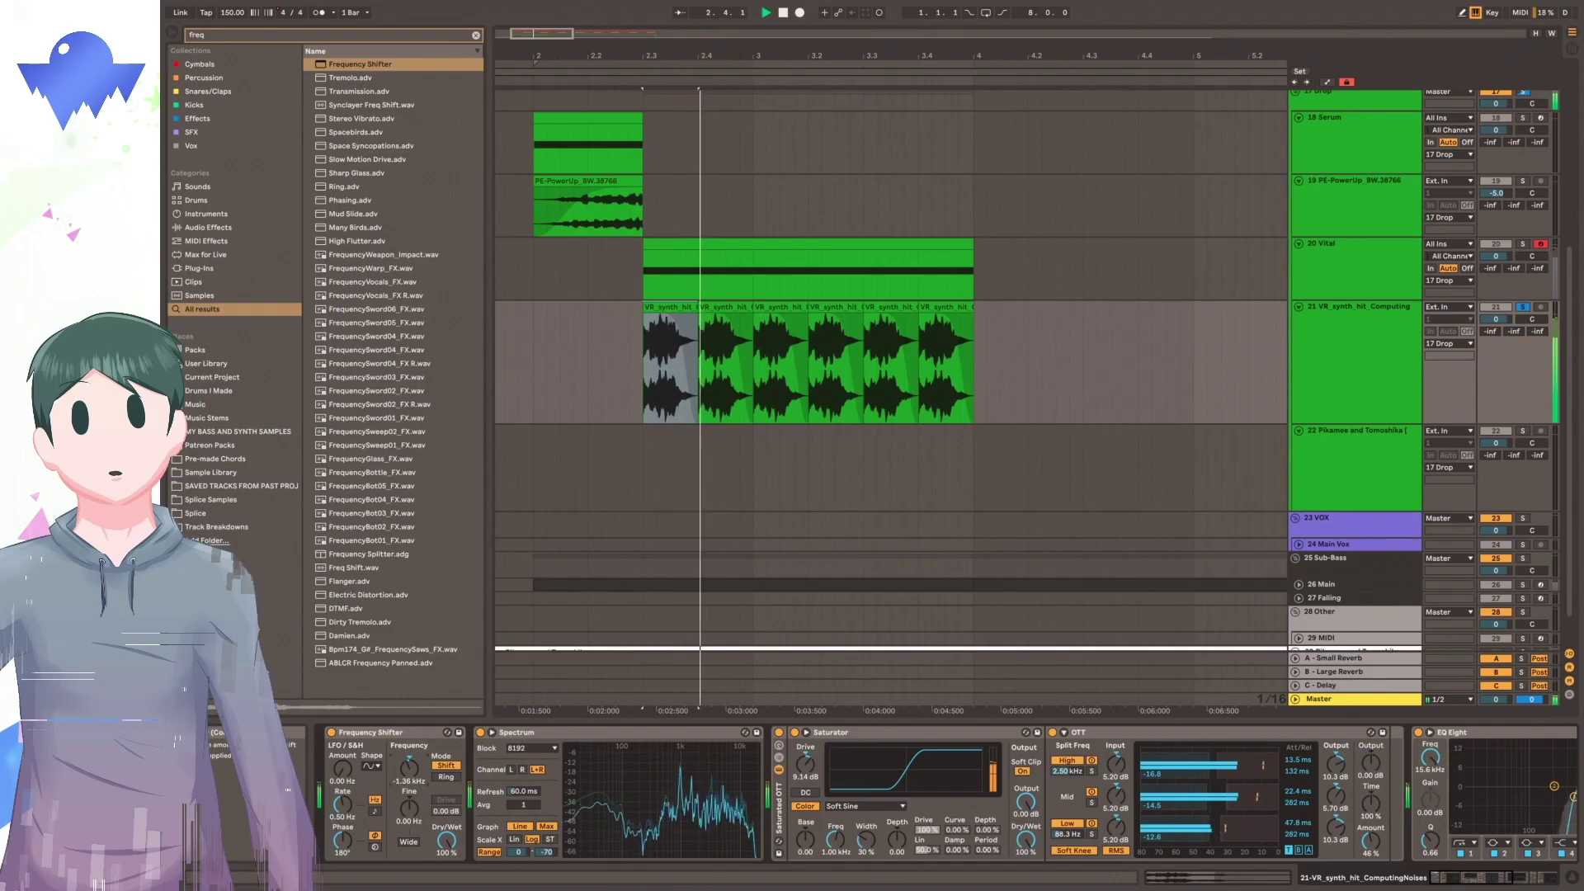
pyautogui.press('space')
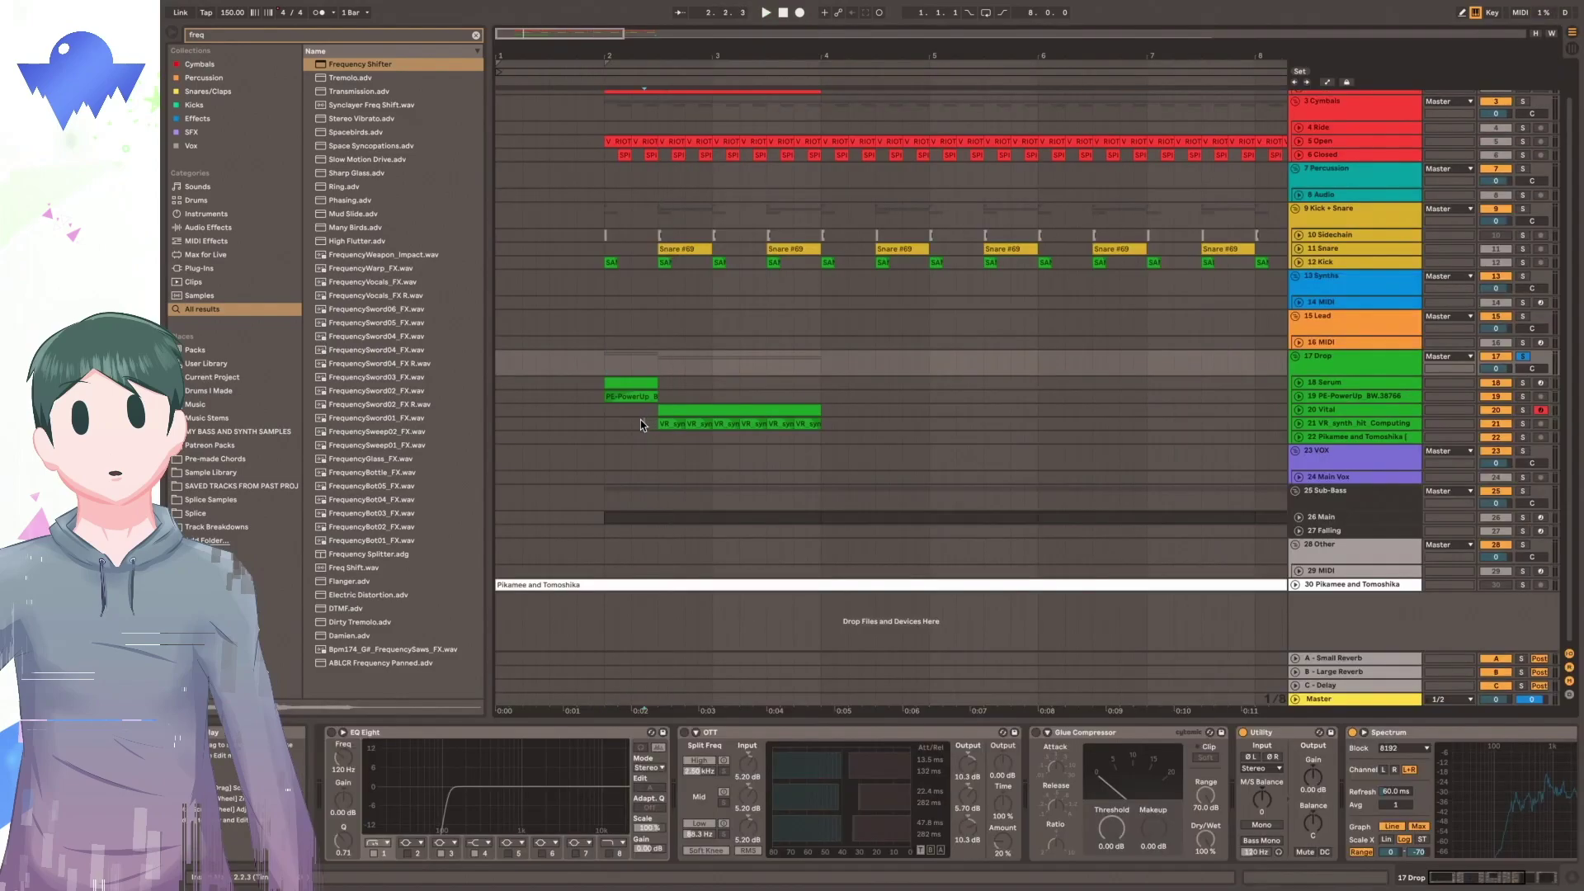
# Duplicate the Drop group's clips from bars 2 to 4 so the copy starts at bar 4, and solo and play the second Serum clip.
pyautogui.moveTo(607, 426); pyautogui.dragTo(823, 385)
pyautogui.hotkey('ctrl', 'd')
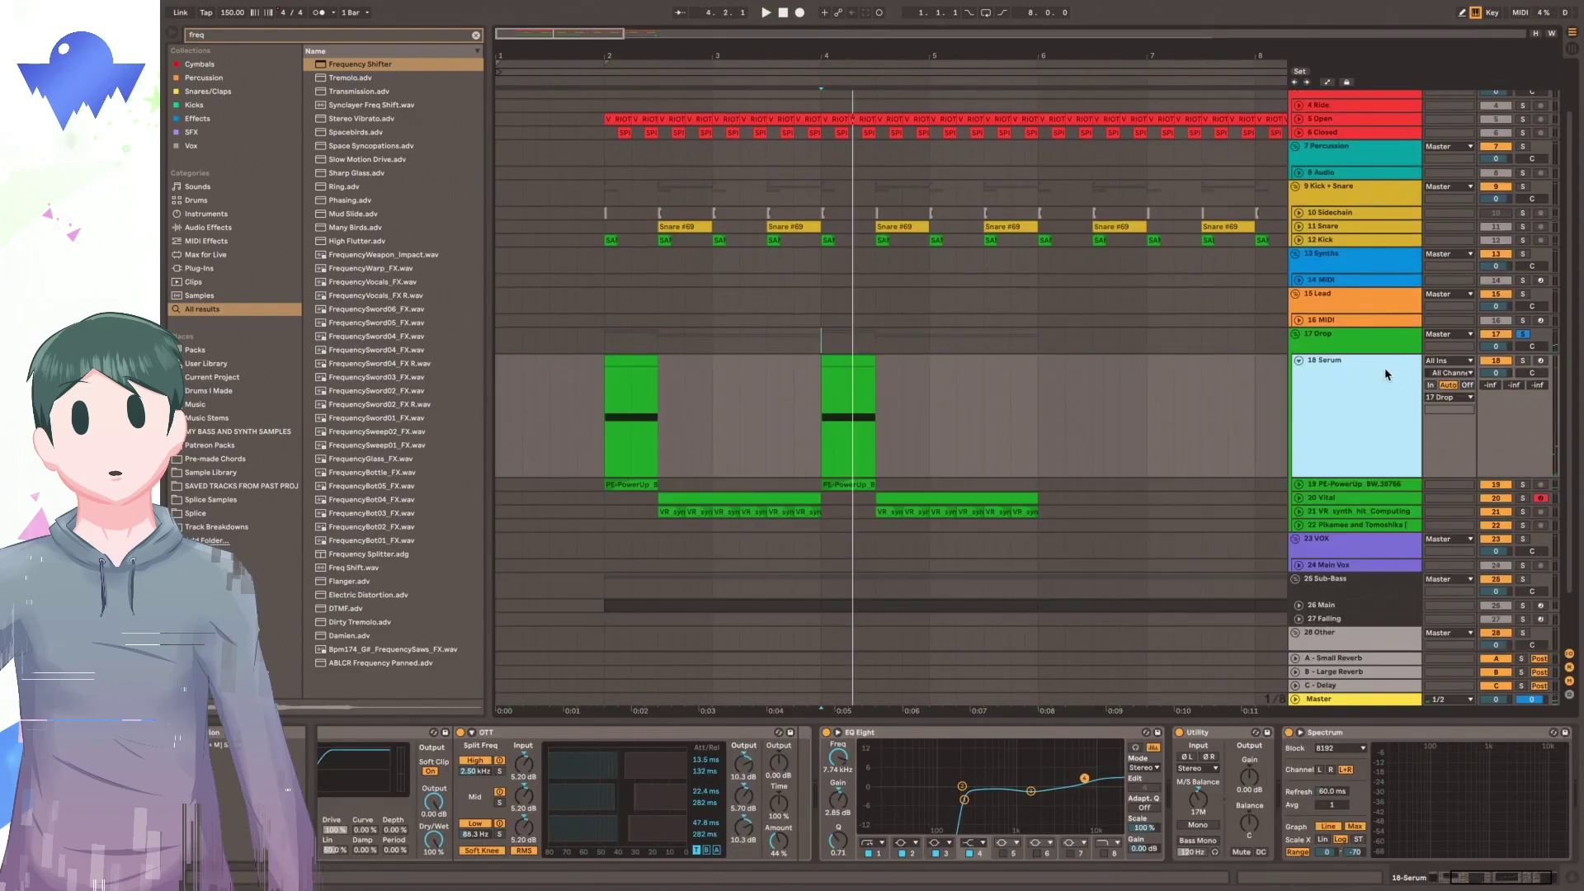
pyautogui.click(1522, 361)
pyautogui.click(863, 361)
pyautogui.press('space')
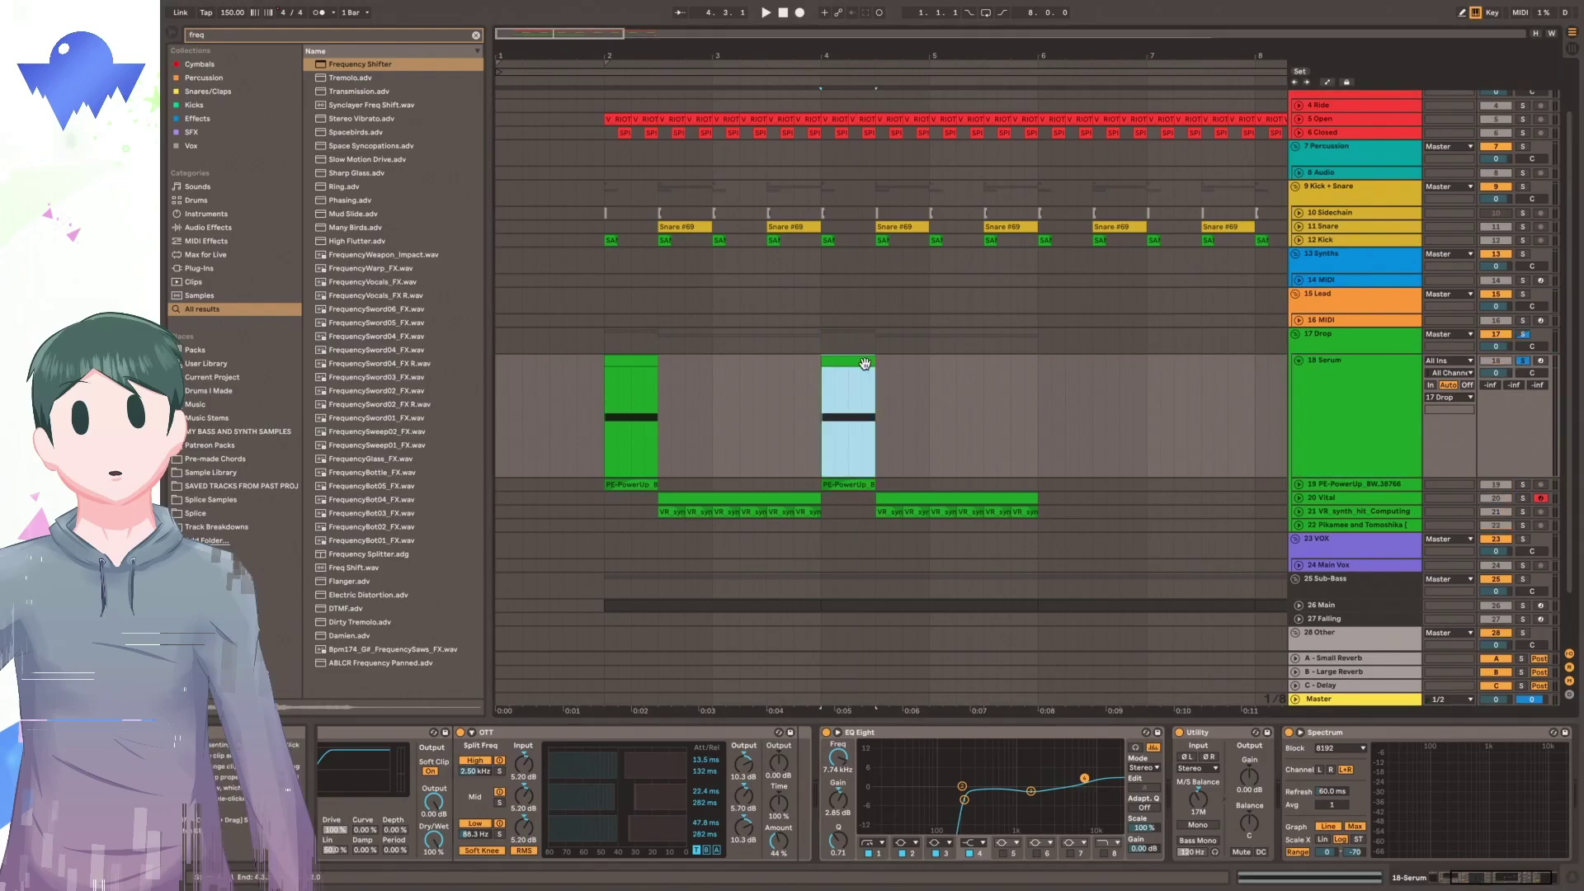
# Assign Macro 1 to oscillator A's Bend amount in Serum and raise the macro to 100% during playback.
pyautogui.hscroll(-5, 388, 738)
pyautogui.click(355, 733)
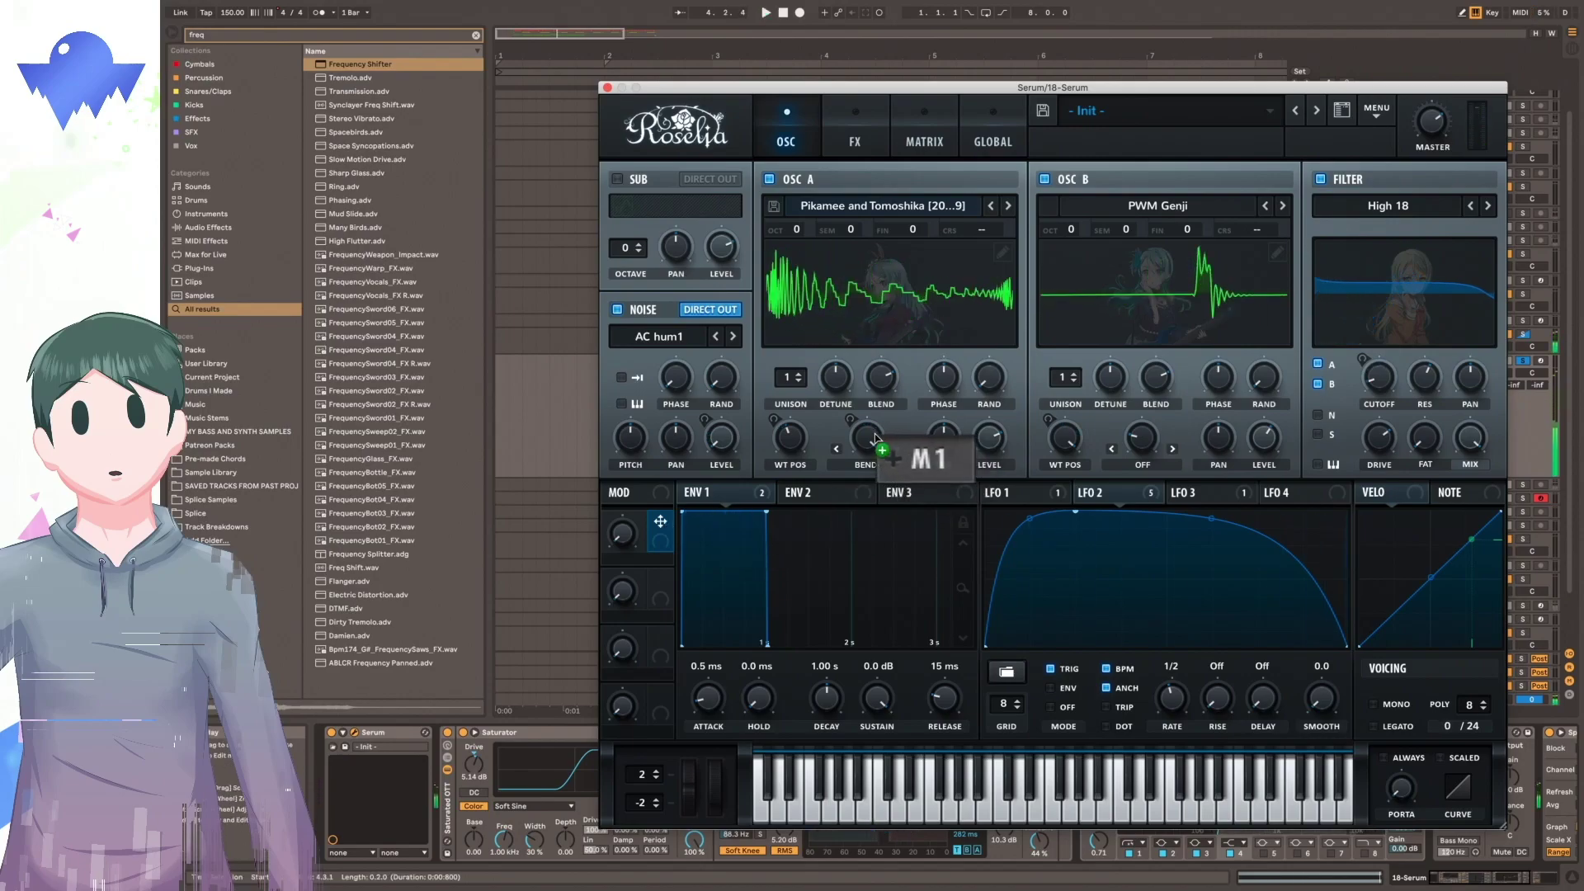
pyautogui.press('space')
pyautogui.moveTo(625, 547); pyautogui.dragTo(637, 334)
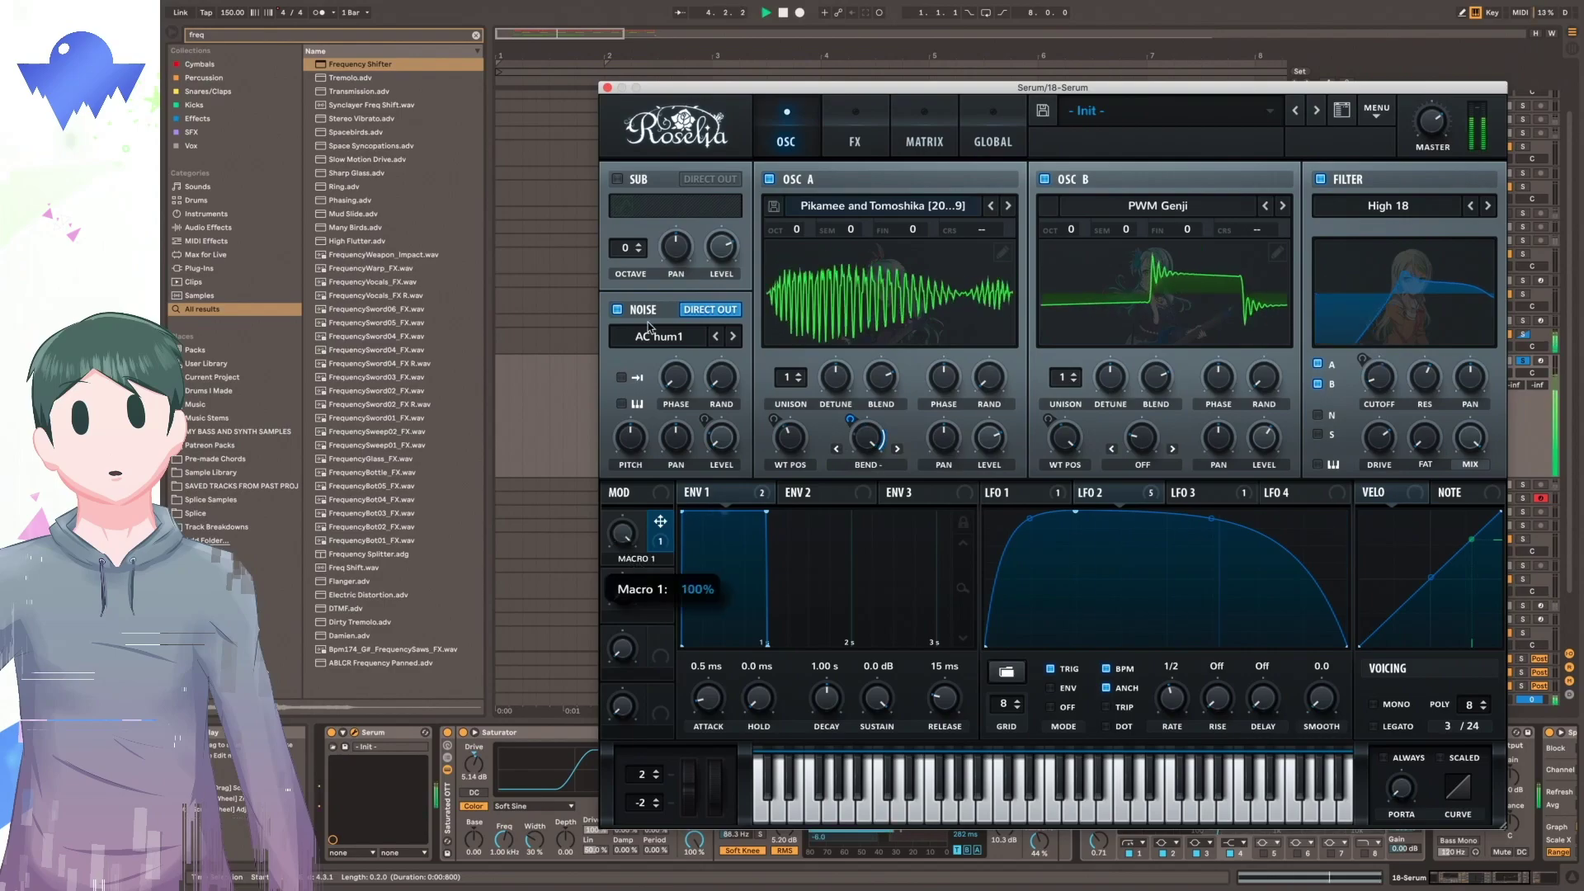
# Adjust Macro 1's modulation range on Bend, also assign the macro to the Flanger's depth and close Serum.
pyautogui.moveTo(850, 423)
pyautogui.moveTo(851, 423); pyautogui.dragTo(851, 452)
pyautogui.moveTo(660, 521); pyautogui.dragTo(1023, 308)
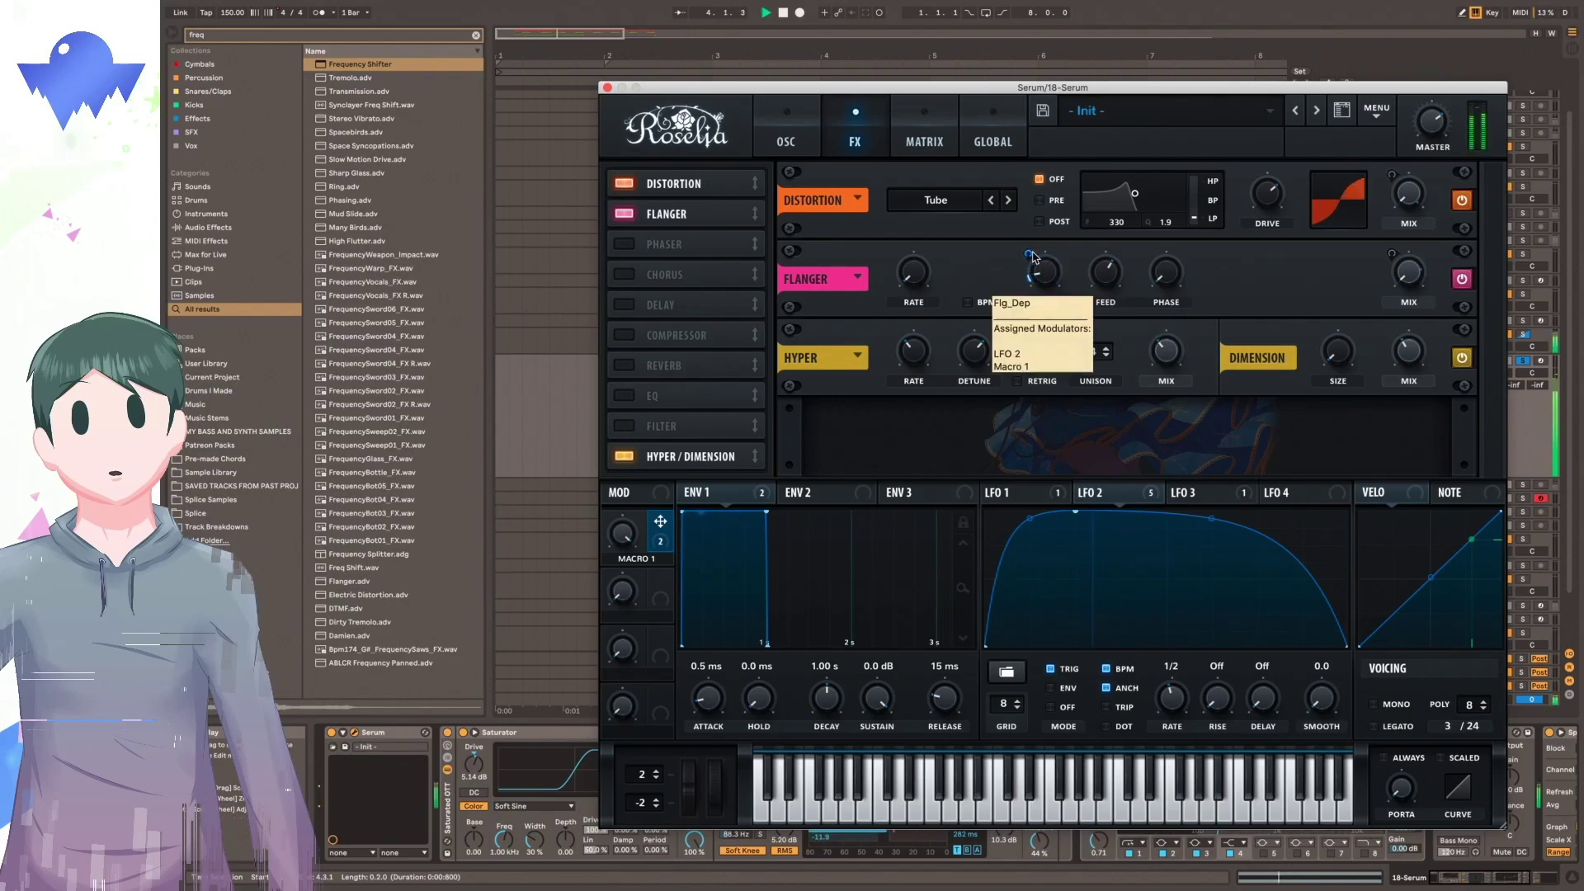
pyautogui.click(607, 87)
# Automate Serum's macro to jump from minimum to maximum at bar 4, where the second Serum clip starts, and play the result.
pyautogui.click(813, 469)
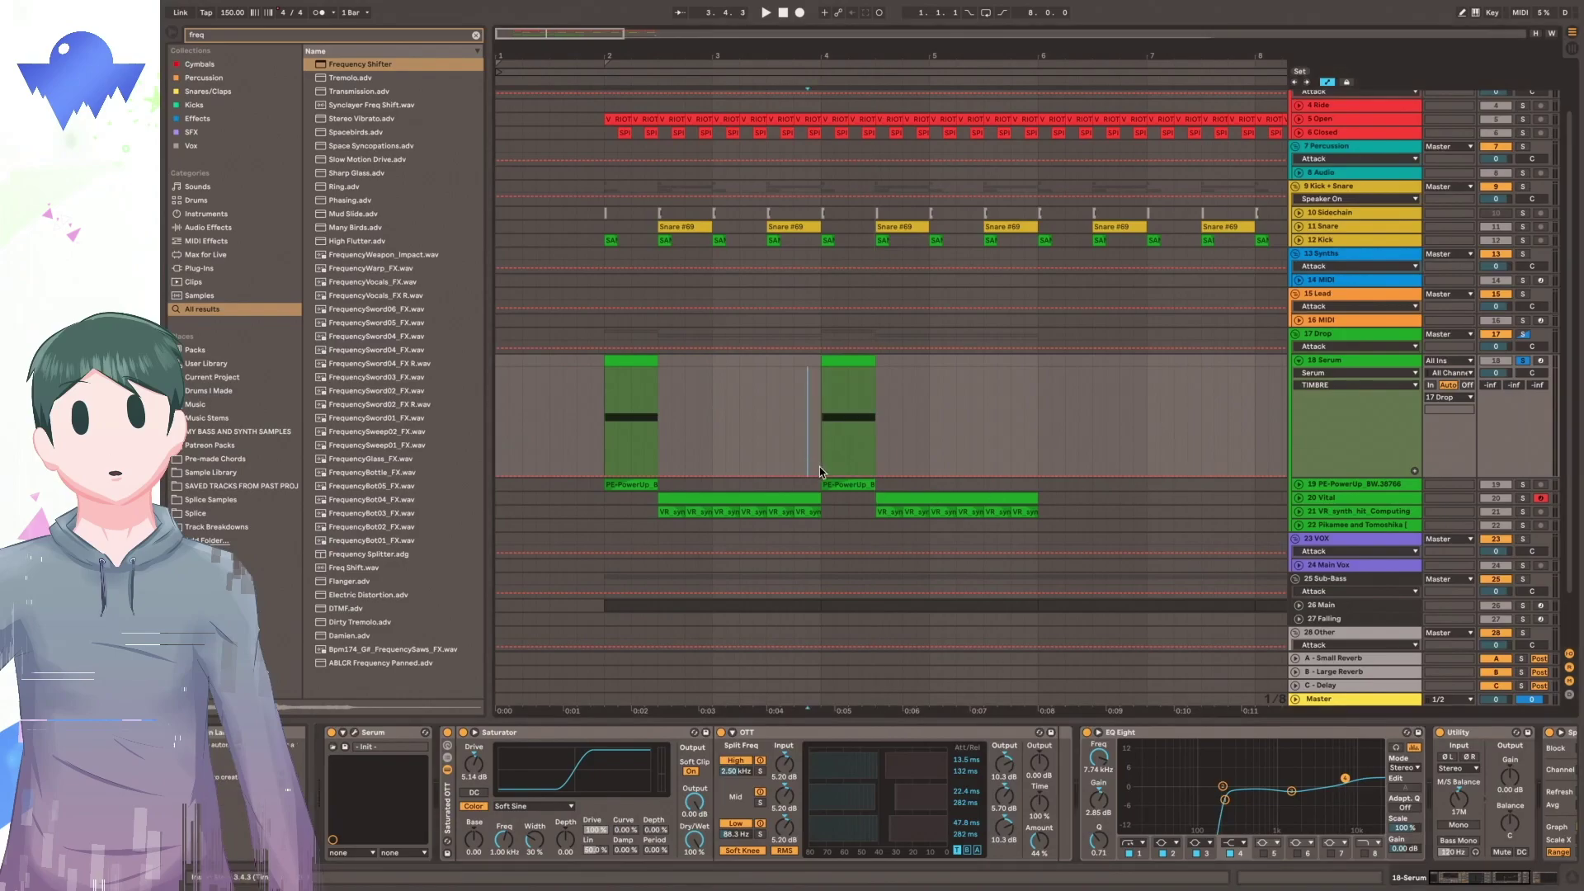
pyautogui.click(828, 476)
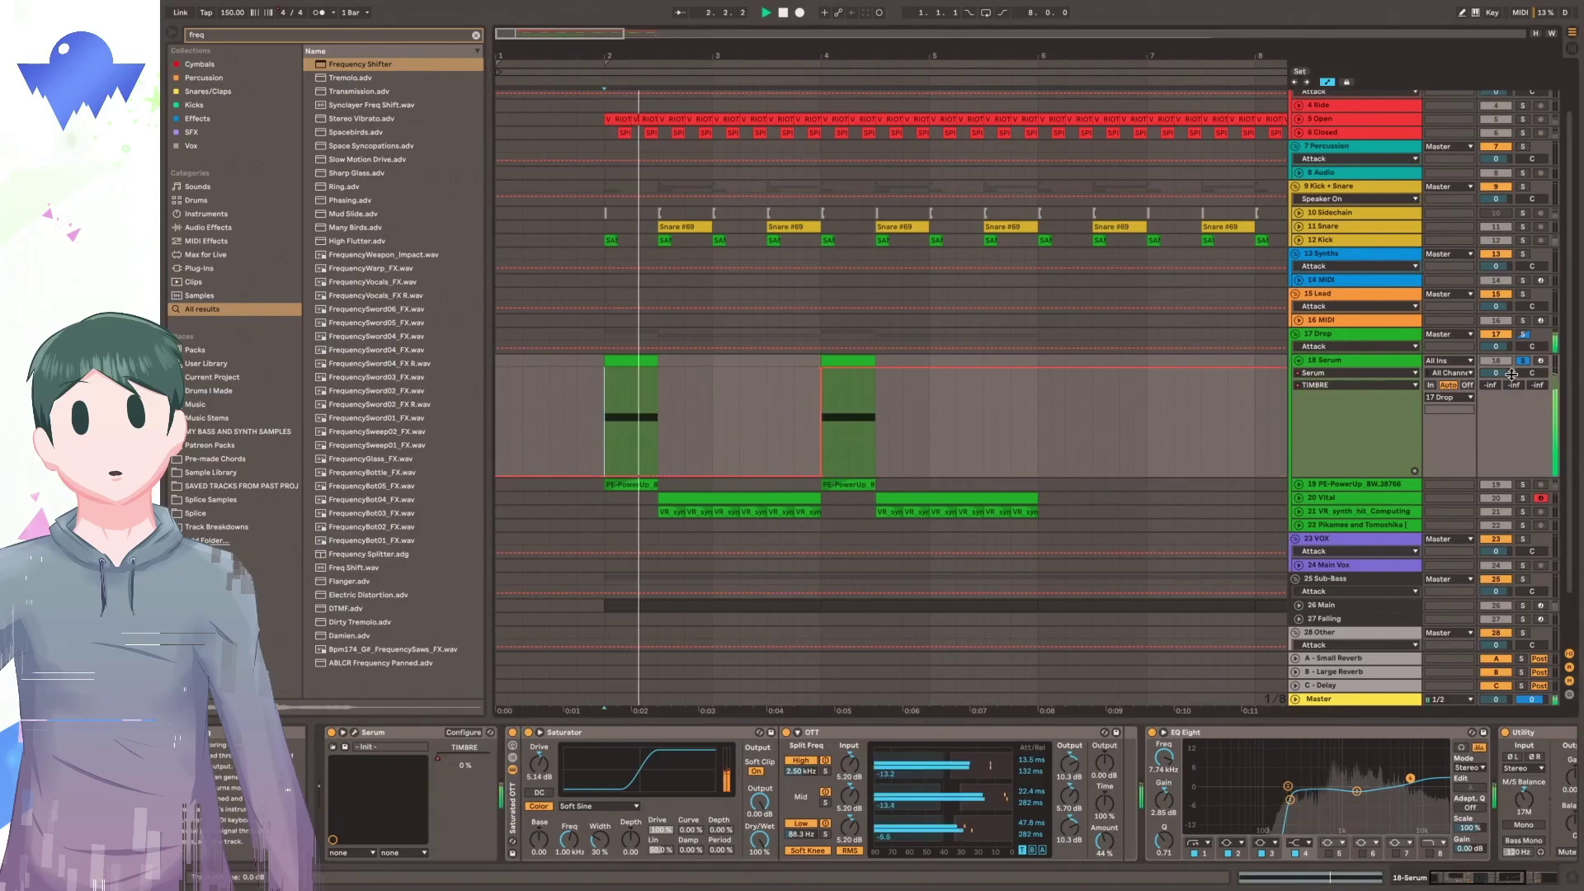
pyautogui.click(850, 360)
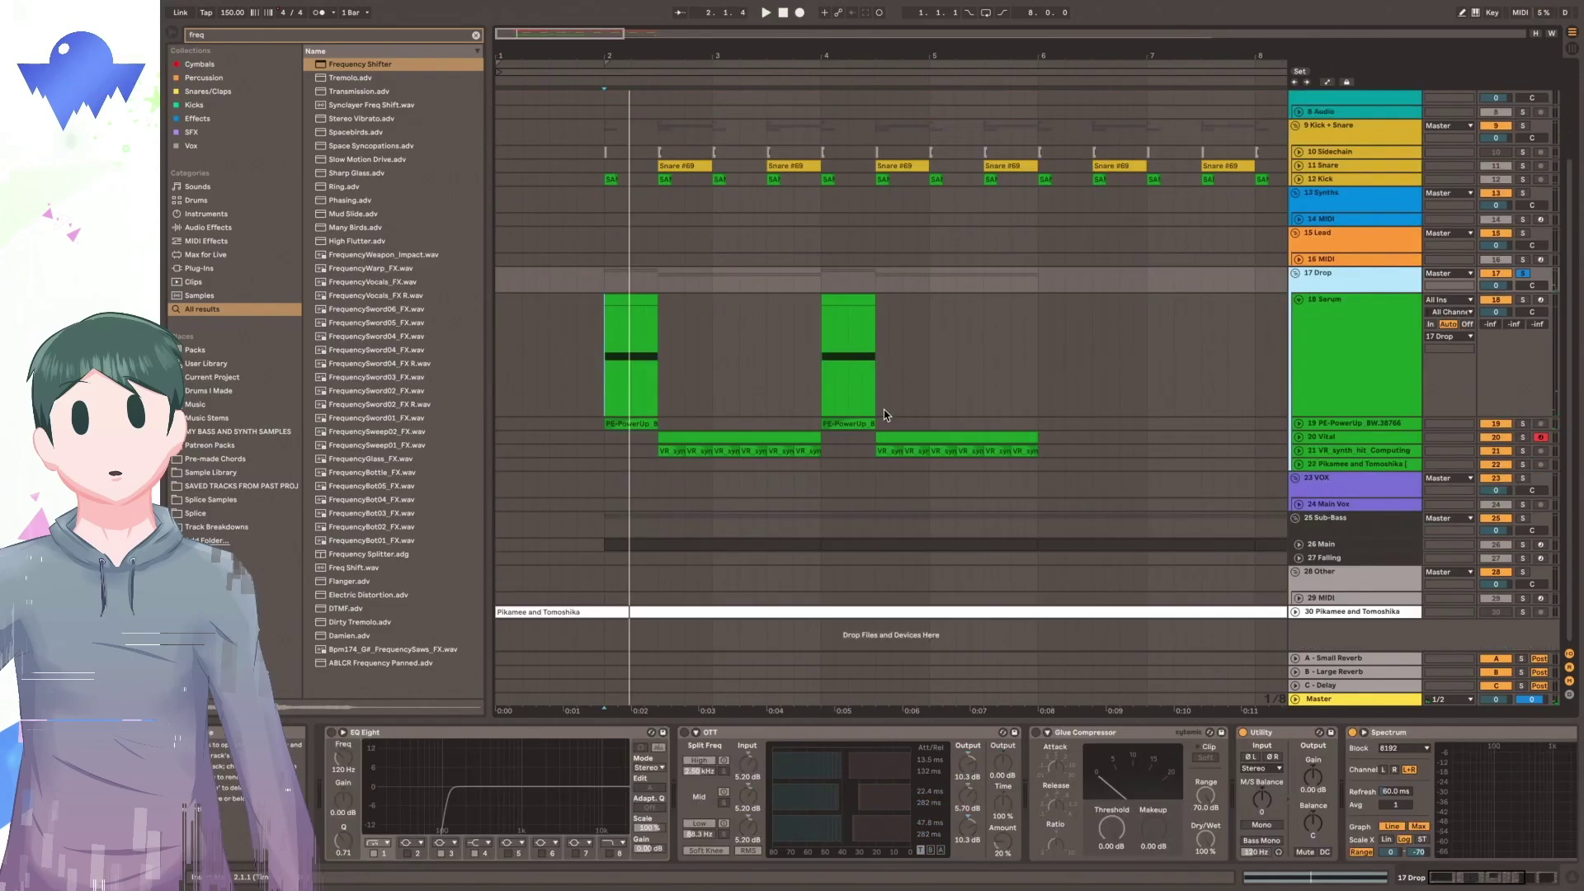
# Solo the Vital track, assign Vital's Macro 1 to oscillator 1's Squeeze amount and adjust the modulation depth.
pyautogui.click(881, 440)
pyautogui.click(1300, 438)
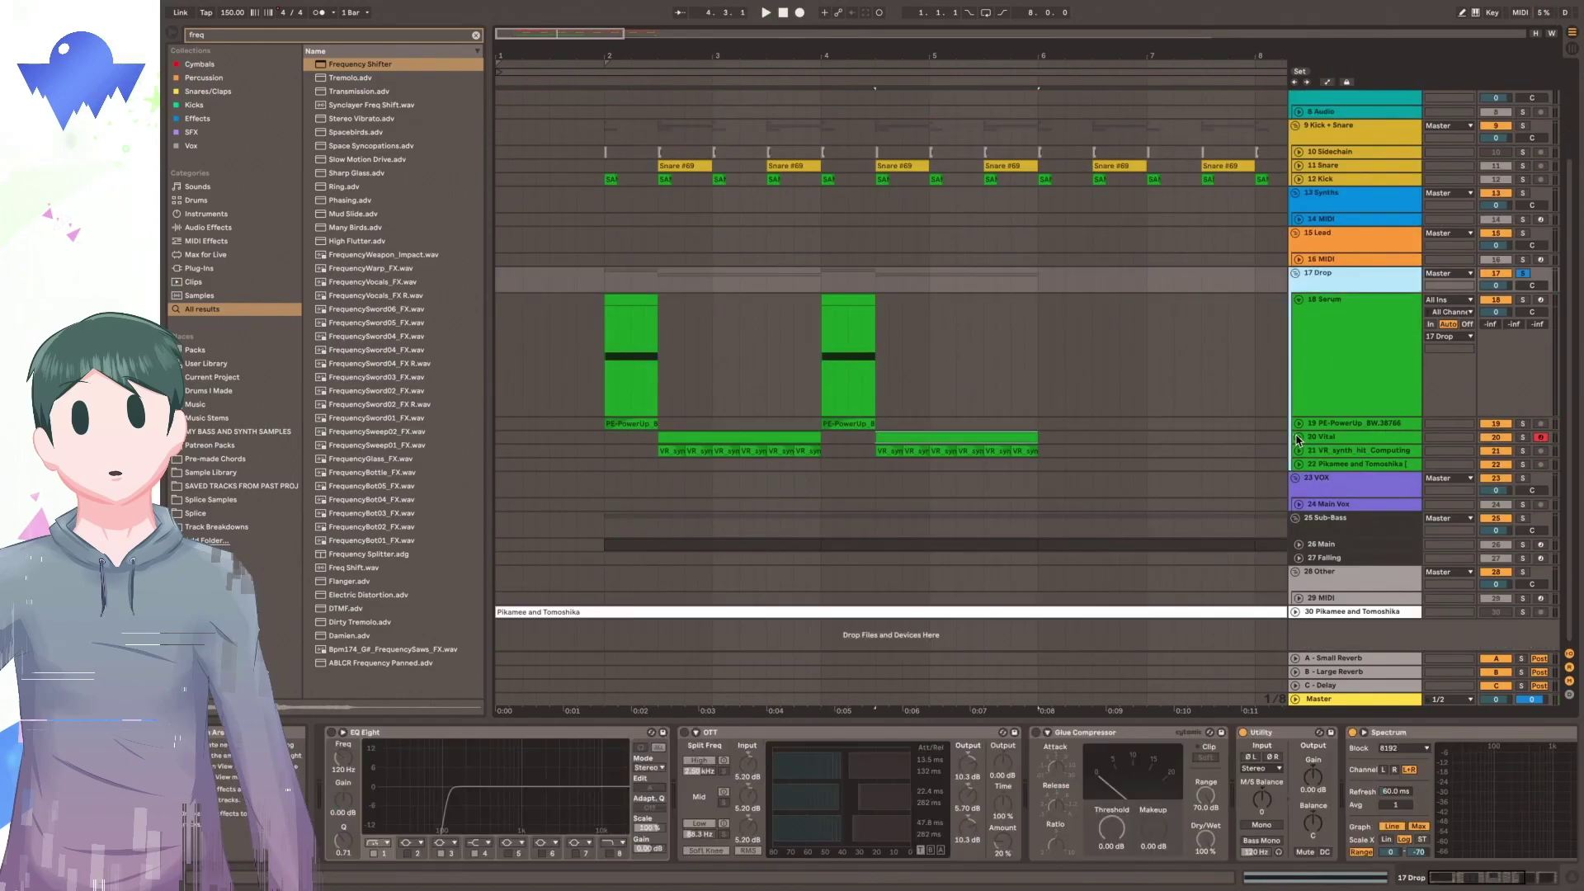
pyautogui.click(1522, 389)
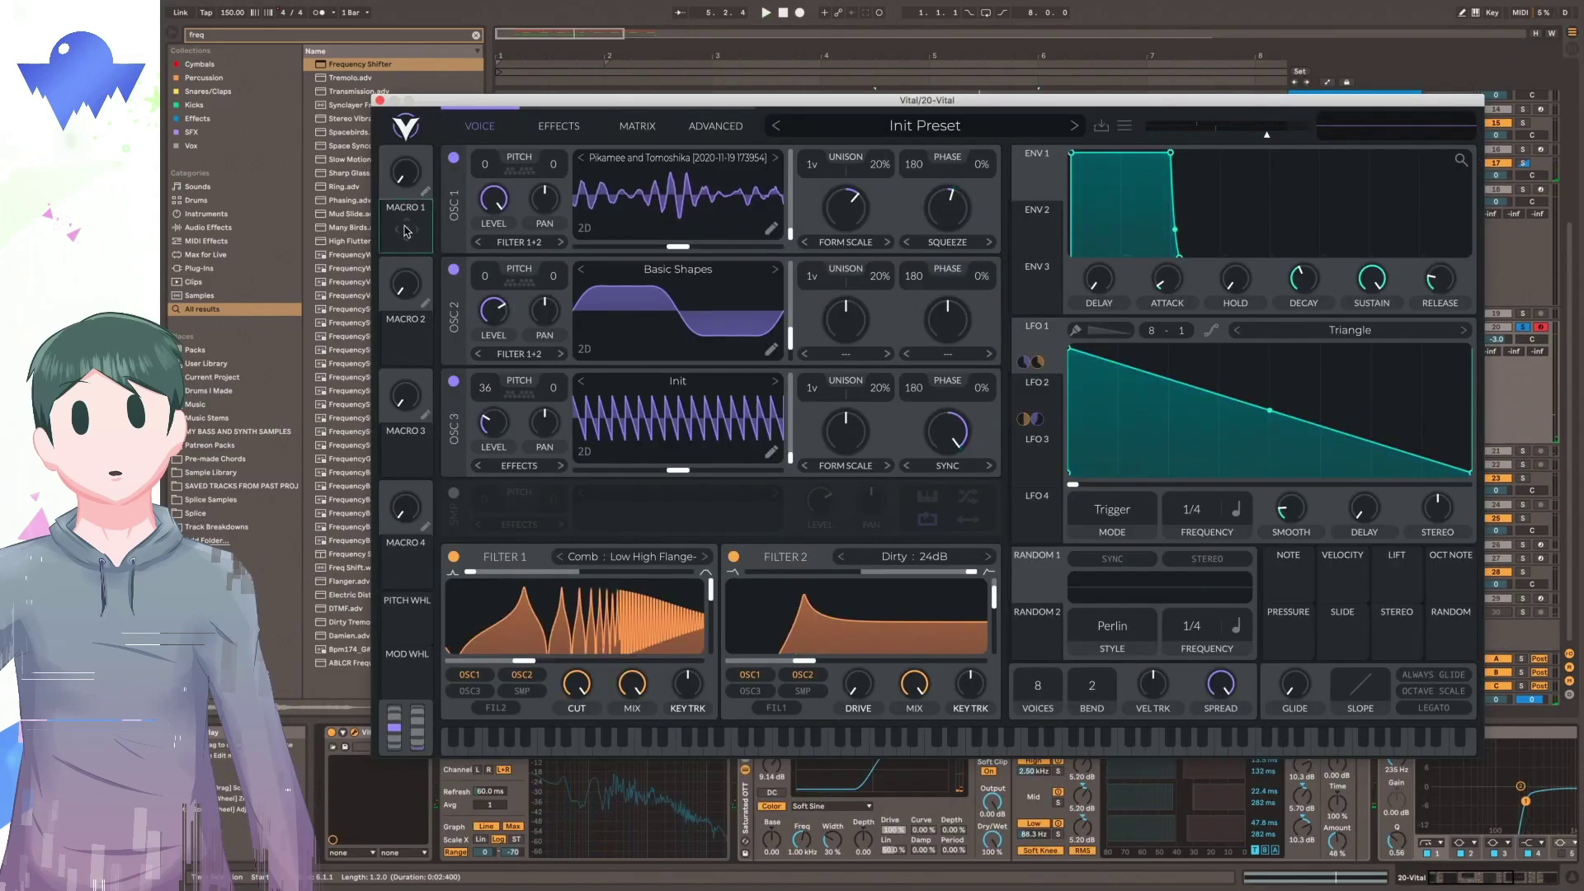
pyautogui.moveTo(406, 231); pyautogui.dragTo(941, 240)
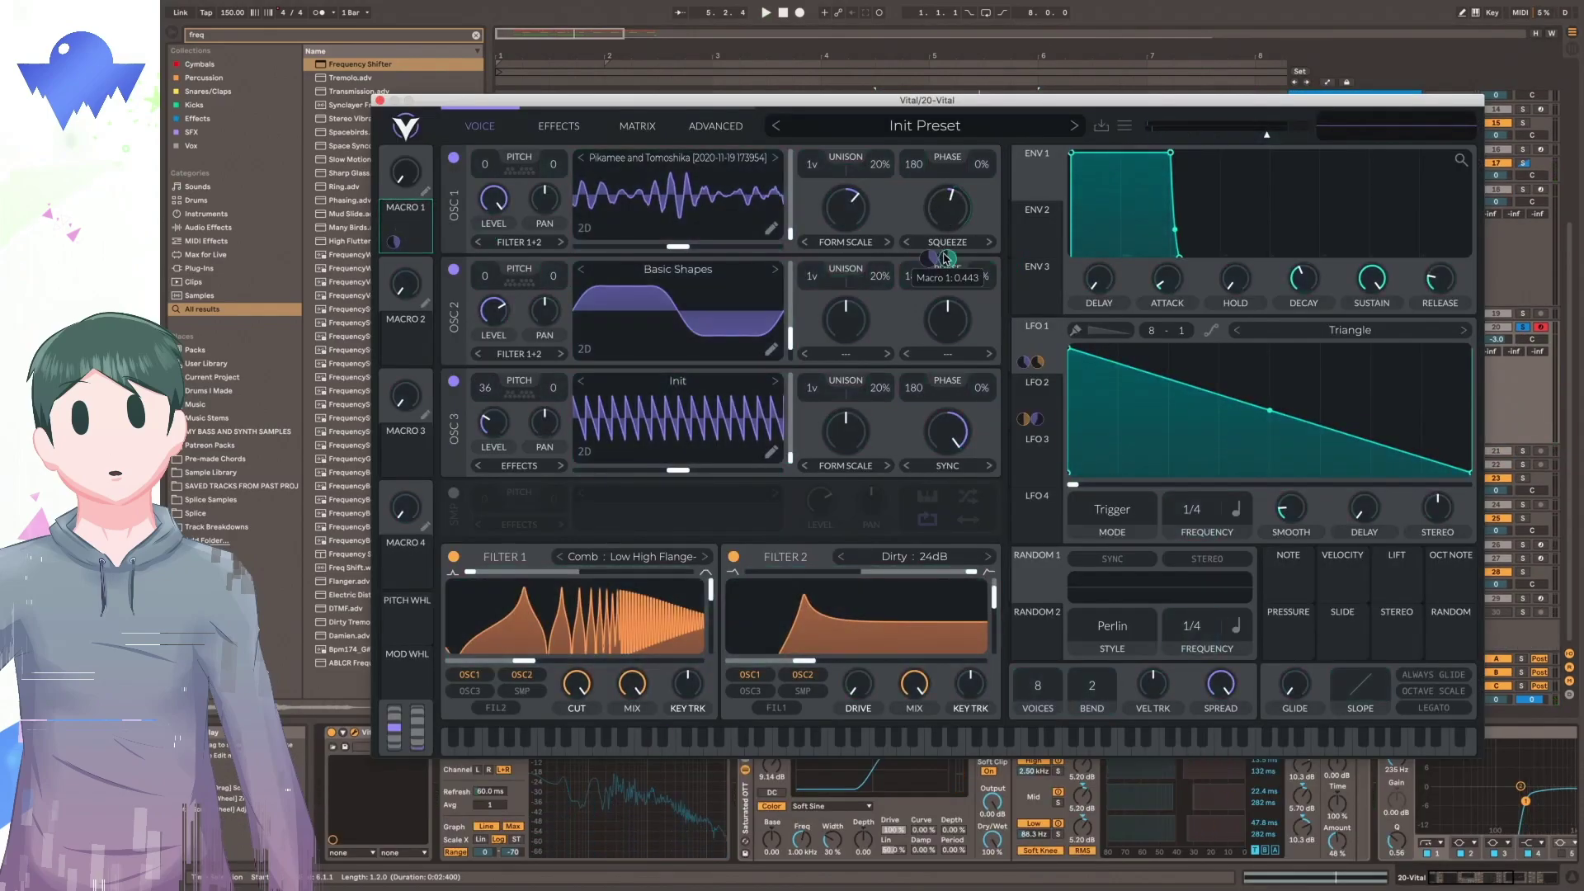
pyautogui.moveTo(947, 260); pyautogui.dragTo(947, 285)
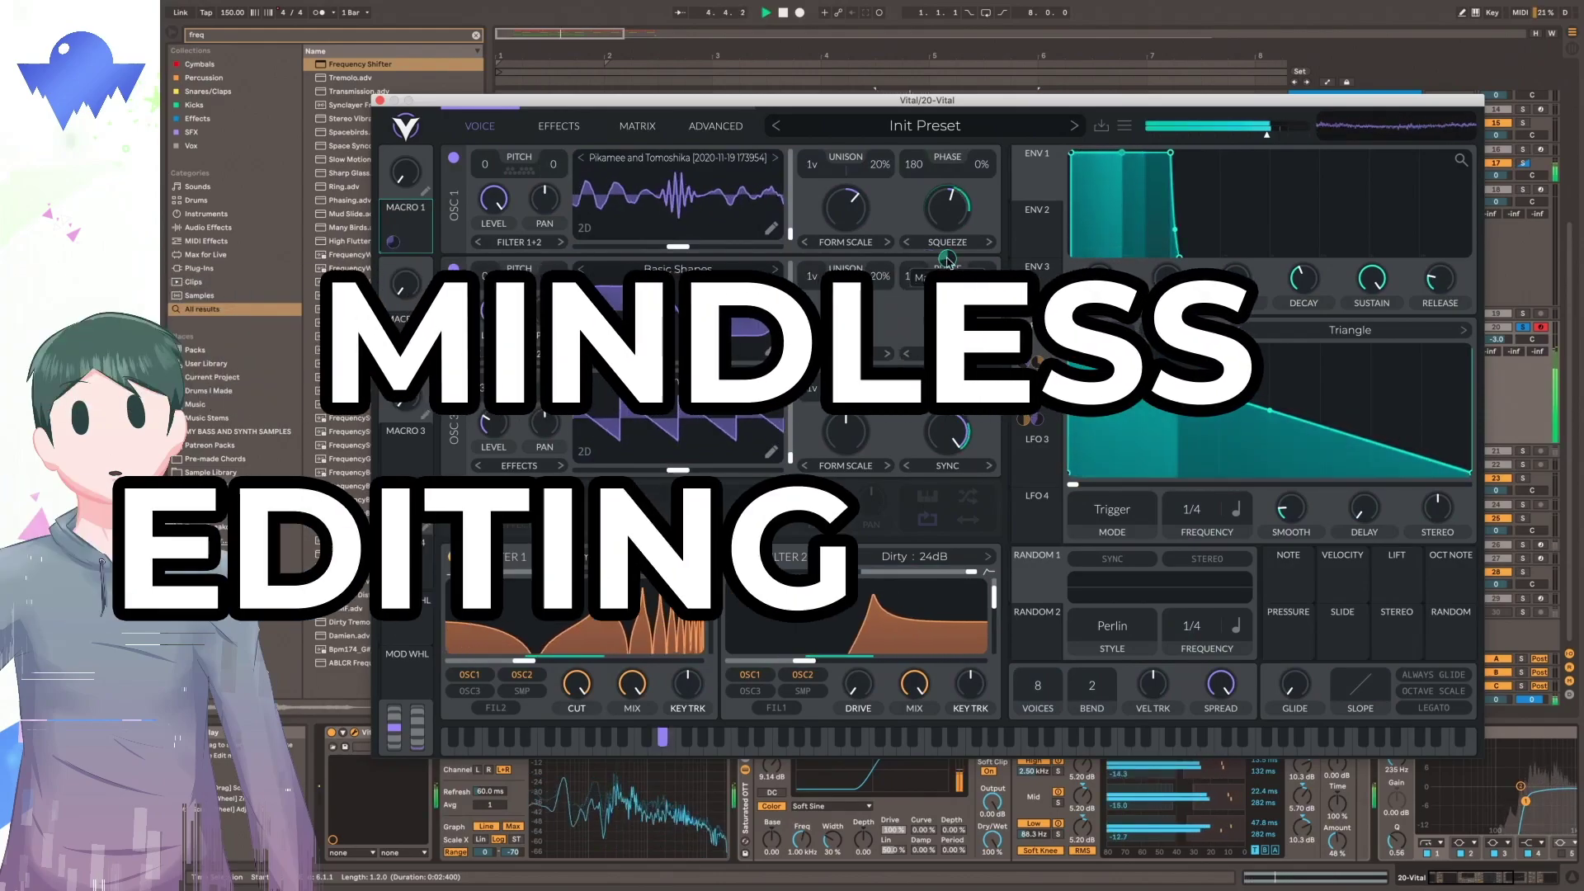
# Raise Macro 1 during playback, adjust its modulation amount on Filter 1's cutoff and close Vital.
pyautogui.moveTo(410, 166); pyautogui.dragTo(412, 90)
pyautogui.press('space')
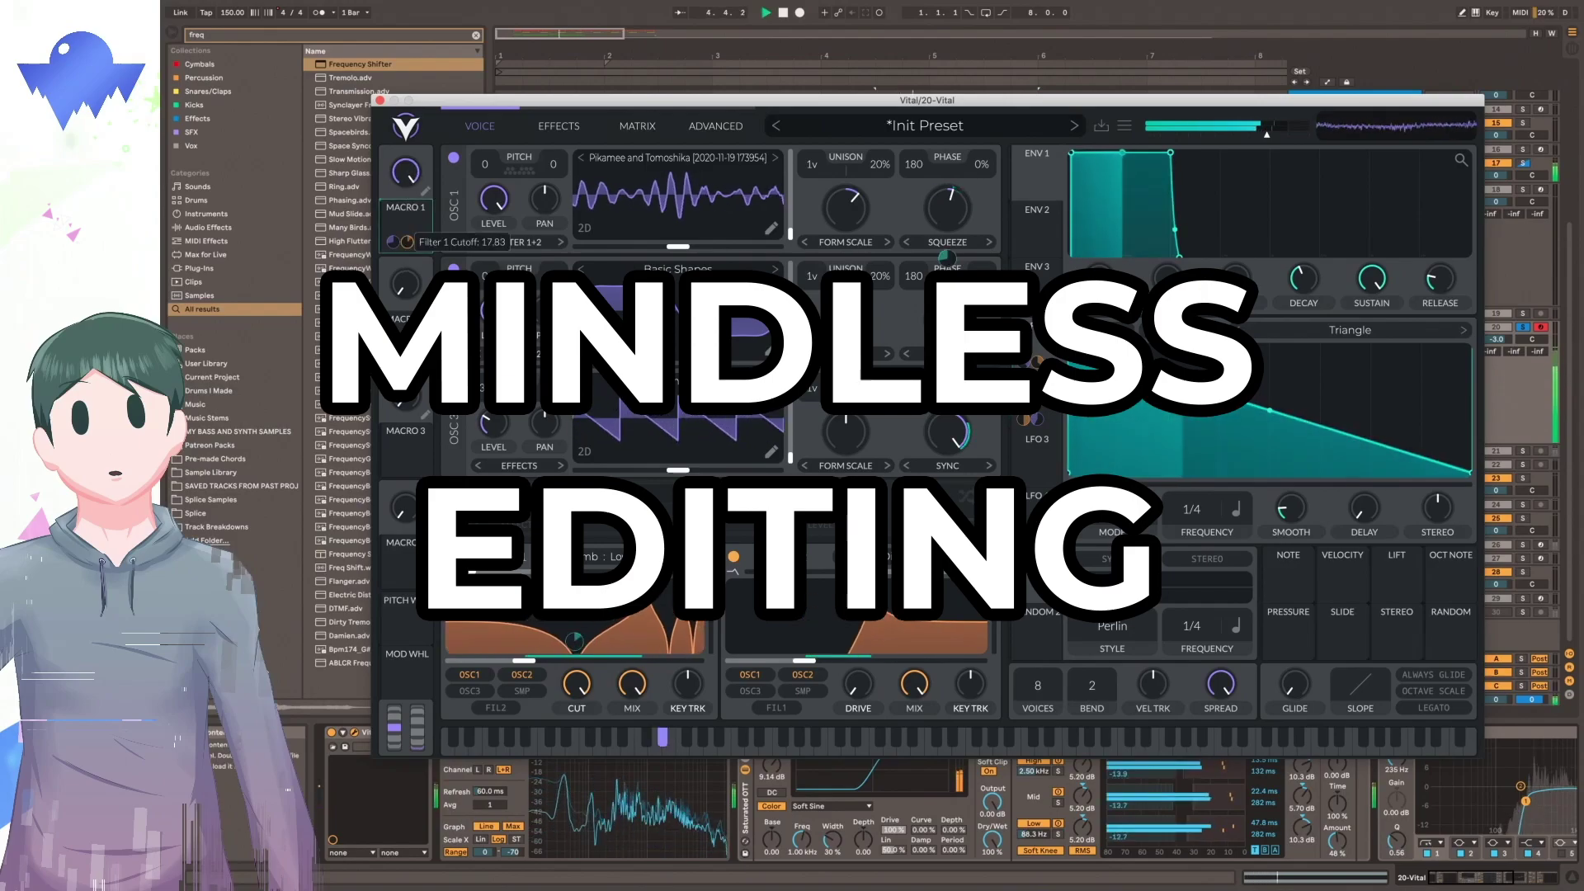
pyautogui.moveTo(407, 242); pyautogui.dragTo(406, 268)
pyautogui.press('space')
pyautogui.moveTo(548, 103); pyautogui.dragTo(638, 87)
pyautogui.click(579, 77)
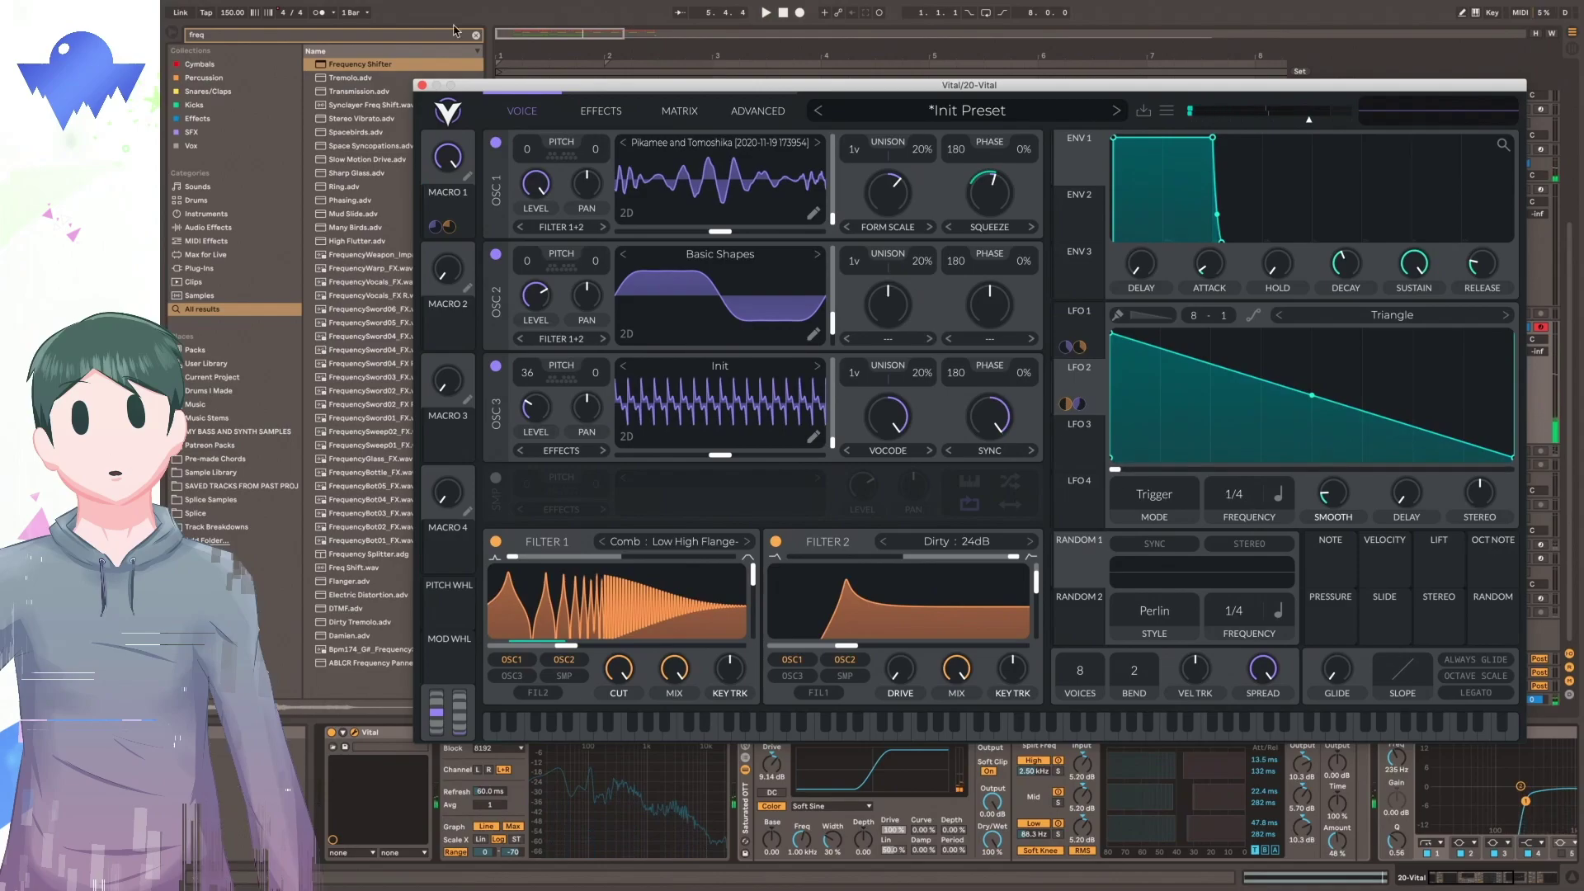
pyautogui.click(423, 85)
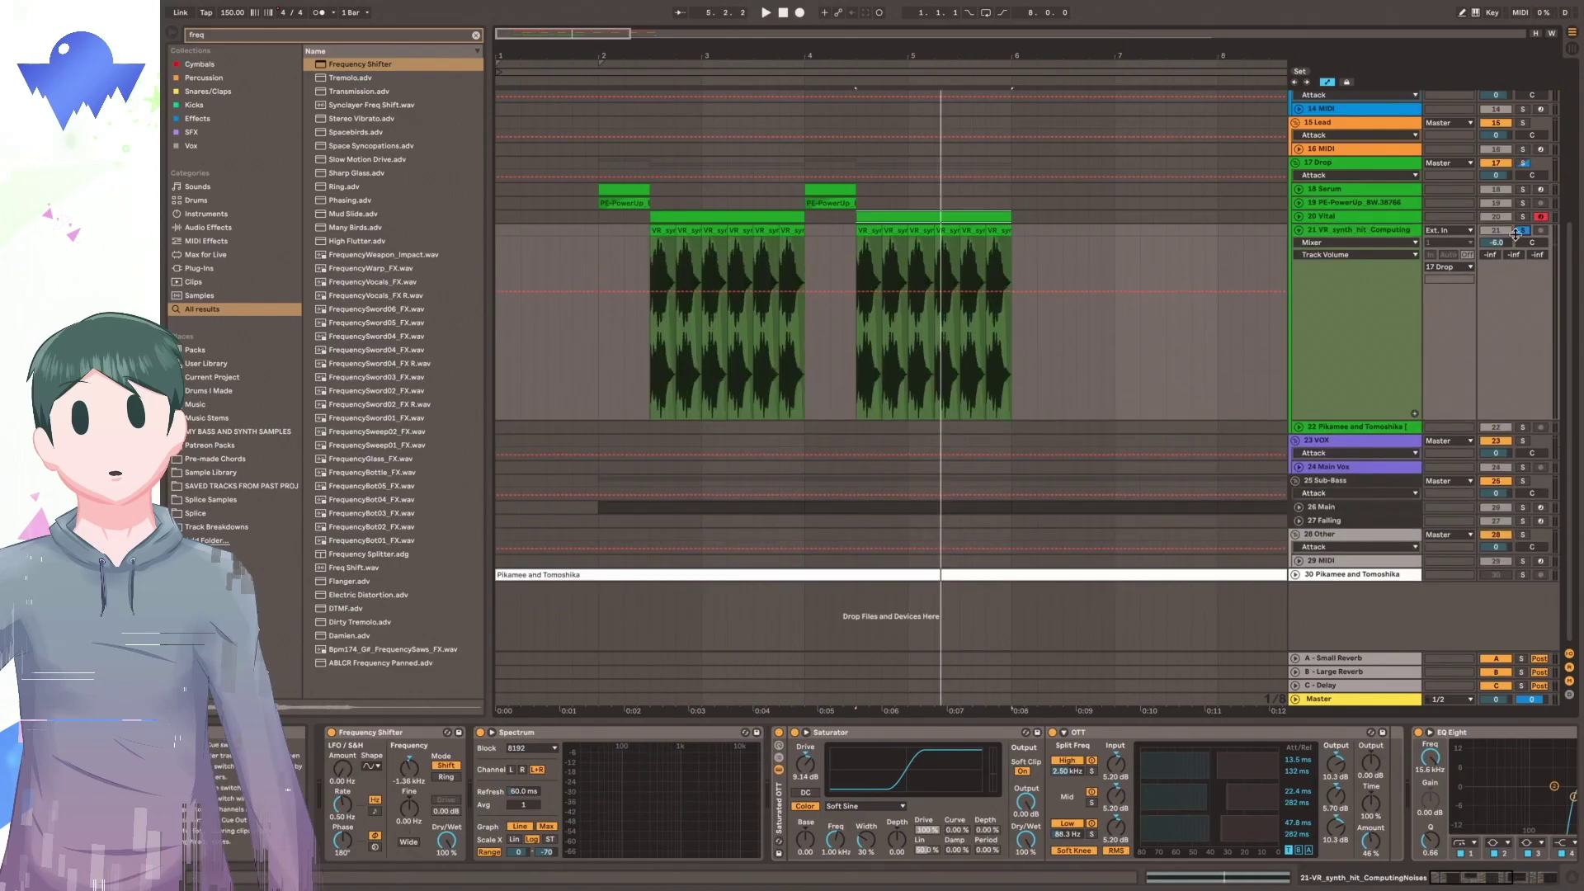
# Automate the Frequency Shifter's Coarse on the VR_synth_hit track to step up at bar 4 and play both sections.
pyautogui.scroll(2, 700, 96)
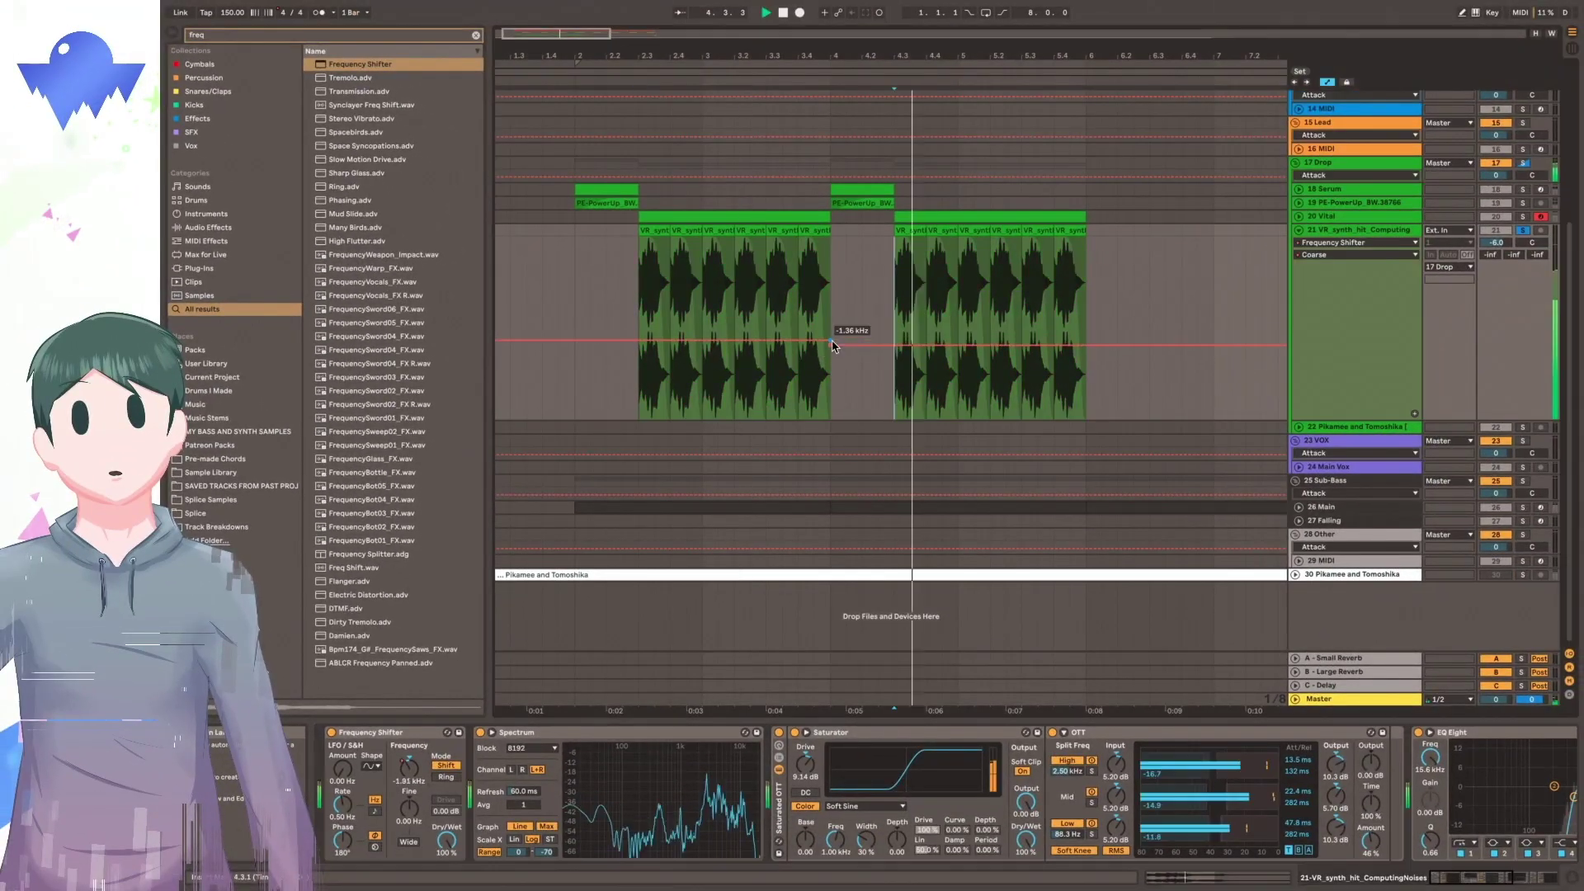
pyautogui.moveTo(831, 344); pyautogui.dragTo(831, 328)
pyautogui.press('space')
pyautogui.press('space')
pyautogui.click(760, 290)
pyautogui.press('space')
pyautogui.press('space')
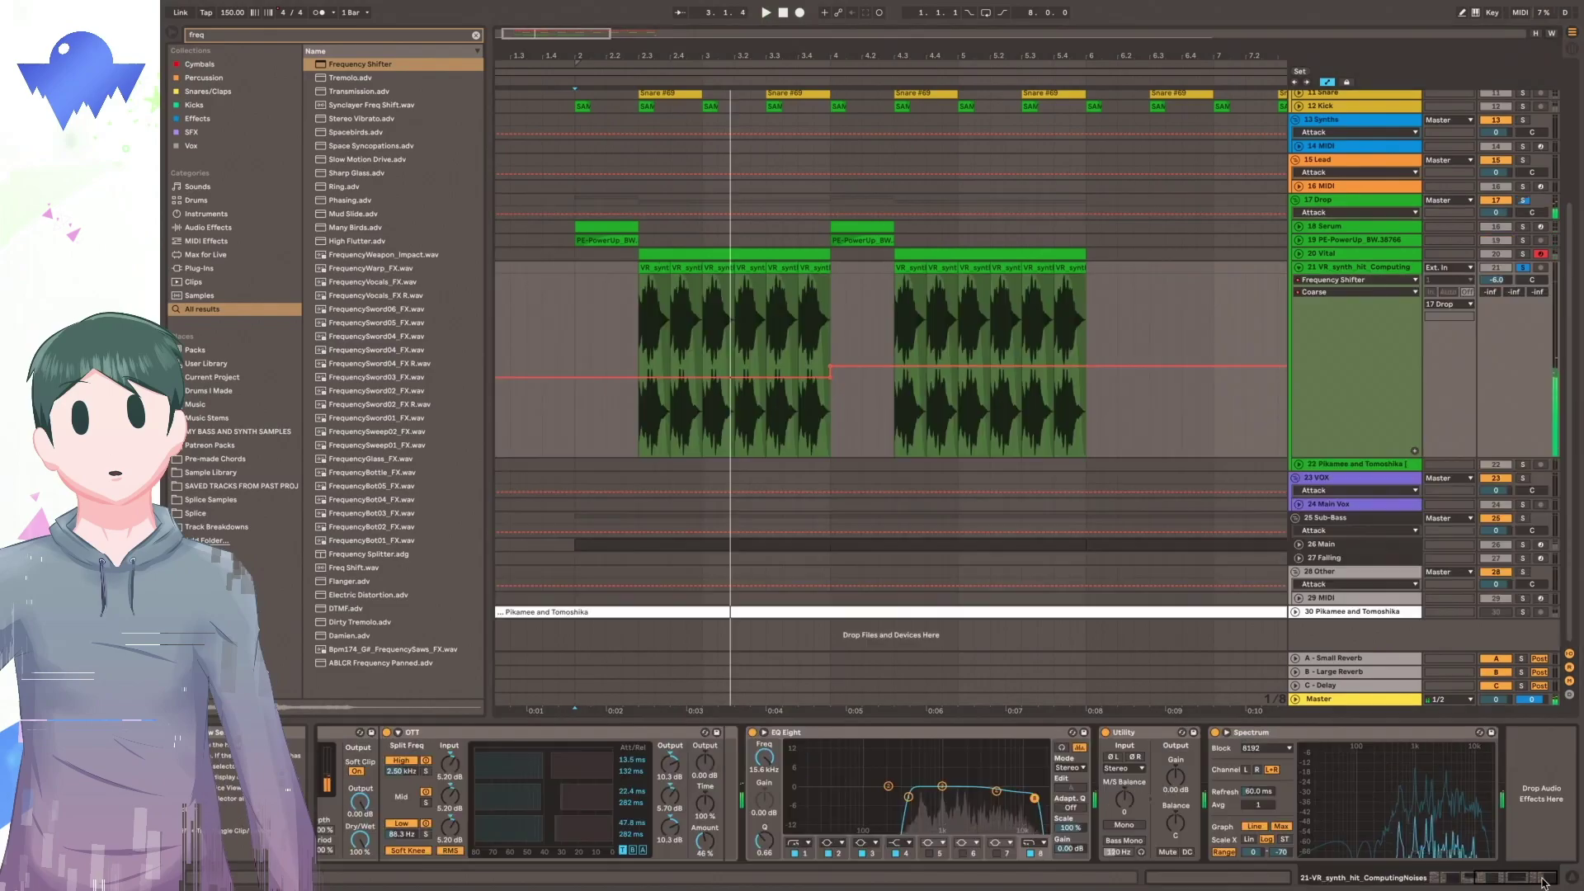
# Add a Chorus before the Saturator on the VR_synth_hit track and adjust its Dry/Wet during playback.
pyautogui.hotkey('ctrl', 'f')
pyautogui.write('chorus')
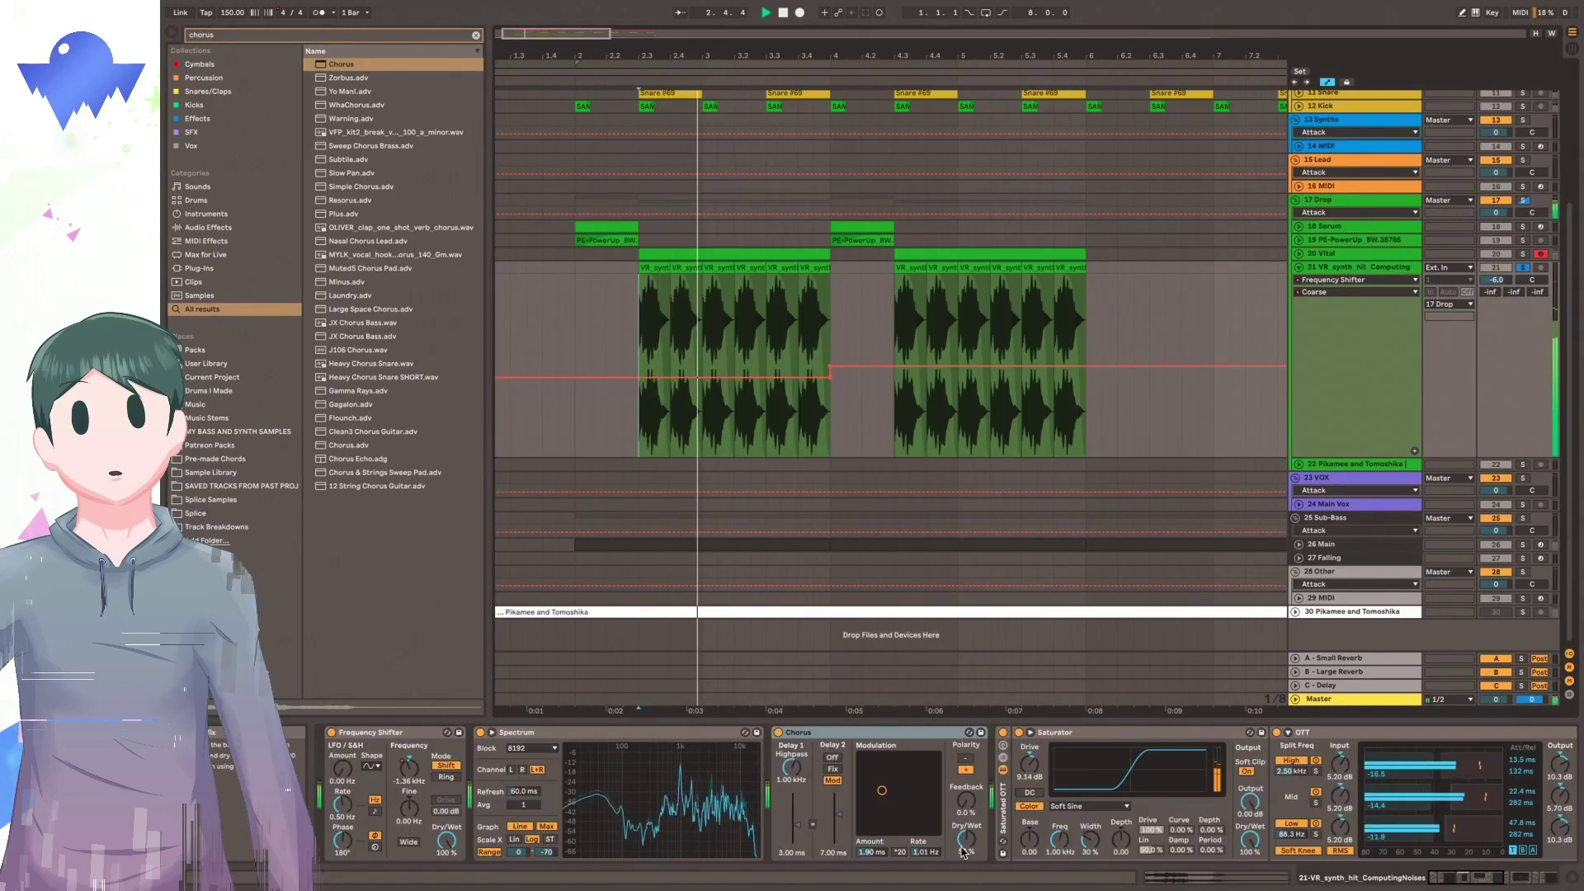
pyautogui.click(963, 850)
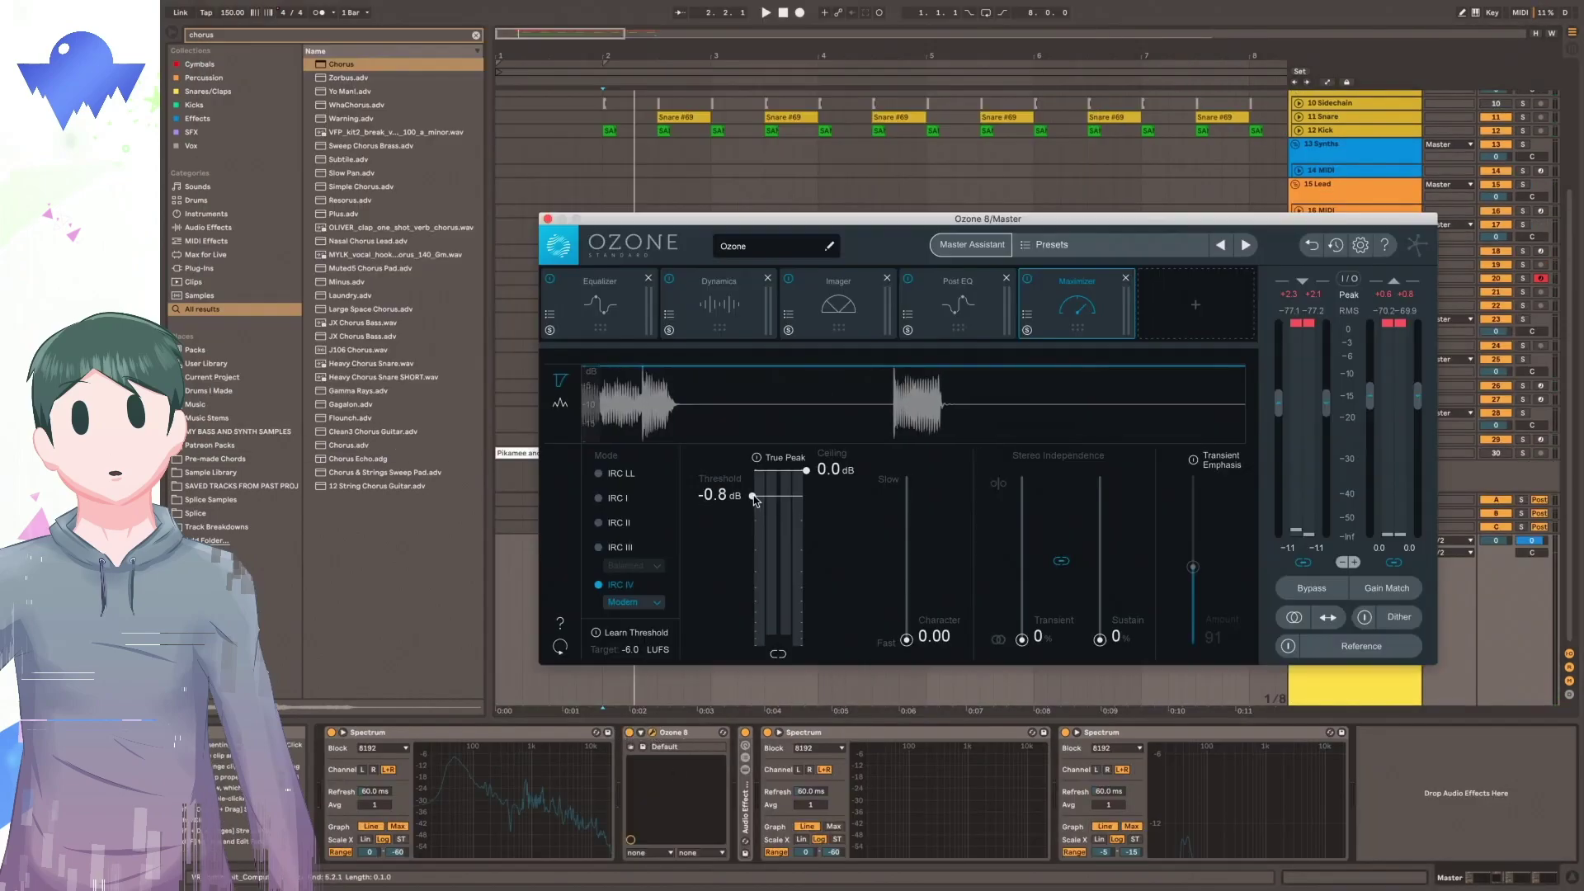
# Lower the Maximizer threshold in Ozone 8 on the master track.
pyautogui.moveTo(767, 494); pyautogui.dragTo(768, 559)
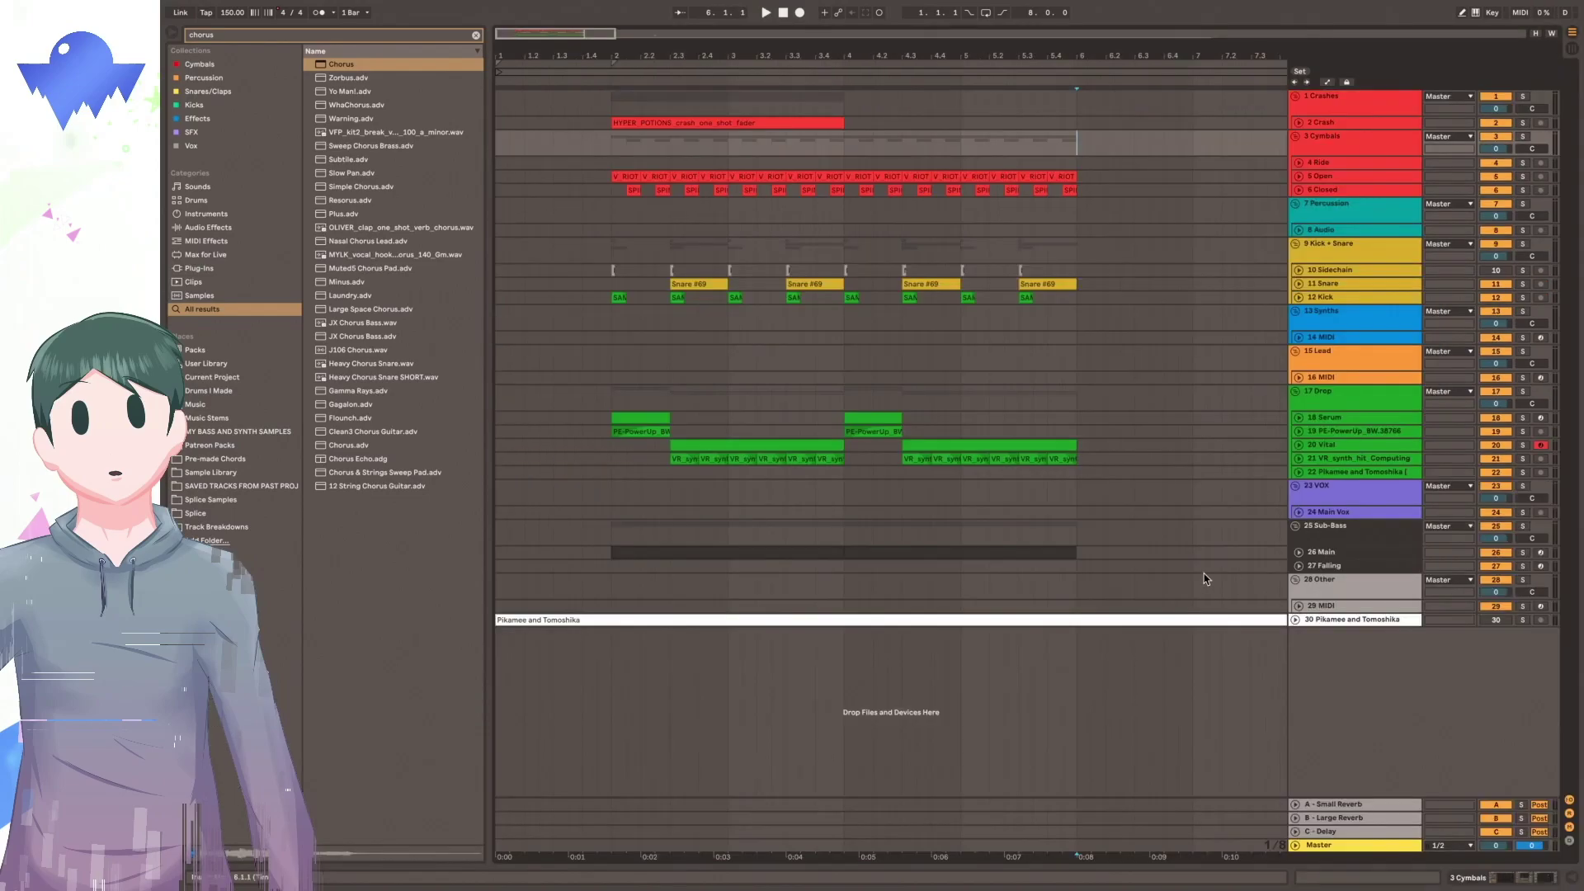
# Unfold and solo the Pikamee and Tomoshika recording and play through it from around bar 7 to look for a vocal chop.
pyautogui.click(1296, 620)
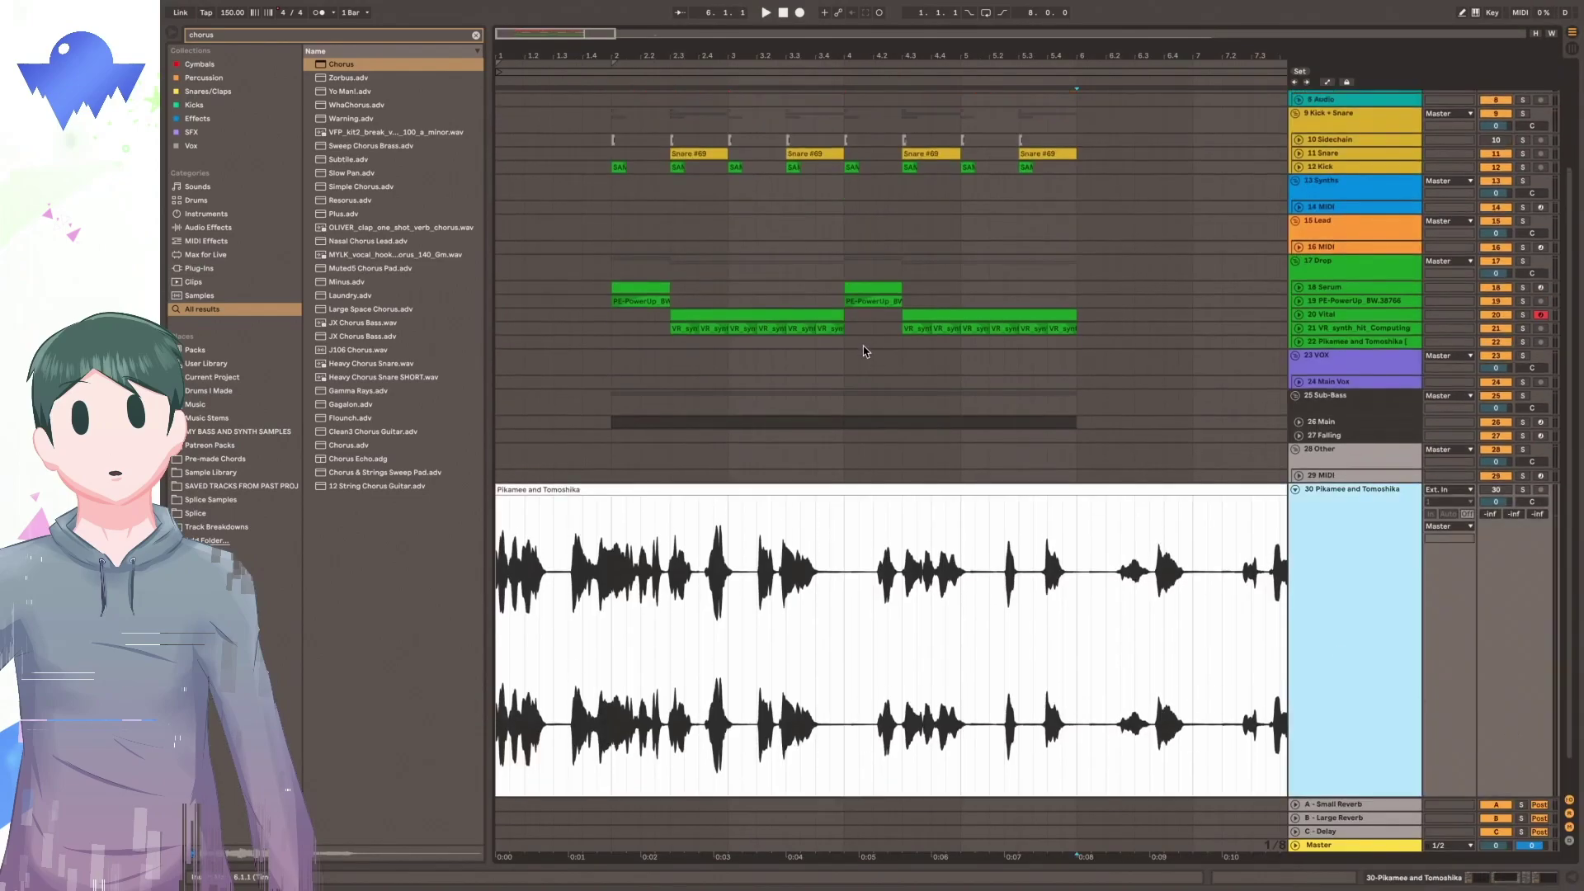
pyautogui.scroll(-2, 877, 354)
pyautogui.moveTo(1159, 54); pyautogui.dragTo(793, 55)
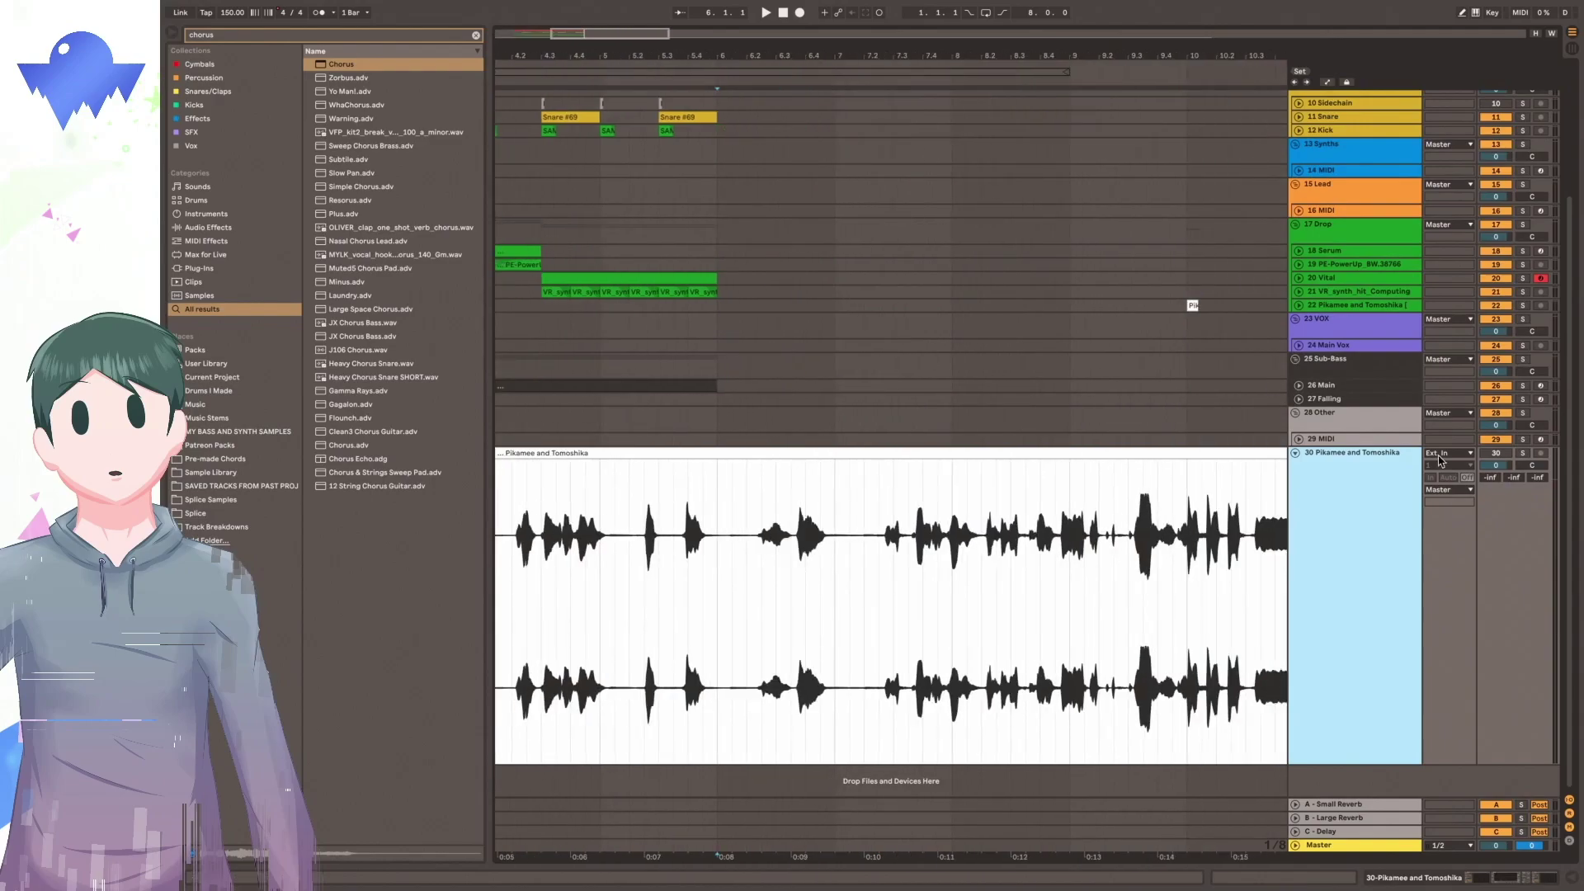
pyautogui.click(1522, 454)
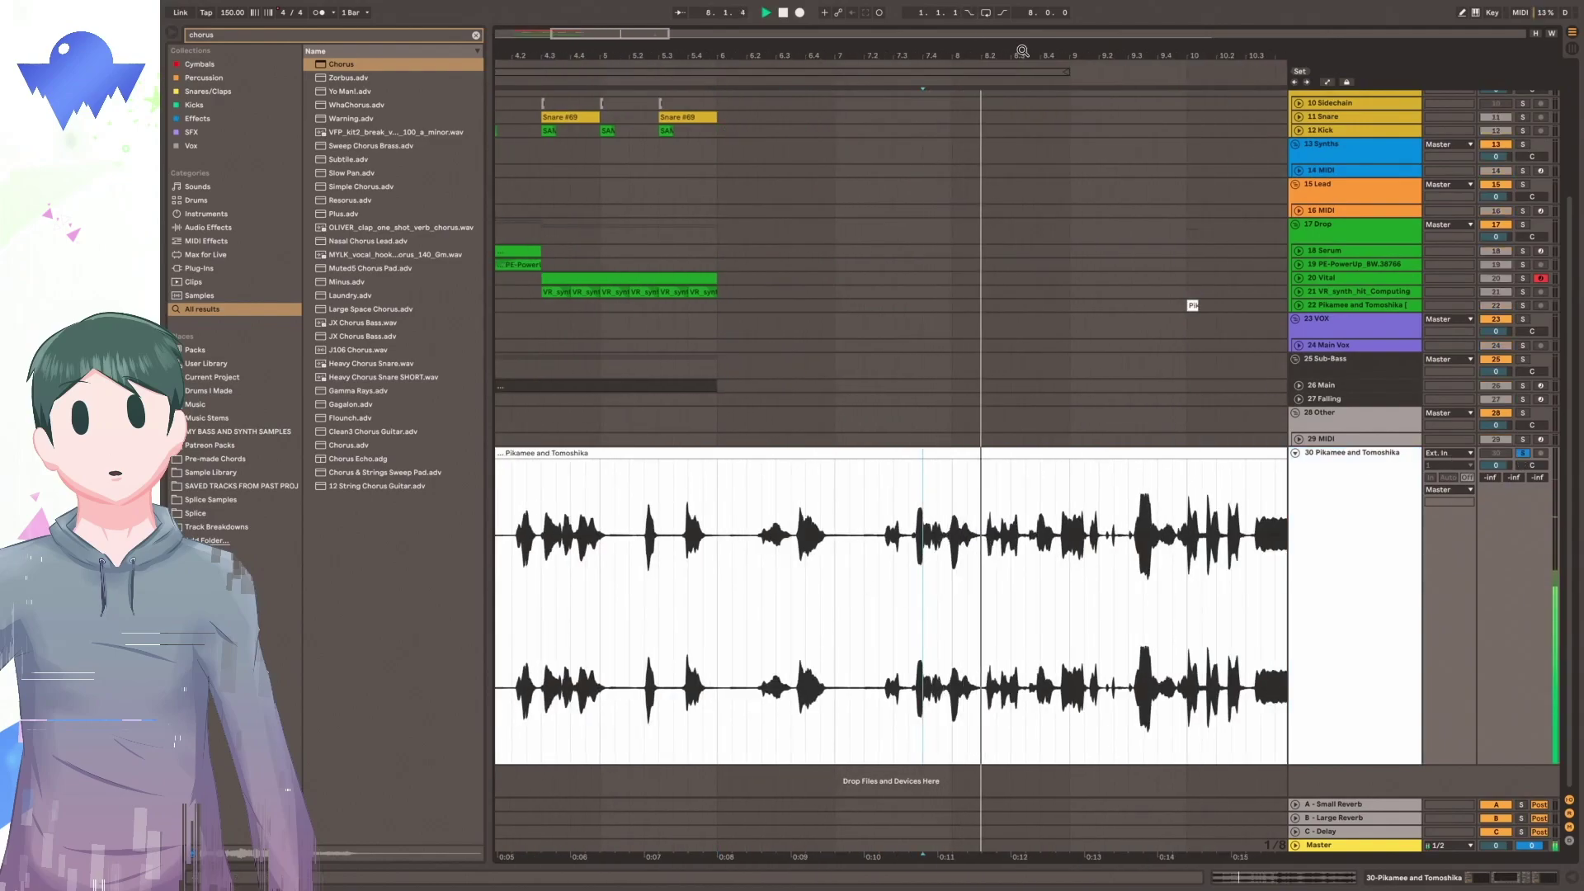
pyautogui.moveTo(1011, 55)
pyautogui.mouseDown()
pyautogui.moveTo(632, 54)
pyautogui.moveTo(637, 39)
pyautogui.mouseUp()
pyautogui.click(825, 624)
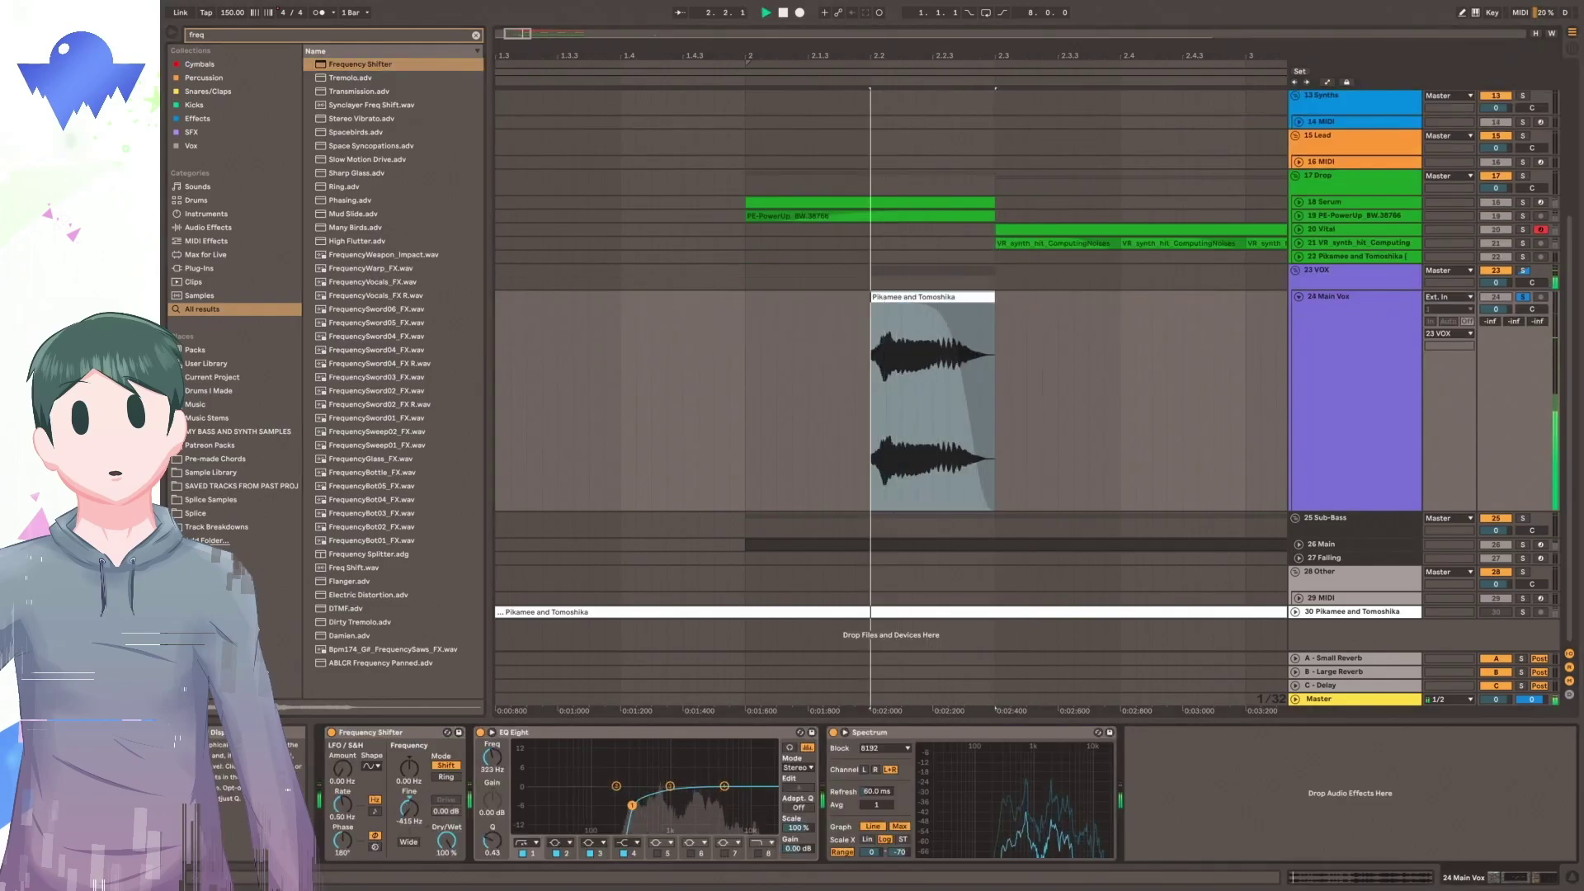
# Add a Delay and a Chorus between the Frequency Shifter and EQ Eight on the Main Vox track.
pyautogui.press('space')
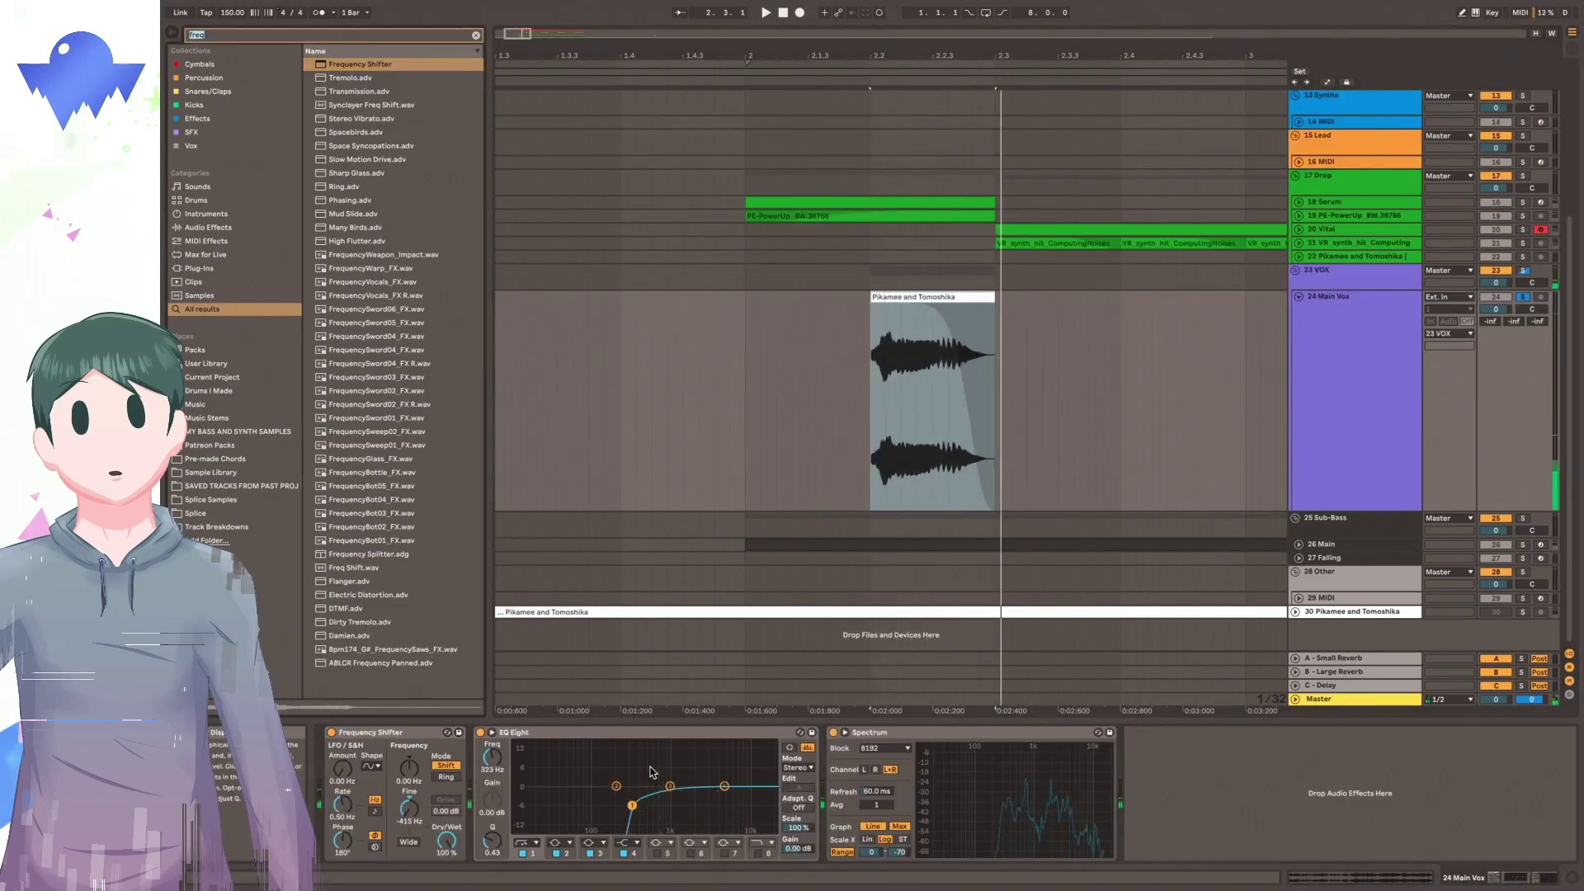
pyautogui.hotkey('ctrl', 'f')
pyautogui.write('delay')
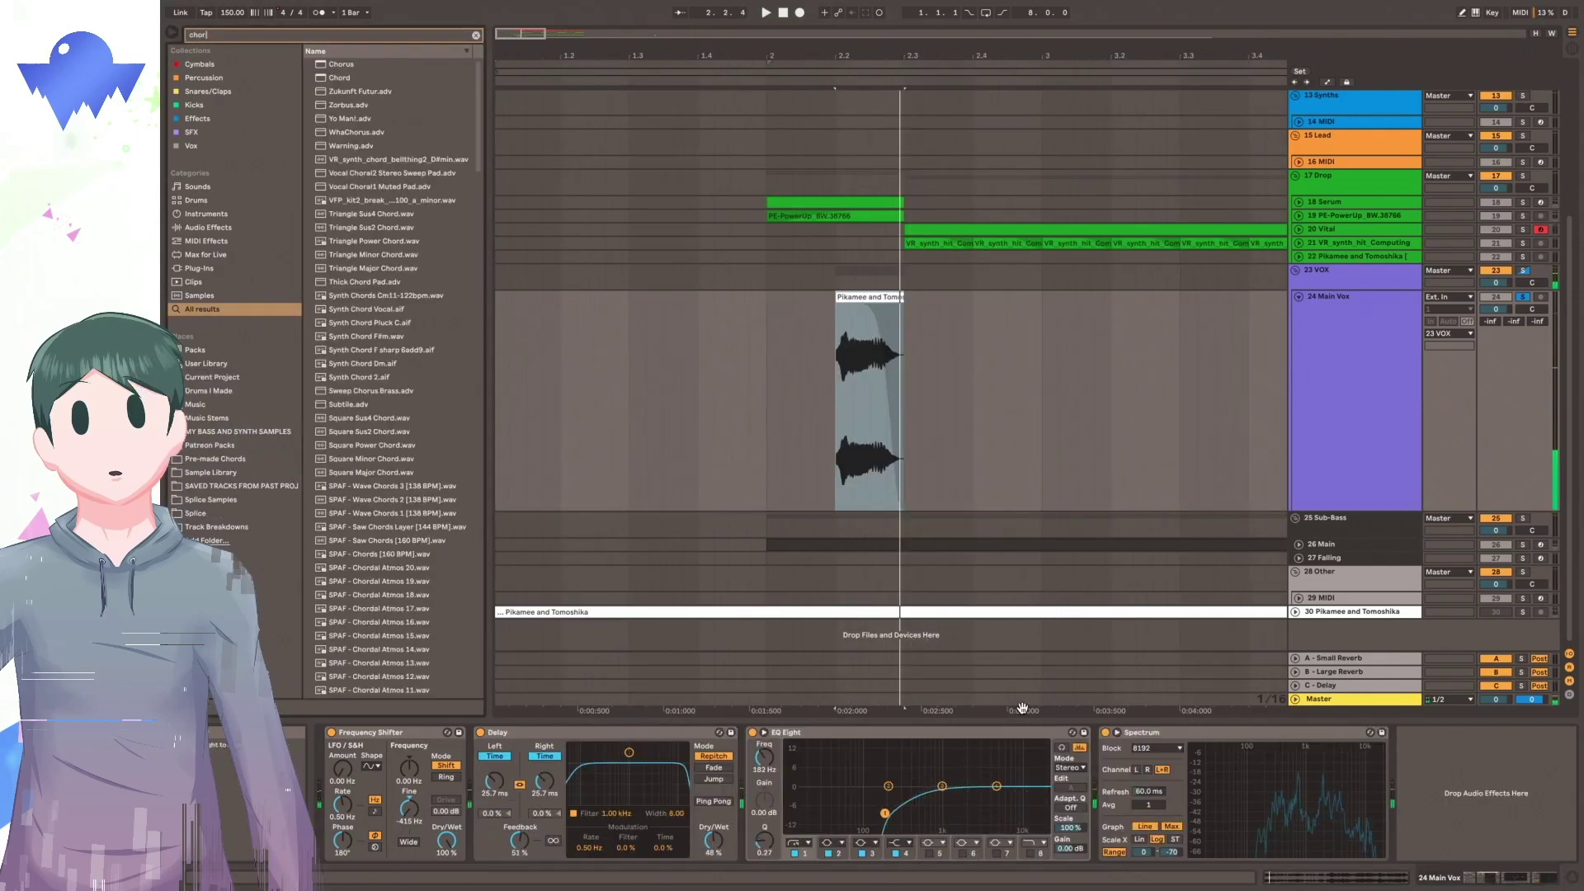
pyautogui.write('chor')
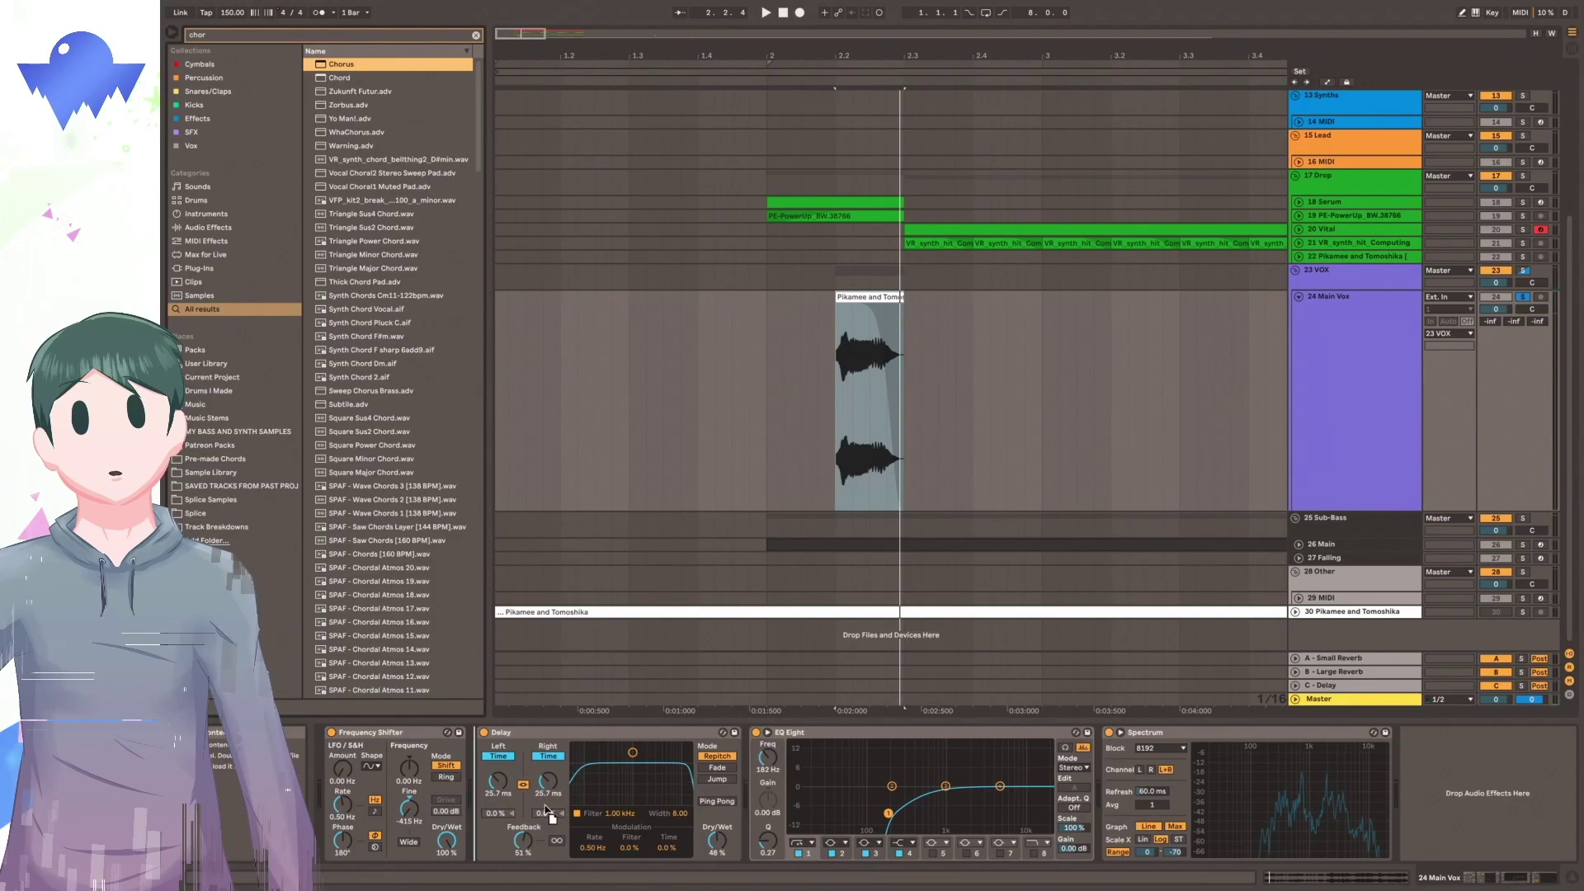
pyautogui.press('Return')
pyautogui.press('space')
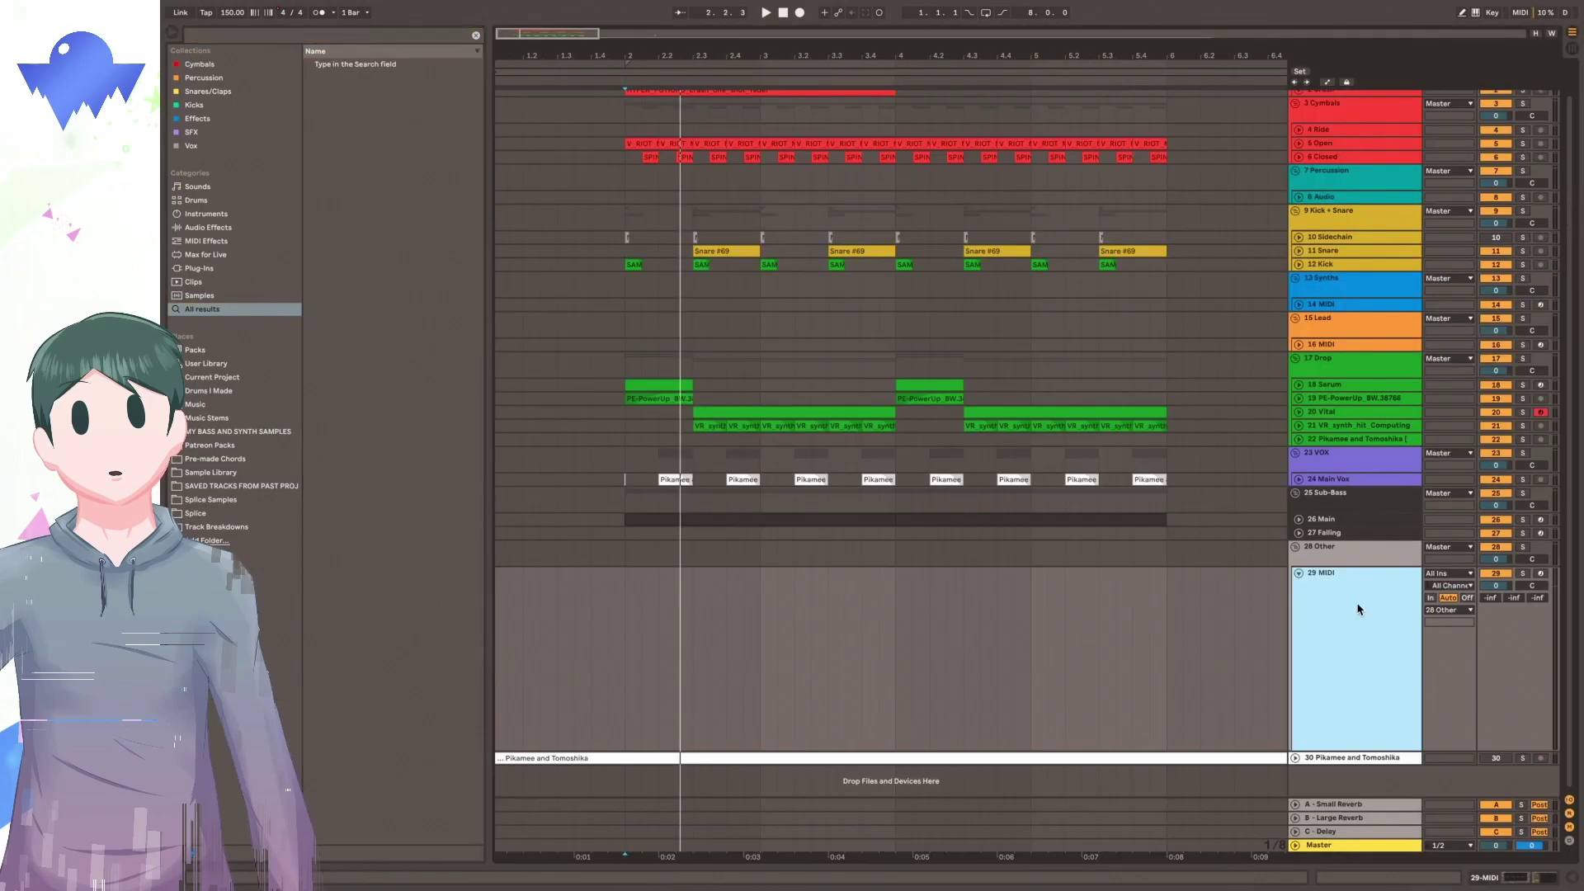
# Load a Sampler onto the empty MIDI track in the Other group.
pyautogui.hotkey('ctrl', 'f')
pyautogui.write('sampler')
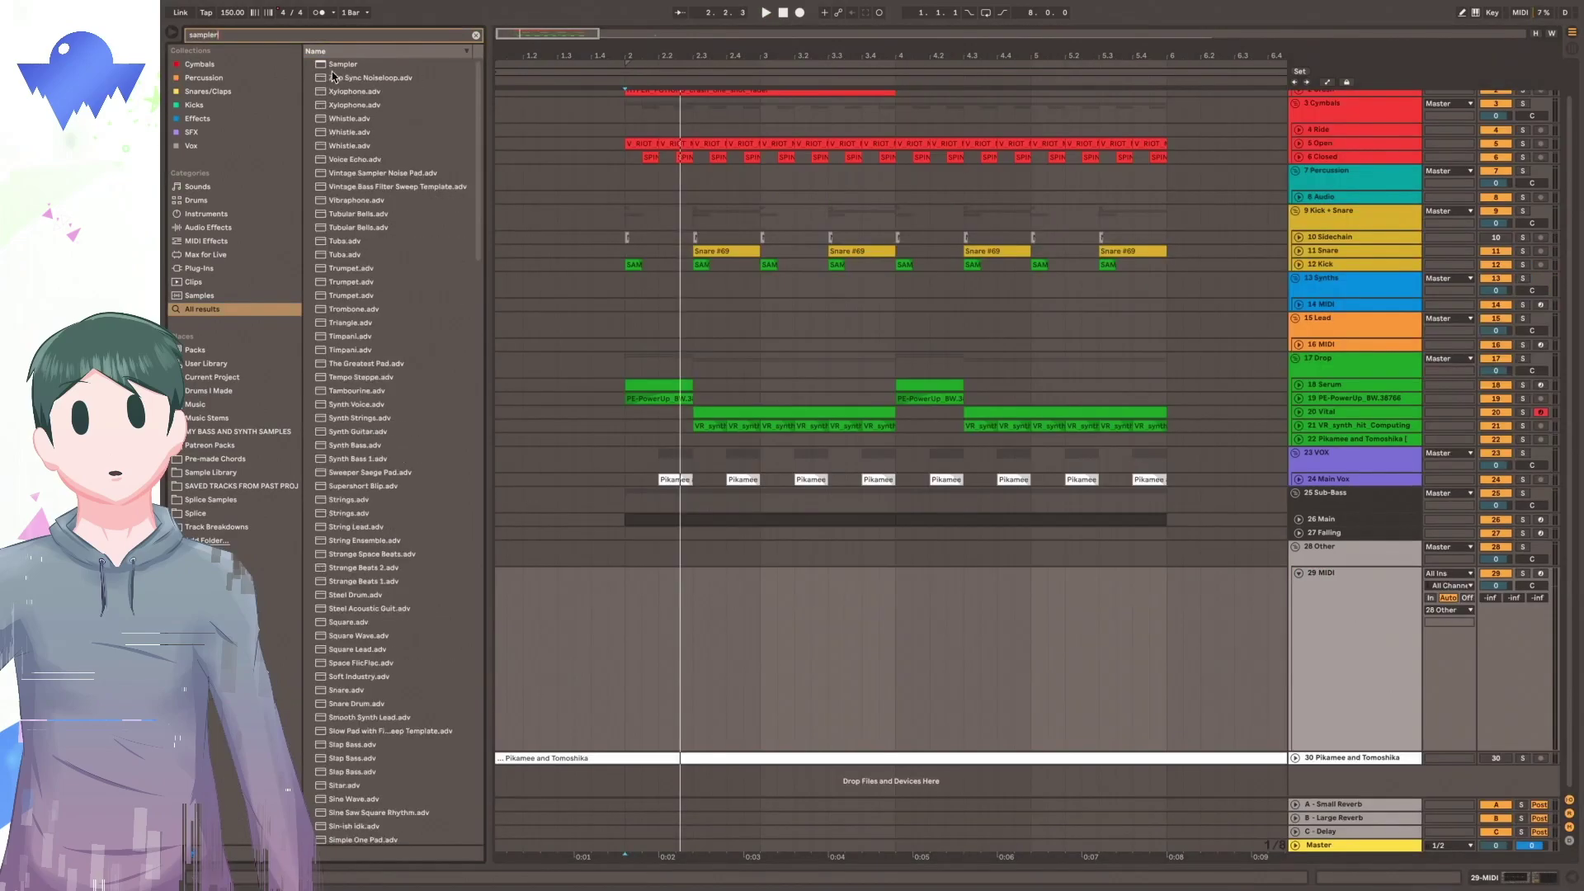
pyautogui.moveTo(336, 66); pyautogui.dragTo(1314, 598)
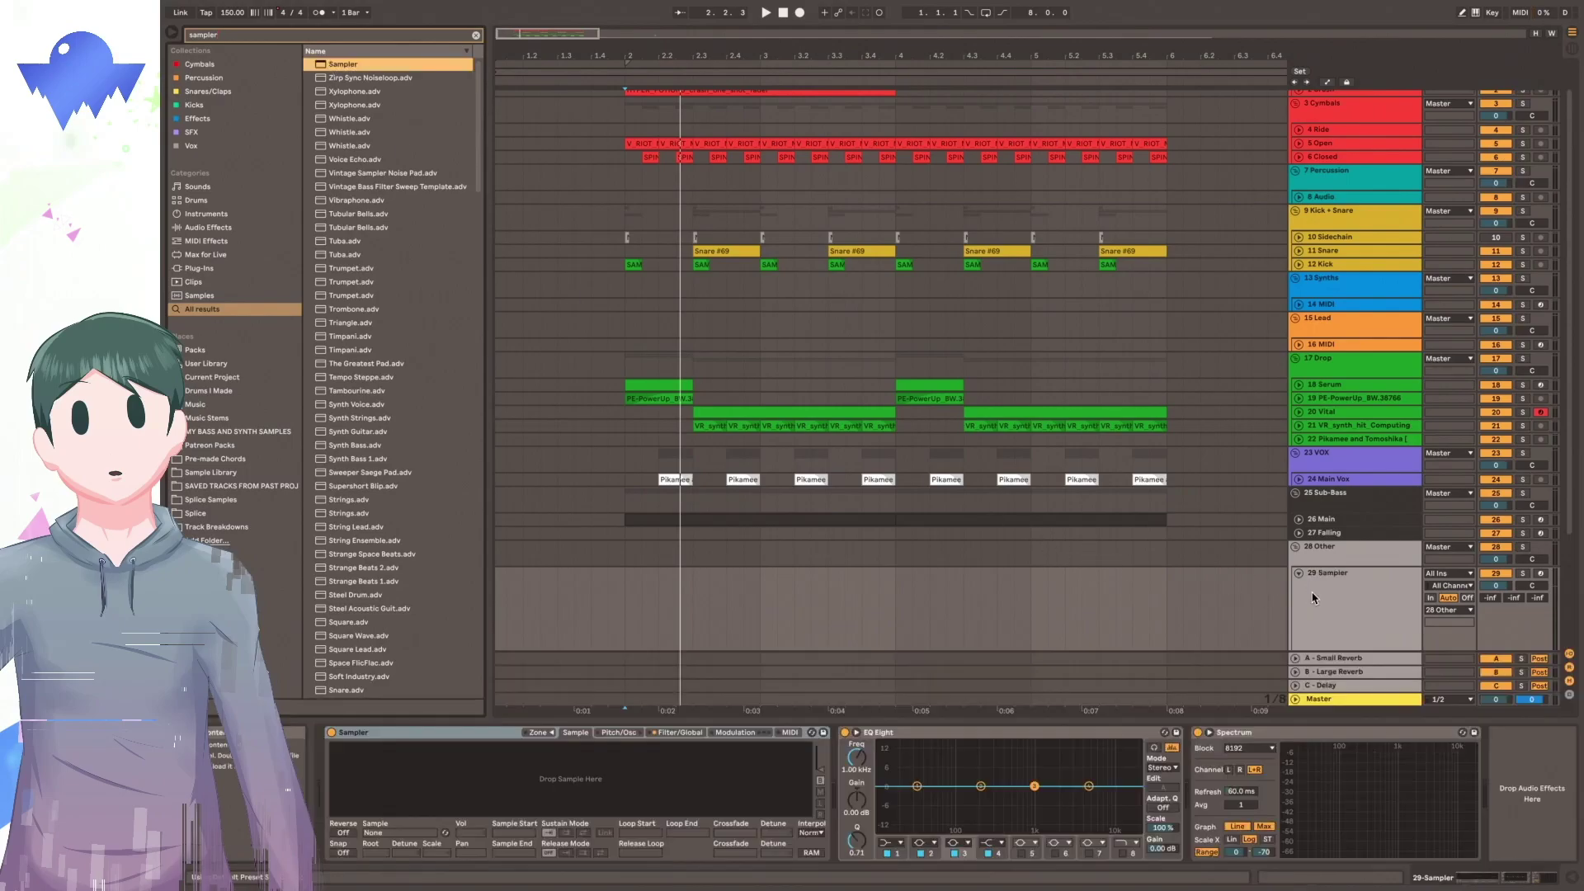
# Place a one-beat slice of the recording from 9.4 to bar 10 on its own track in the Other group, and solo and play it.
pyautogui.scroll(-5, 1317, 604)
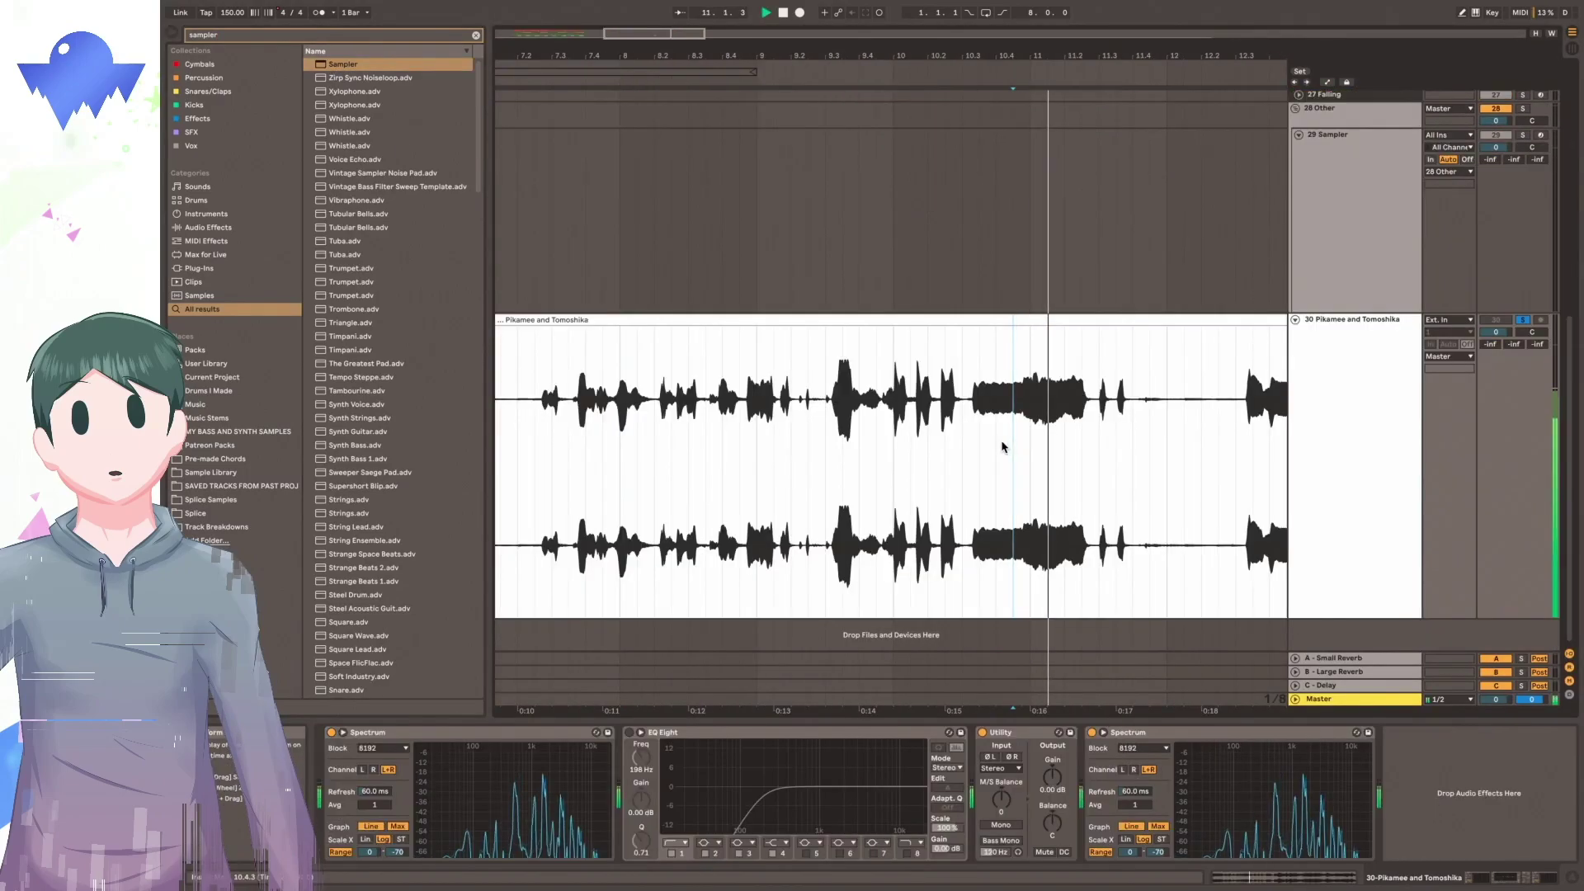
pyautogui.moveTo(825, 497); pyautogui.dragTo(941, 561)
pyautogui.click(953, 402)
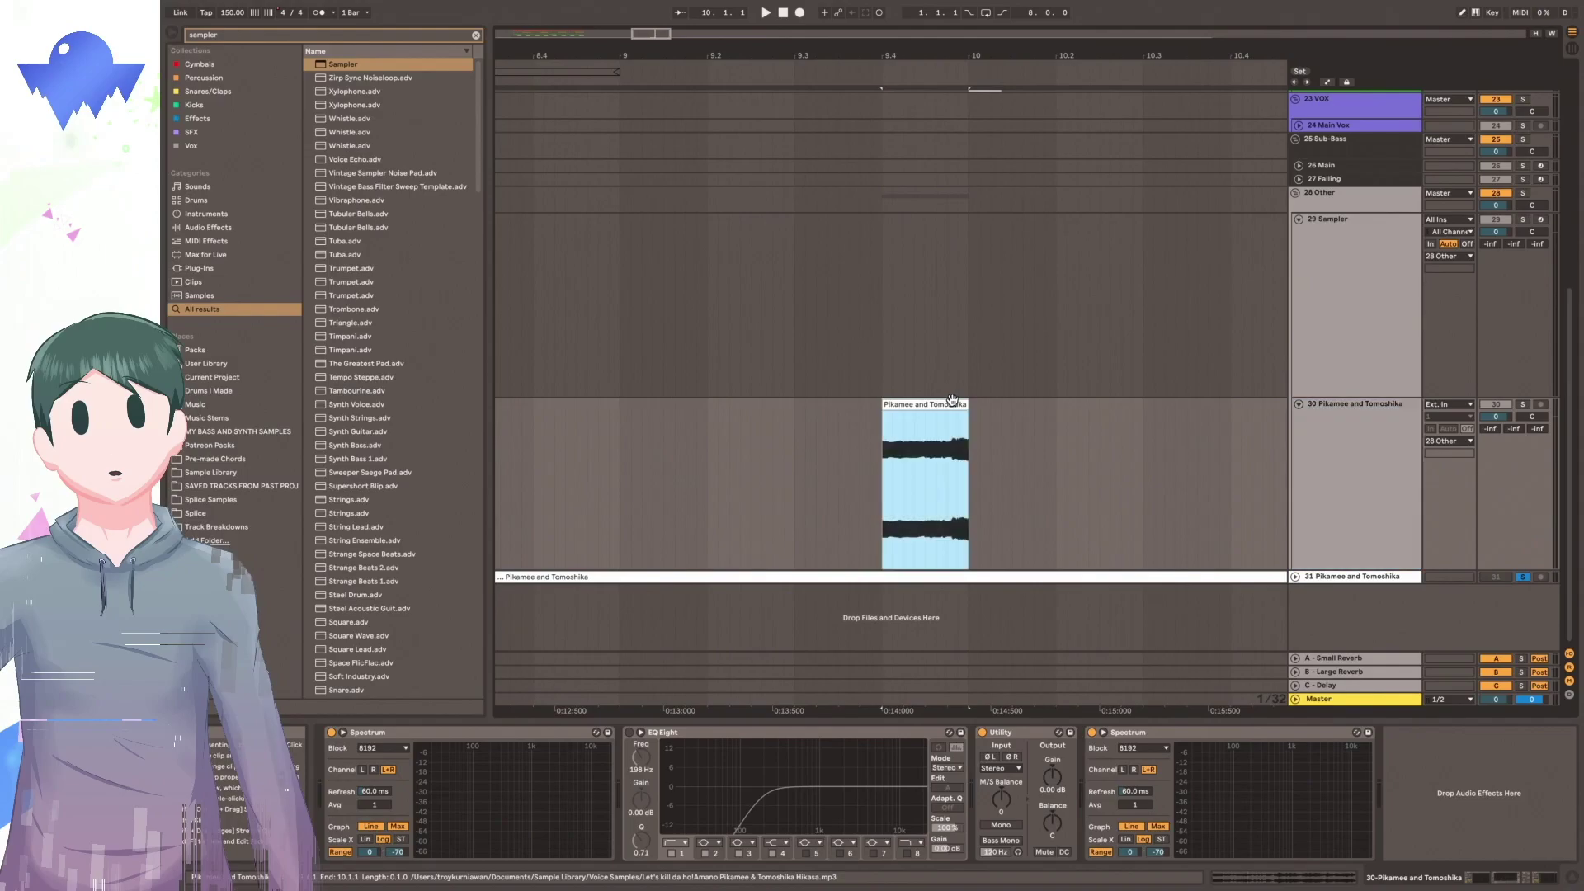
pyautogui.click(1525, 405)
pyautogui.press('space')
# Add Waves Tune Real-Time Mono to the vocal slice's track and exclude the notes above D from its scale while playing.
pyautogui.hotkey('ctrl', 'f')
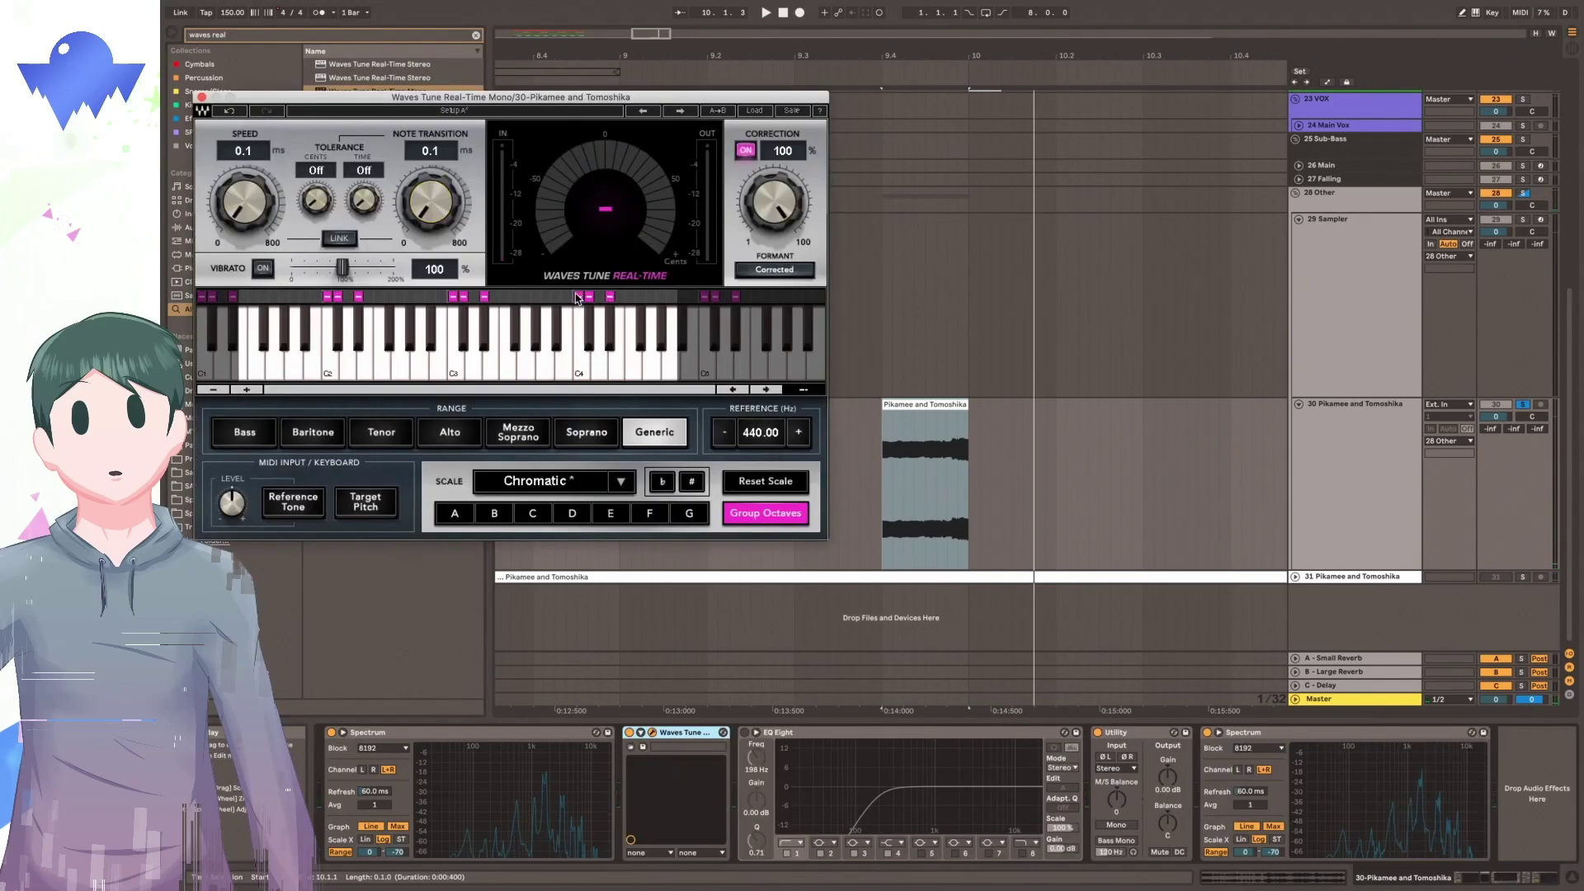
pyautogui.press('space')
pyautogui.click(620, 297)
pyautogui.click(631, 298)
pyautogui.press('space')
pyautogui.press('space')
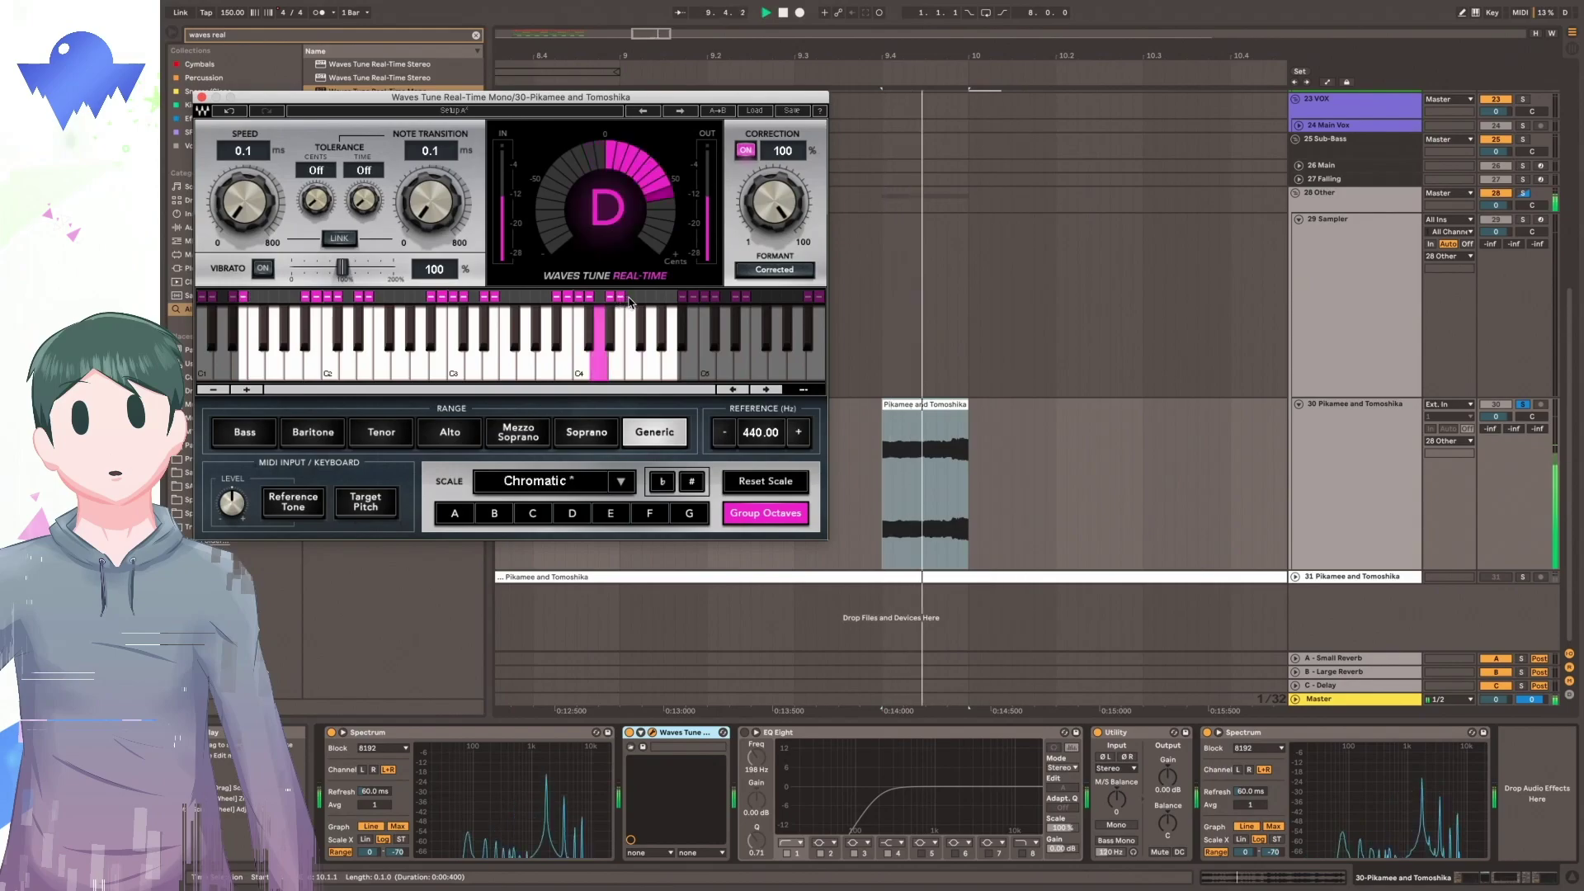
pyautogui.click(641, 297)
pyautogui.press('space')
pyautogui.press('space')
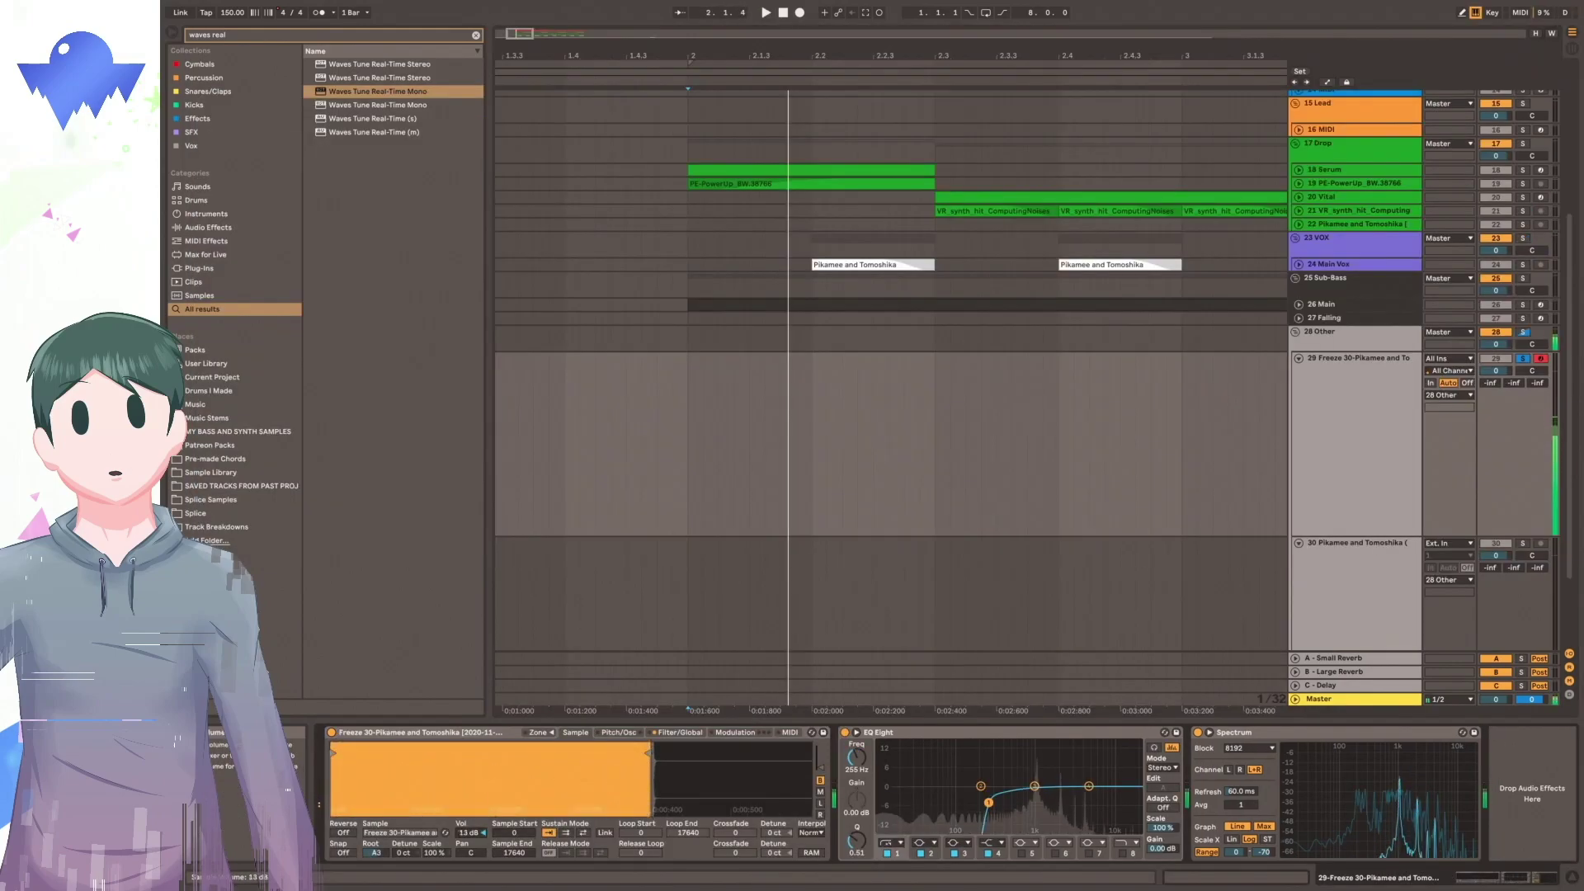
# Shape the Sampler's volume envelope into a short pluck with a decay of about 708 ms.
pyautogui.click(678, 732)
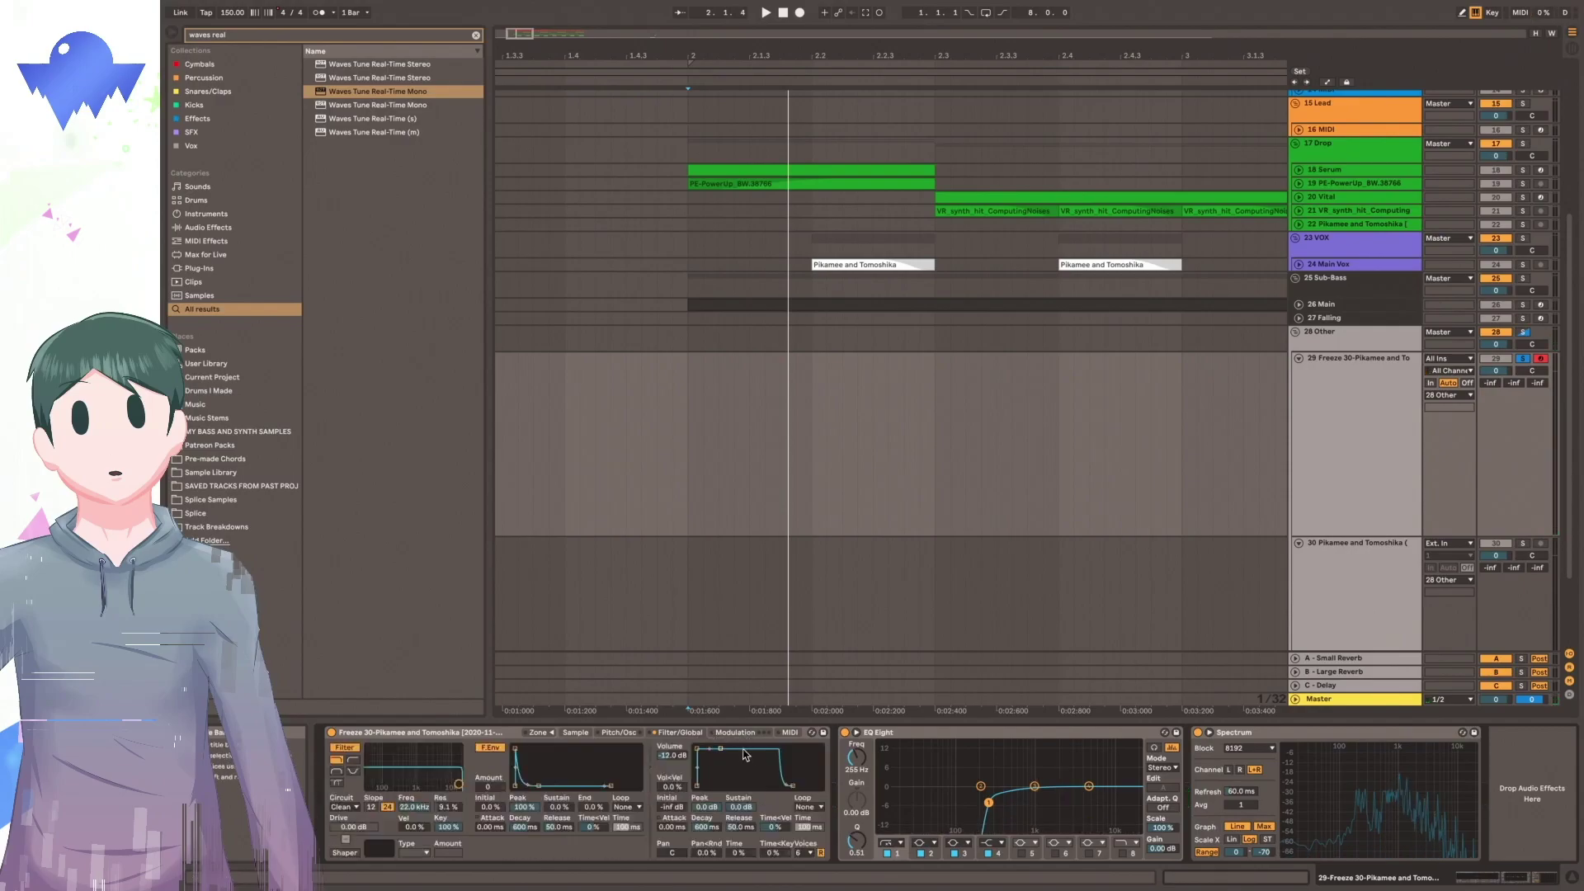
pyautogui.moveTo(700, 750); pyautogui.dragTo(729, 751)
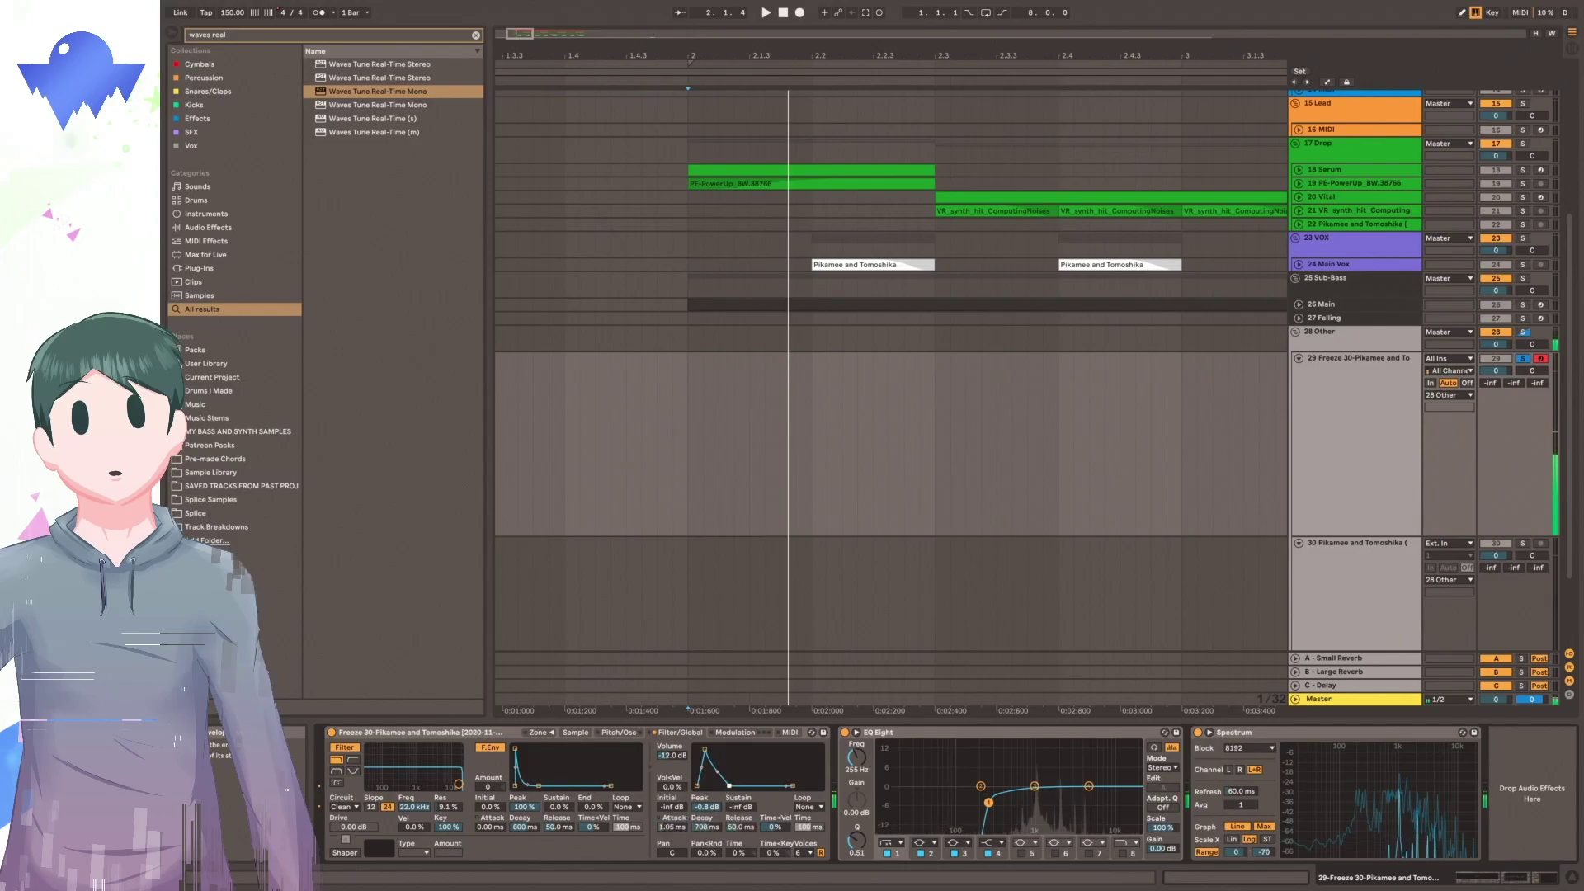
pyautogui.moveTo(1512, 432); pyautogui.dragTo(1512, 408)
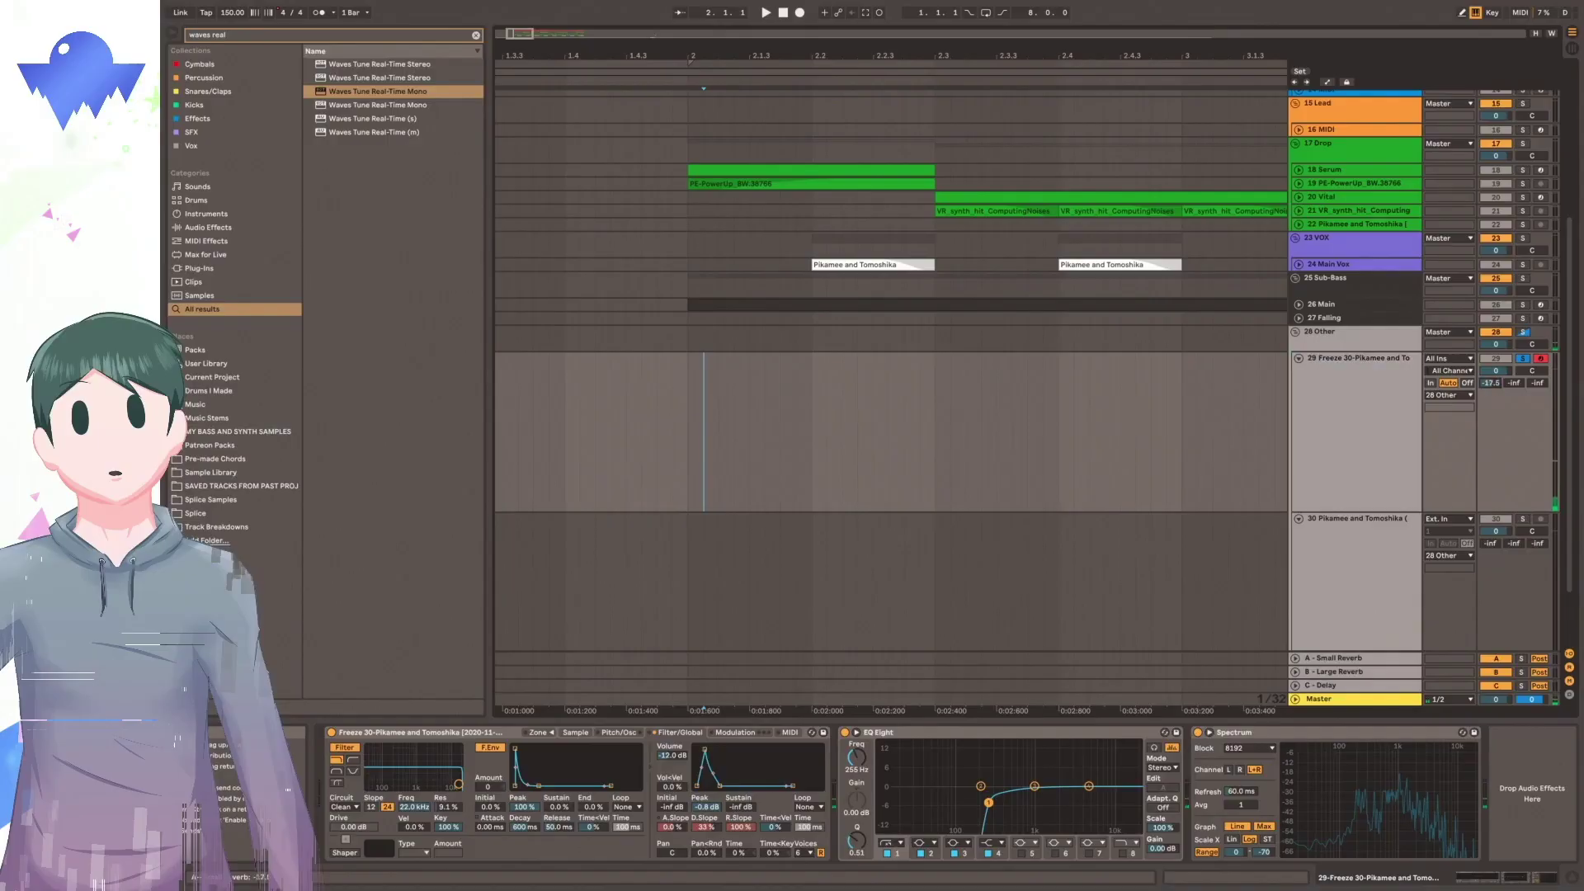
# Add a Saturator between the Sampler and EQ Eight on the frozen vocal's Sampler track.
pyautogui.hotkey('ctrl', 'f')
pyautogui.write('satu')
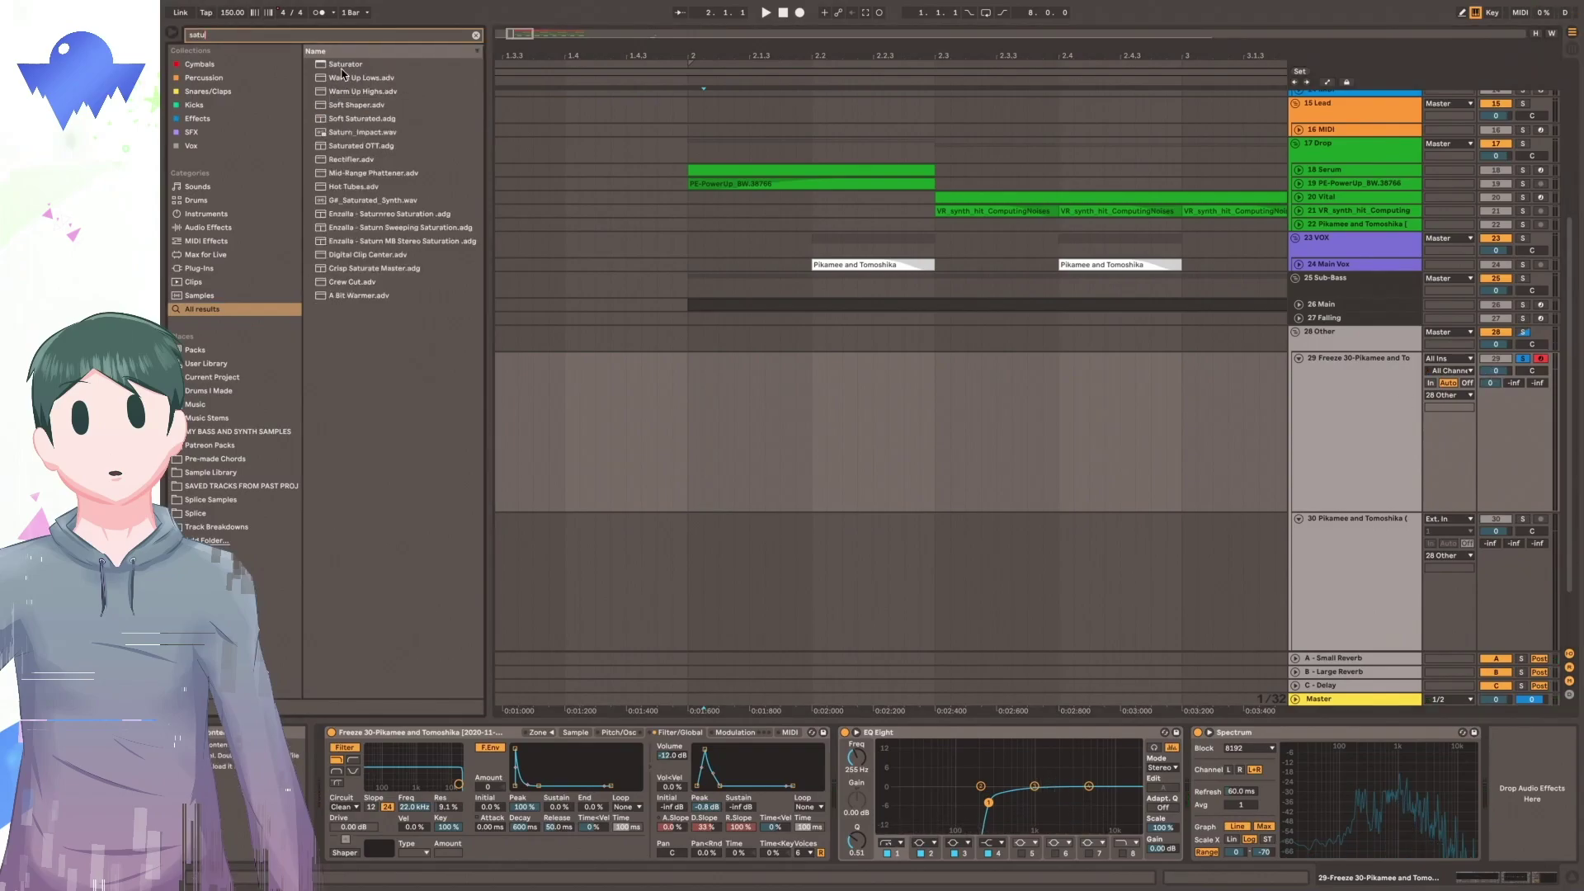
pyautogui.moveTo(342, 74); pyautogui.dragTo(740, 410)
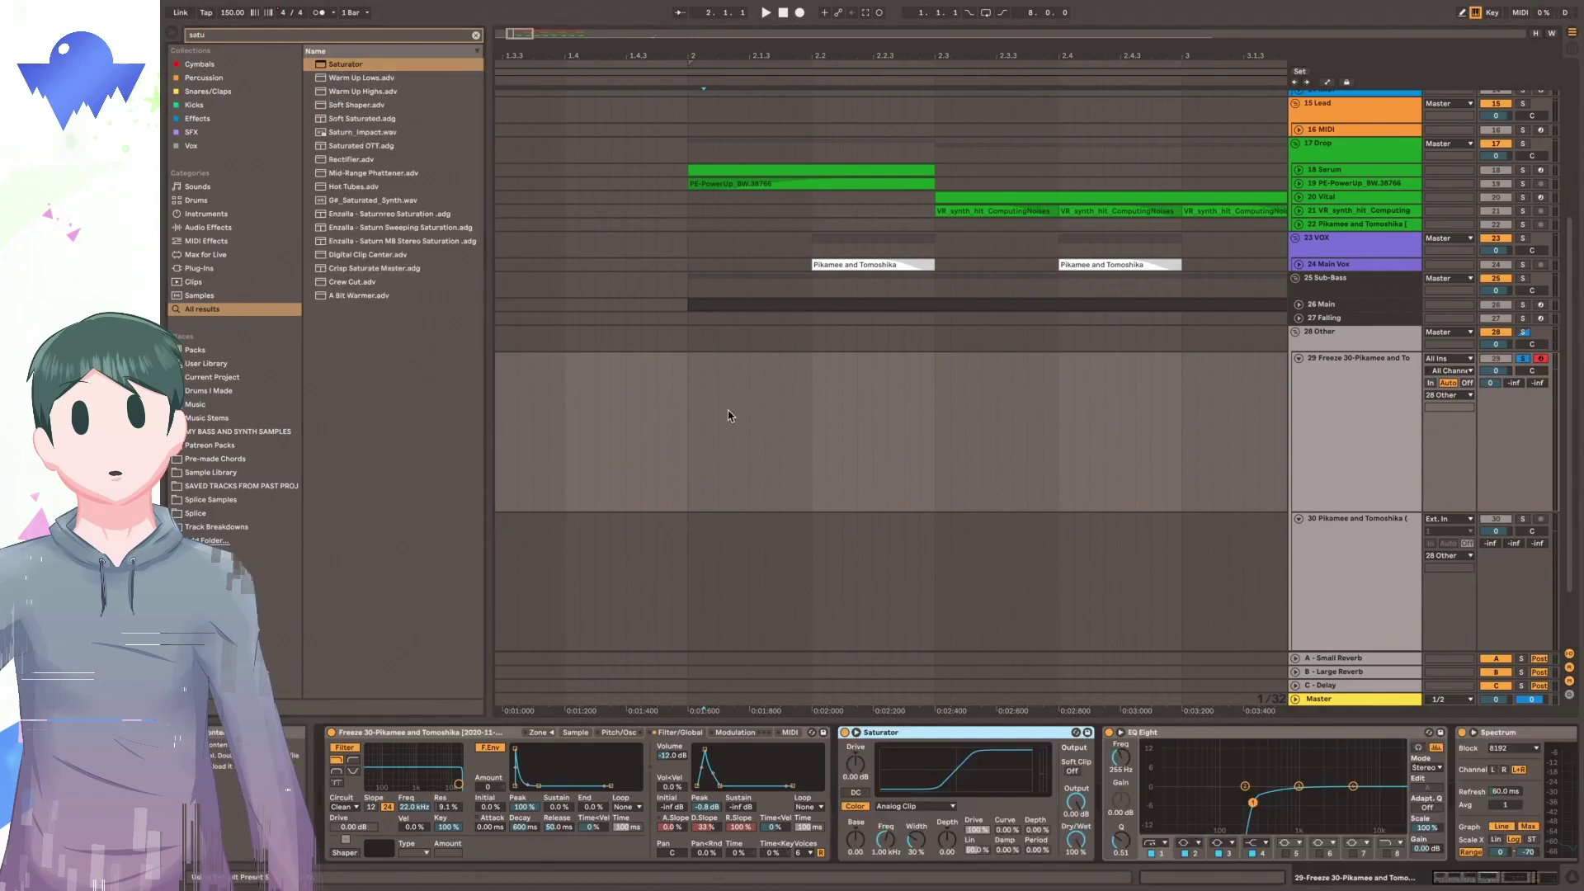
# Write a four-note MIDI pattern within D#2–D#3 at bar 2 on the Sampler track and repeat it up to bar 3.
pyautogui.hotkey('ctrl', 'alt', 'l')
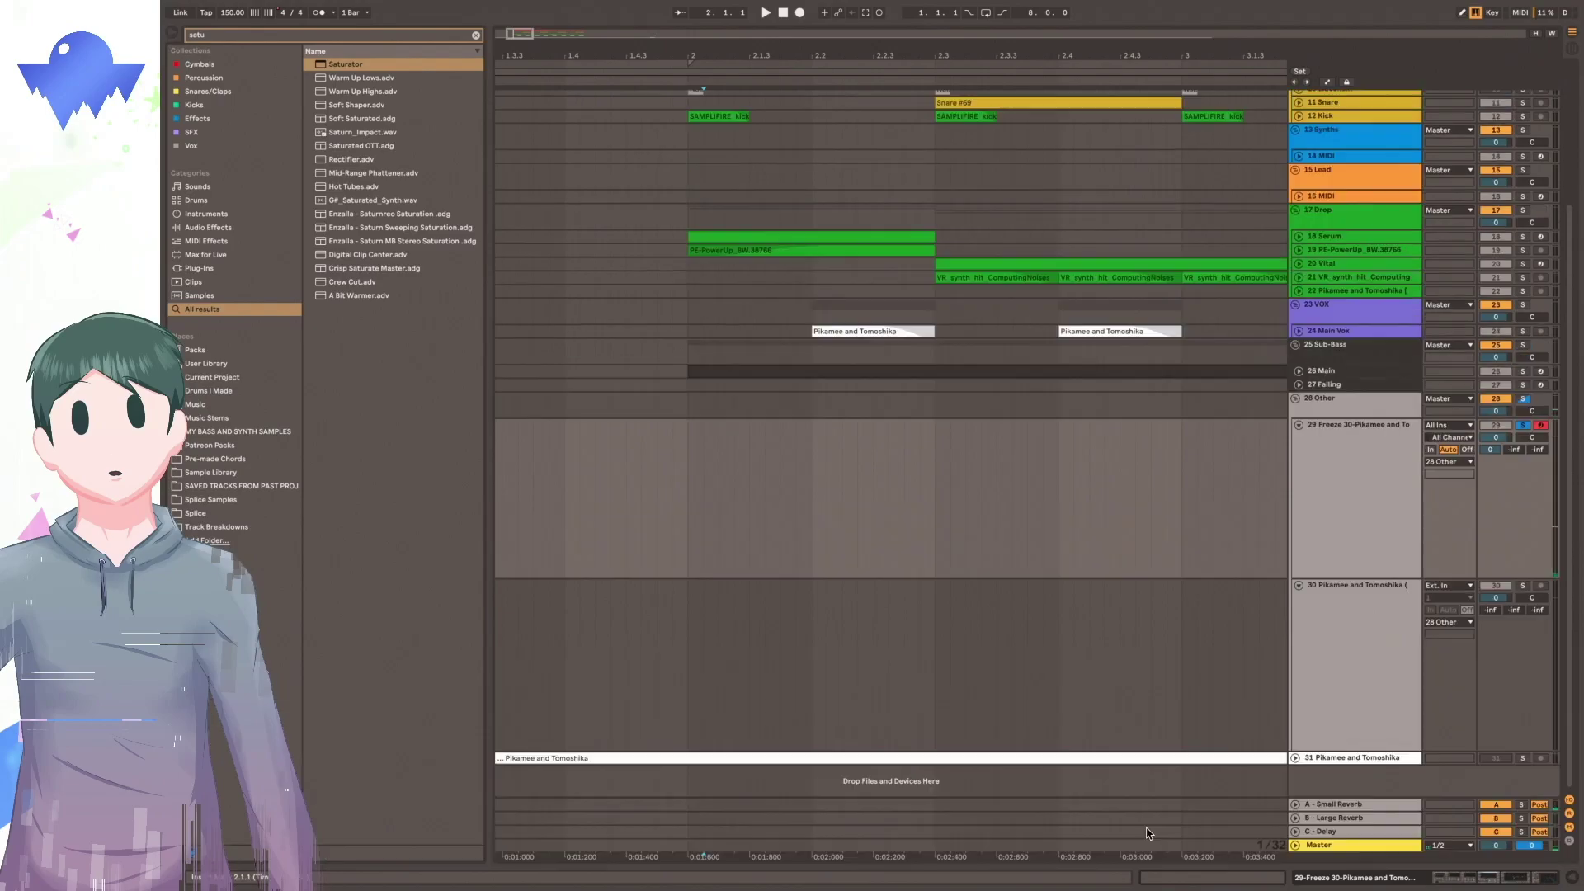
pyautogui.moveTo(826, 49); pyautogui.dragTo(825, 23)
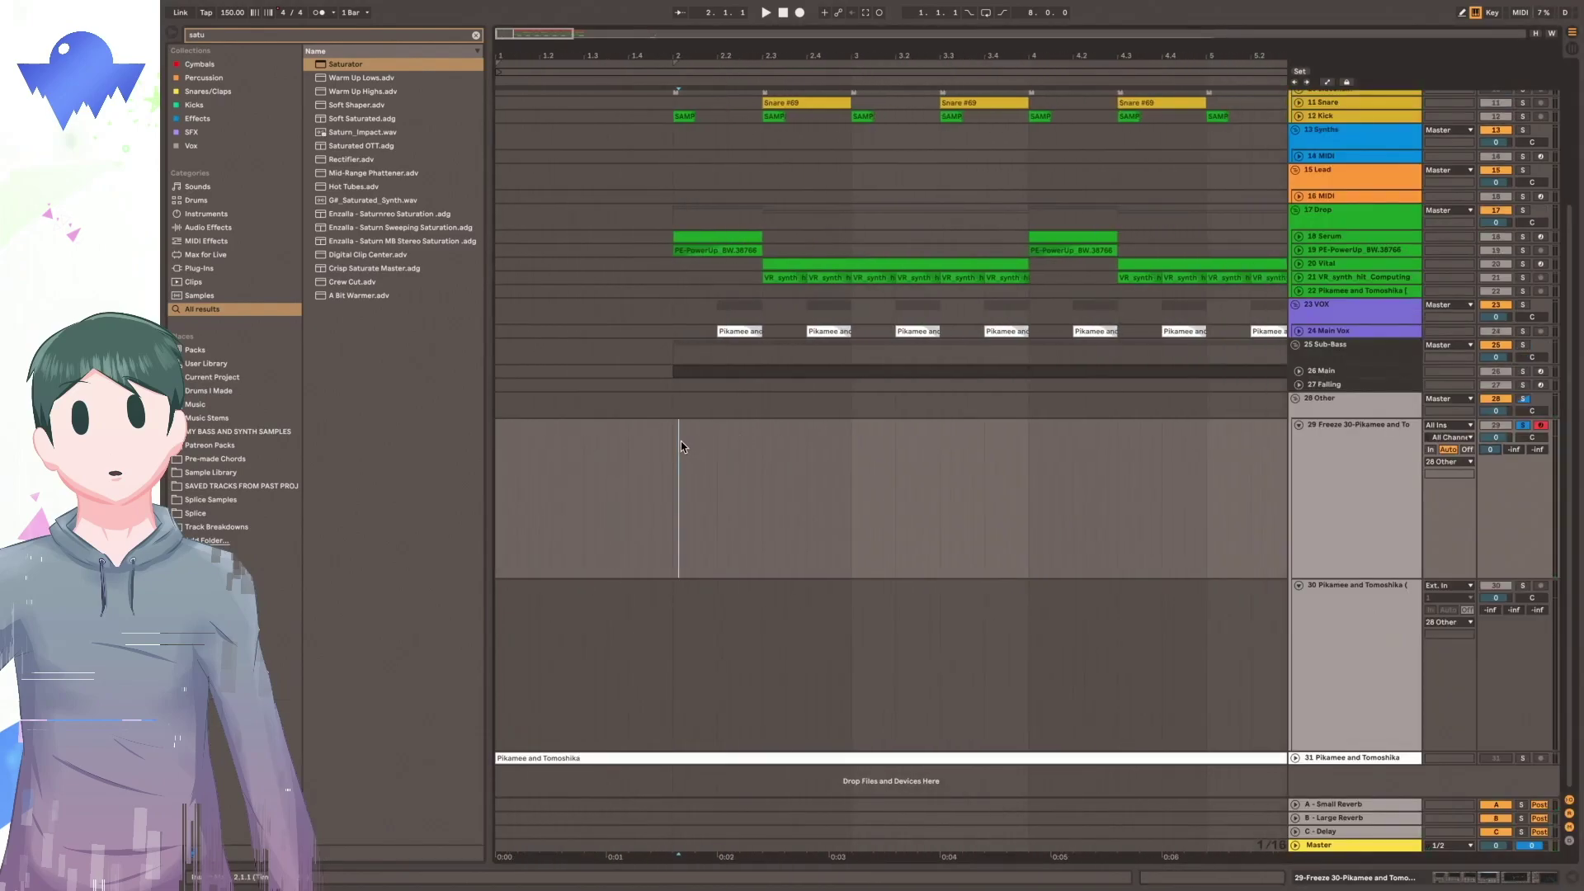
pyautogui.moveTo(677, 444); pyautogui.dragTo(840, 450)
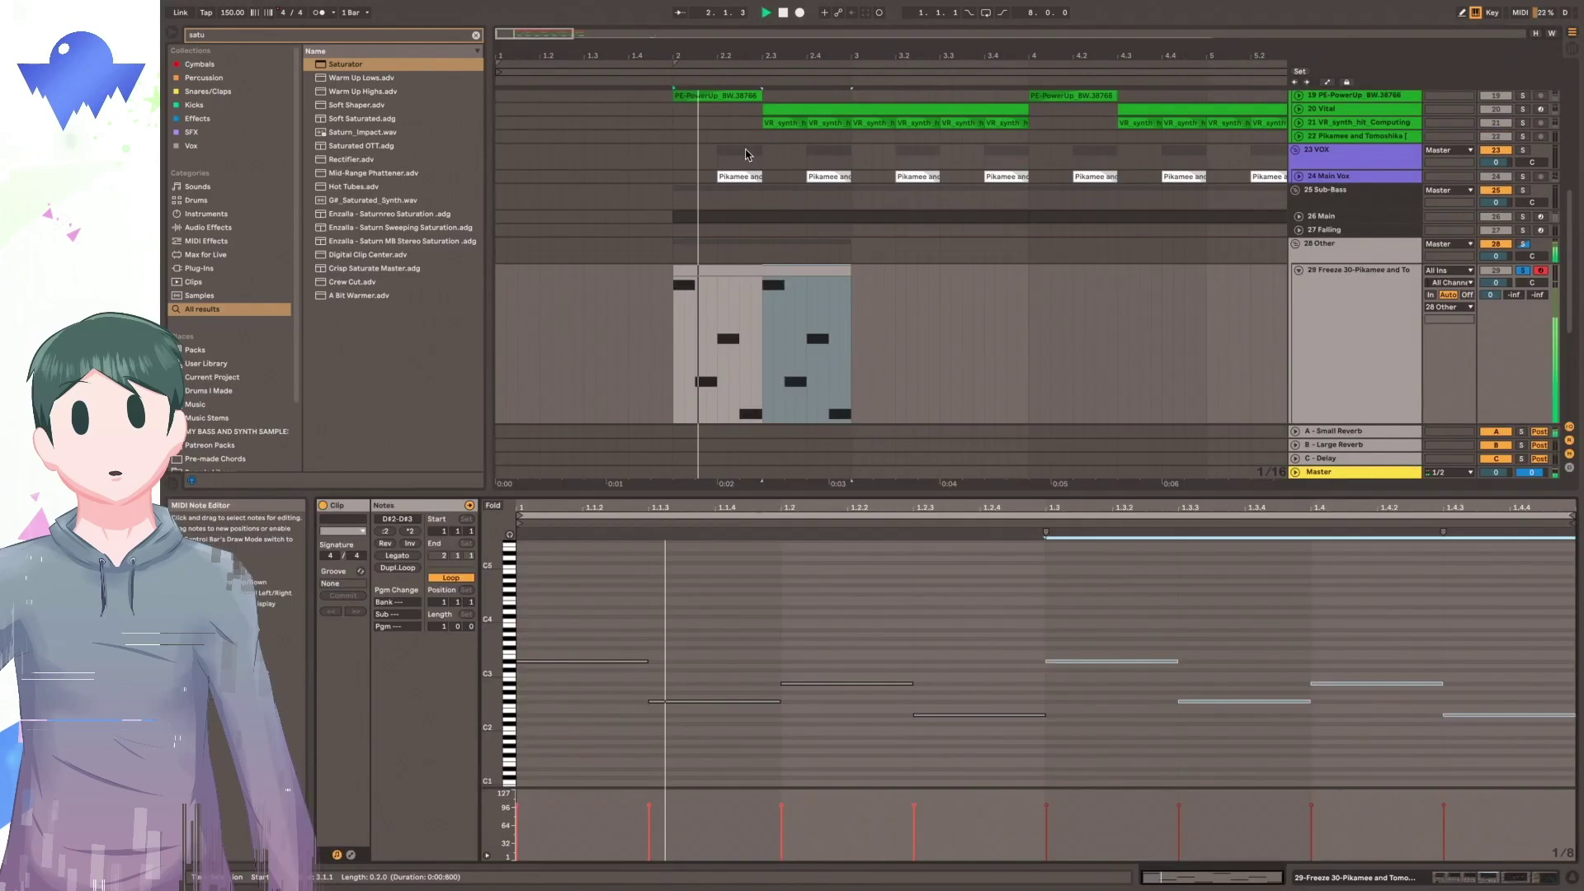
# Repeat the Sampler track's four-note MIDI pattern so it runs through bar 5, across the whole drop.
pyautogui.click(784, 269)
pyautogui.hotkey('ctrl', 'd')
pyautogui.moveTo(870, 55); pyautogui.dragTo(676, 53)
pyautogui.hotkey('ctrl', 'd')
pyautogui.hotkey('ctrl', 'd')
pyautogui.press('space')
# Insert Erosion between the Sampler and Saturator on the frozen vocal track, audition it, and take the track out of solo.
pyautogui.doubleClick(1351, 325)
pyautogui.press('space')
pyautogui.moveTo(1298, 786); pyautogui.dragTo(1299, 798)
pyautogui.hotkey('ctrl', 'f')
pyautogui.write('er')
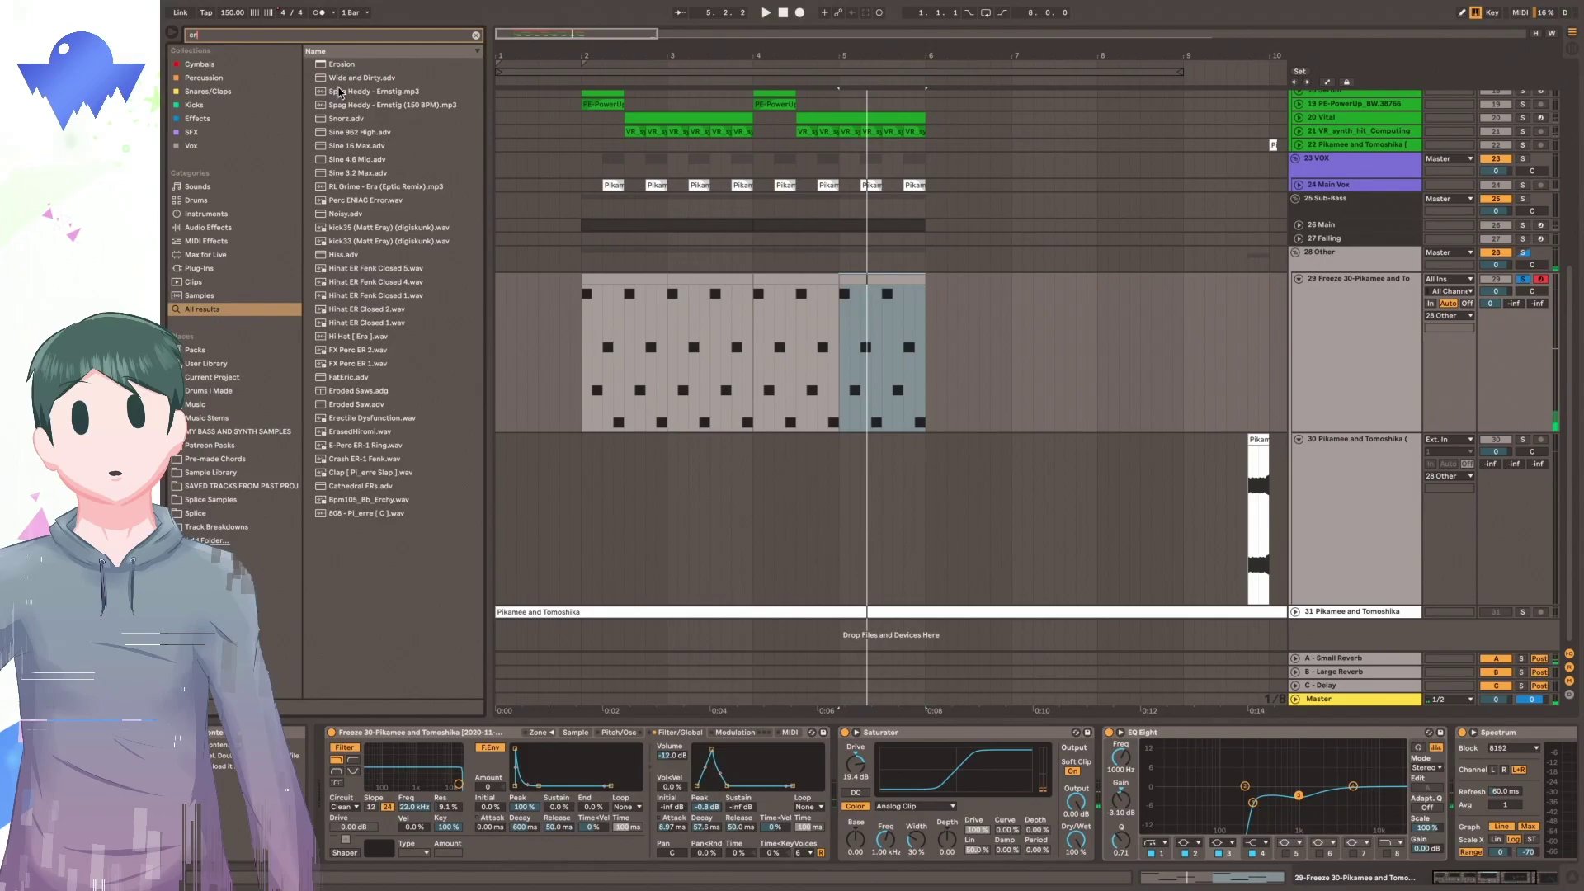
pyautogui.moveTo(1080, 630); pyautogui.dragTo(925, 779)
pyautogui.press('space')
pyautogui.press('space')
pyautogui.click(1521, 281)
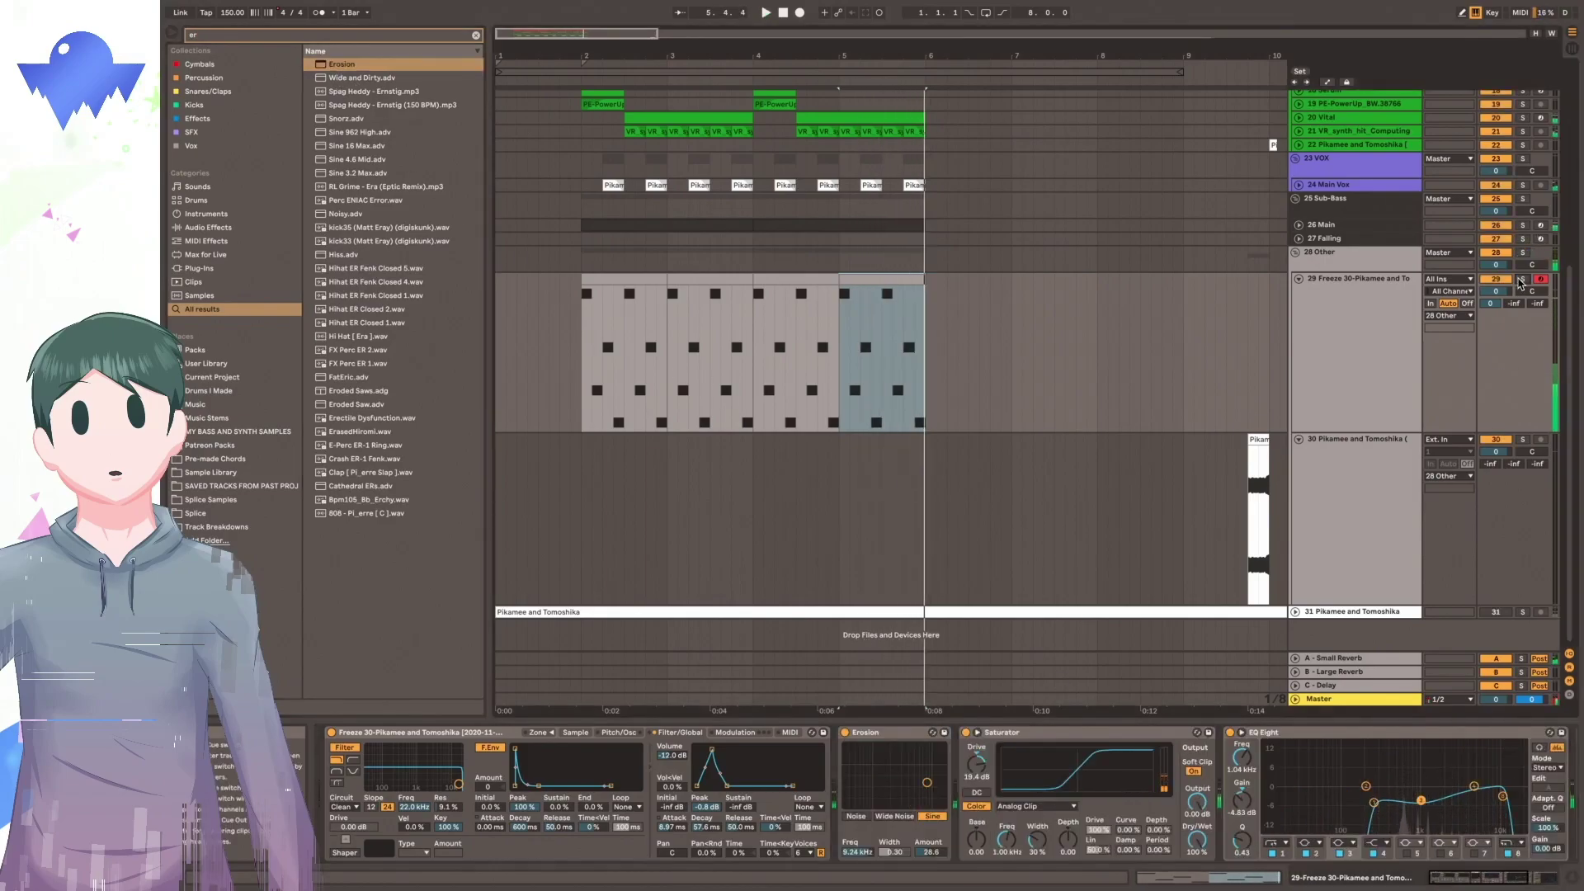
# Pick a short phrase from the raw Pikamee and Tomoshika recording and place it on a new VOX group track before bar 2.
pyautogui.click(1091, 545)
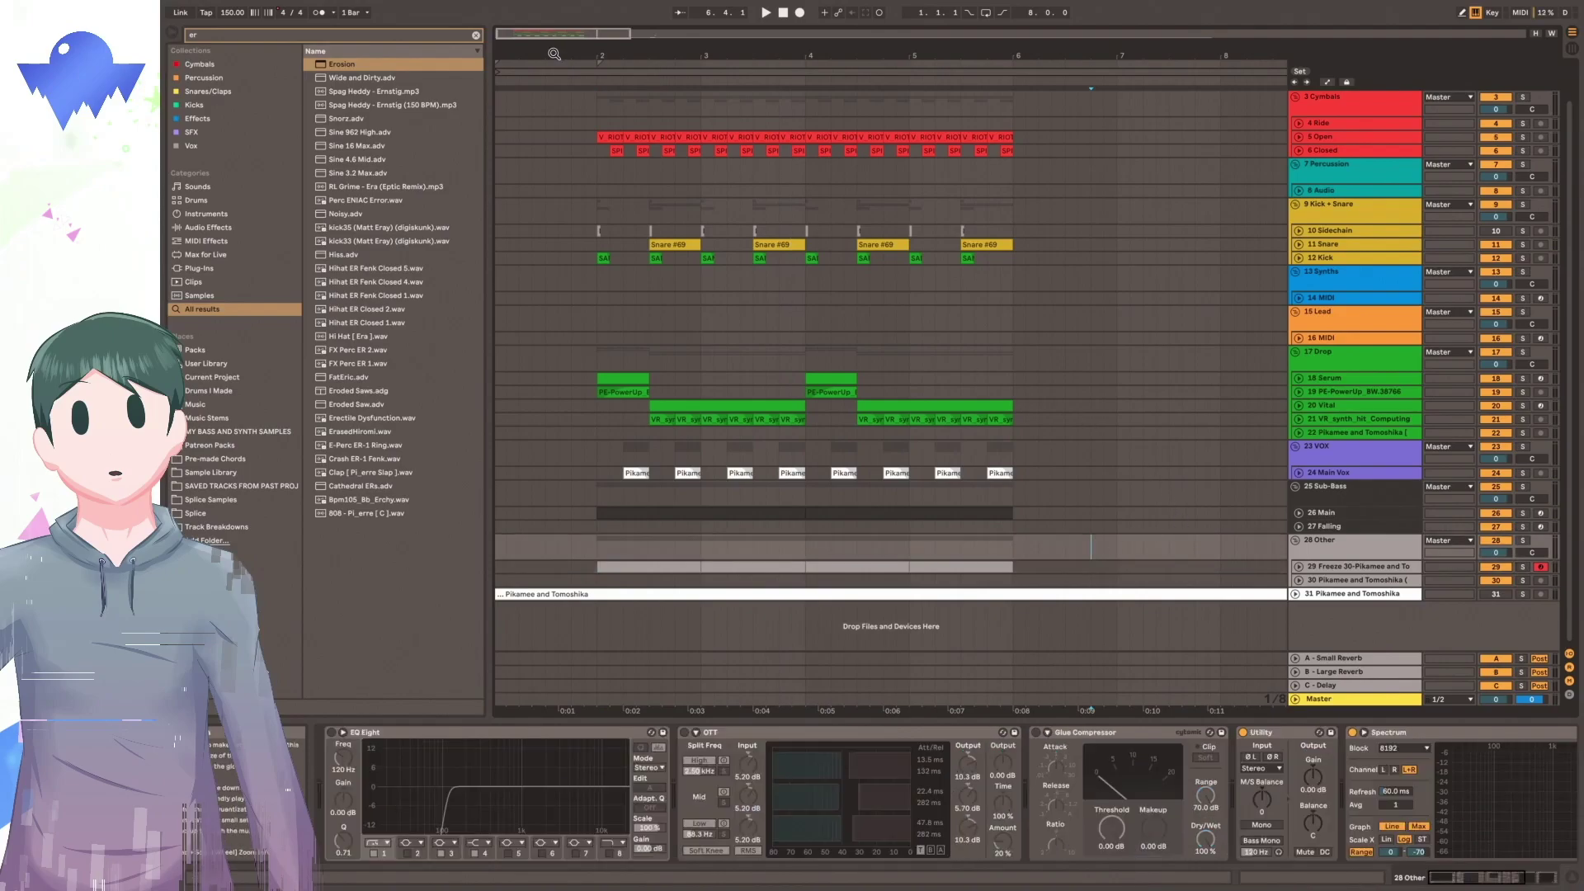
pyautogui.moveTo(554, 53); pyautogui.dragTo(652, 141)
pyautogui.scroll(2, 699, 436)
pyautogui.scroll(-1, 900, 481)
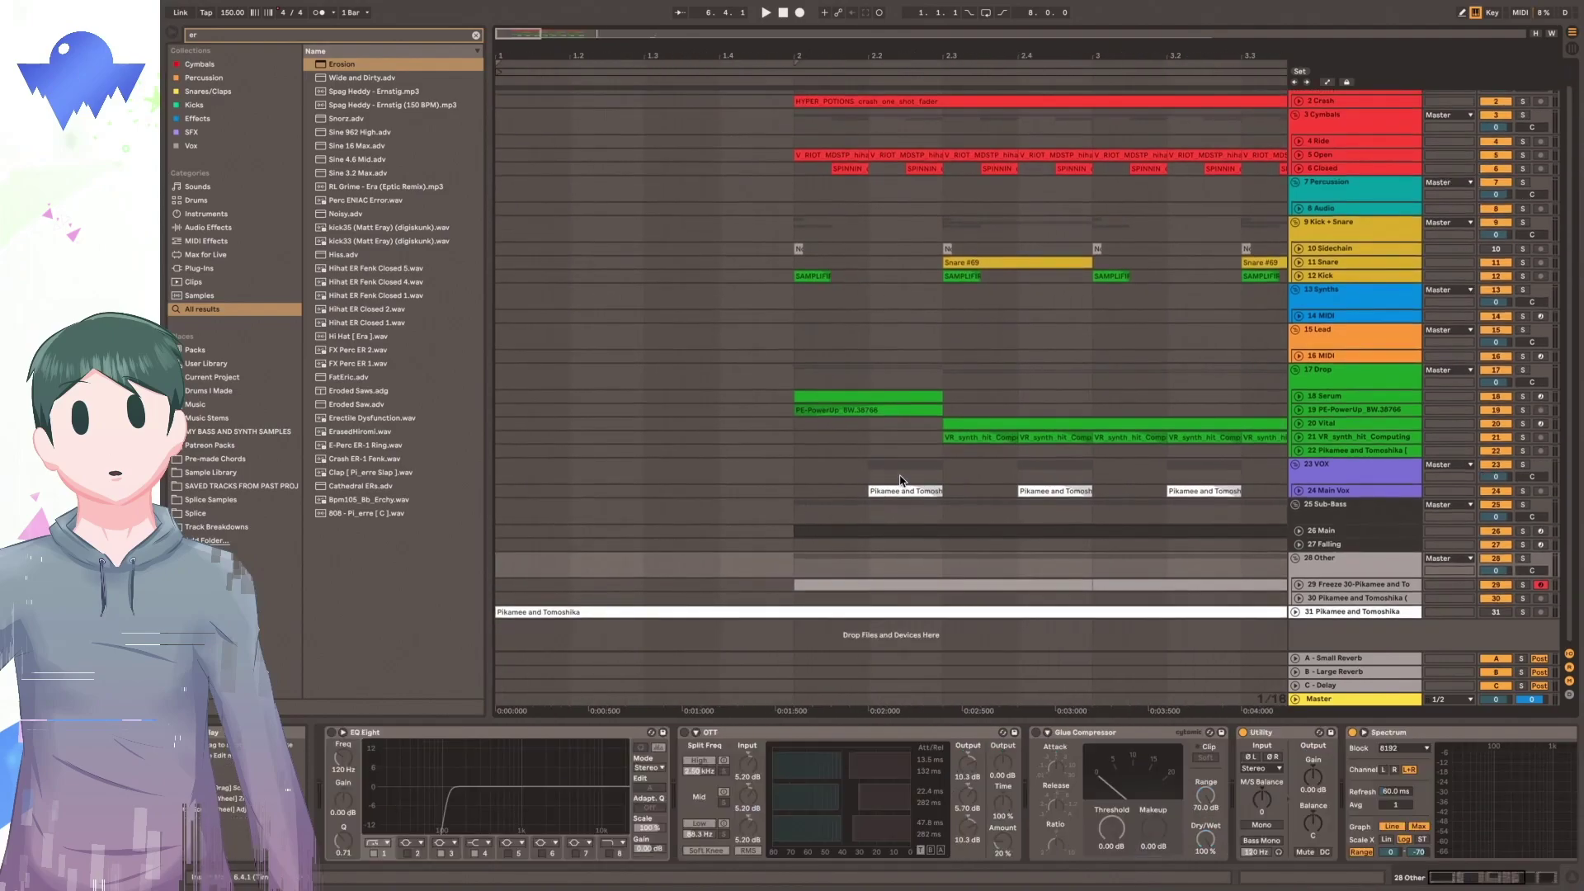
pyautogui.click(1310, 612)
pyautogui.click(1295, 613)
pyautogui.scroll(-4, 1478, 463)
pyautogui.moveTo(859, 55); pyautogui.dragTo(859, 13)
pyautogui.click(772, 442)
pyautogui.press('space')
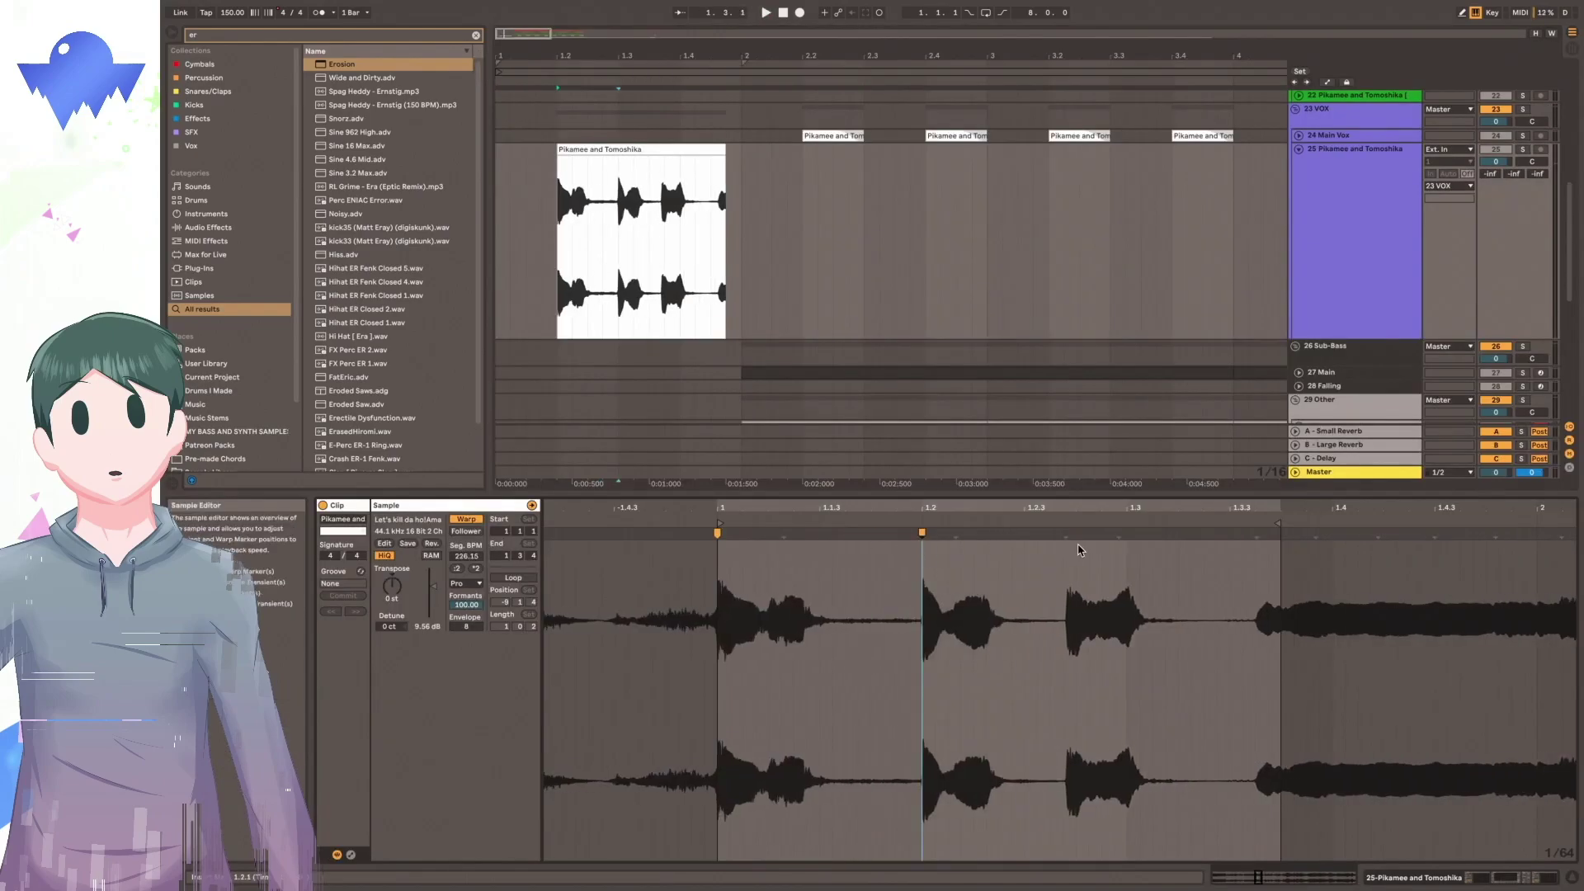
# Warp the vocal phrase so its third syllable starts at 1.3 in the sample, and adjust the second syllable's timing.
pyautogui.moveTo(1064, 535); pyautogui.dragTo(1127, 535)
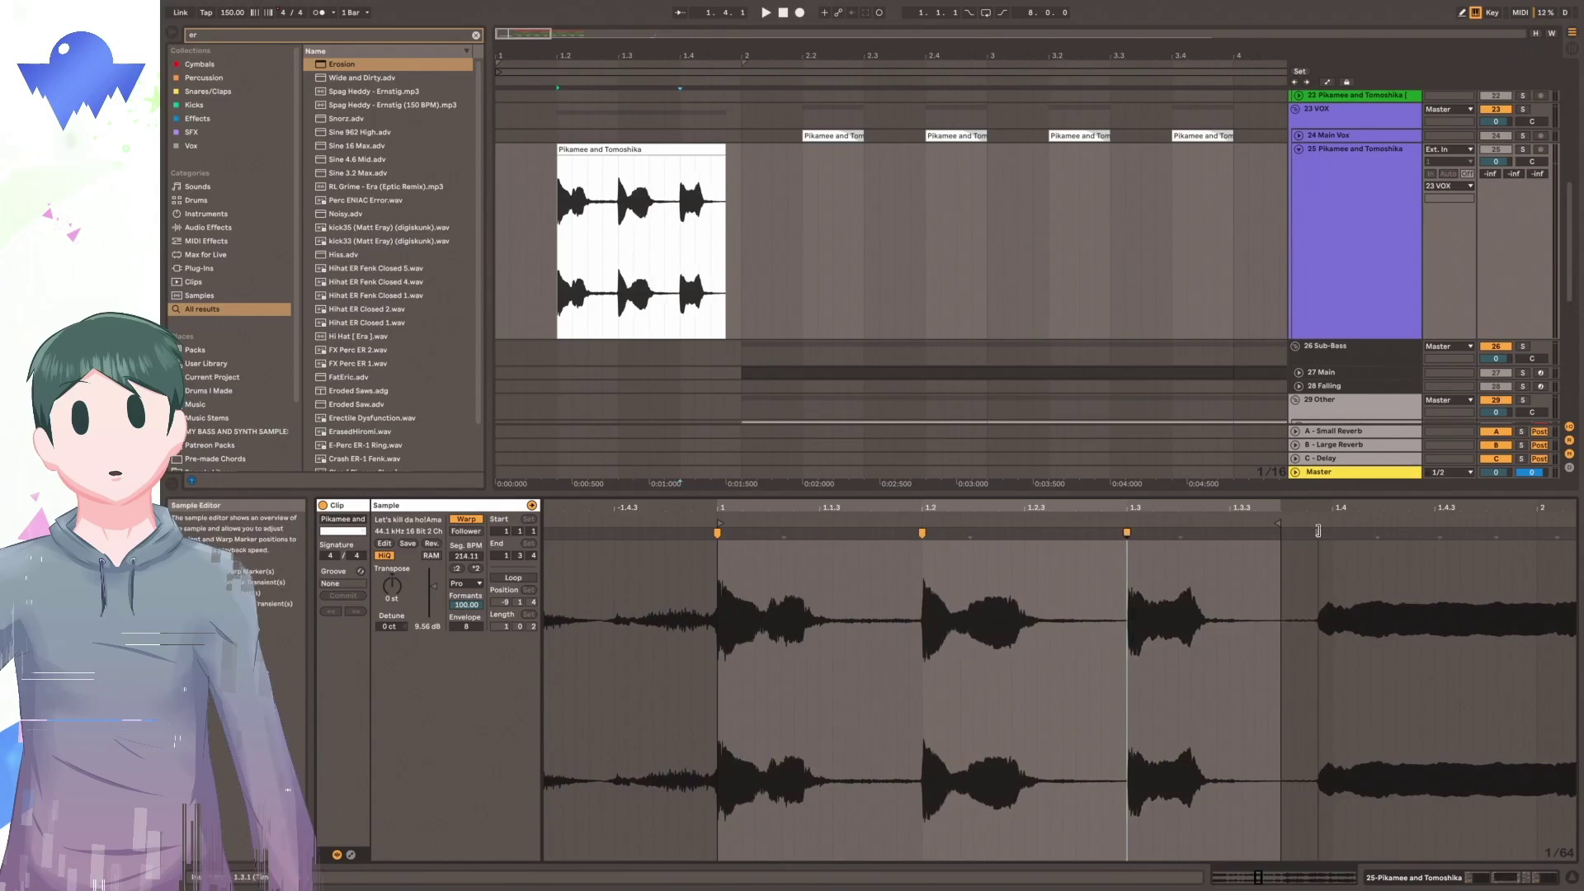
pyautogui.moveTo(1032, 535); pyautogui.dragTo(1001, 535)
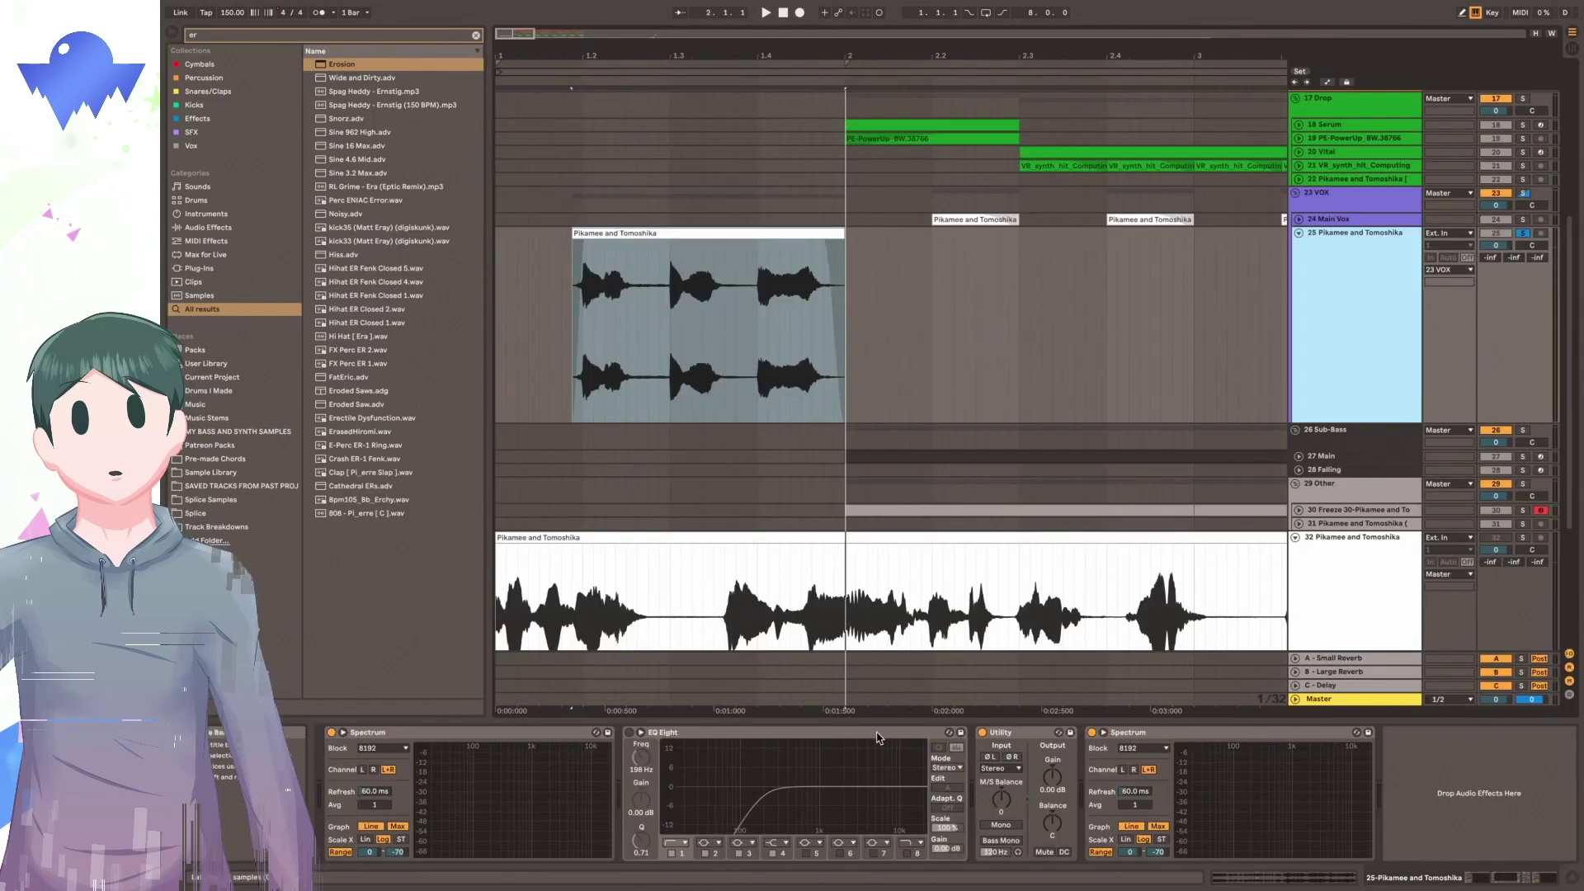
# Replace all devices on the new vocal phrase track with a pasted Delay and EQ Eight, and audition the phrase.
pyautogui.click(878, 736)
pyautogui.press('super+a')
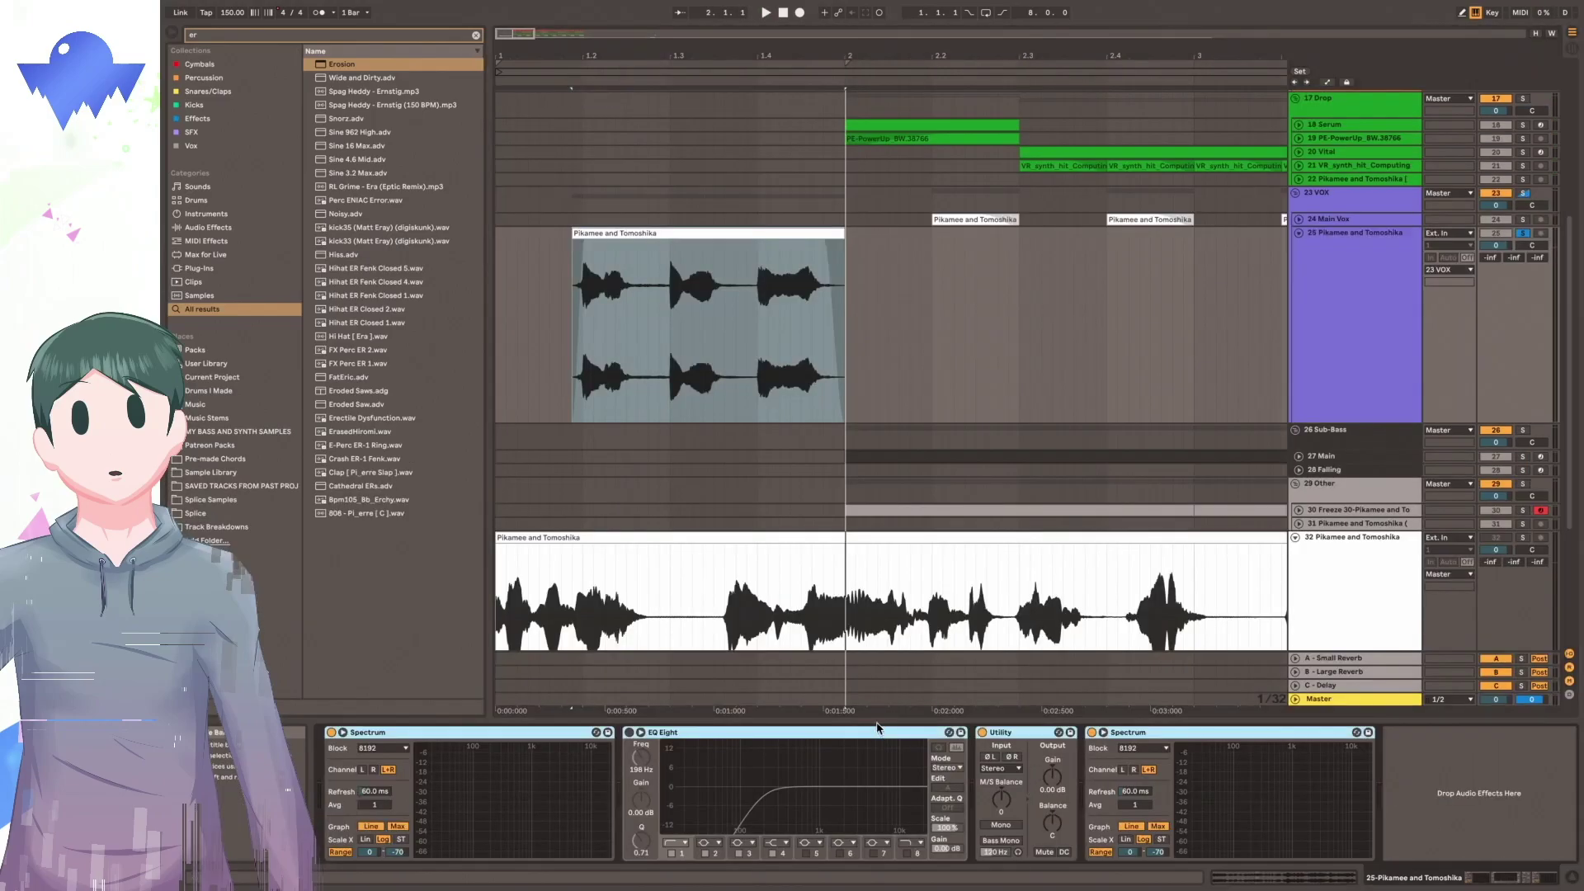
pyautogui.press('Delete')
pyautogui.hotkey('ctrl', 'v')
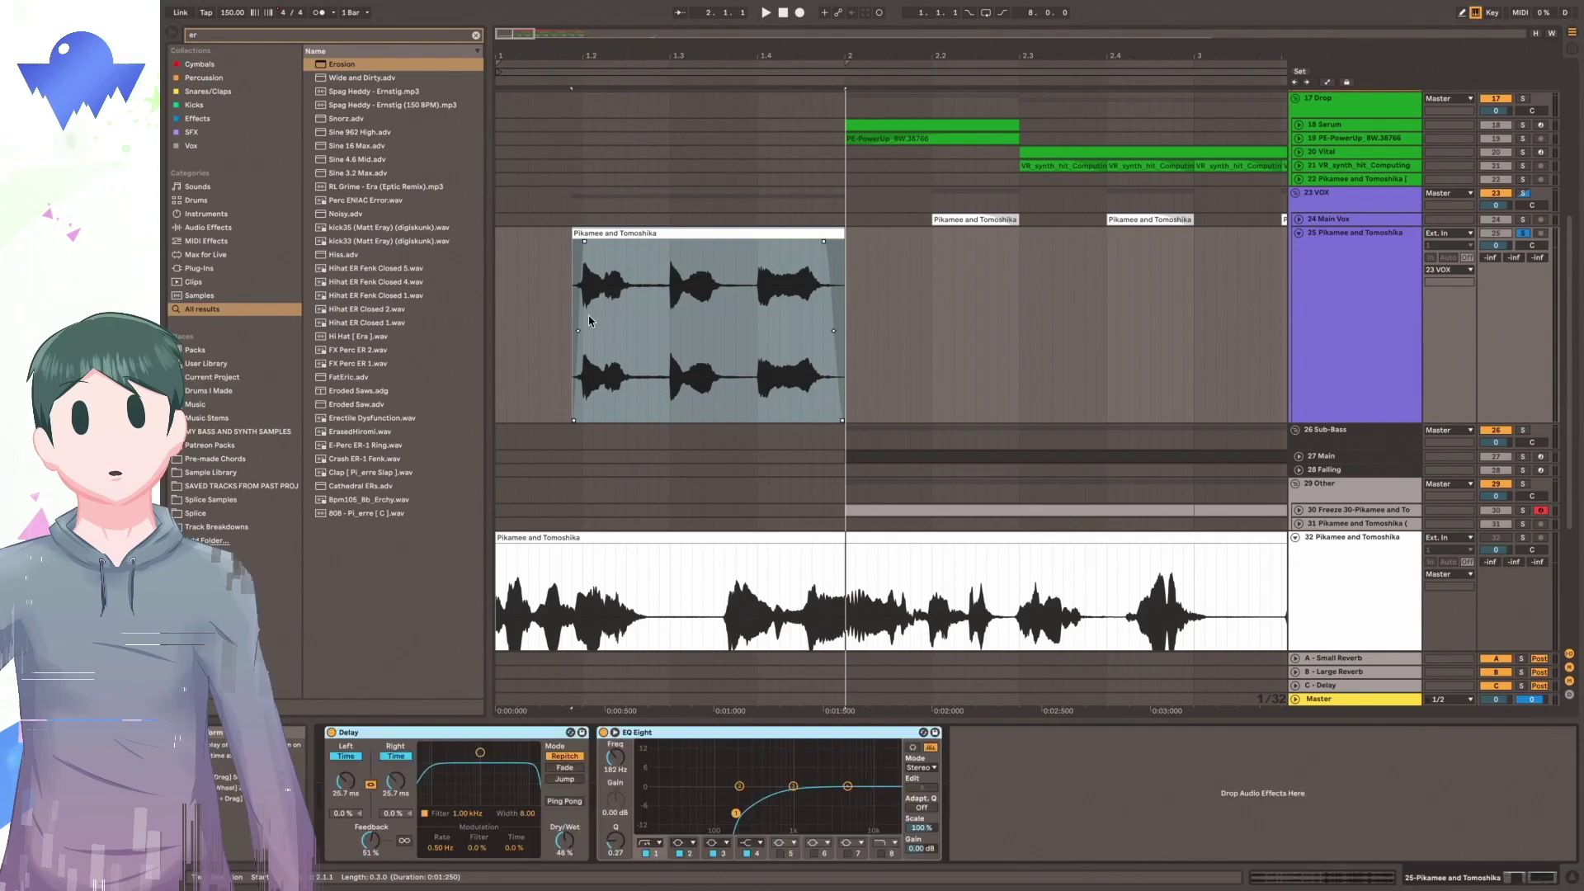
pyautogui.click(570, 355)
pyautogui.press('space')
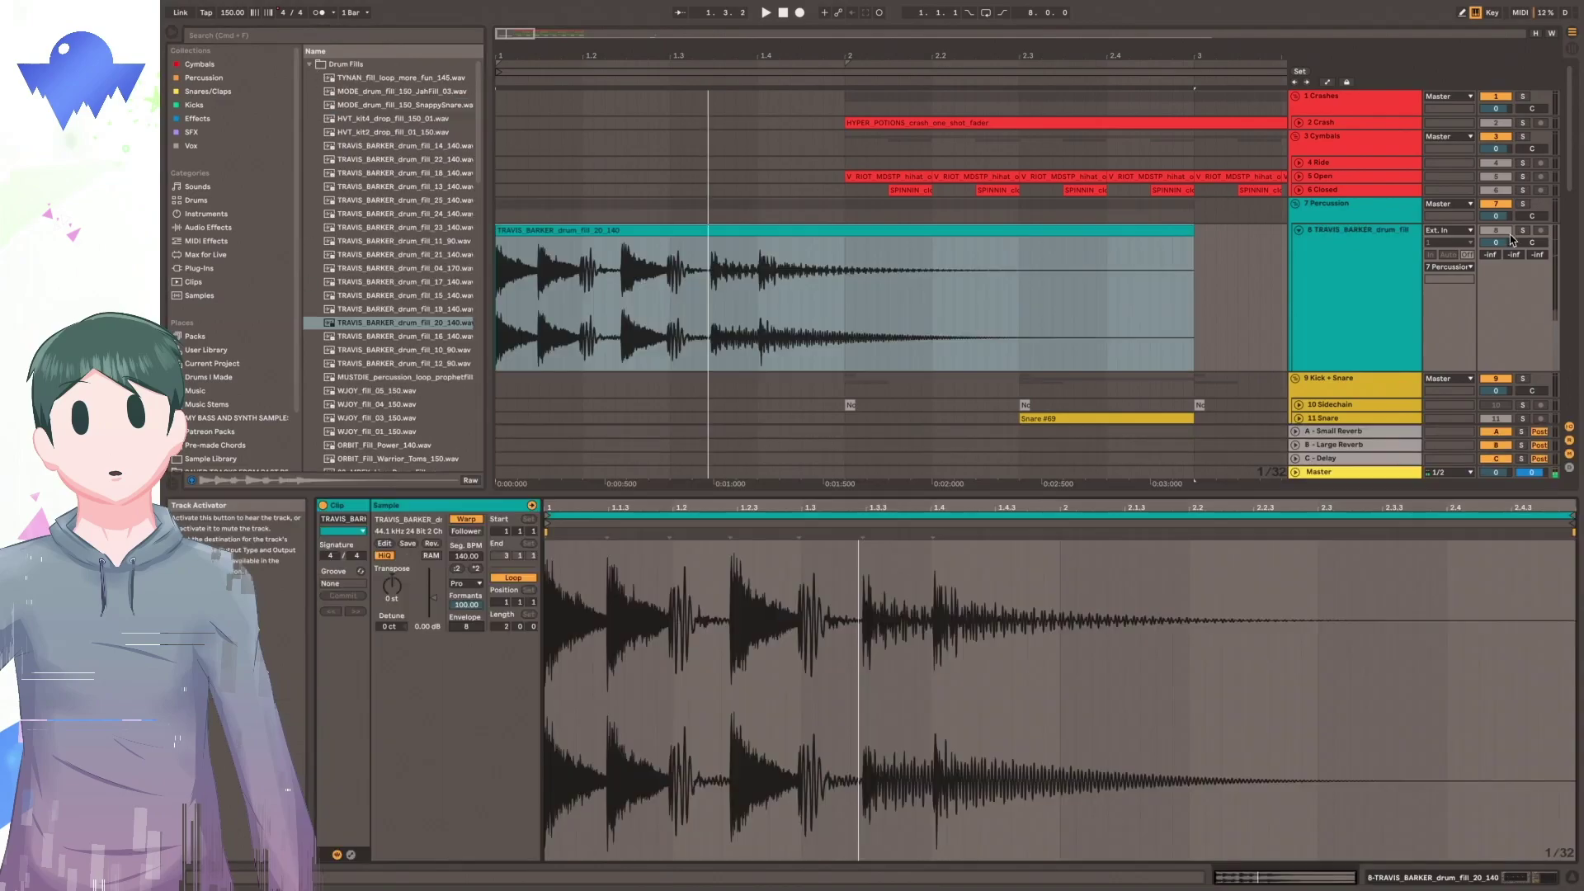
# Adjust the TRAVIS_BARKER drum fill leading into bar 2 and move the Au5_cymbal_dull_ride clip to beat 1.4.
pyautogui.moveTo(842, 295); pyautogui.dragTo(866, 295)
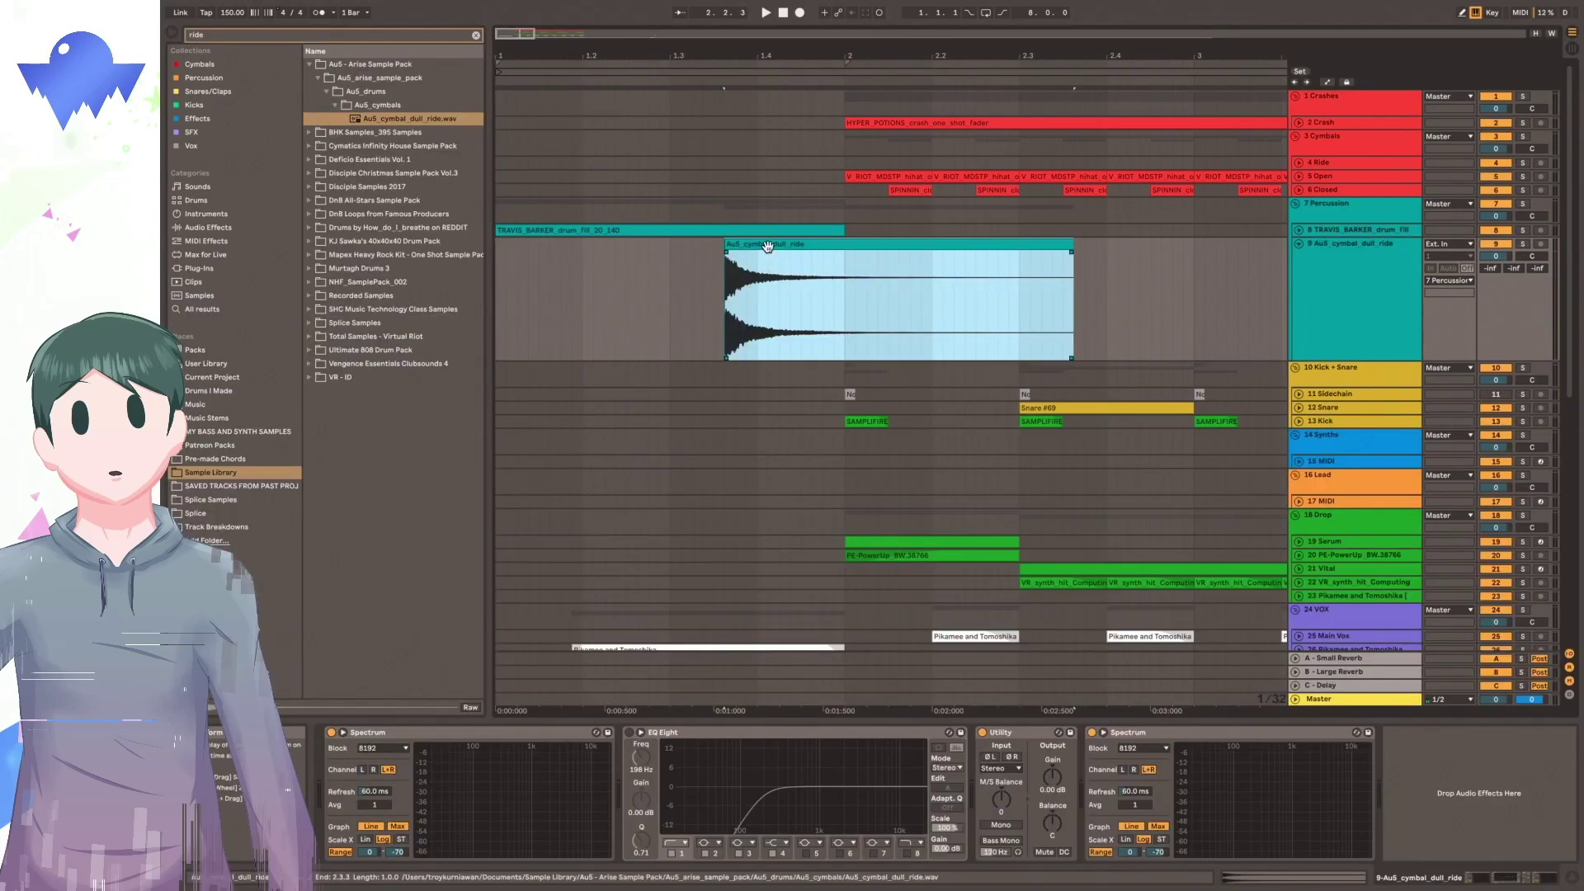
pyautogui.moveTo(774, 246); pyautogui.dragTo(802, 246)
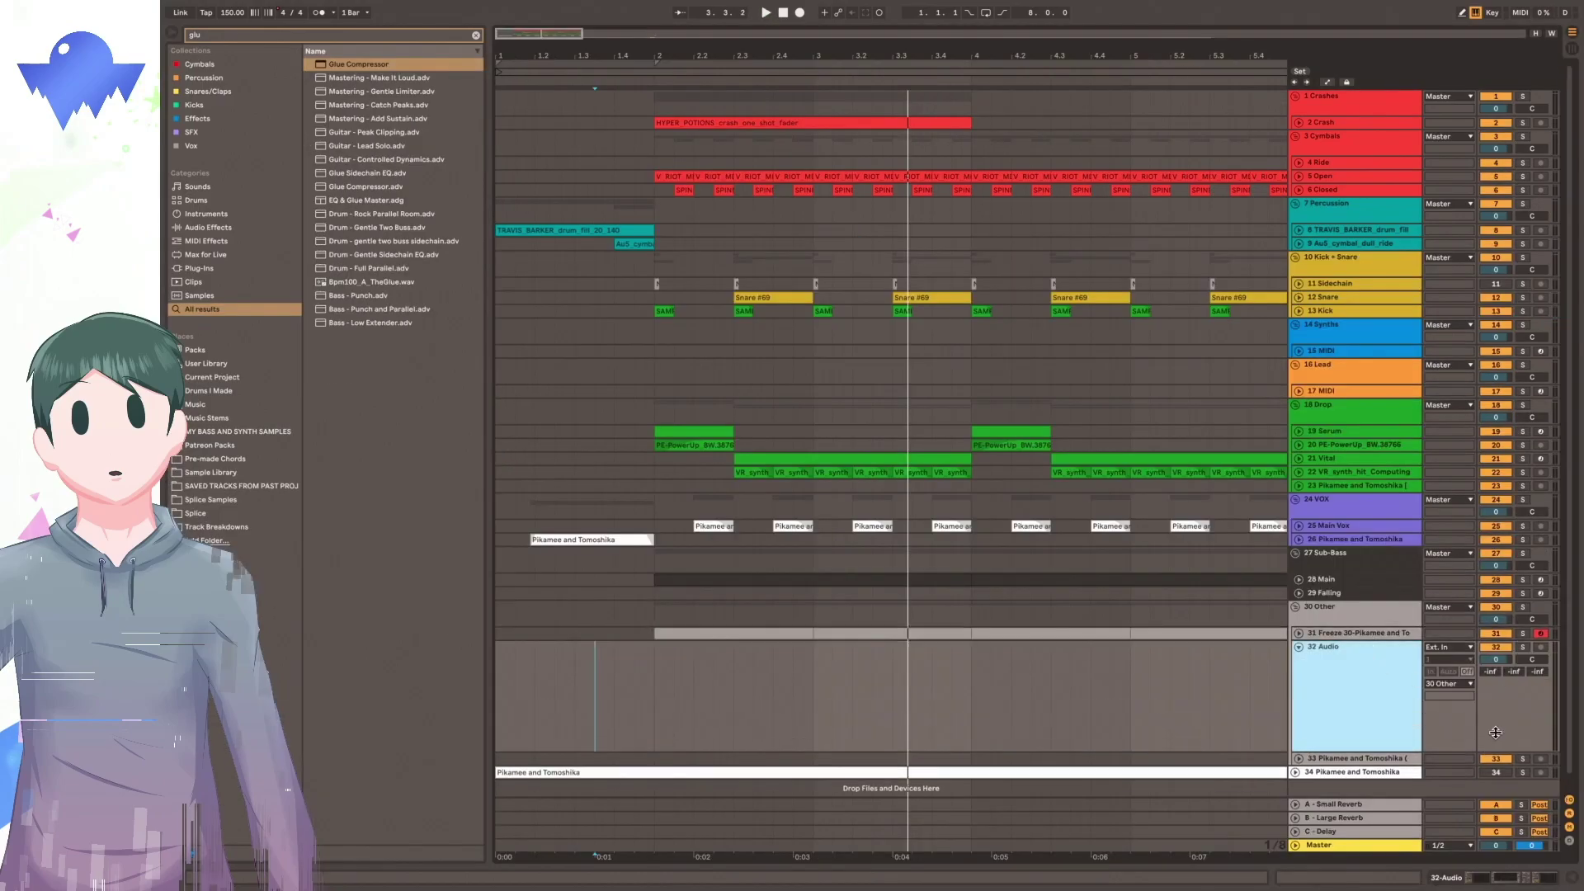
# Set up a Massive track with a long note in bar 1 and shape its pitch-bend envelope to plunge steeply, then rise slowly.
pyautogui.moveTo(1497, 732); pyautogui.dragTo(1496, 757)
pyautogui.scroll(-2, 1096, 534)
pyautogui.click(679, 593)
pyautogui.moveTo(630, 36); pyautogui.dragTo(632, 50)
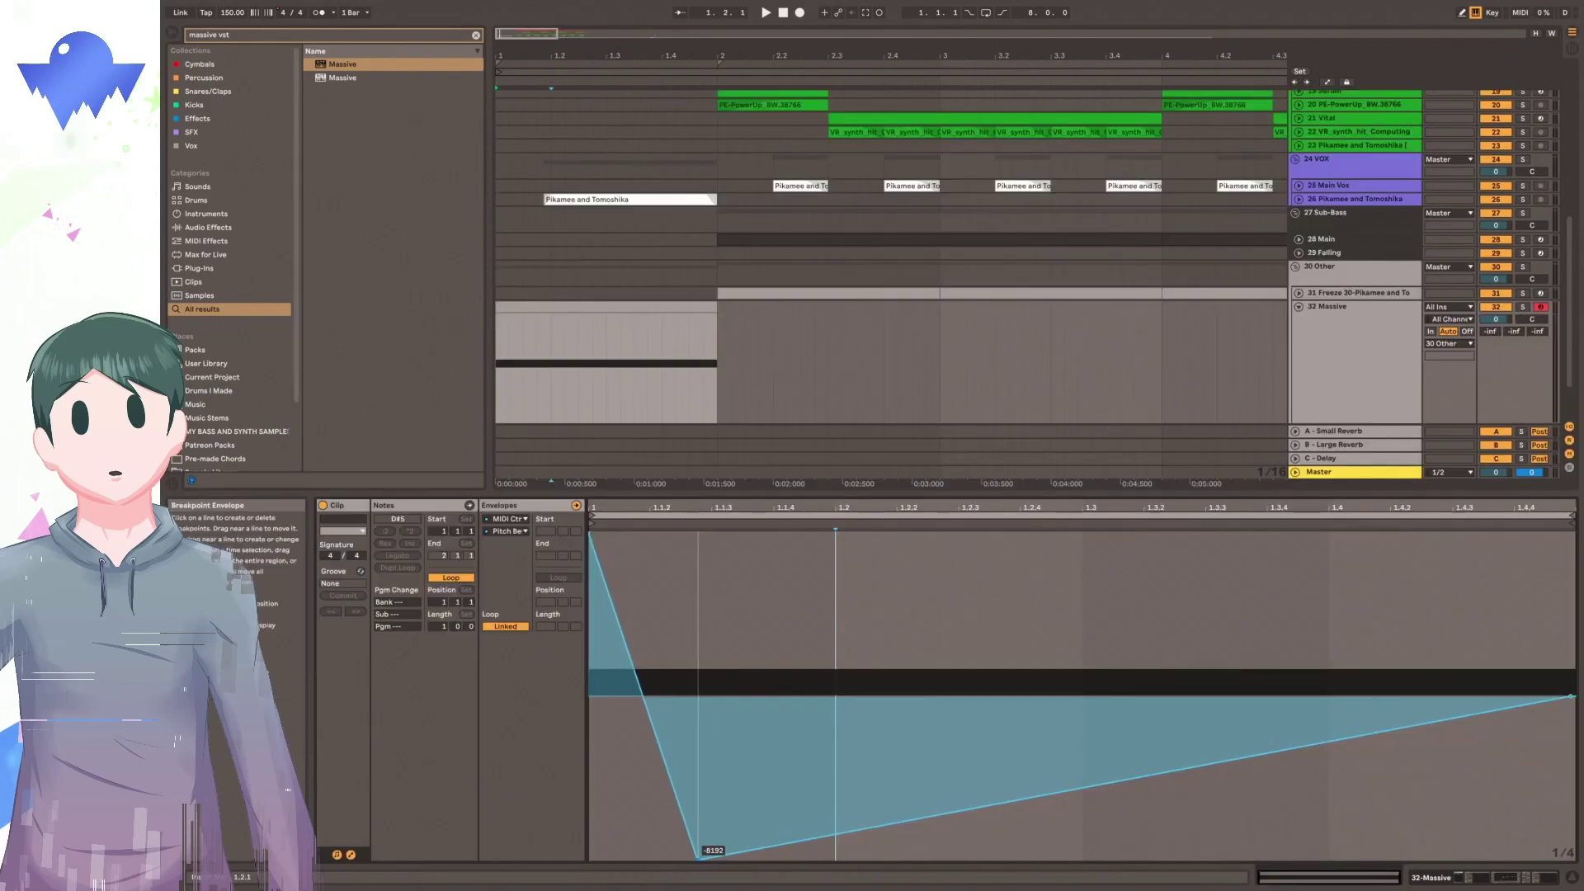
pyautogui.moveTo(707, 855); pyautogui.dragTo(681, 856)
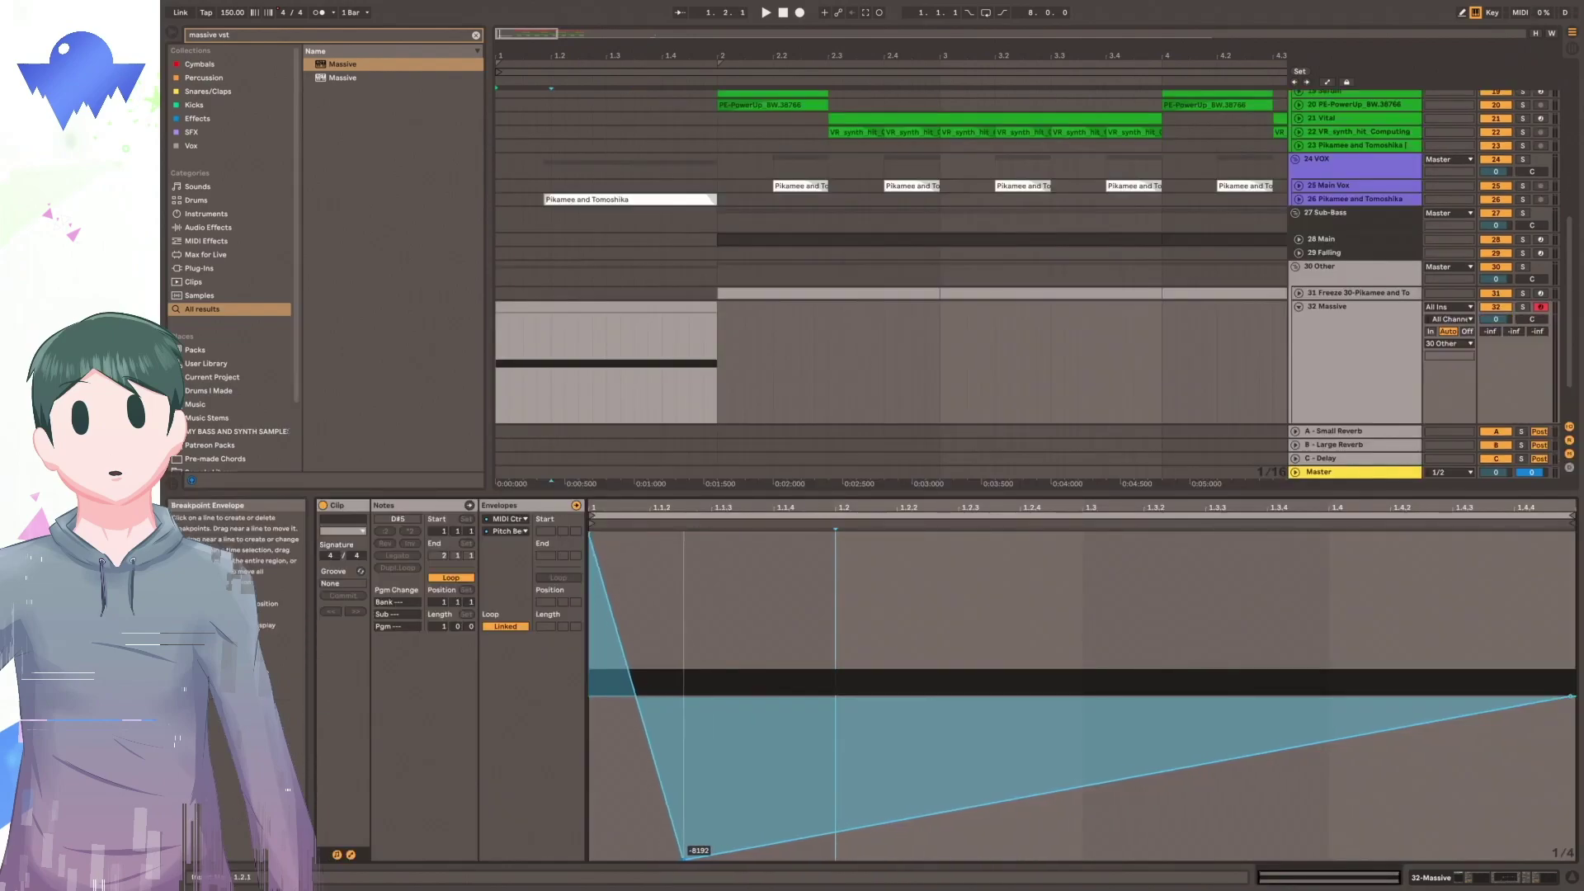
pyautogui.click(1524, 306)
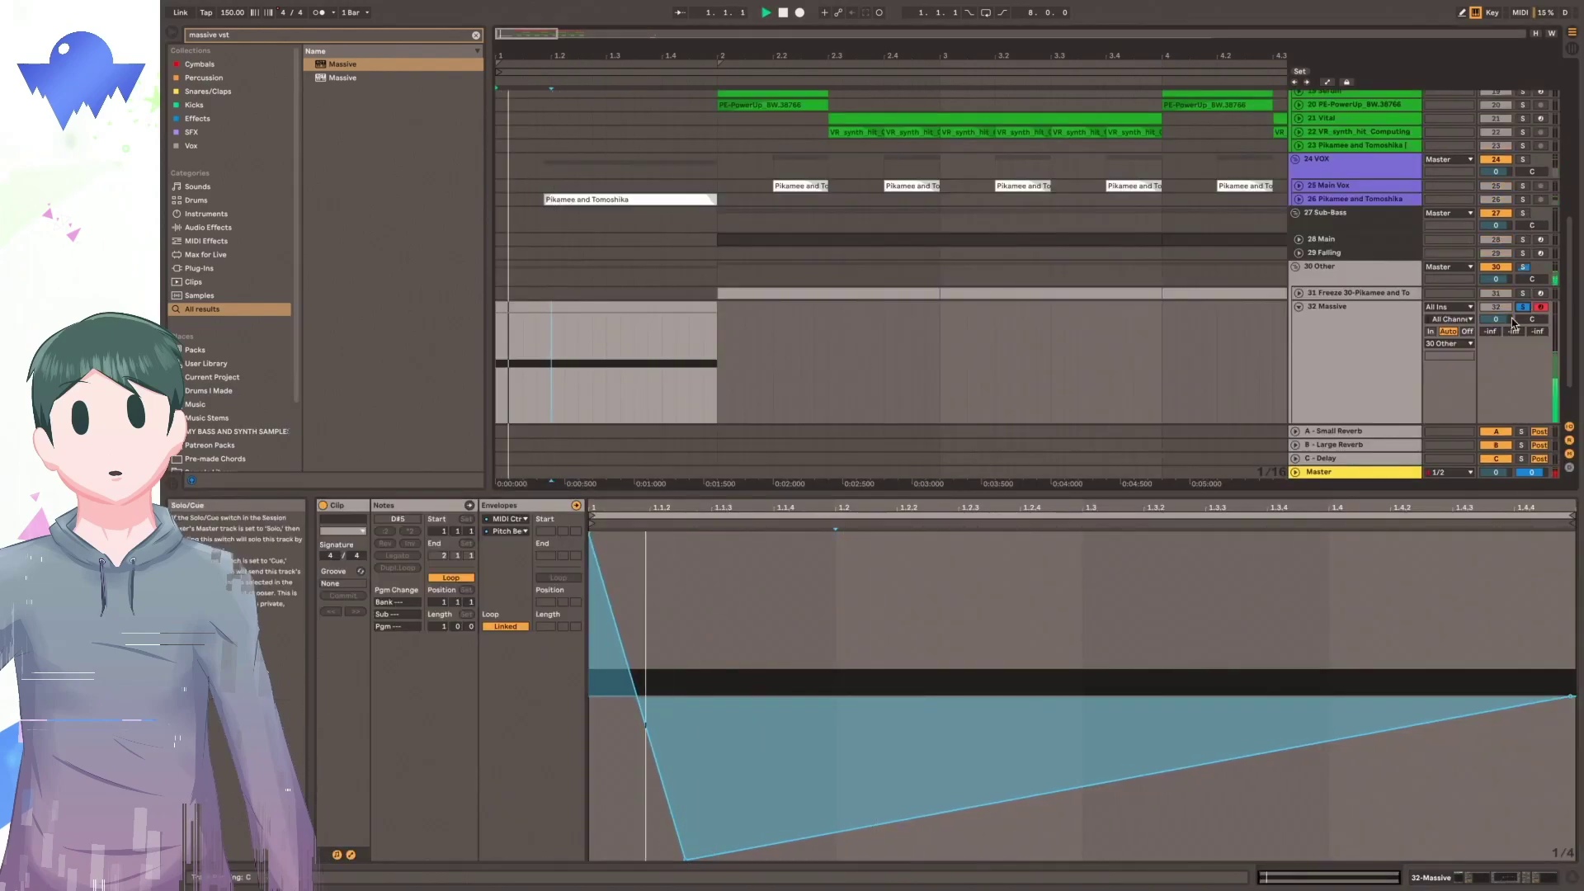
pyautogui.click(351, 855)
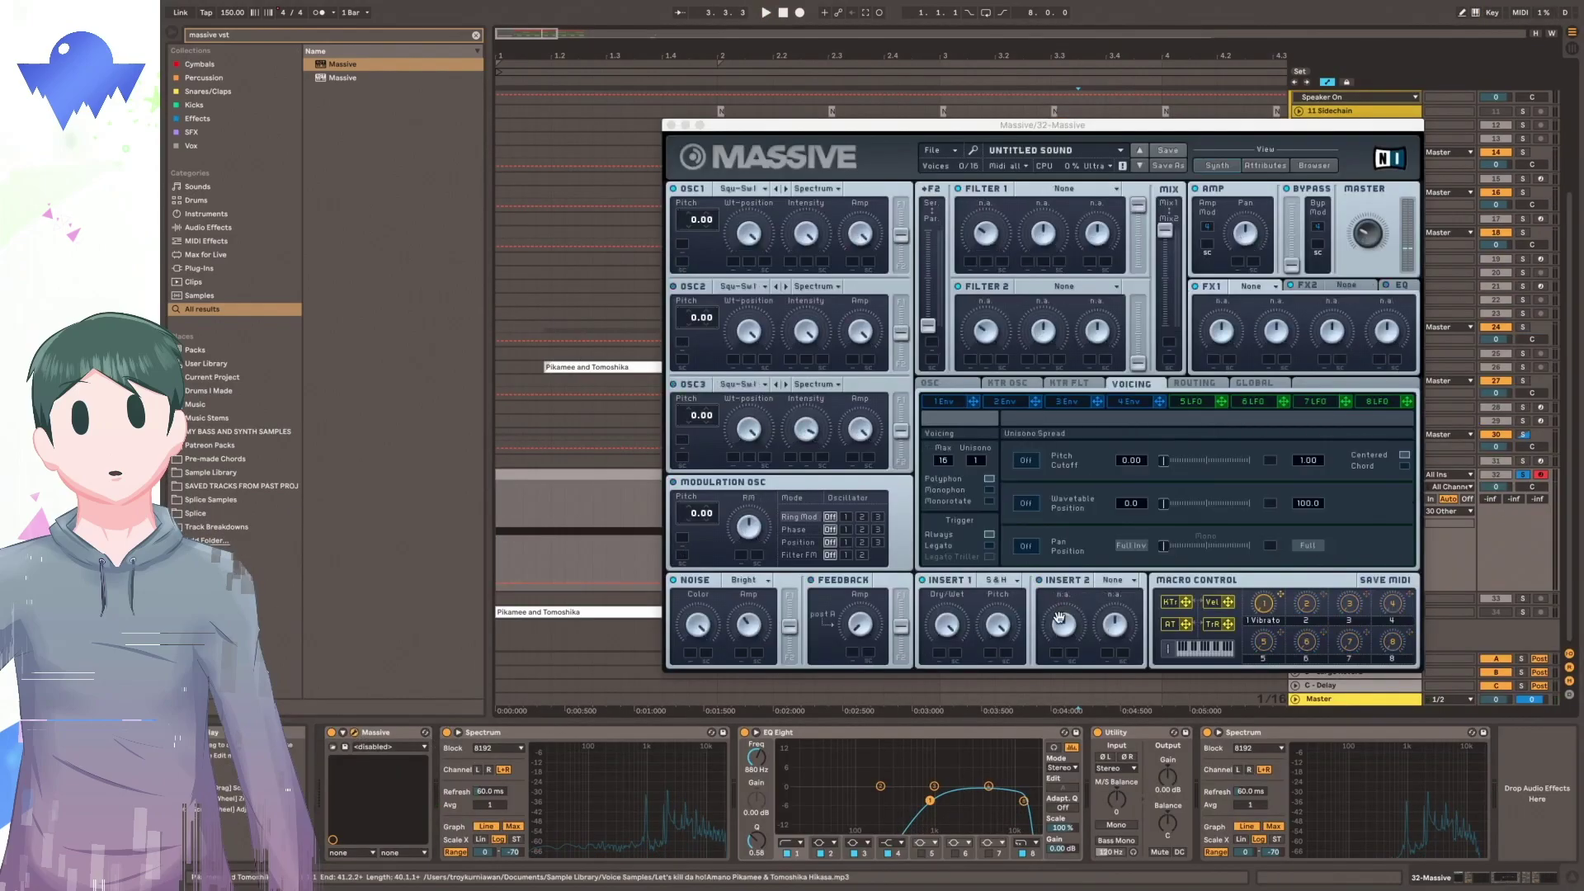
# Automate the Pitch of Massive's S&H Insert 1 with a curve falling across bar 1, and play it back.
pyautogui.click(1007, 625)
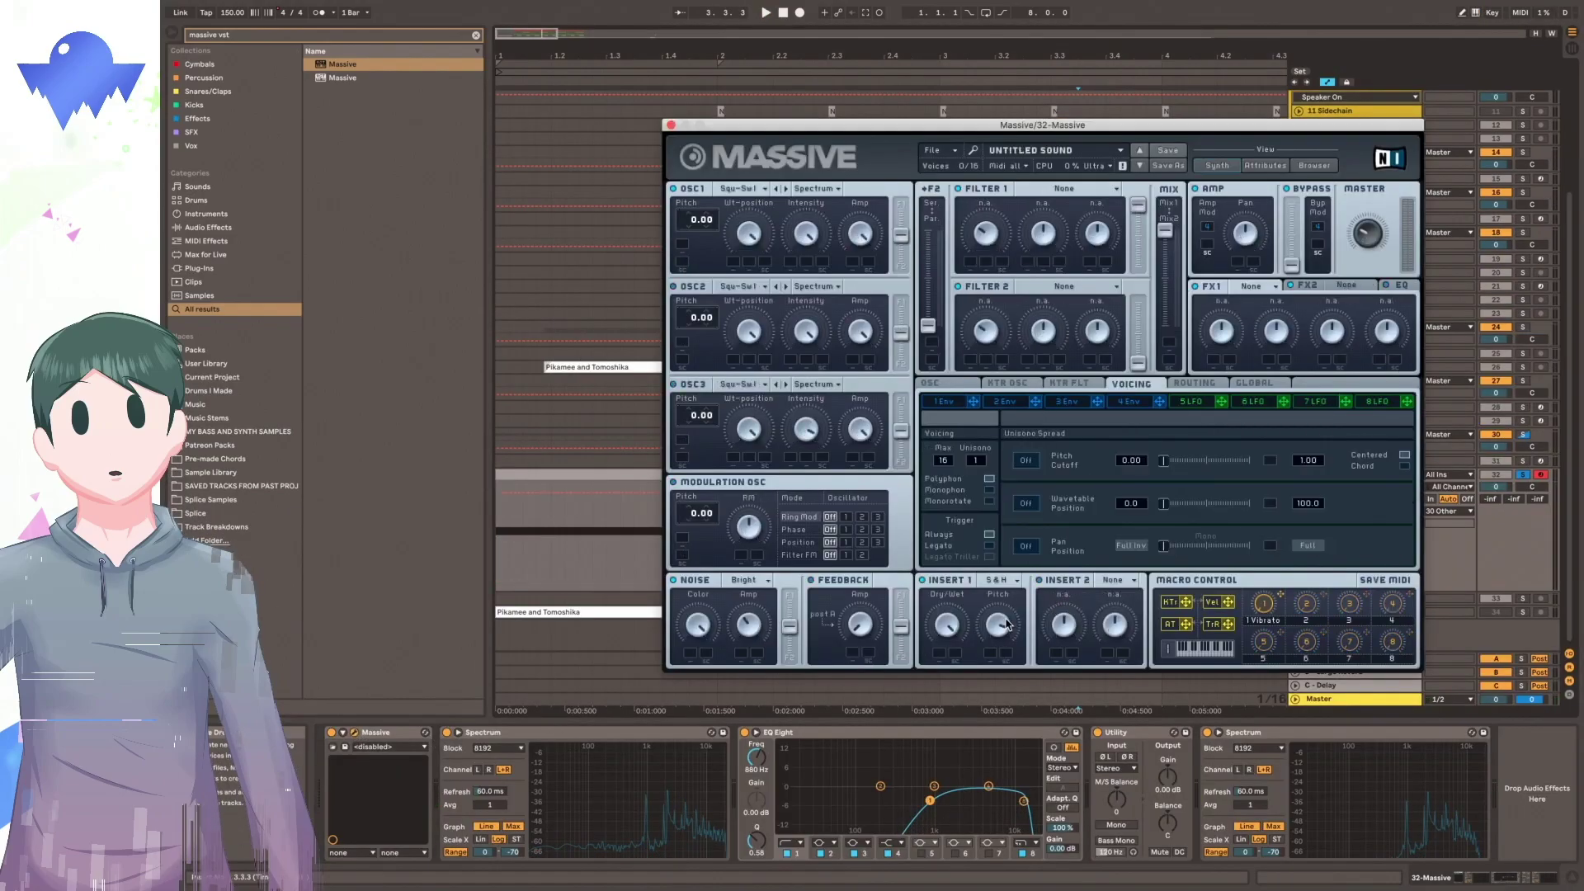
pyautogui.click(672, 125)
pyautogui.click(578, 487)
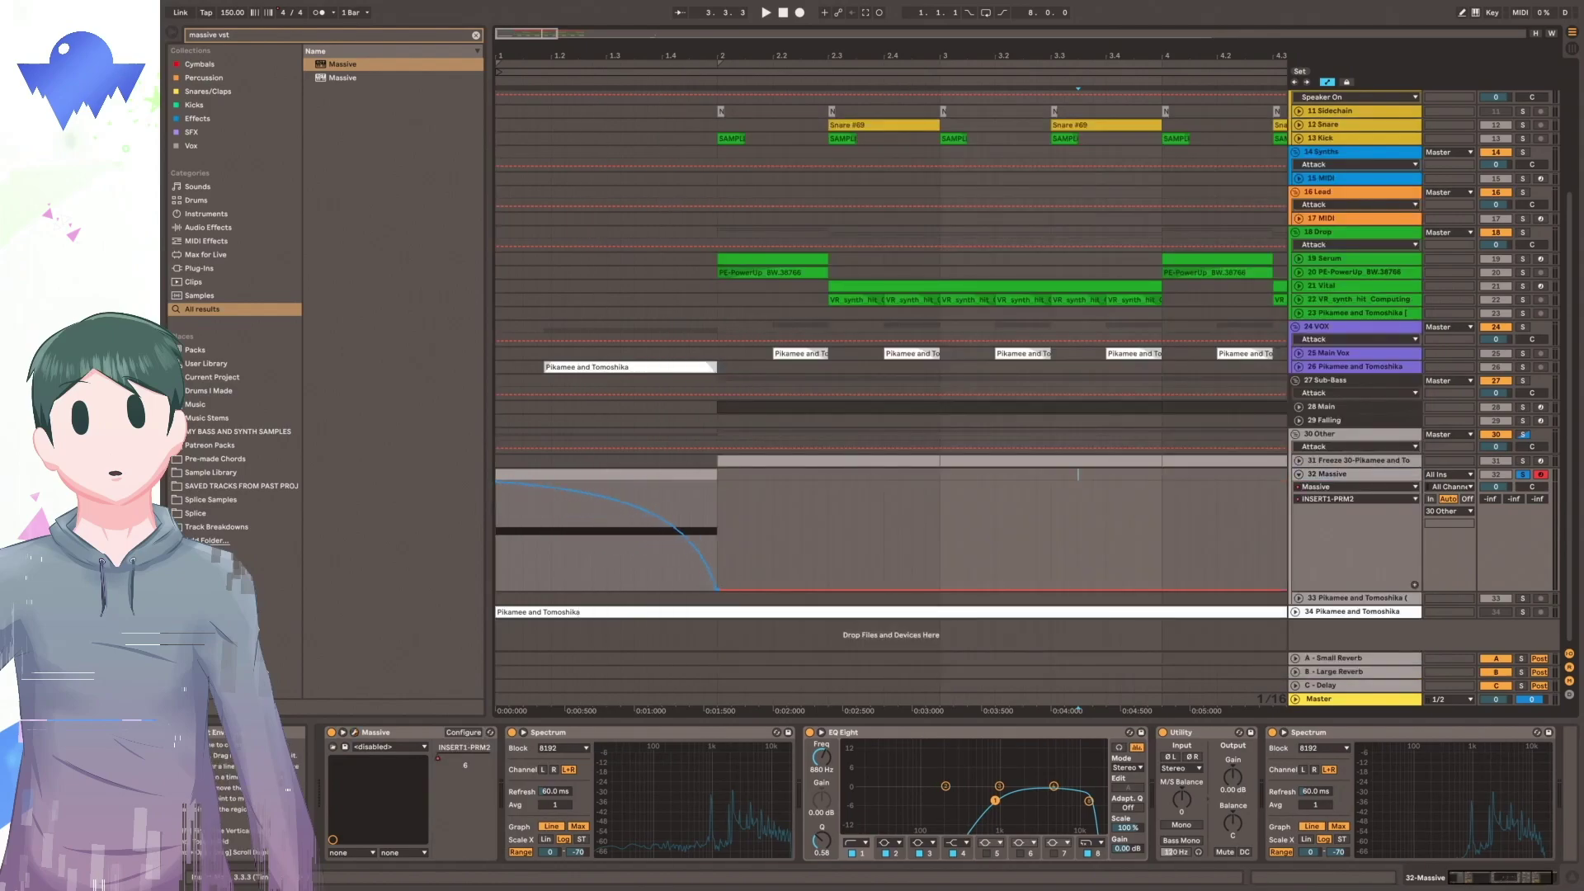
pyautogui.click(548, 474)
pyautogui.press('space')
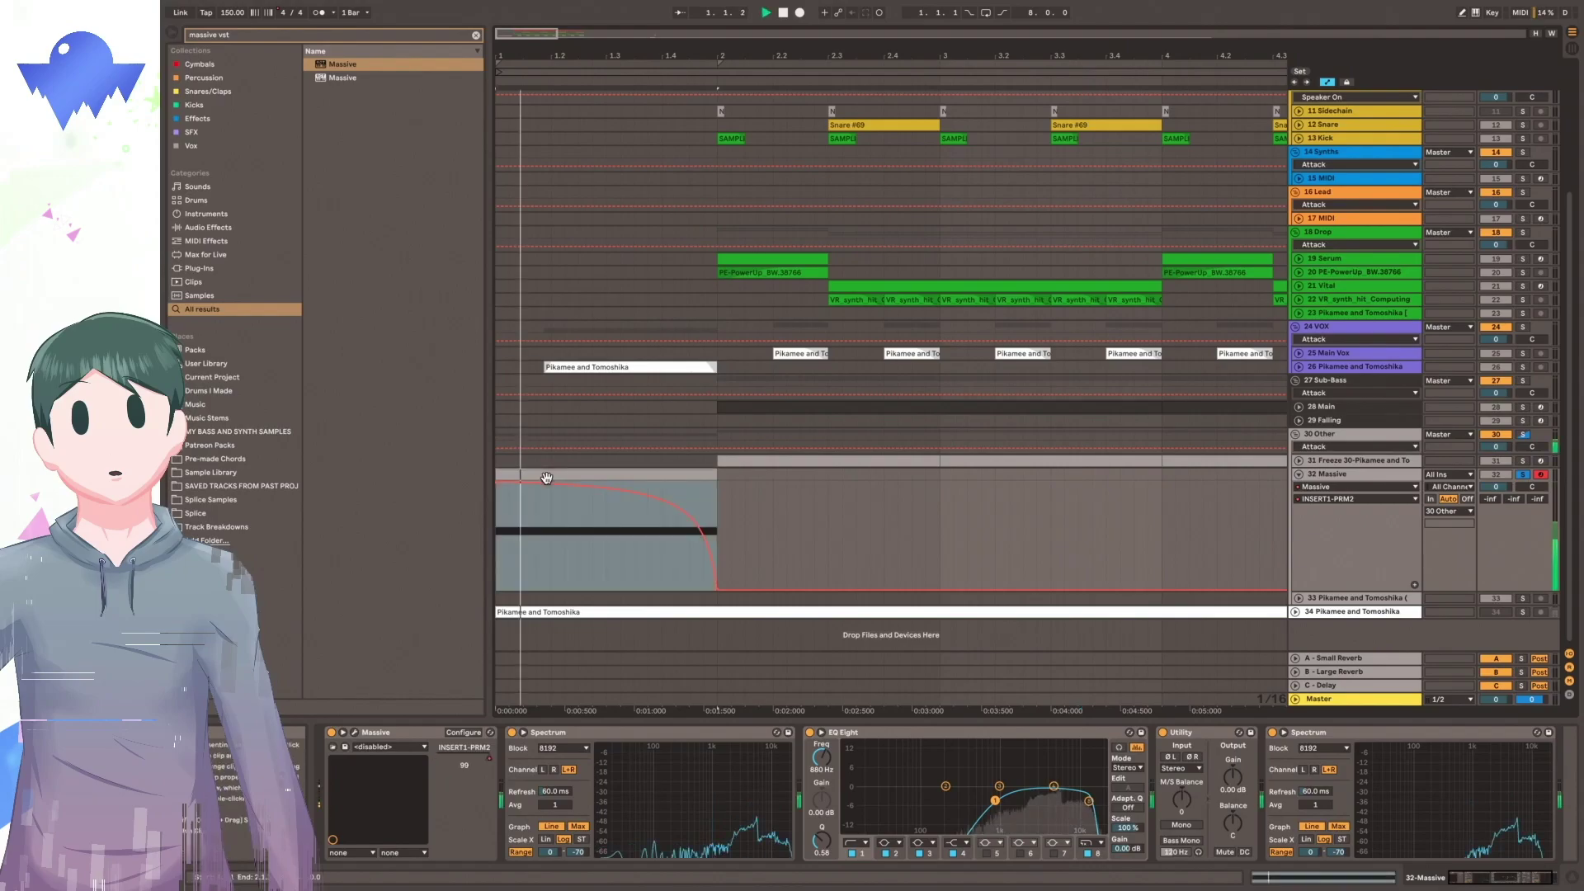
pyautogui.click(639, 540)
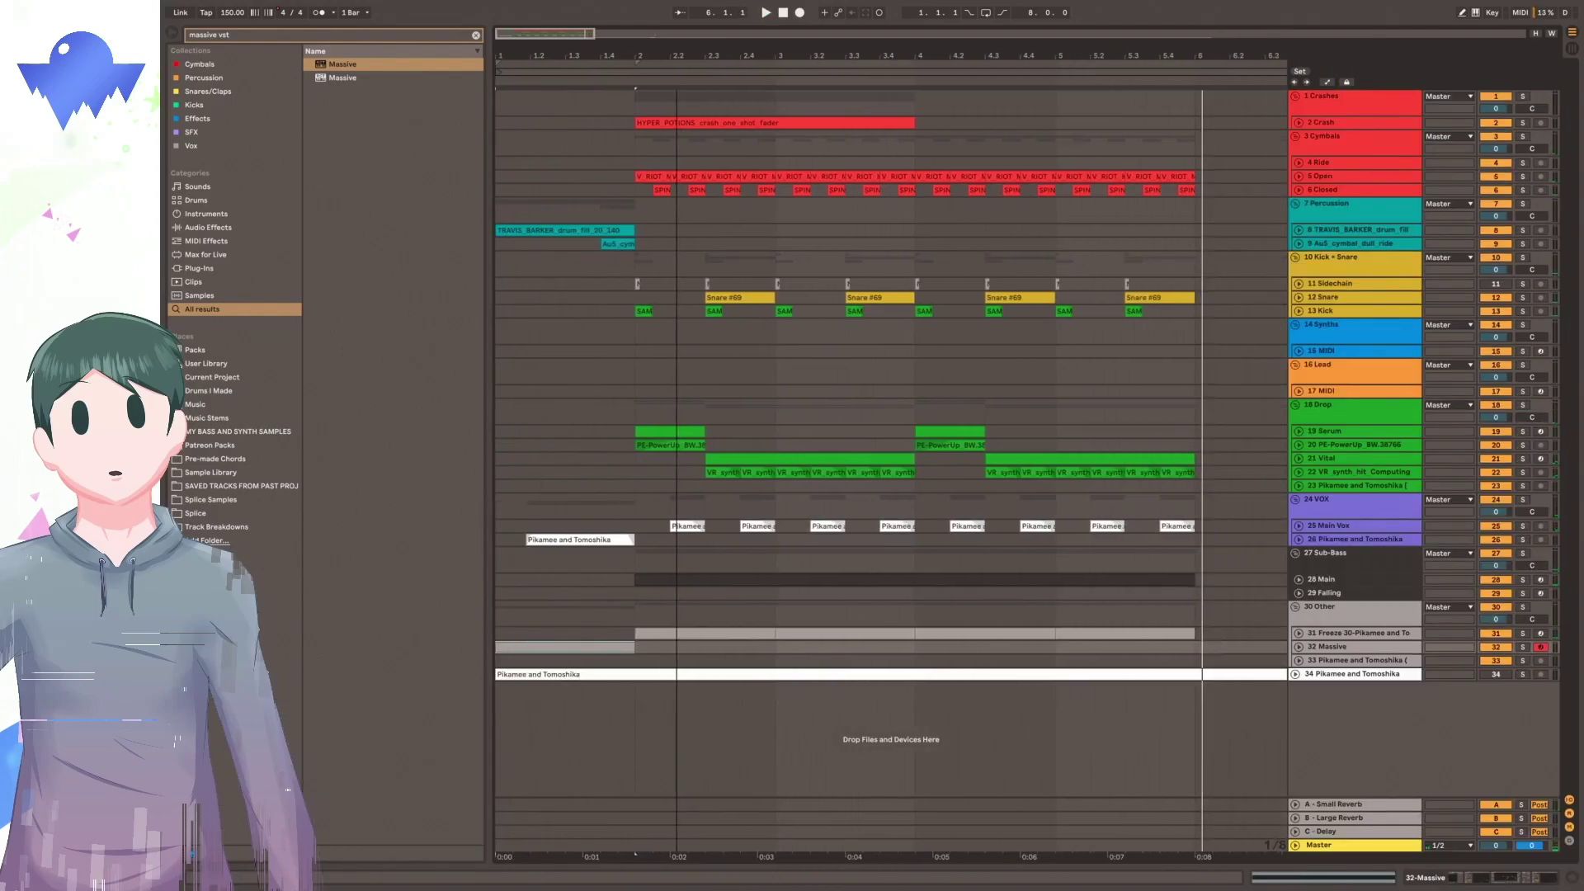
pyautogui.click(504, 177)
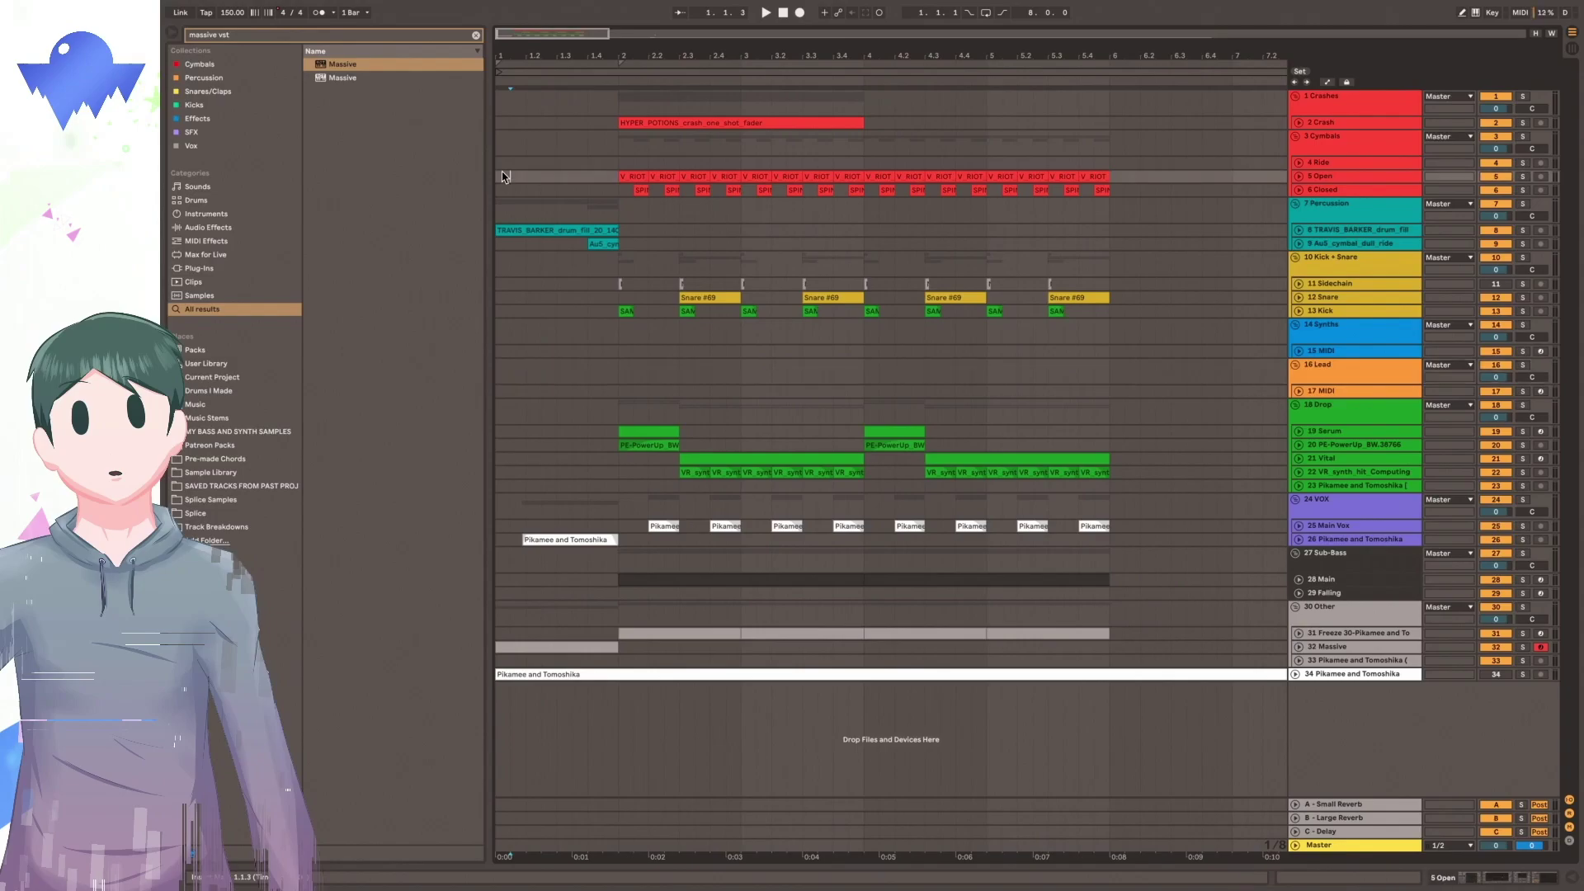